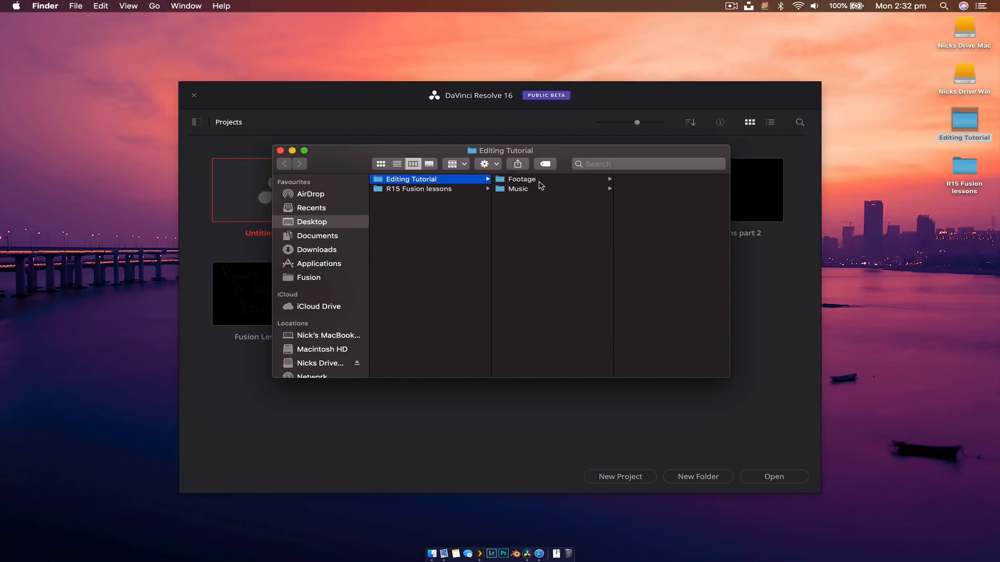
Check the contents of the Footage and Music folders inside the Editing Tutorial folder, closing the file browser when done
left_click(541, 181)
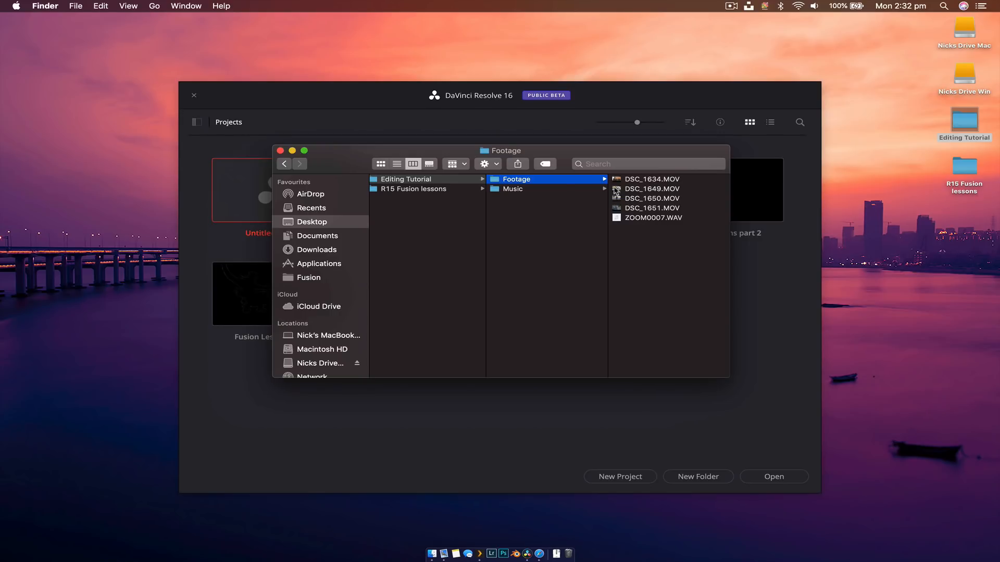
left_click(572, 189)
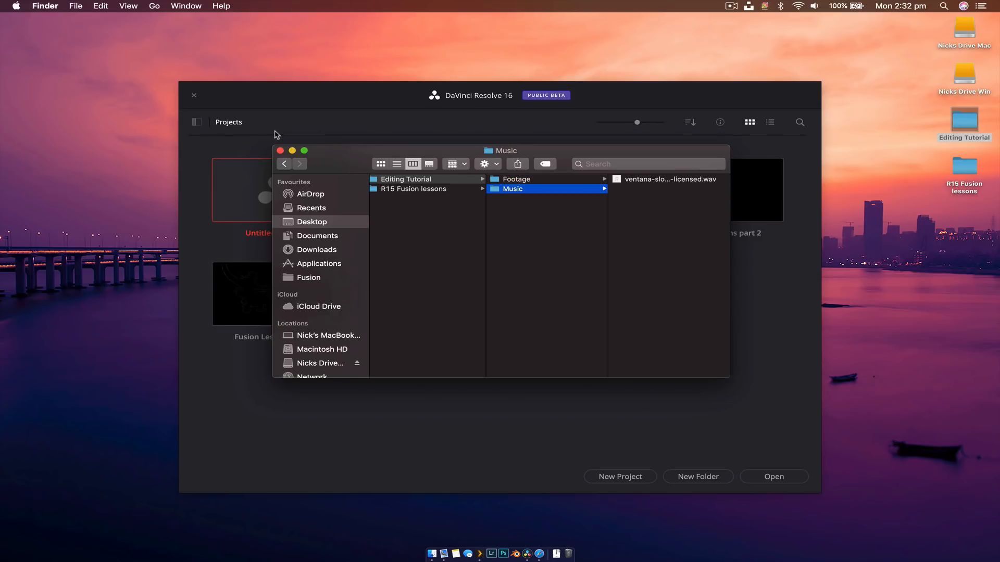
left_click(281, 150)
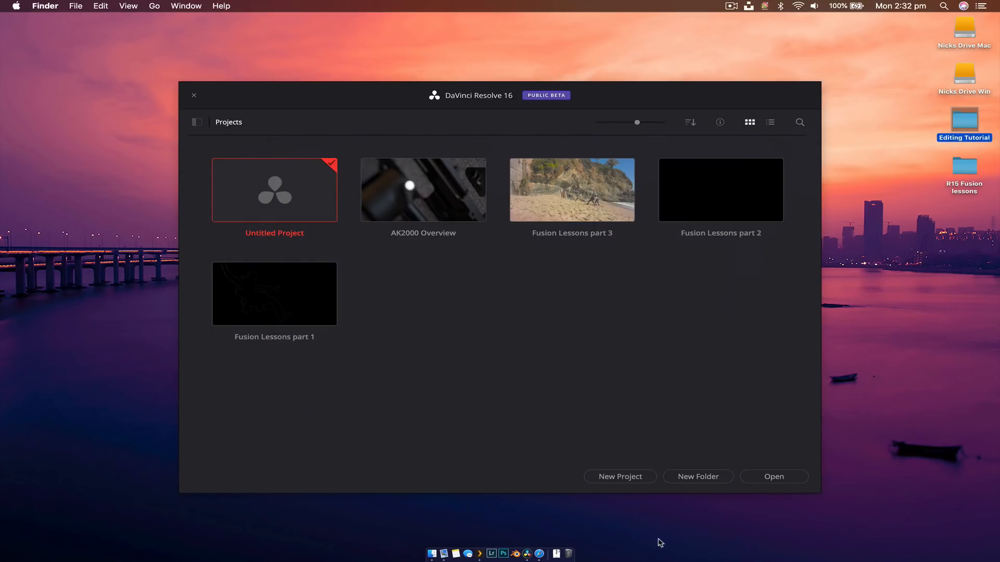
Create a new DaVinci Resolve project named "Editing Tutorial"
left_click(615, 477)
type("E")
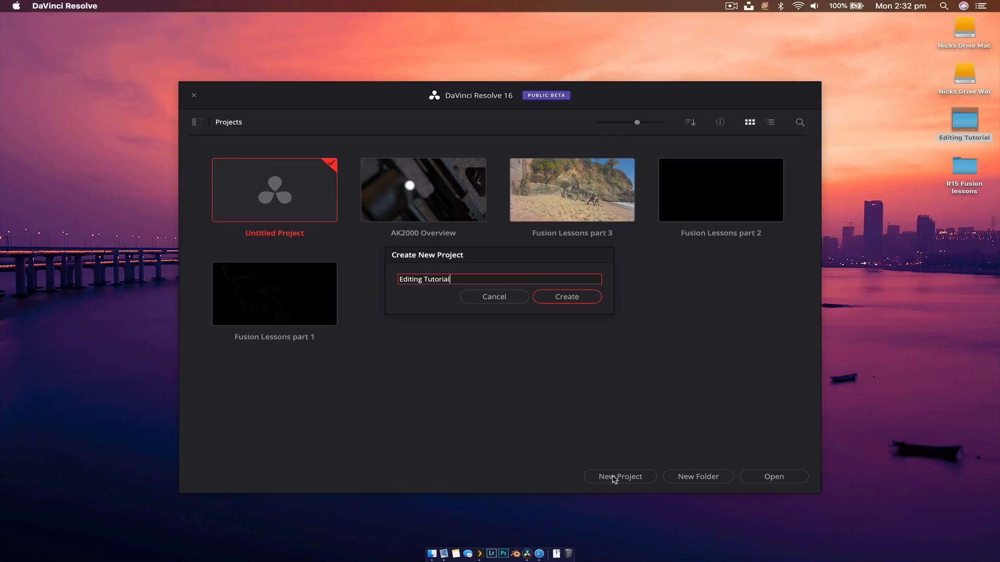
type("diting Tutorial")
key("Return")
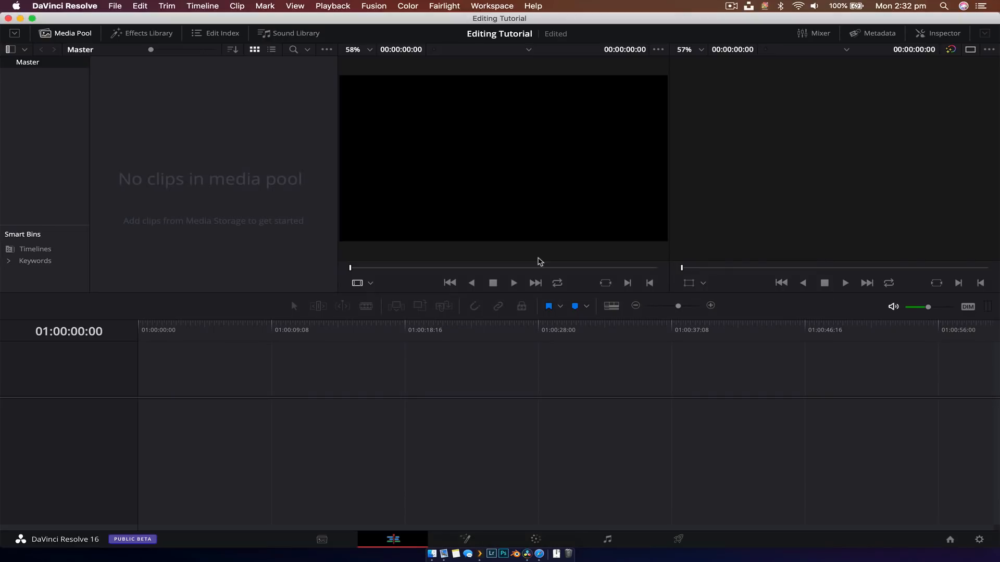
On the Media page, import all clips from Desktop > Editing Tutorial > Footage into the media pool, keeping the project frame rate
left_click(321, 539)
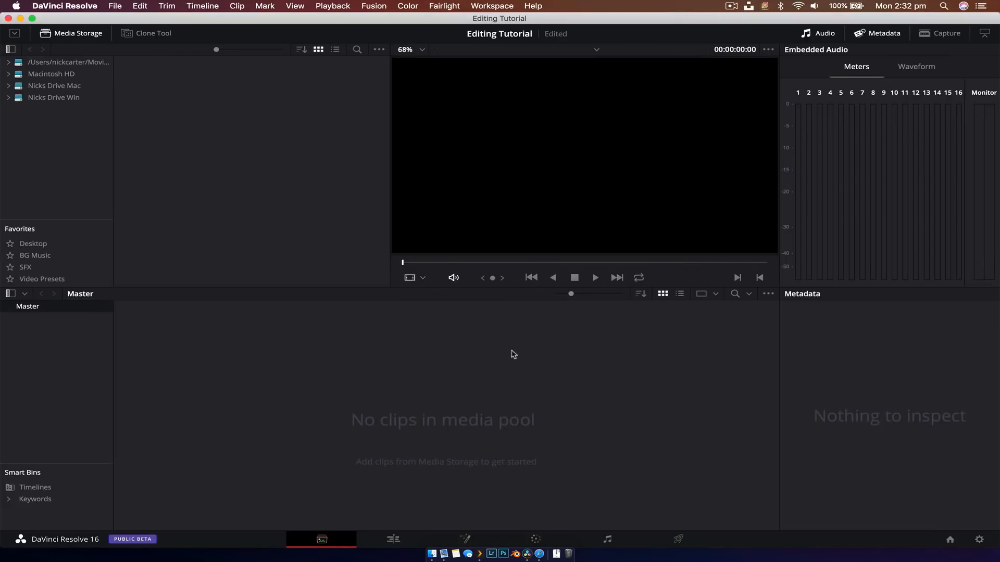
left_click(33, 244)
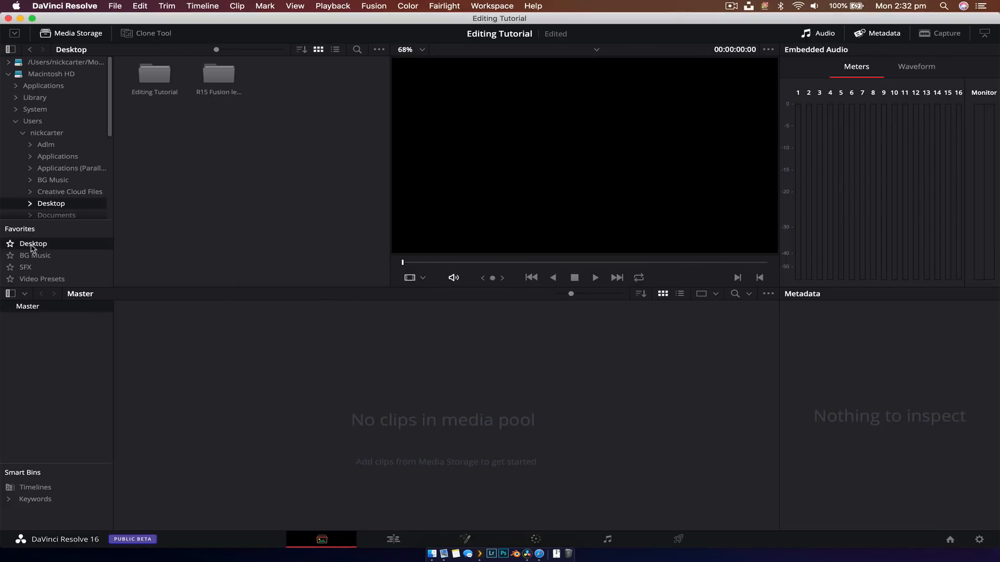
left_click(167, 79)
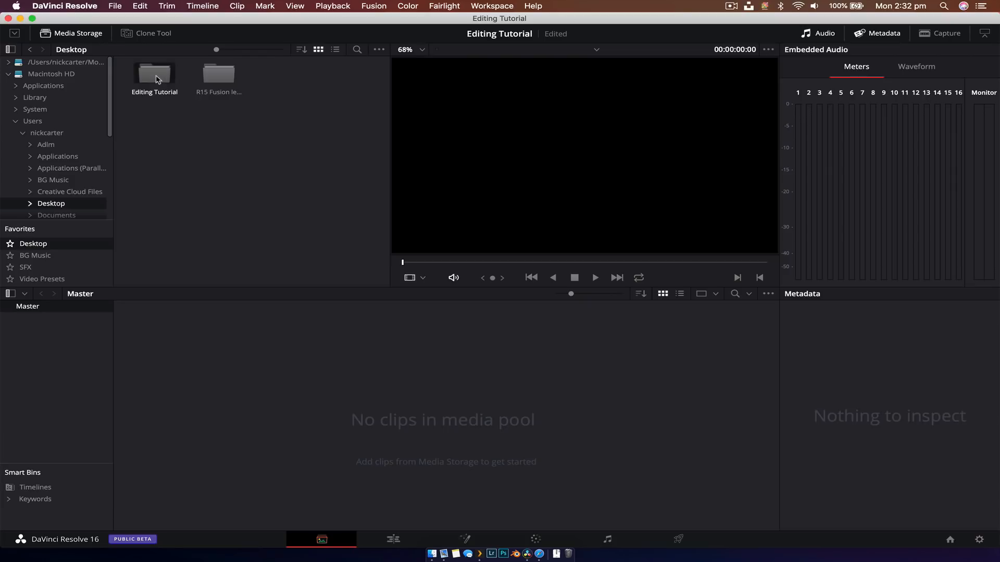
double_click(158, 79)
double_click(156, 80)
left_click_drag(145, 196, 417, 402)
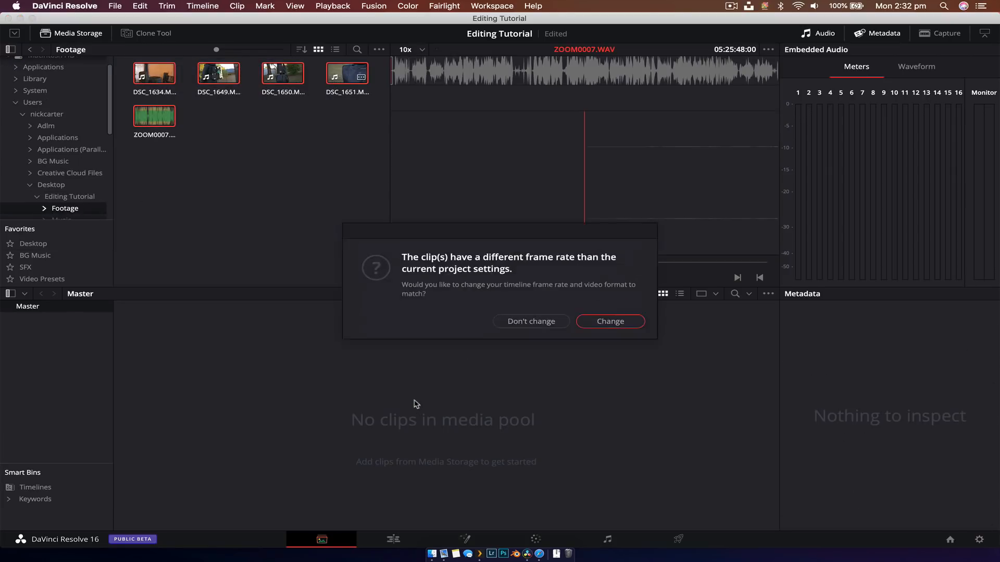
left_click(532, 321)
Check the timeline resolution and frame rate in the project settings without changes, and preview the DSC_1634.MOV clip
left_click(980, 540)
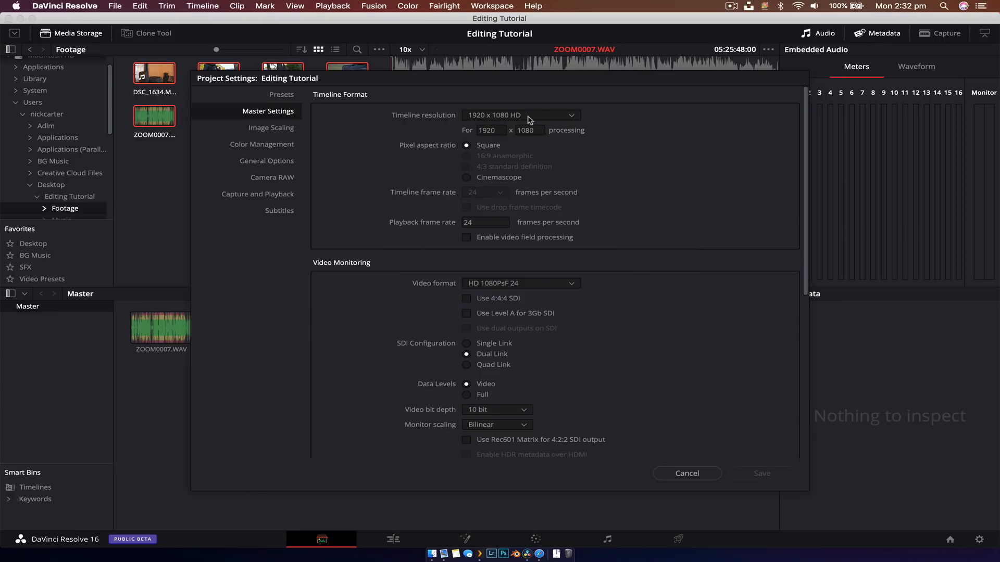
left_click(687, 473)
left_click_drag(315, 377, 504, 329)
left_click(249, 336)
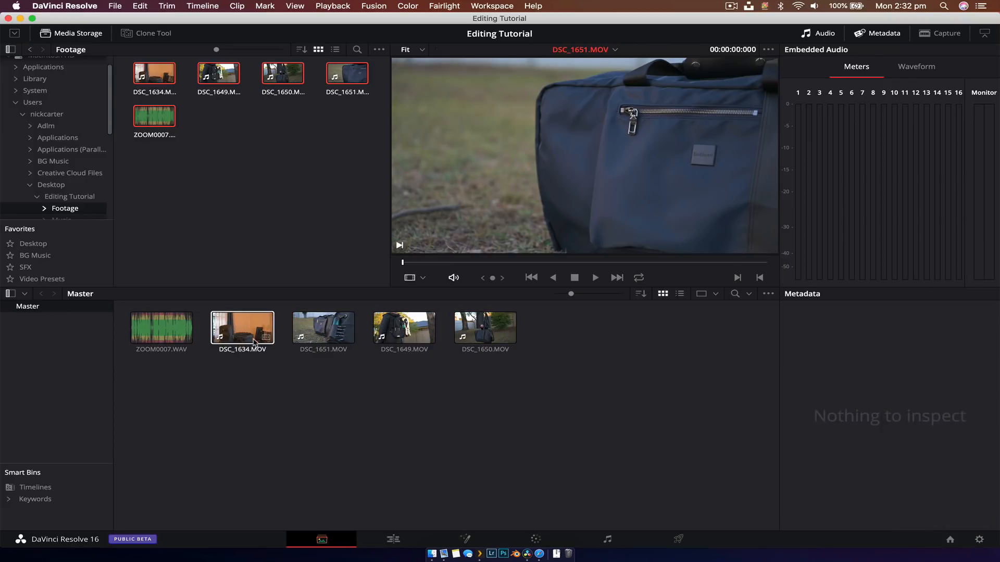
left_click(313, 391)
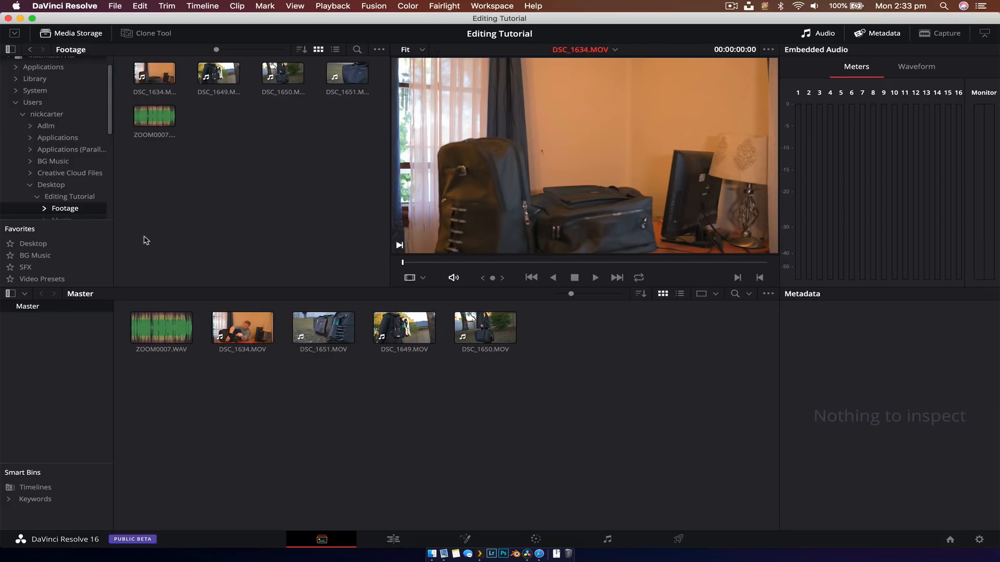
Import the ventana-slowblink music track from the Editing Tutorial Music folder into the media pool
scroll(57, 214, "down", 1)
left_click(60, 206)
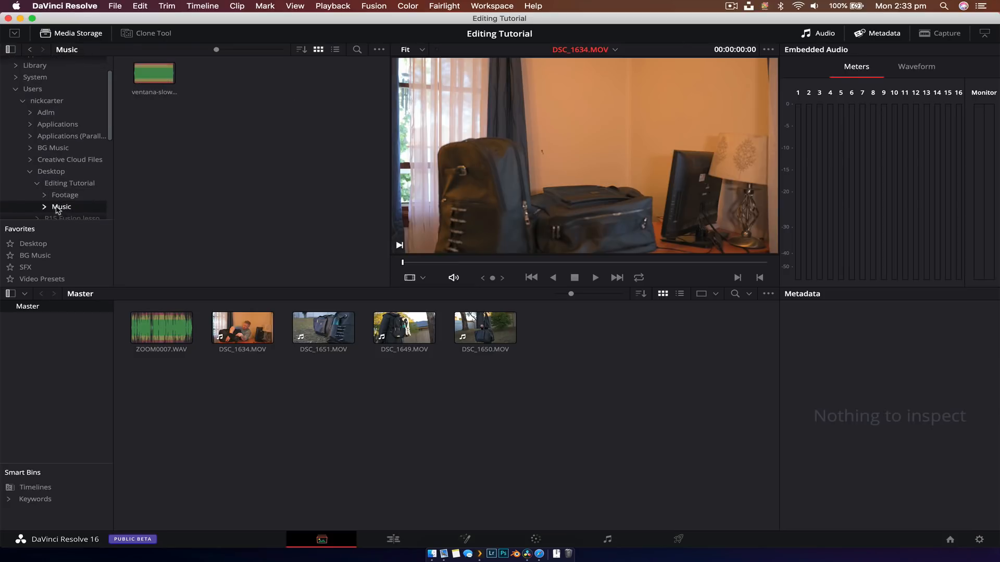
left_click_drag(161, 79, 561, 355)
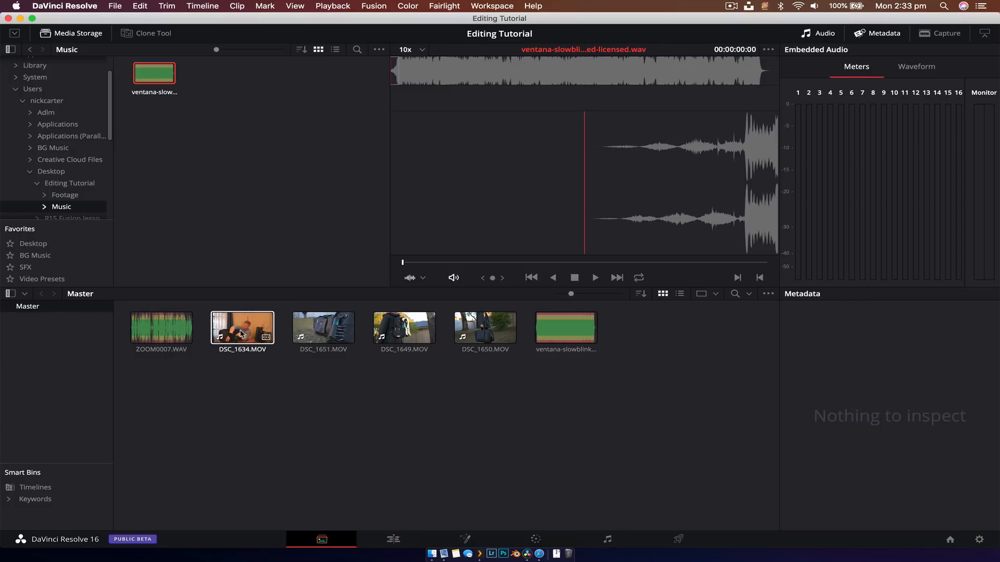
Mark the three clips DSC_1651.MOV, DSC_1649.MOV and DSC_1650.MOV with an orange clip color
left_click(319, 331)
left_click_drag(413, 333, 524, 335)
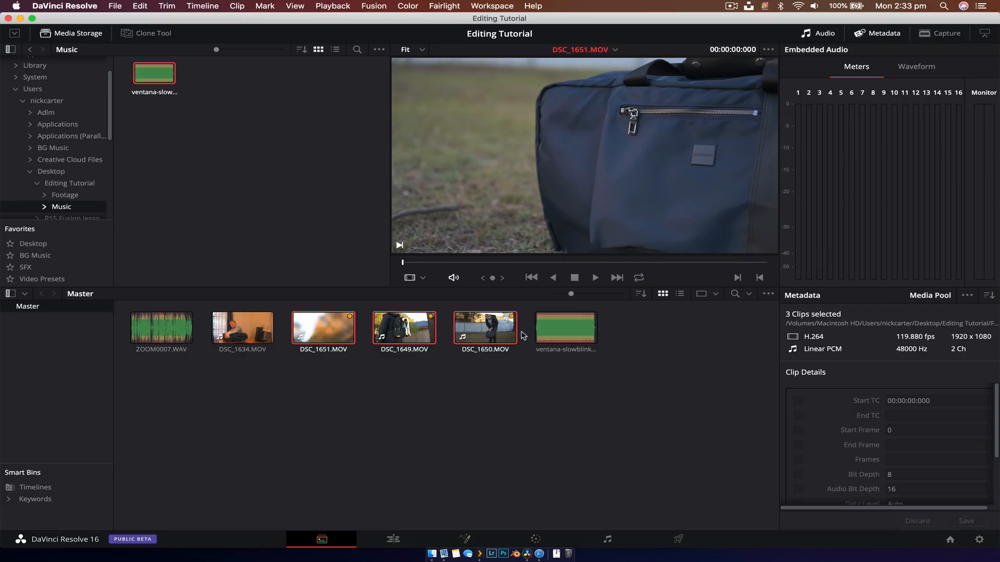
left_click(451, 388)
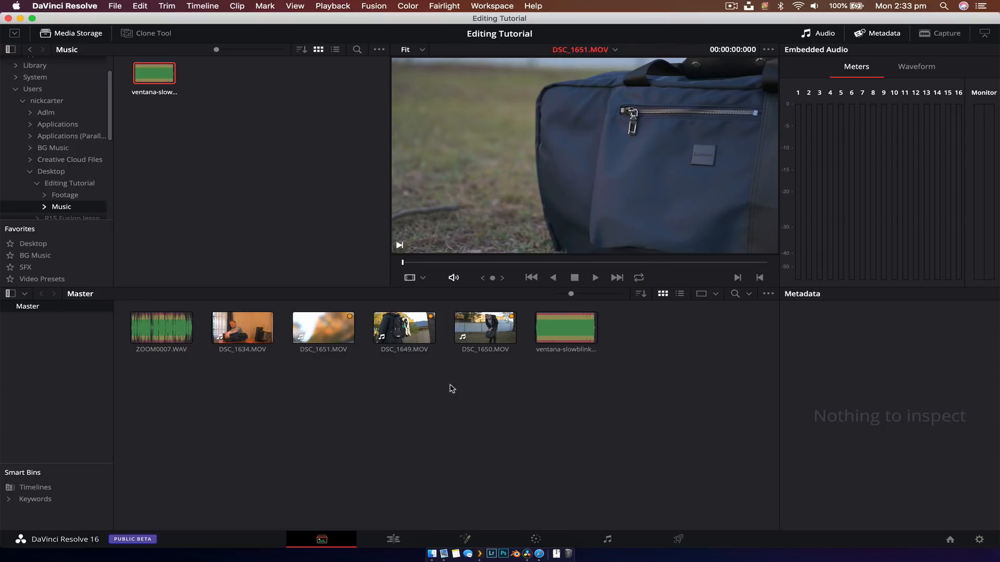
left_click_drag(308, 399, 505, 323)
right_click(505, 323)
mouse_move(551, 121)
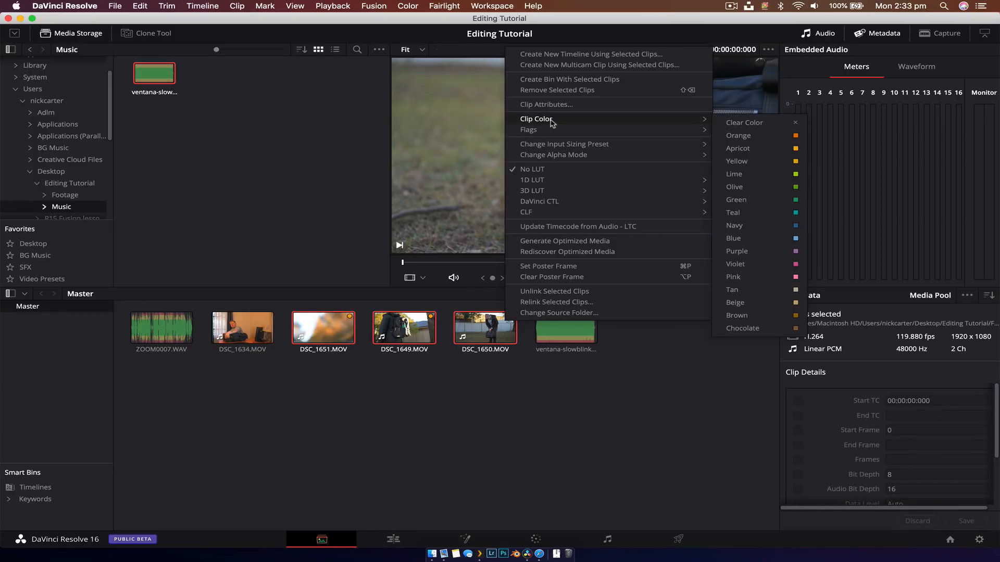
left_click(558, 375)
Mark the ventana-slowblink music track with a teal clip color
left_click(564, 333)
right_click(564, 332)
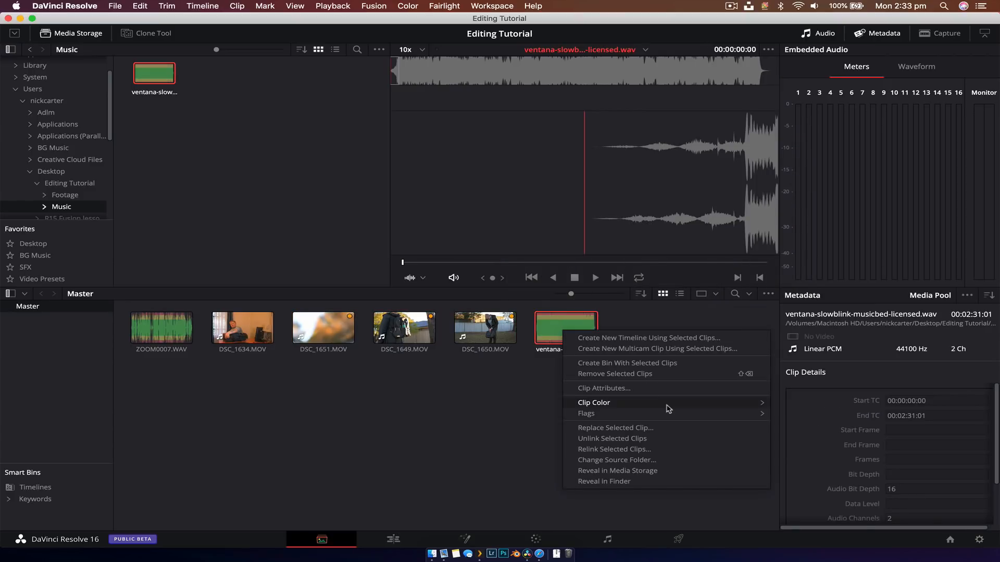
mouse_move(666, 406)
left_click(853, 424)
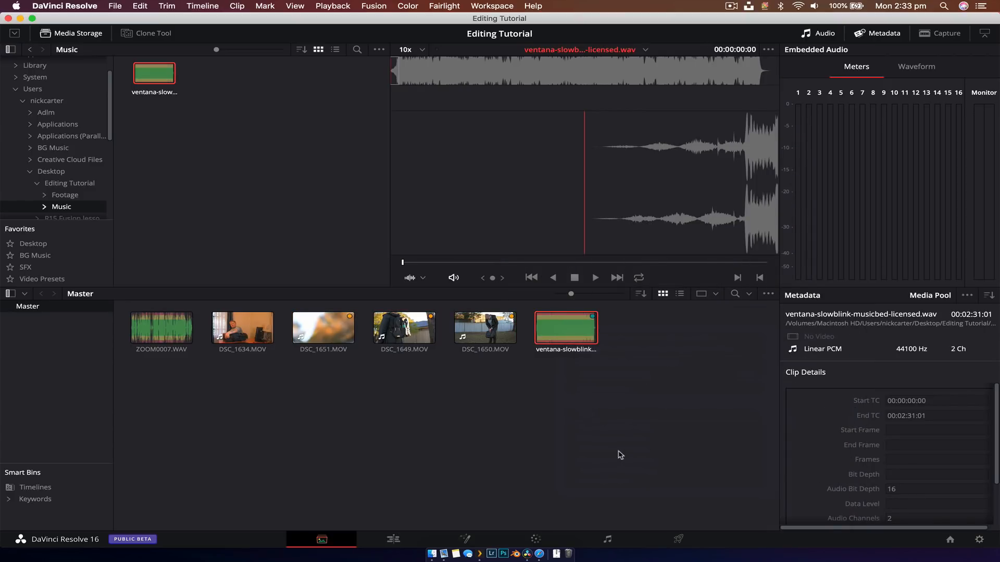
left_click(620, 455)
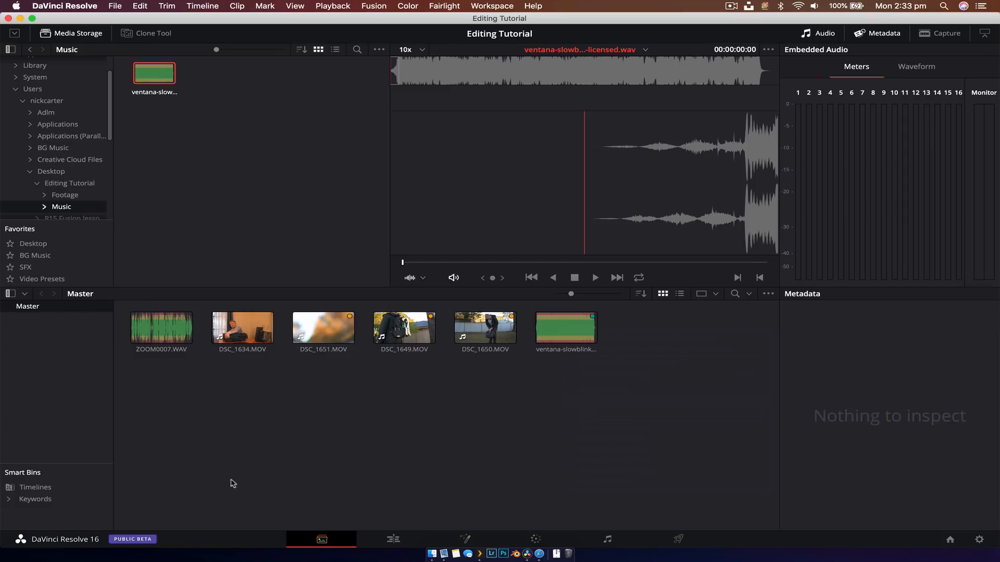
Import YTEndScreen.jpg from the Video Presets favorite into the media pool and give it the Pink clip color
left_click(34, 279)
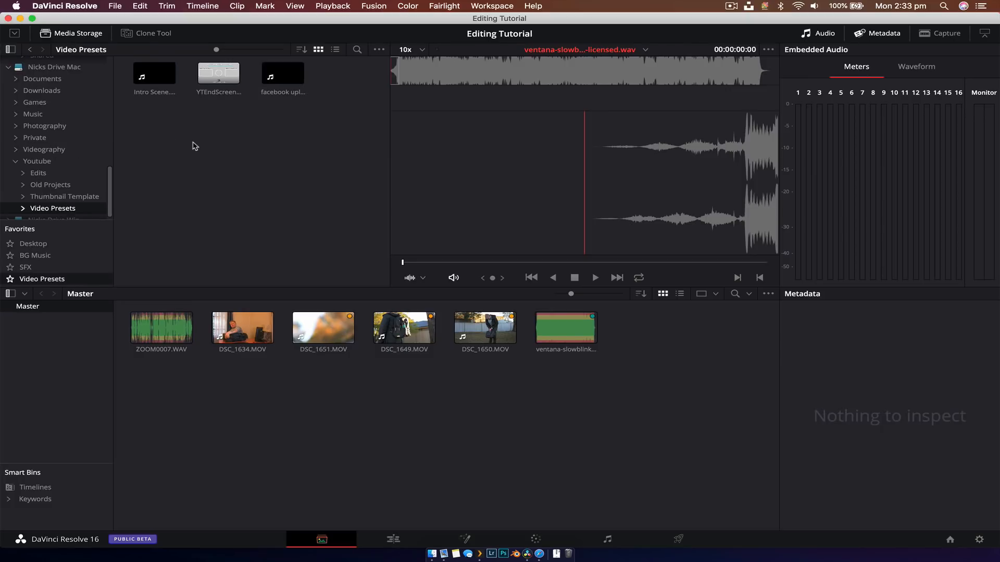
left_click_drag(208, 77, 688, 357)
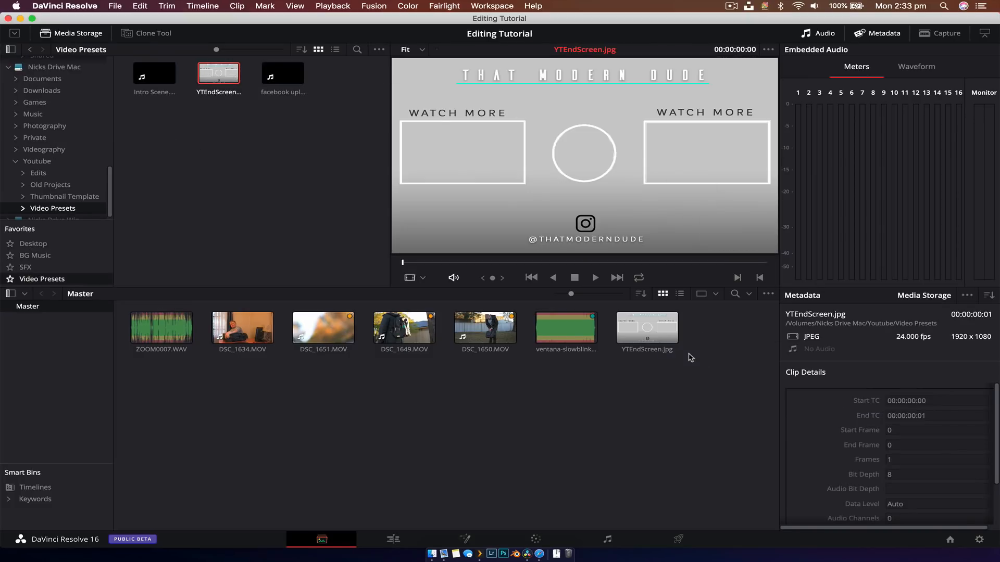
right_click(653, 338)
mouse_move(795, 102)
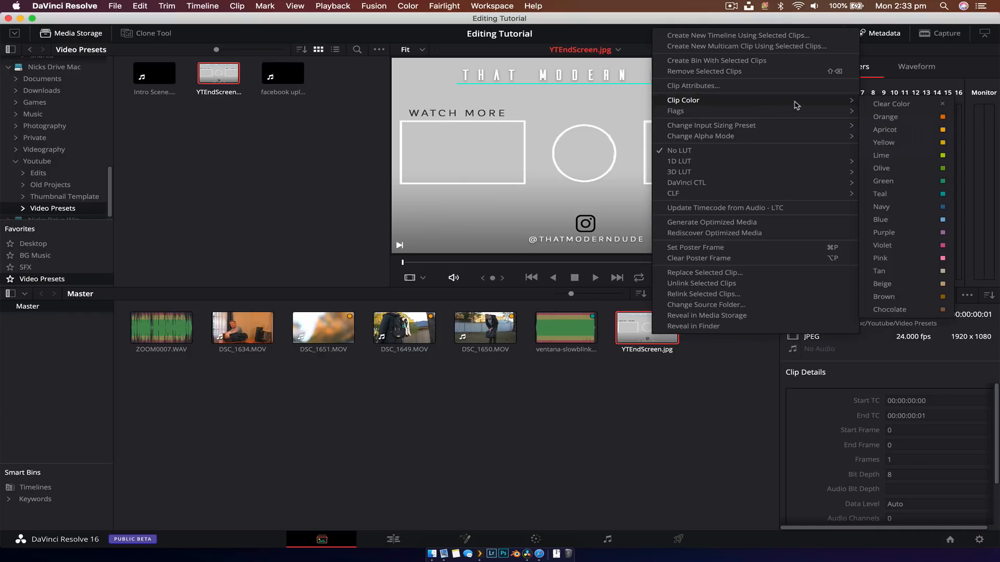
left_click(900, 259)
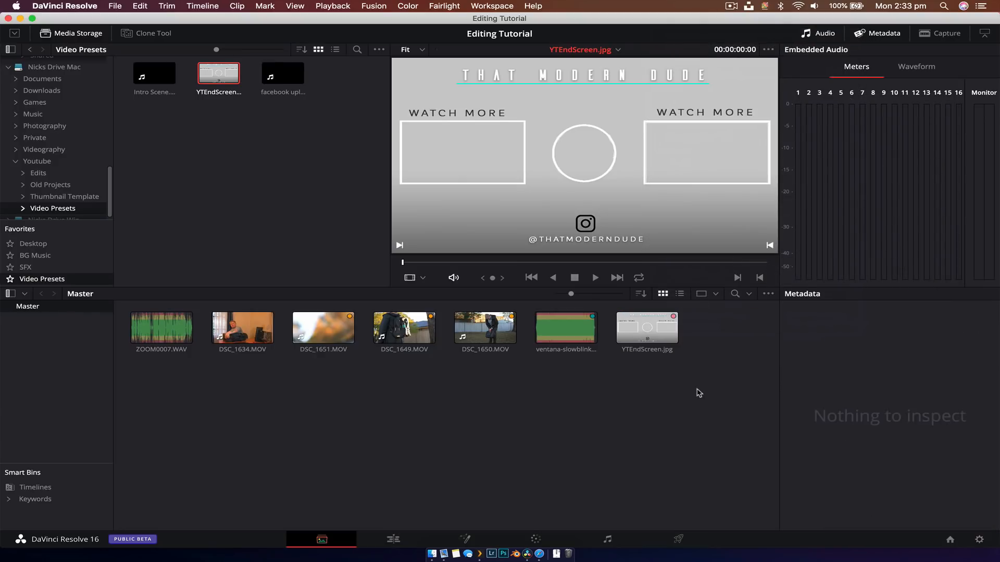
Switch to the Edit page
left_click(393, 539)
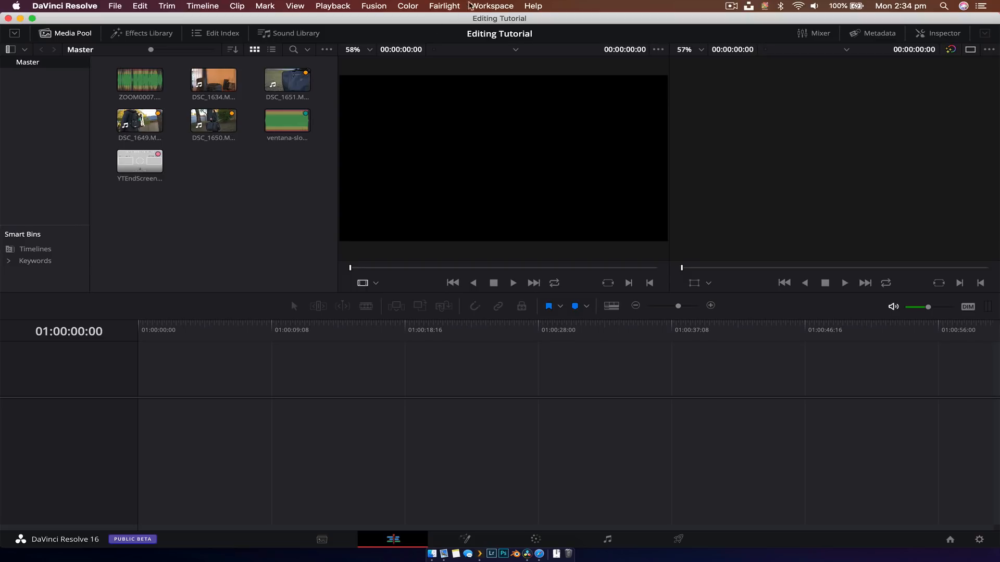
Show the Cut page in the page navigation, view it, return to the Edit page and hide the Cut page again
left_click(479, 4)
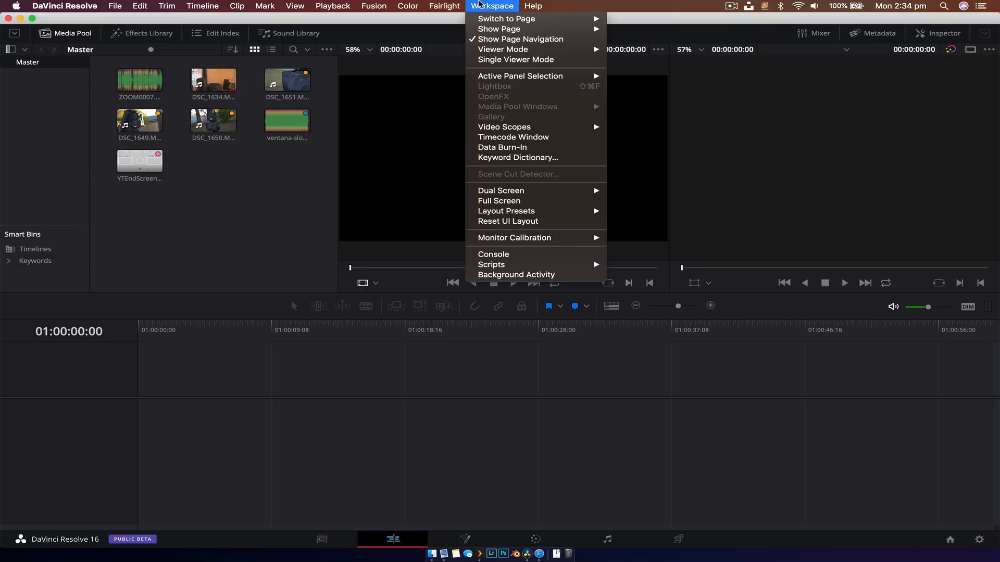
mouse_move(521, 29)
left_click(631, 39)
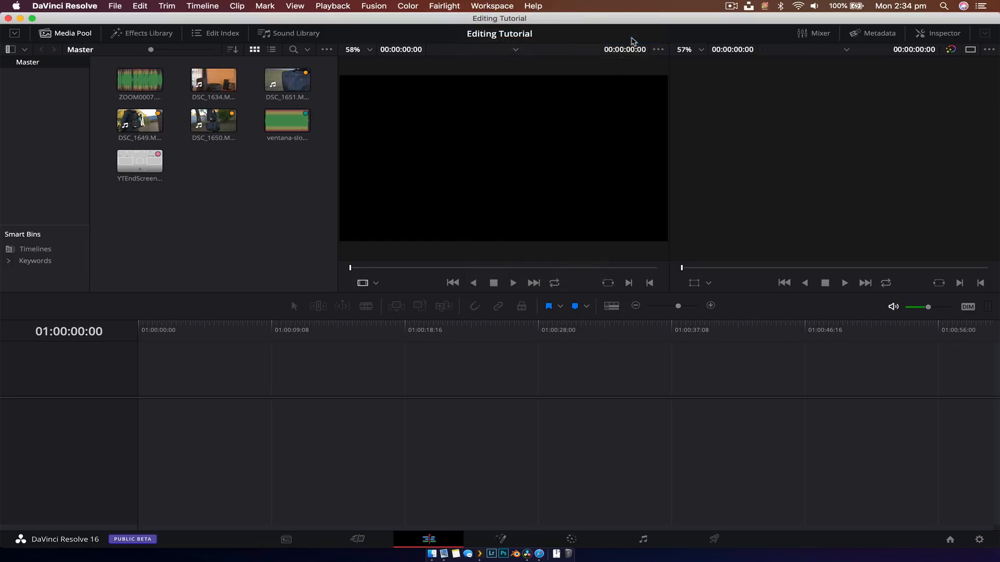
left_click(357, 539)
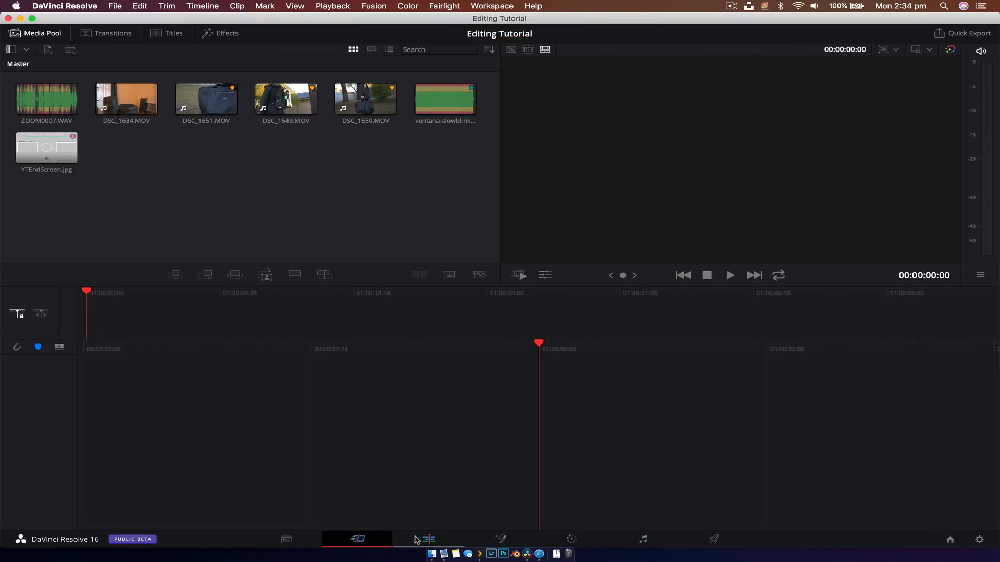
left_click(427, 540)
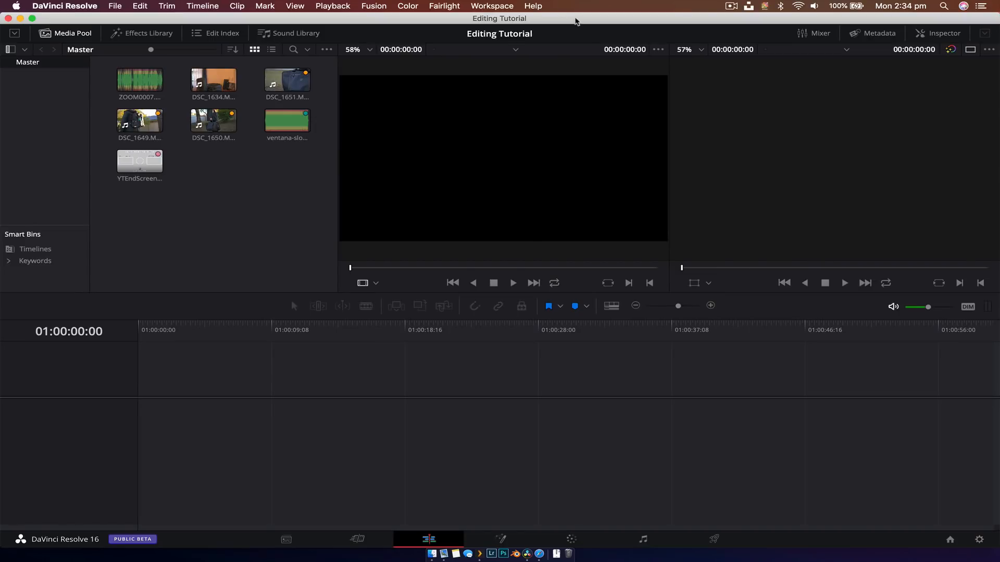
left_click(492, 6)
mouse_move(520, 30)
left_click(627, 39)
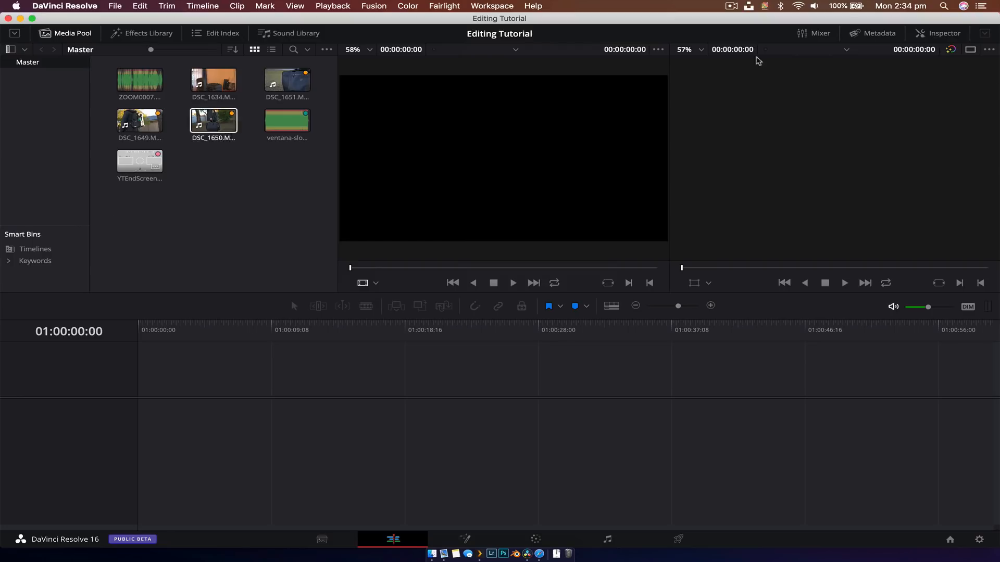
Load DSC_1634.MOV into the source viewer and scrub through its first part
left_click(227, 83)
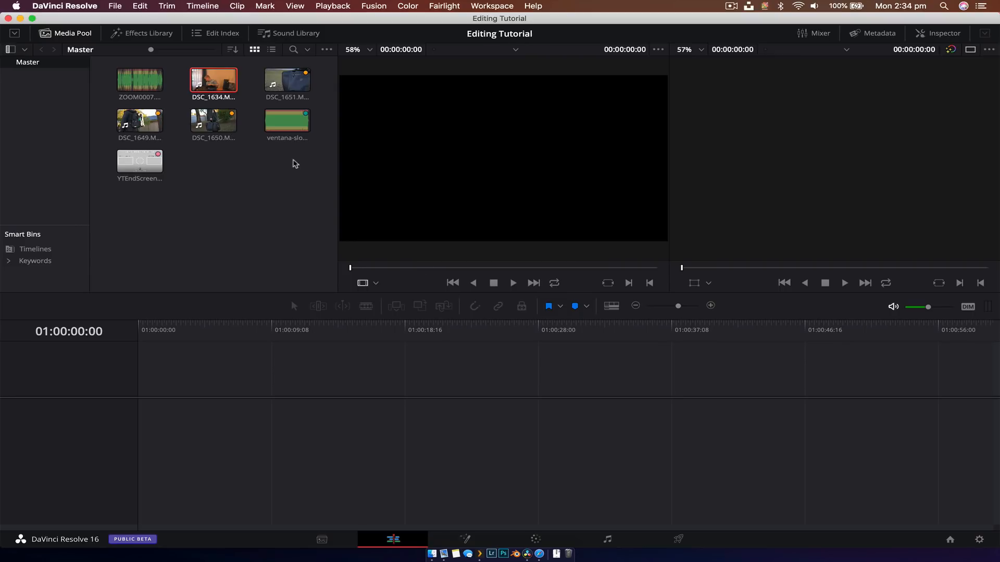
double_click(215, 81)
left_click_drag(412, 267, 440, 268)
Auto-sync the ZOOM0007.WAV recording with the DSC_1634.MOV clip in the media pool
left_click(112, 75)
left_click(137, 79)
left_click(249, 78)
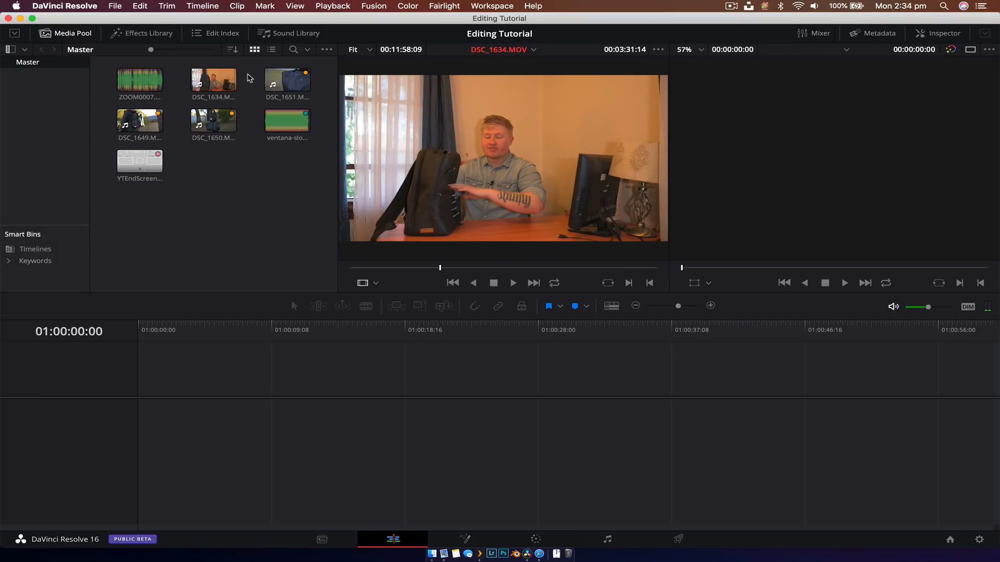
left_click_drag(249, 78, 116, 75)
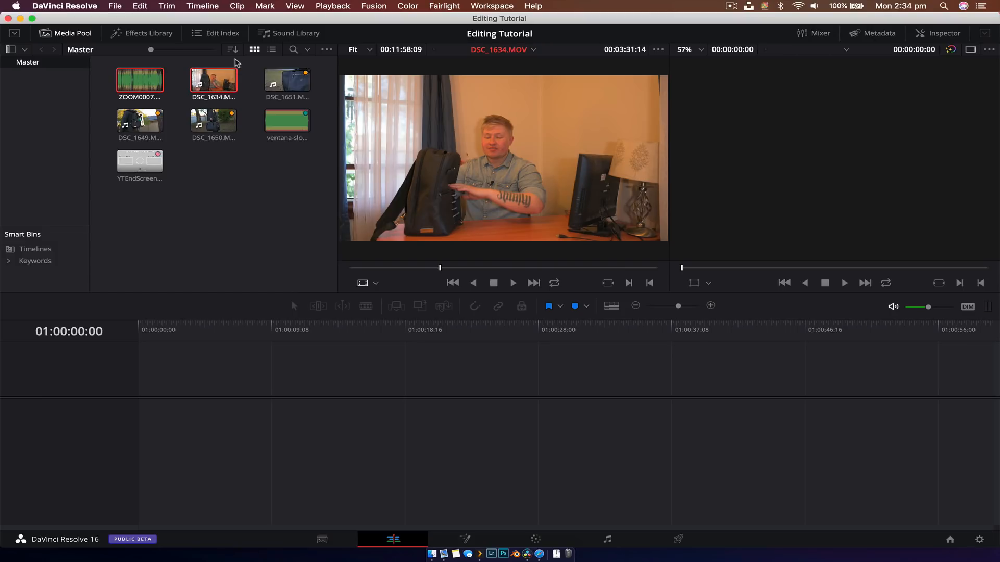
right_click(213, 76)
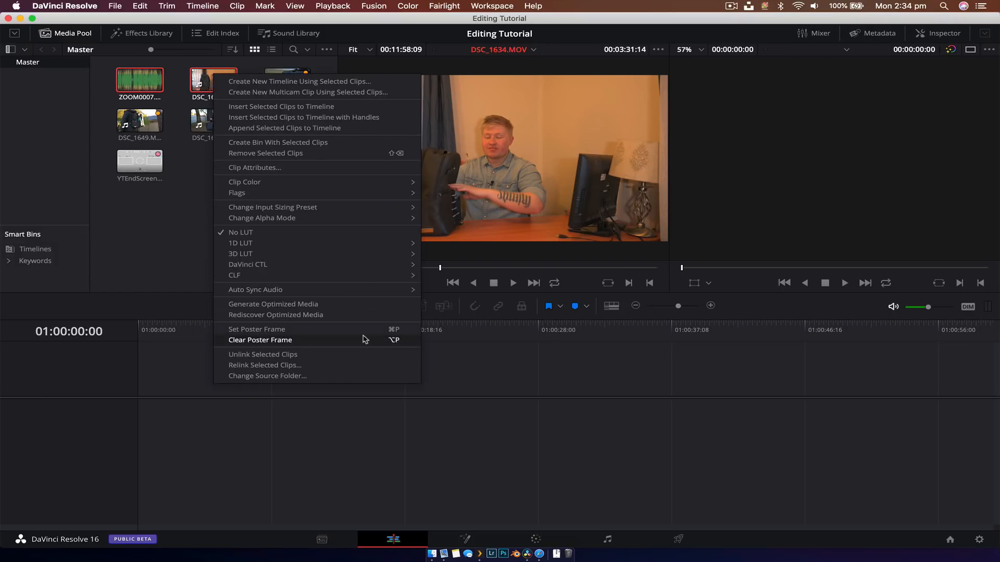
mouse_move(398, 290)
left_click(490, 315)
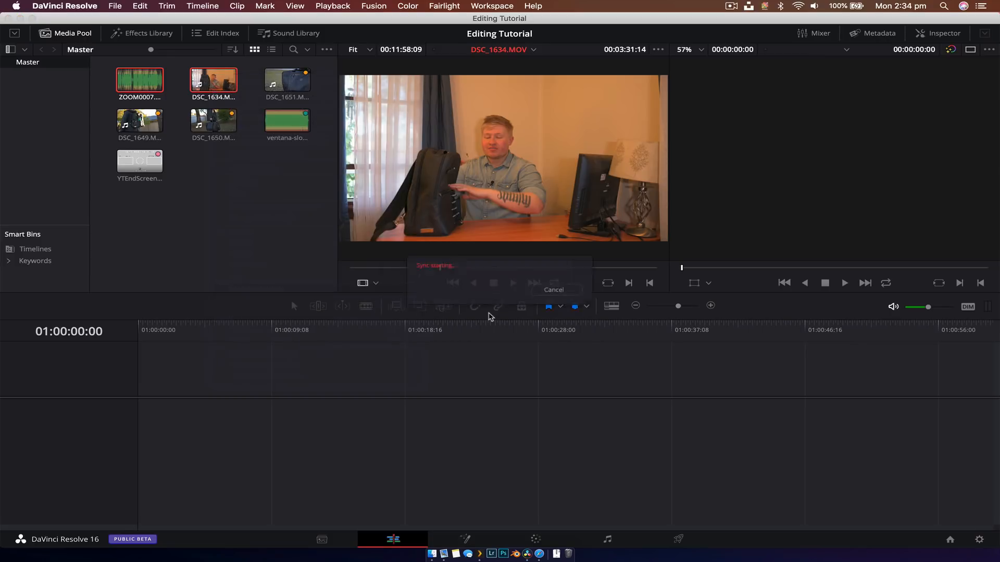
Create a timeline from the synced DSC_1634.MOV clip and fit the whole clip in the timeline view
left_click(219, 86)
left_click_drag(219, 86, 140, 395)
left_click(673, 400)
left_click_drag(673, 402, 673, 415)
key("shift+z")
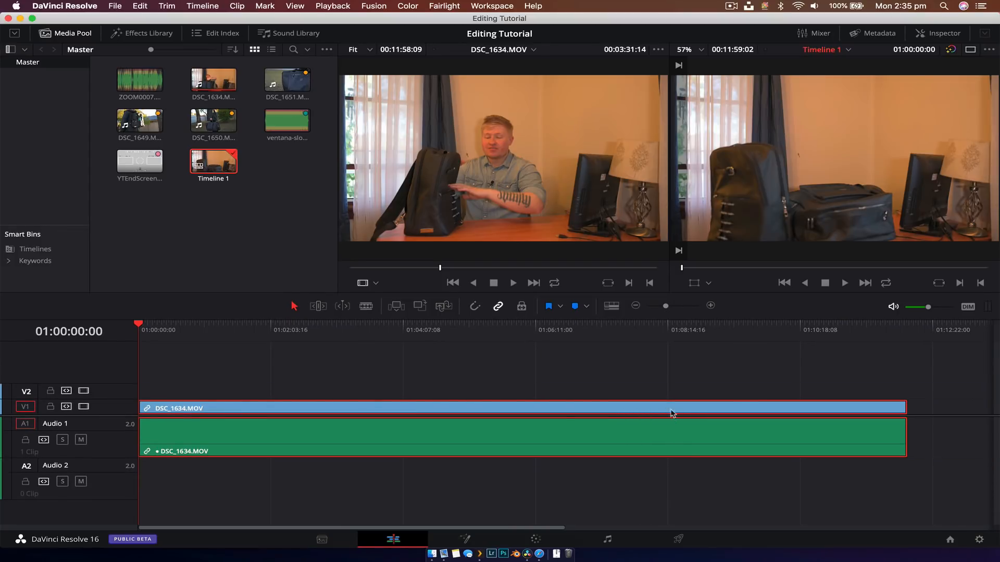
left_click(590, 364)
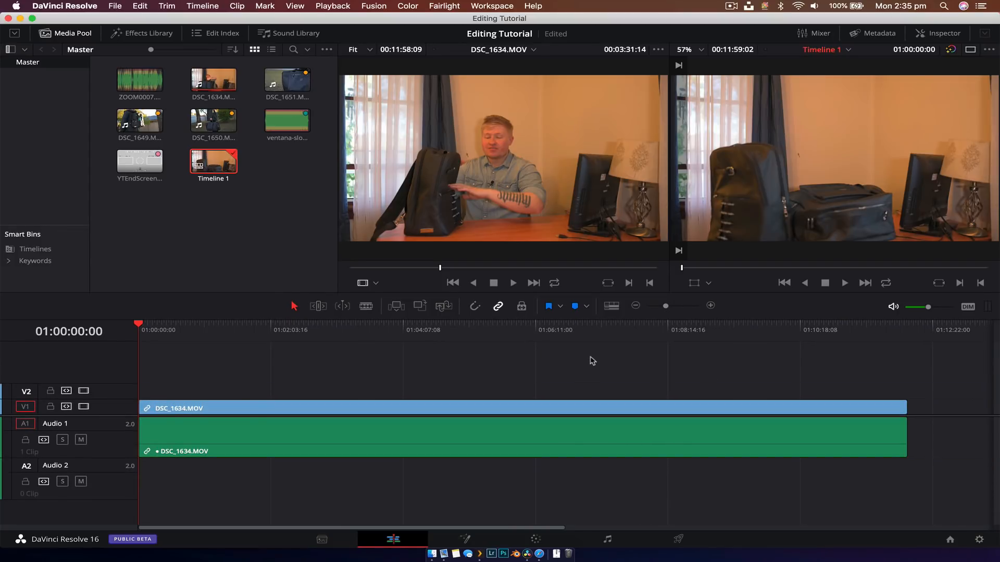
Turn on audio waveforms for the timeline clips and enable the tabbed timeline display
left_click(613, 306)
left_click(647, 349)
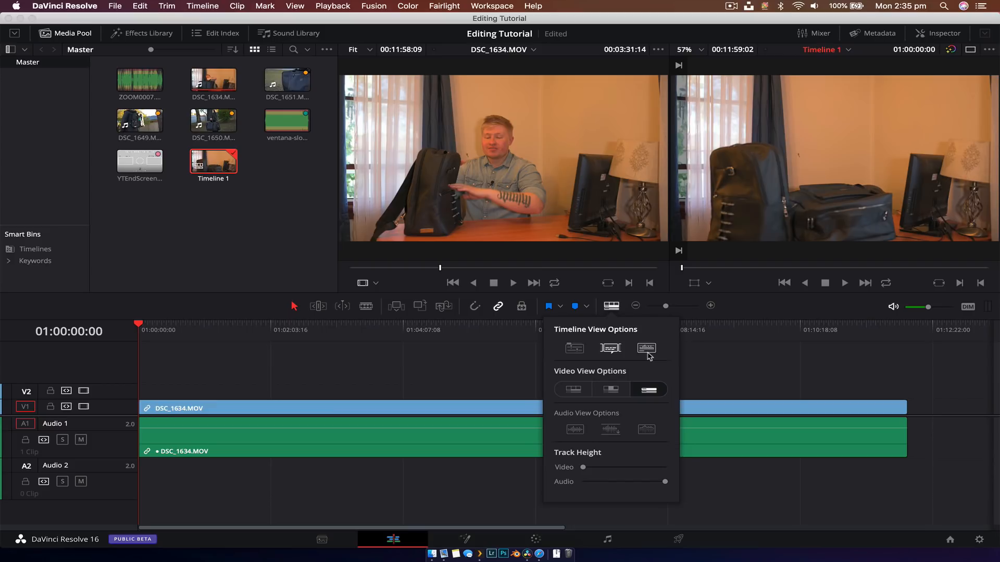
left_click(575, 429)
left_click(610, 432)
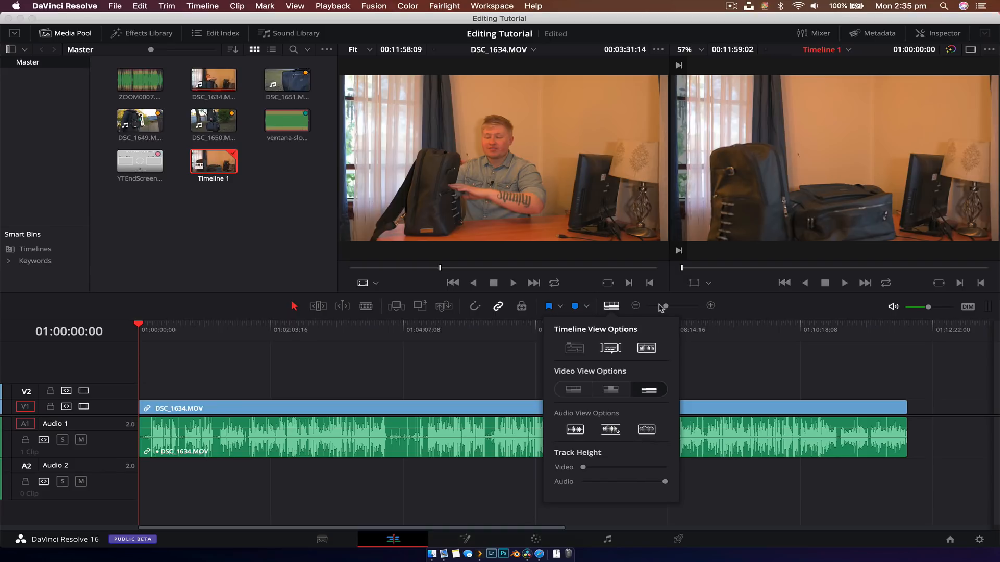
left_click(574, 348)
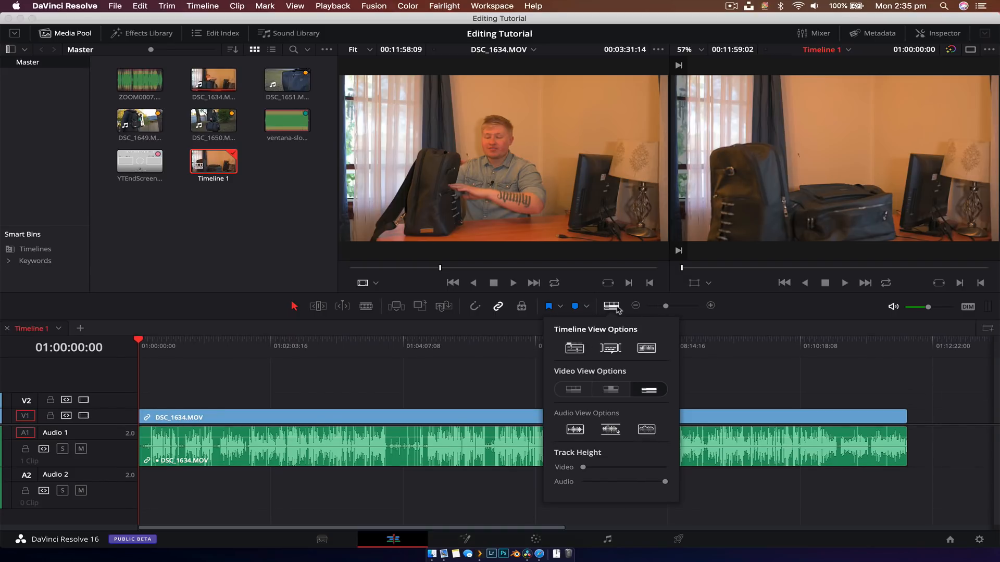
Raise the divider between the video and audio tracks slightly and leave the timeline clip deselected
left_click_drag(540, 426, 540, 424)
left_click(541, 416)
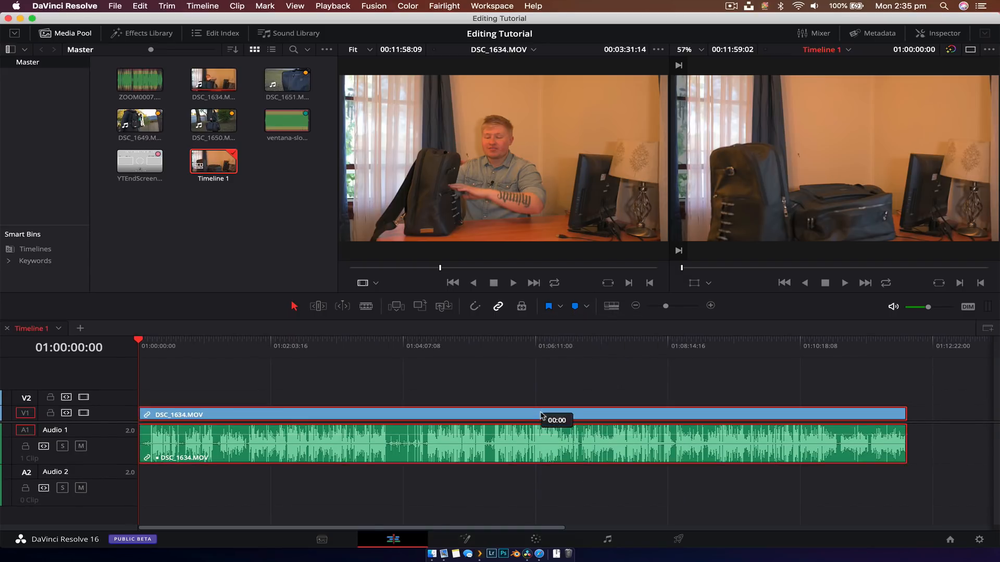
left_click(552, 399)
left_click(547, 422)
scroll(547, 422, "down", 1)
left_click(553, 372)
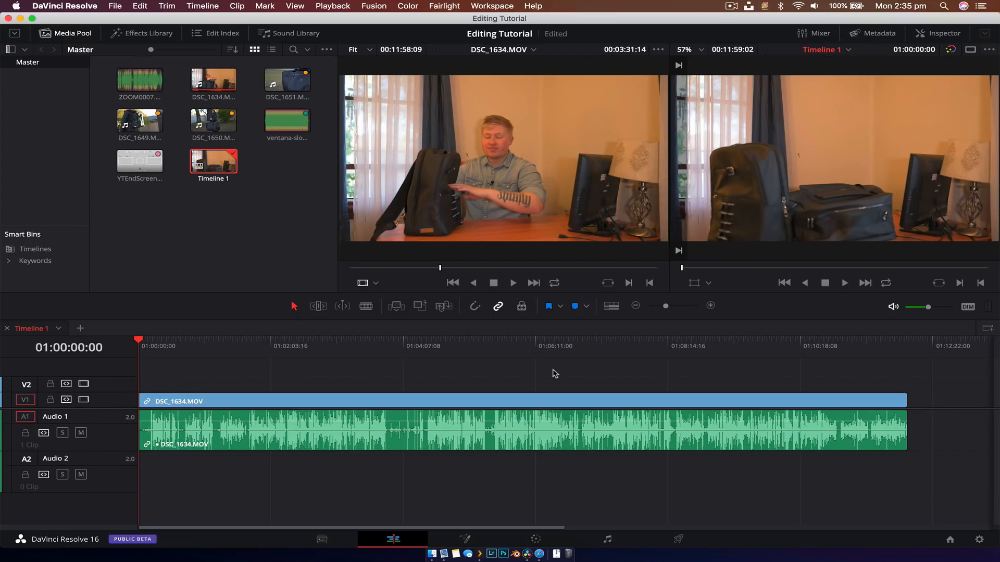
At 01:02:21:05, grade the clip's first node on the Color page with Gamma 0.03, Gain 1.06 and Temp -470
left_click(290, 348)
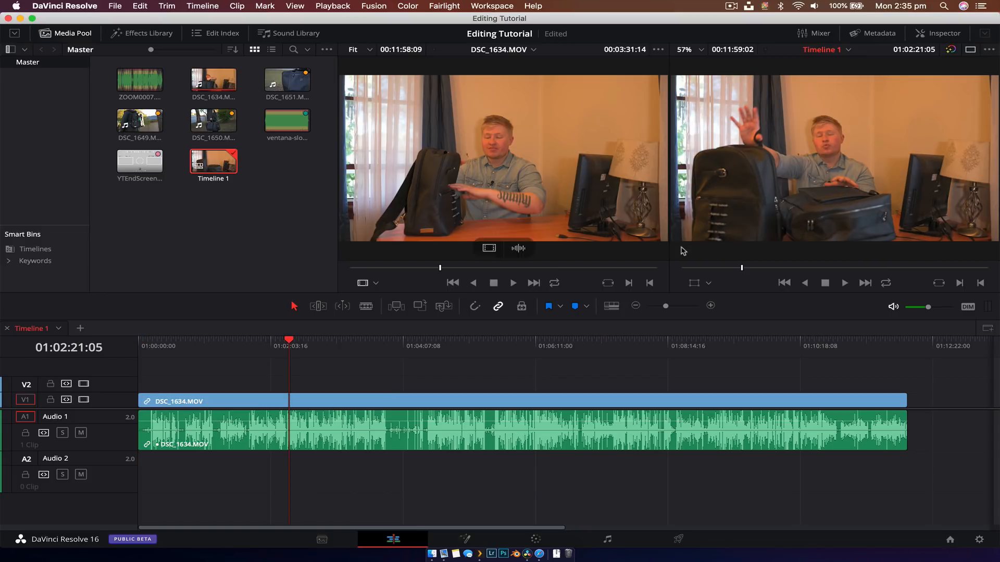
left_click(535, 539)
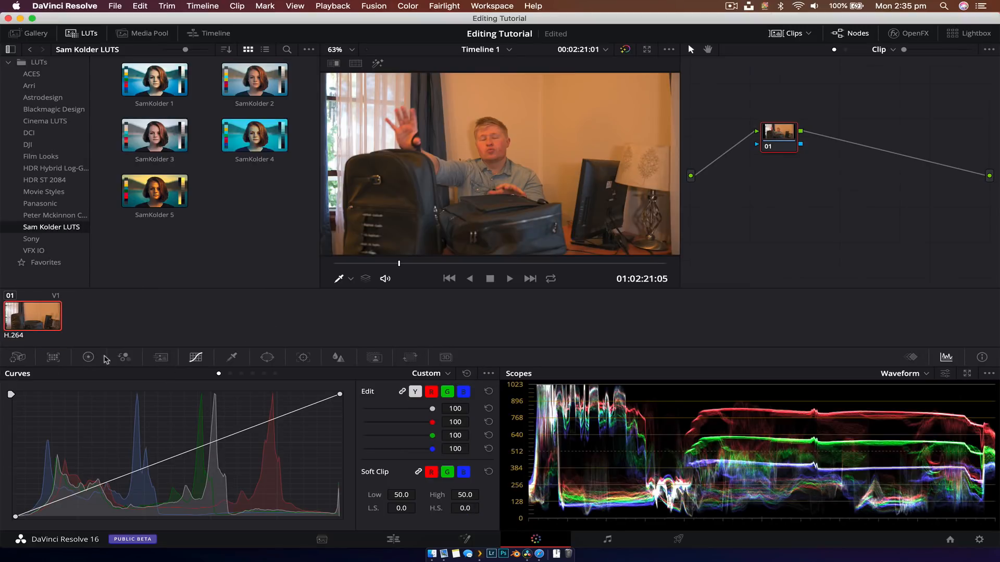
left_click(90, 357)
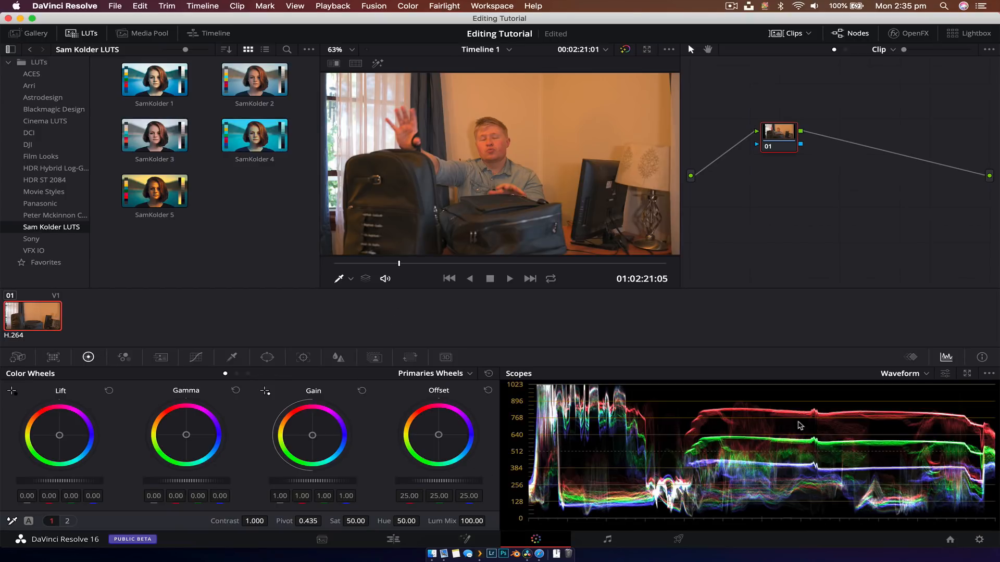
left_click_drag(192, 485, 197, 486)
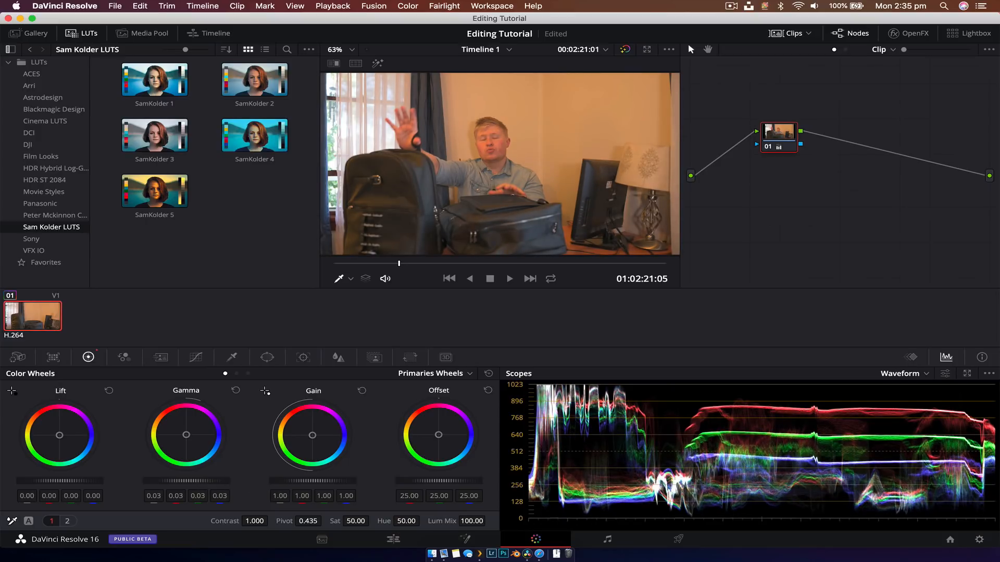
left_click_drag(297, 485, 325, 486)
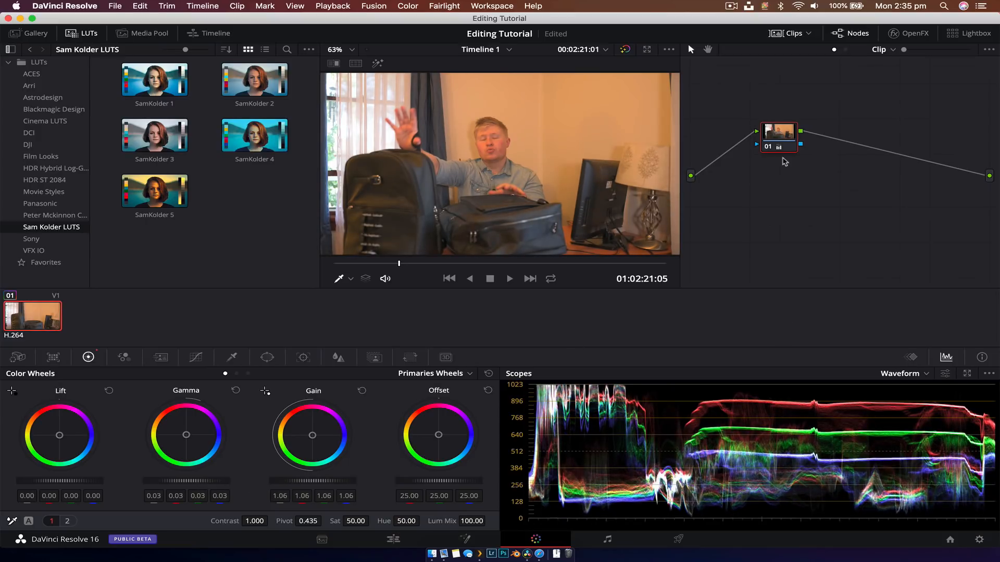
left_click(67, 522)
left_click_drag(159, 521, 181, 520)
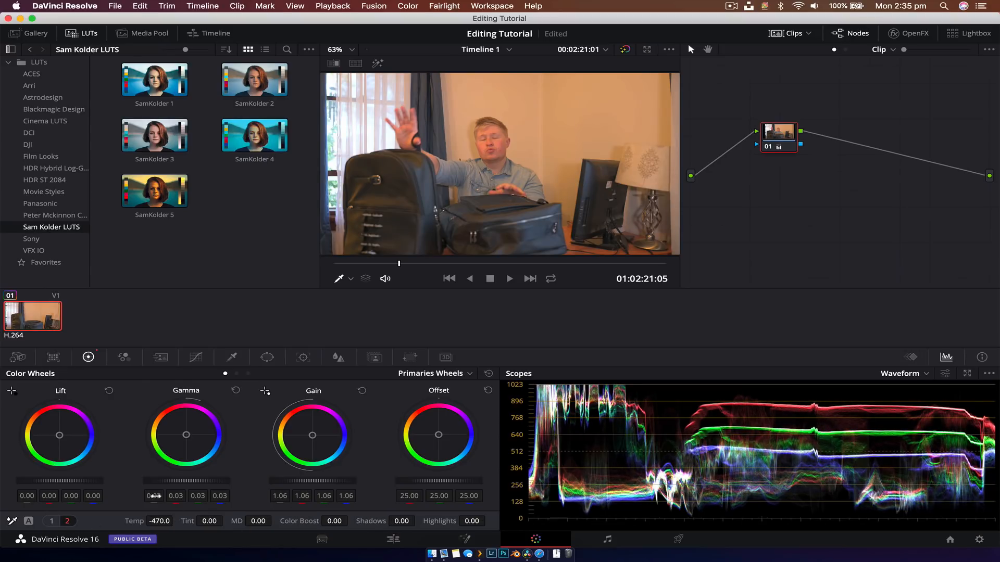
Move node 01 closer to the graph's source input and add a serial node after it
left_click_drag(774, 141, 743, 140)
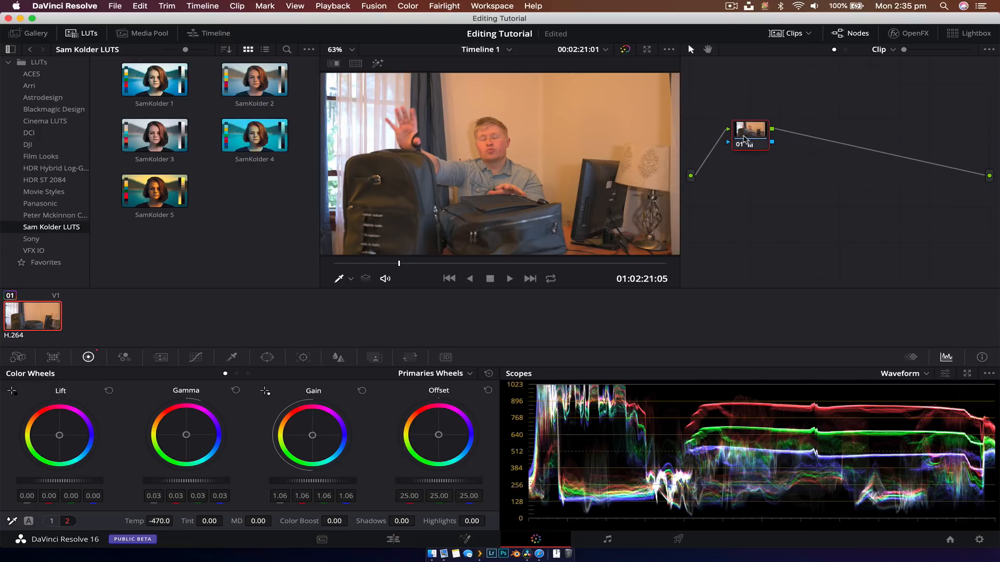
key("alt+s")
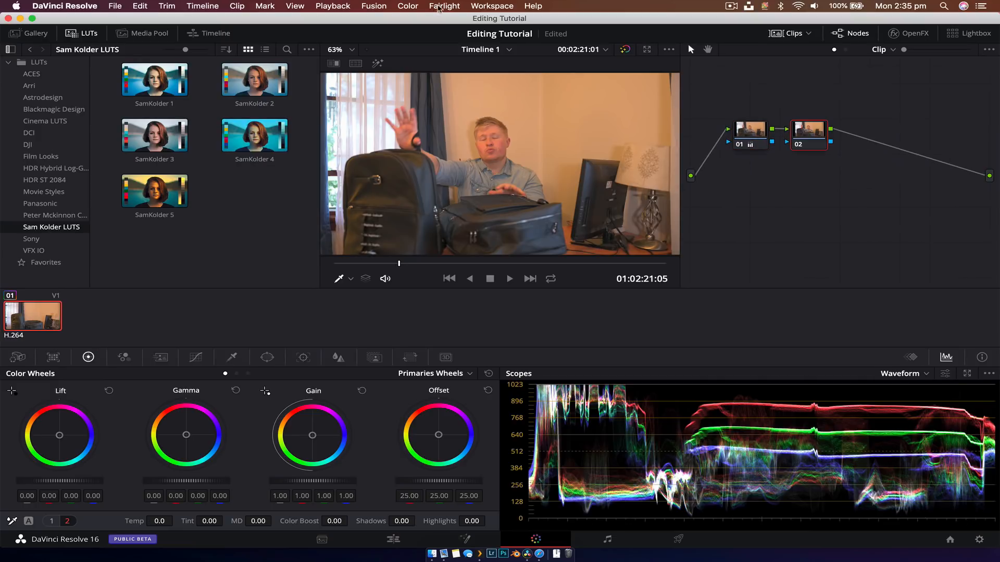
left_click(407, 6)
mouse_move(417, 19)
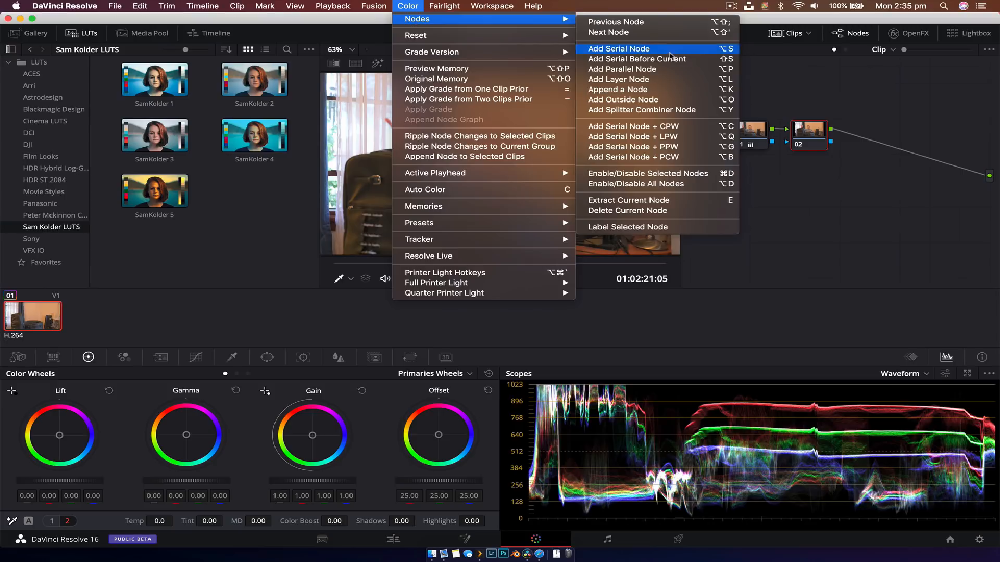
left_click(897, 195)
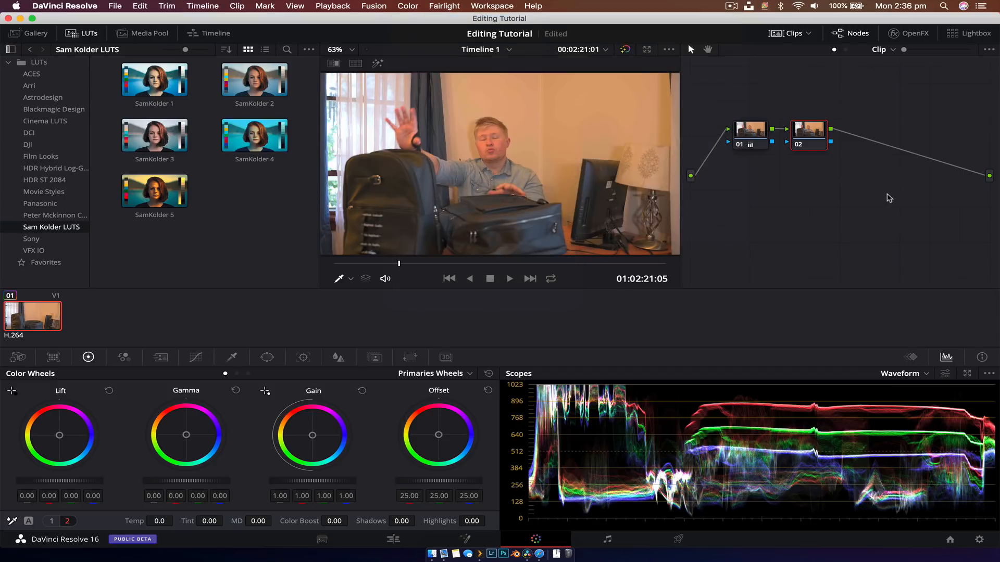
Shape node 02's custom curve by lifting the black point and adding control points in the shadows, midtones and highlights
left_click(196, 358)
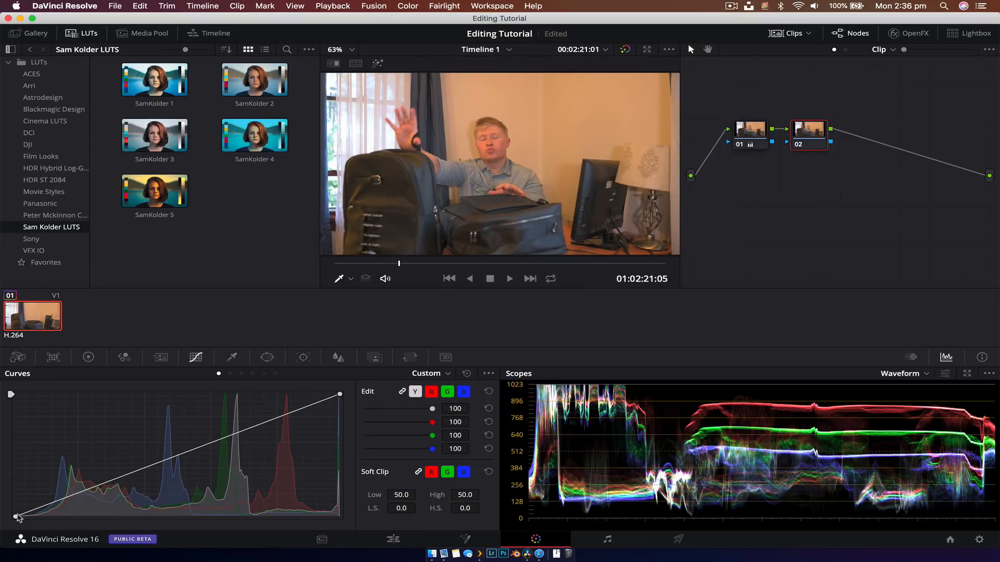
left_click_drag(14, 516, 73, 497)
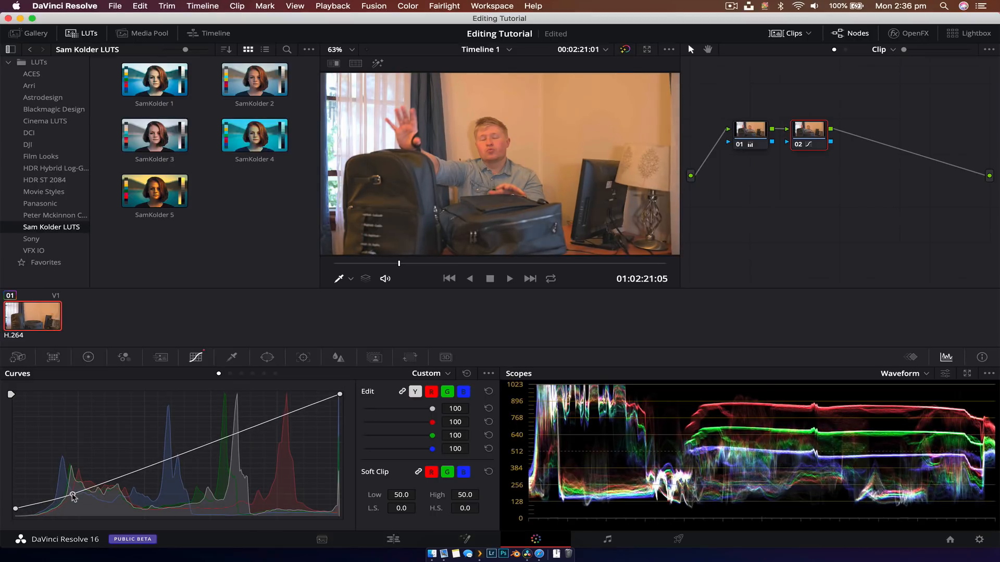
left_click_drag(149, 467, 162, 467)
left_click_drag(228, 439, 238, 431)
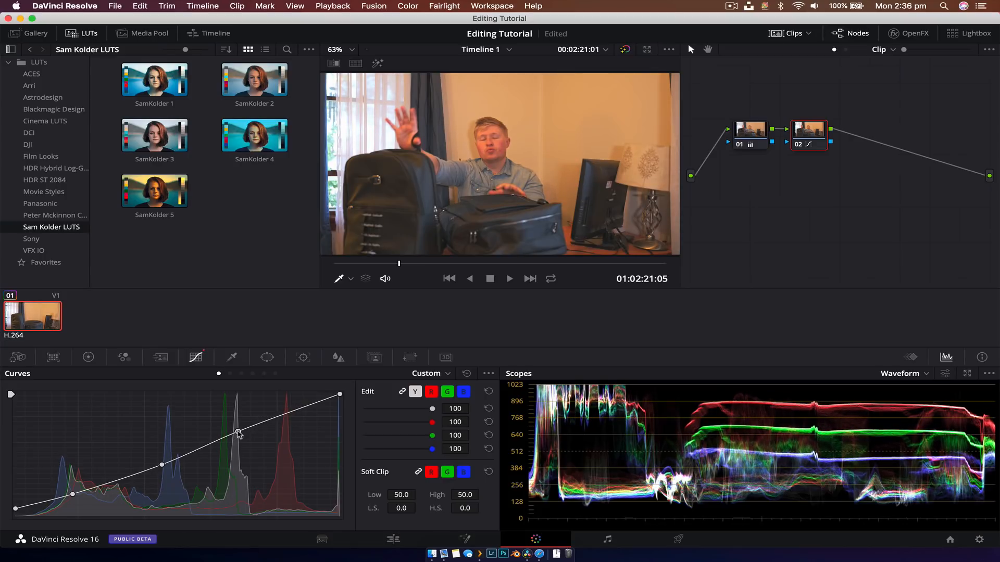
Check the grade at 01:02:48:23 and shift the highlight point of node 02's curve farther toward the bright end
left_click(460, 265)
left_click_drag(462, 268, 411, 267)
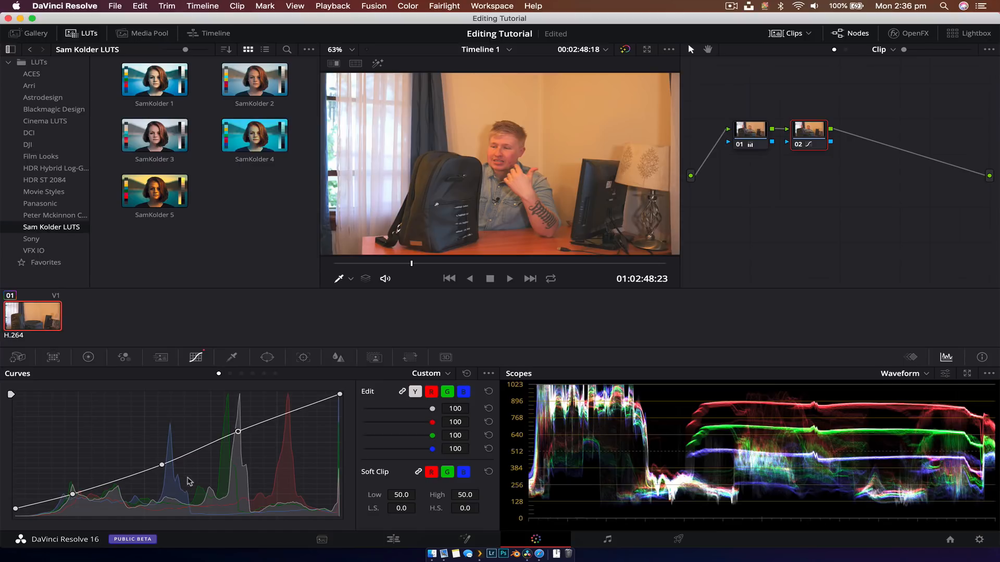
left_click_drag(162, 465, 127, 458)
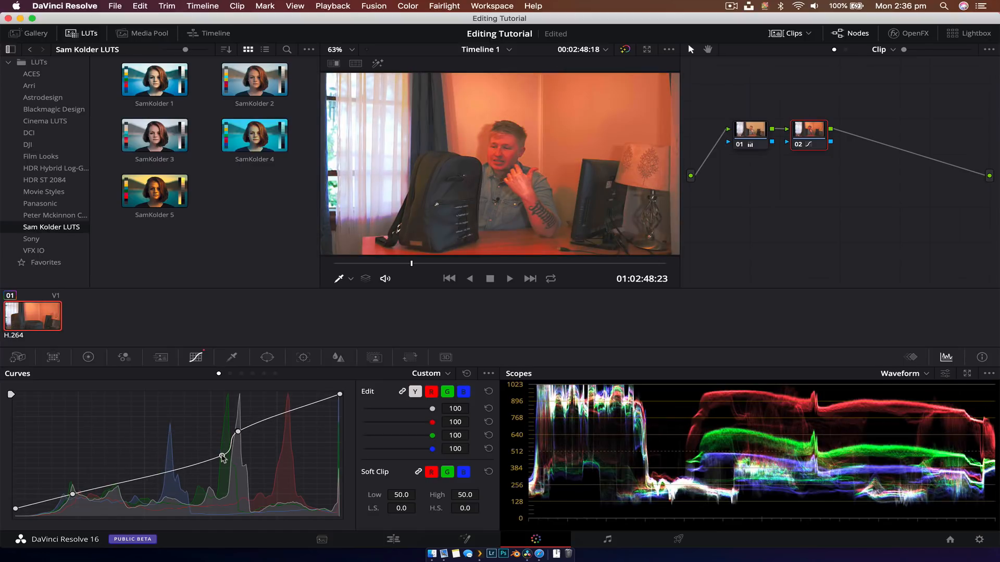
key("super+z")
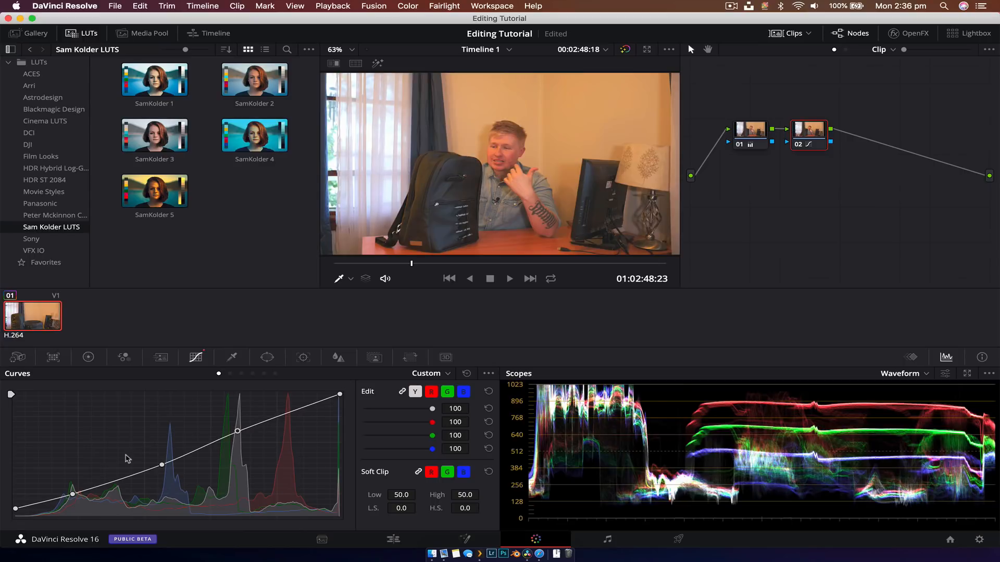
left_click(266, 427)
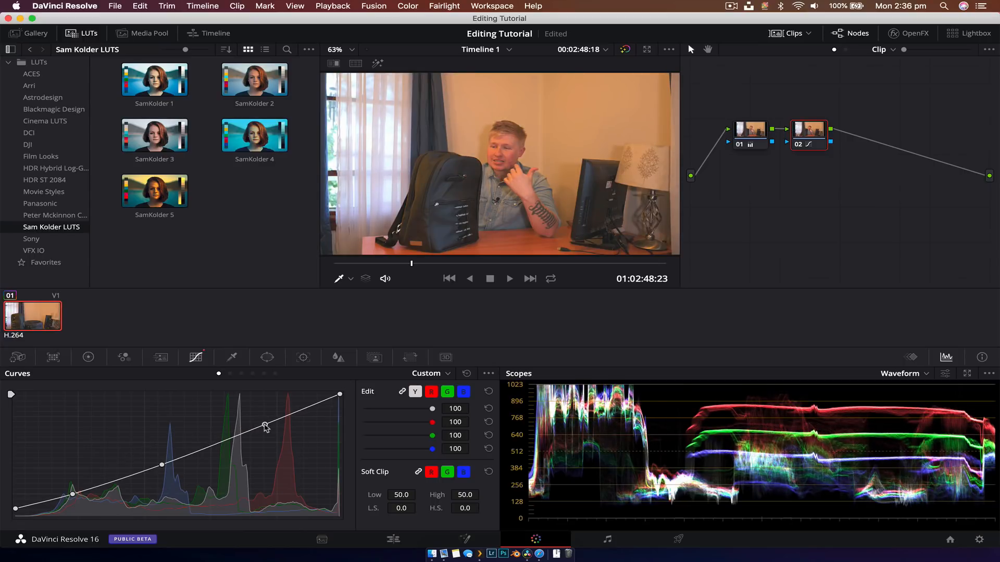
left_click_drag(264, 426, 264, 423)
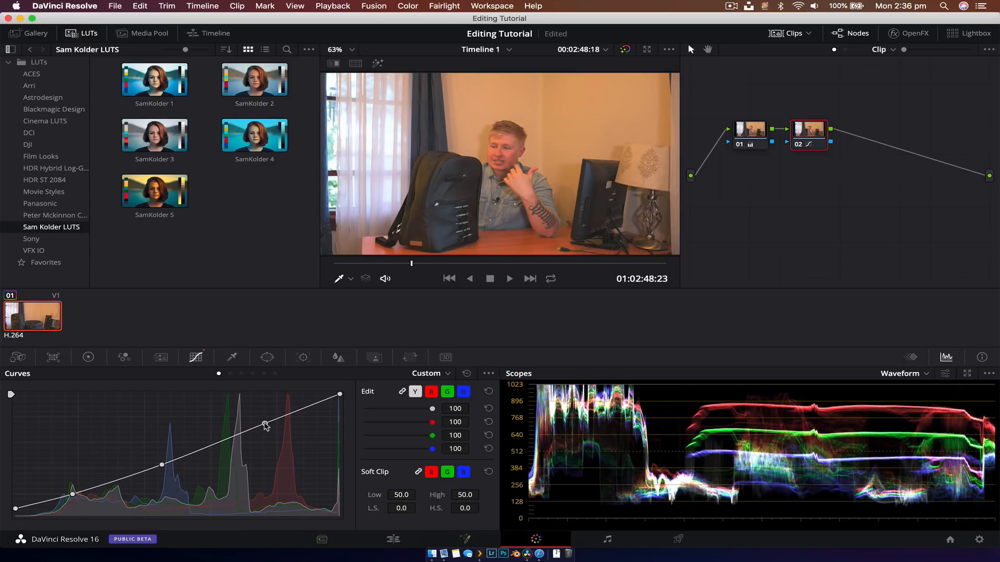
Add a third serial node and apply the SamKolder 4 LUT to it
key("alt+s")
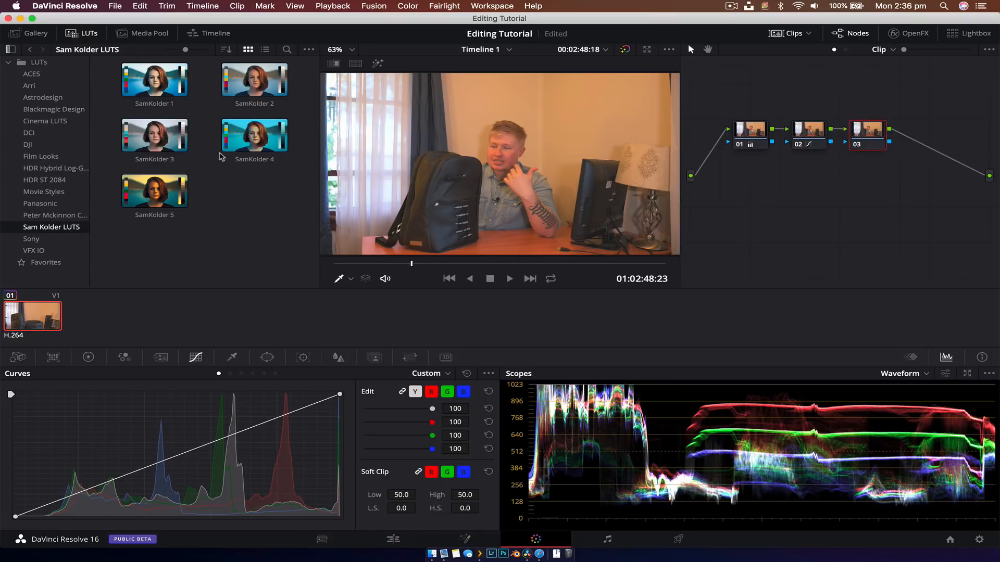
mouse_move(242, 138)
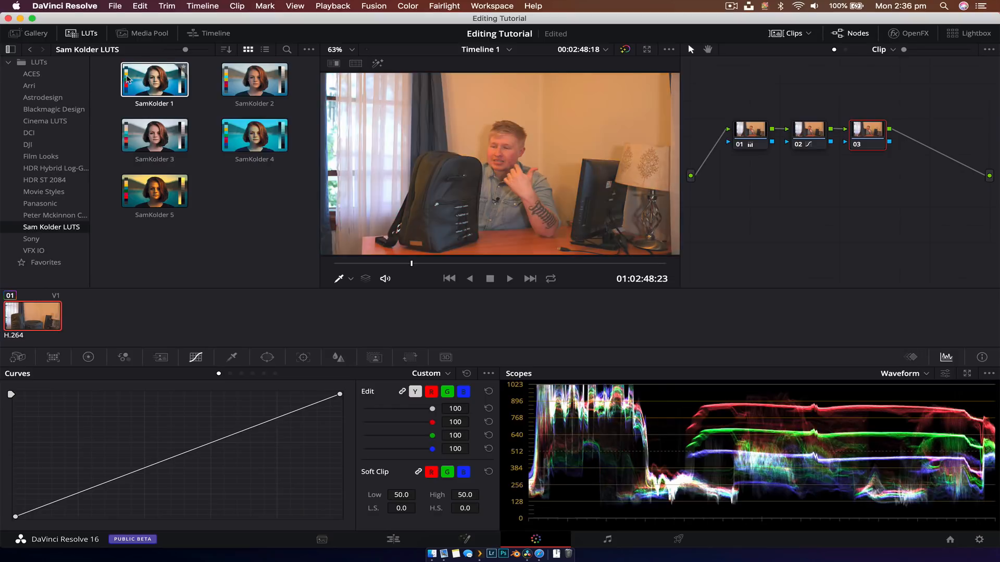
double_click(255, 144)
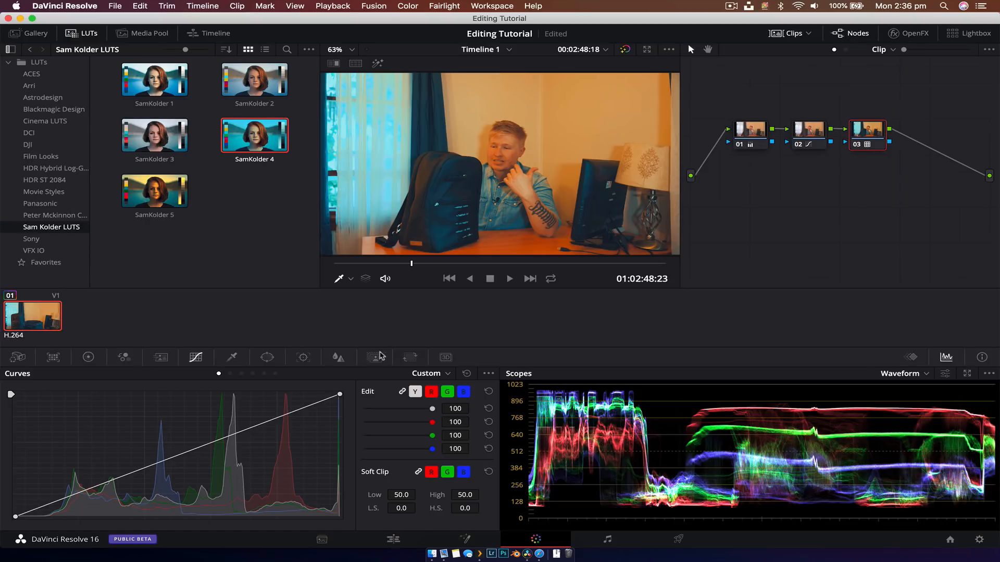
Set the LUT node's key output gain to 0.5 and reduce it further to 0.259
left_click(379, 359)
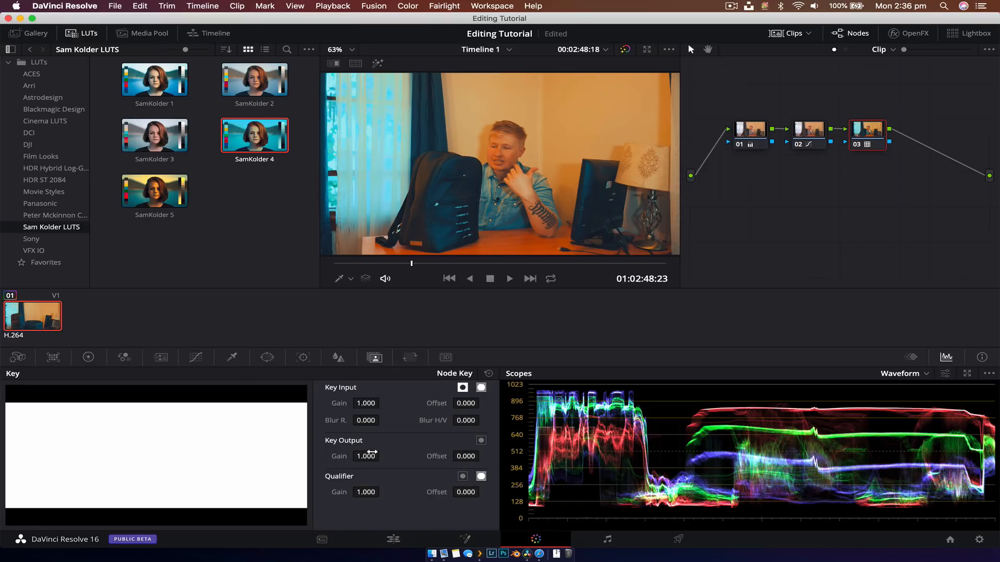
double_click(371, 451)
type("0.5")
key("Return")
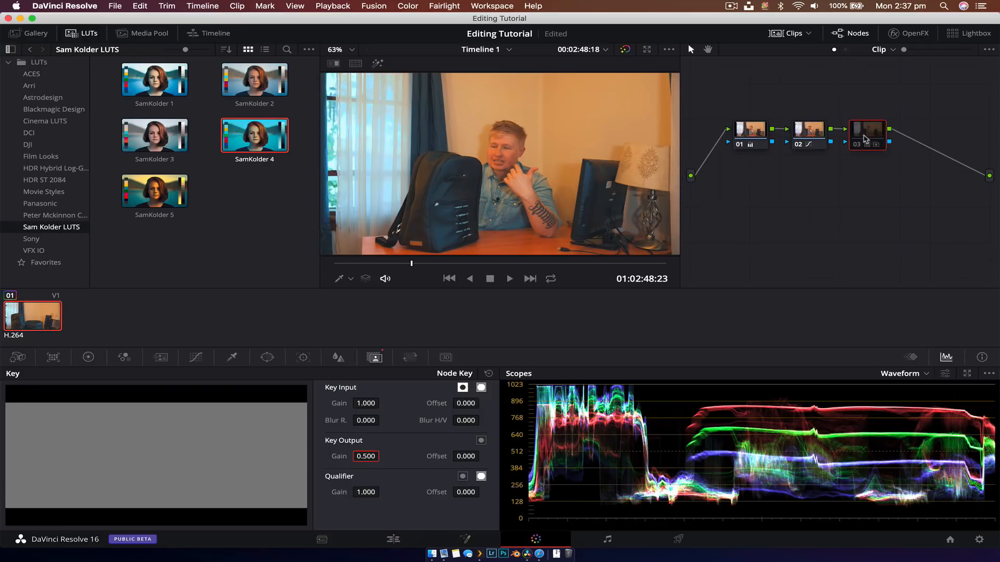
left_click_drag(368, 457, 383, 456)
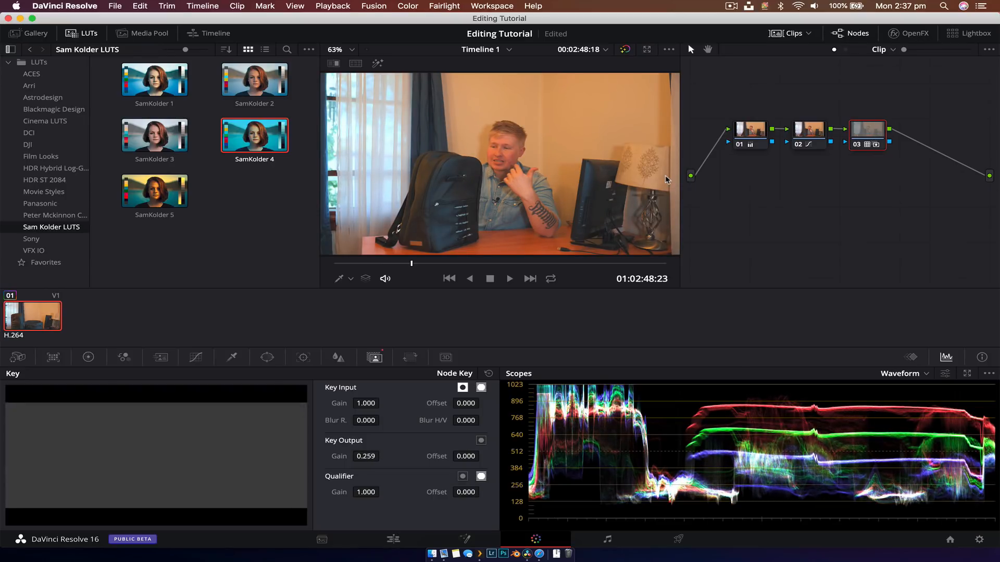
Play a short part of the graded clip, switch to the Fairlight page and advance the playhead to about 01:02:52:03
key("space")
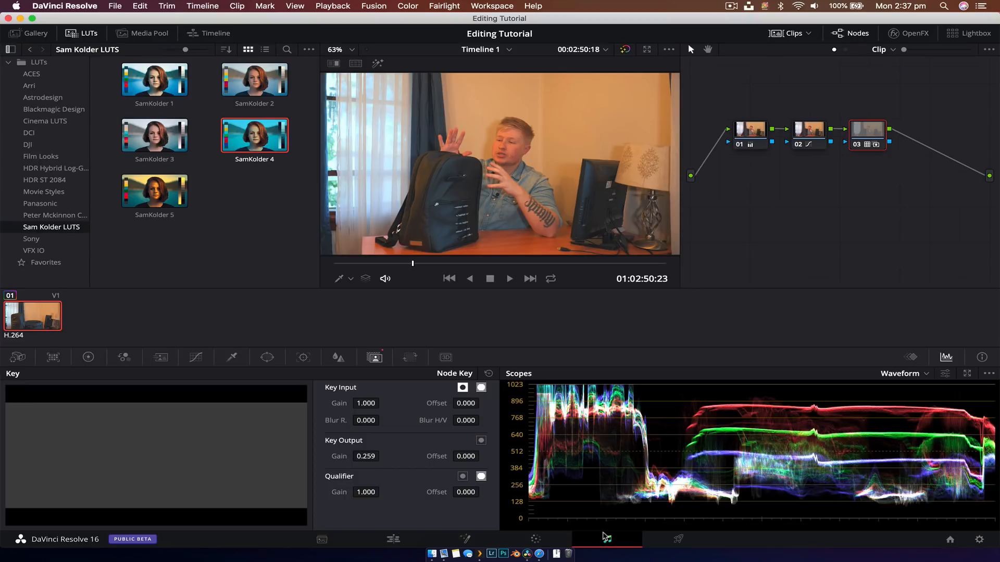
left_click(606, 536)
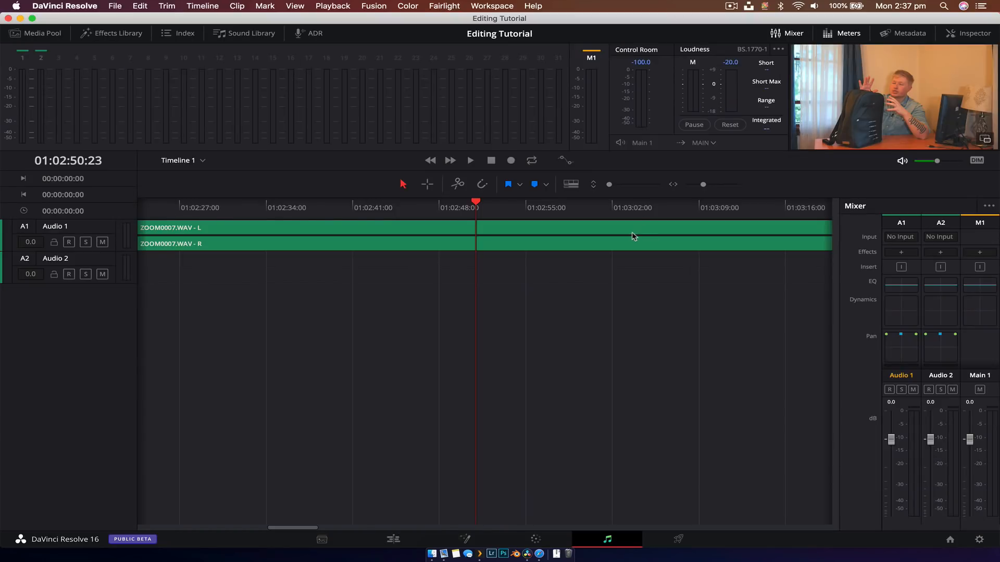
left_click_drag(471, 211, 498, 200)
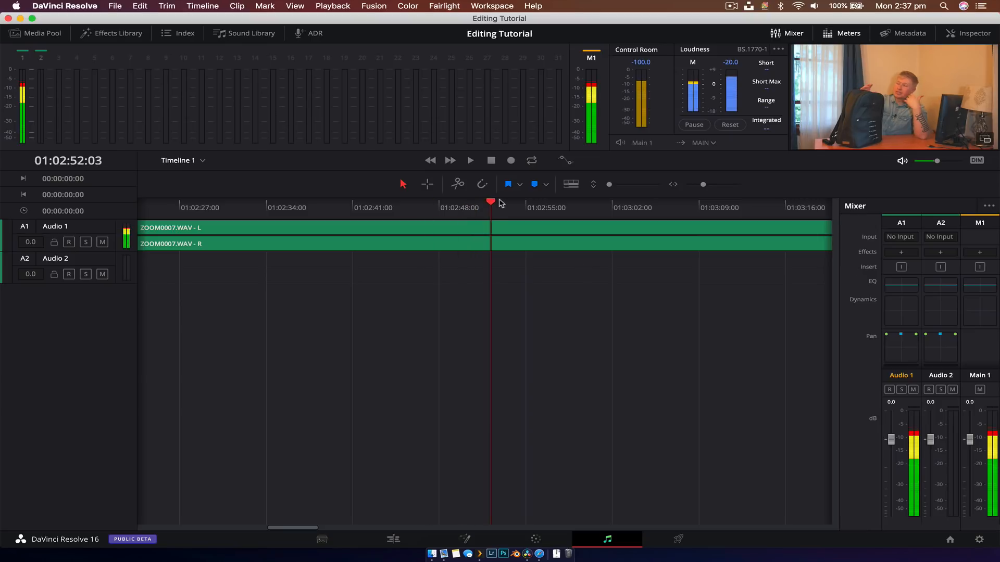
Open the dynamics controls of the Audio 1 track and enable its compressor and limiter
double_click(898, 314)
left_click(500, 316)
left_click(658, 318)
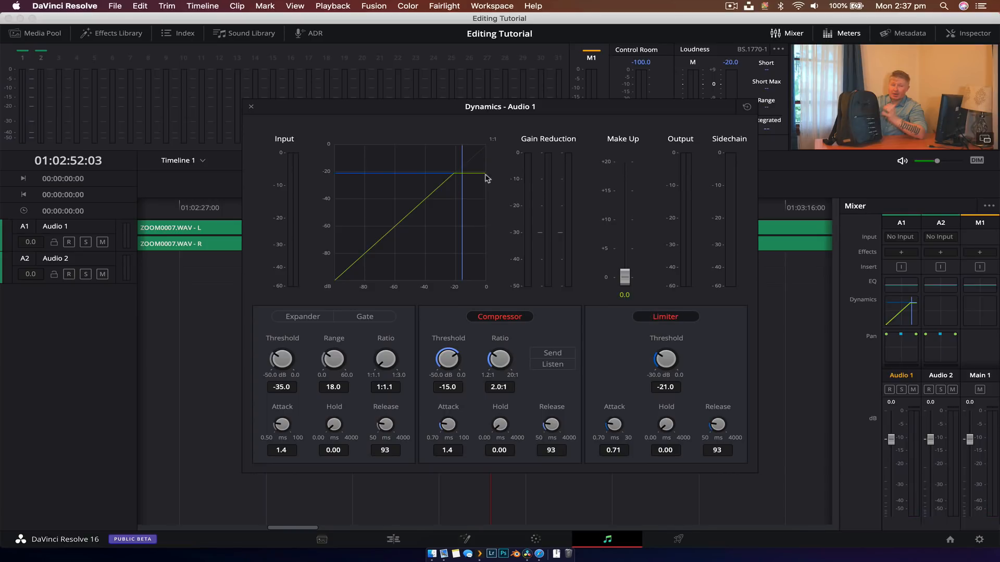
Lower the compressor threshold to about -25.3 dB and the limiter threshold to about -22.1 dB
left_click_drag(451, 357, 400, 352)
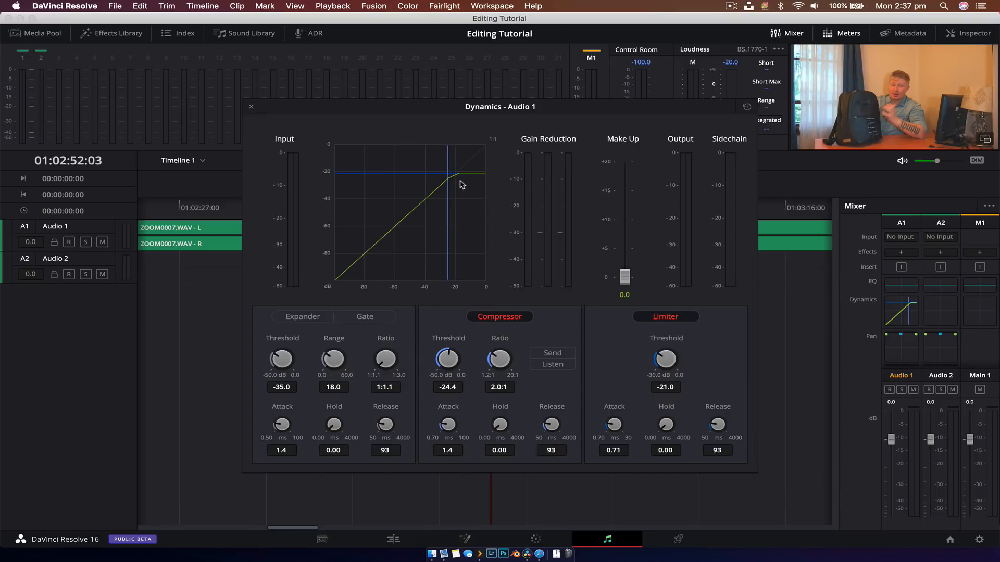
left_click_drag(660, 356, 657, 367)
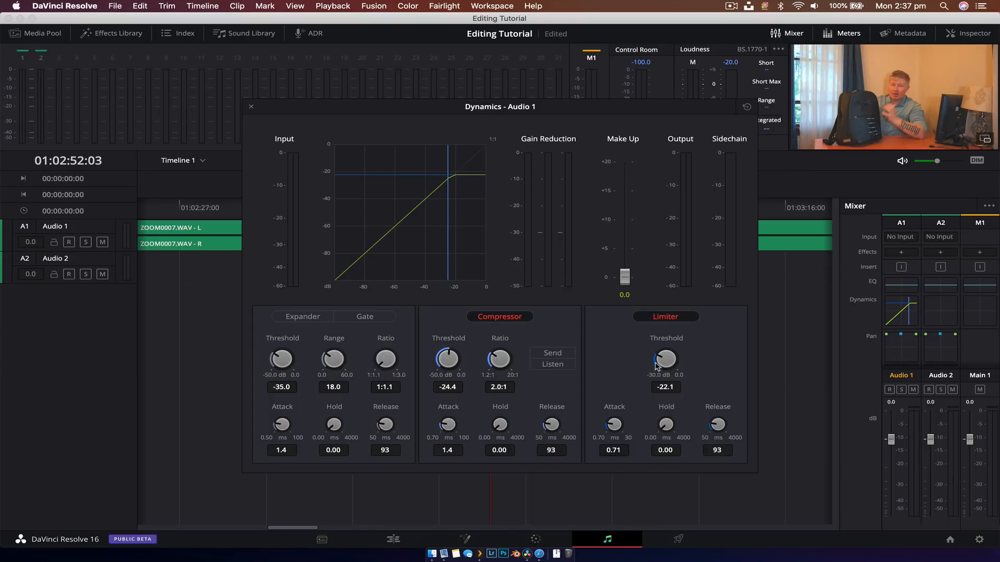
left_click_drag(447, 357, 446, 360)
Raise the Audio 1 make-up gain to about 5.5 dB while the audio plays and close the dynamics controls
key("space")
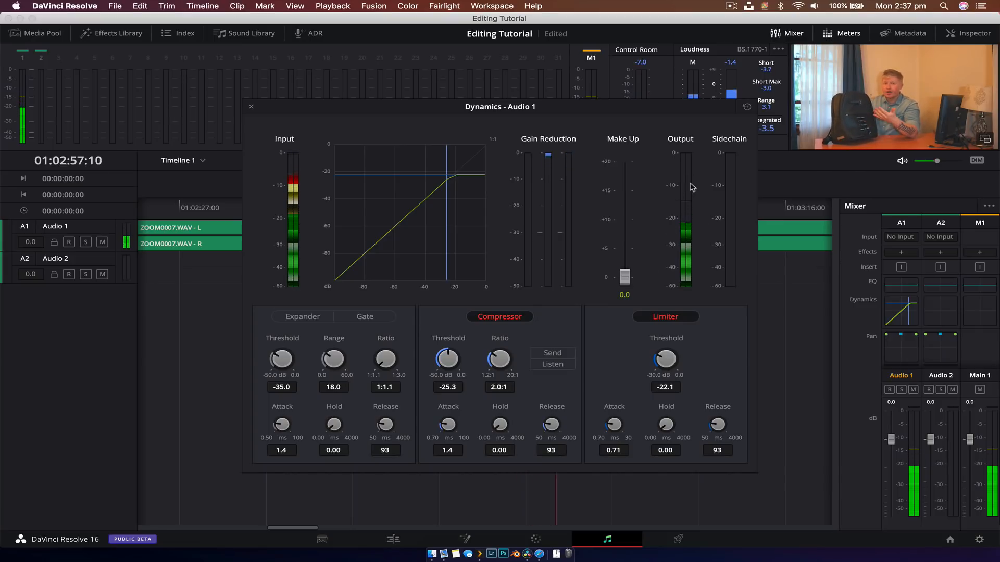
left_click_drag(625, 277, 623, 248)
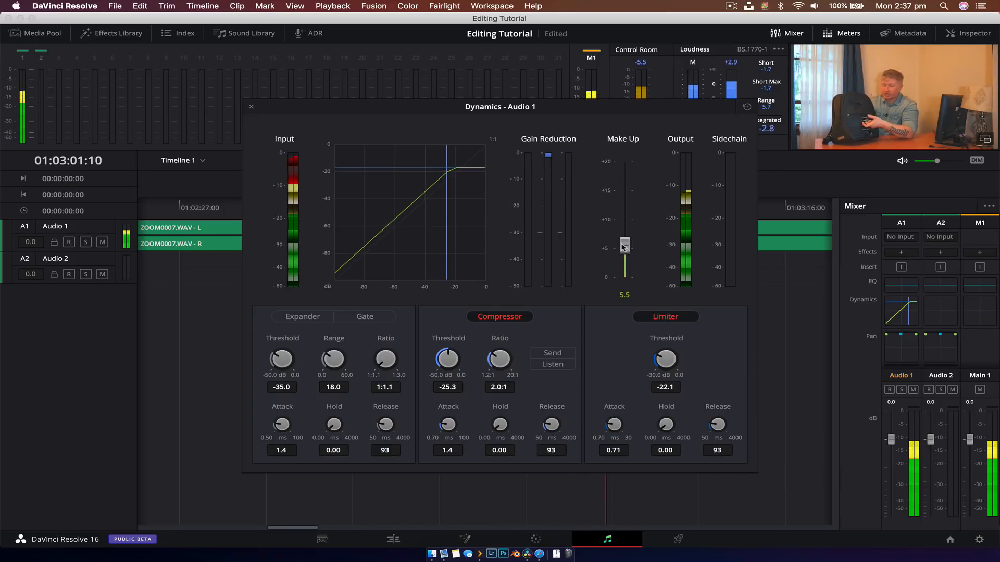
left_click(251, 106)
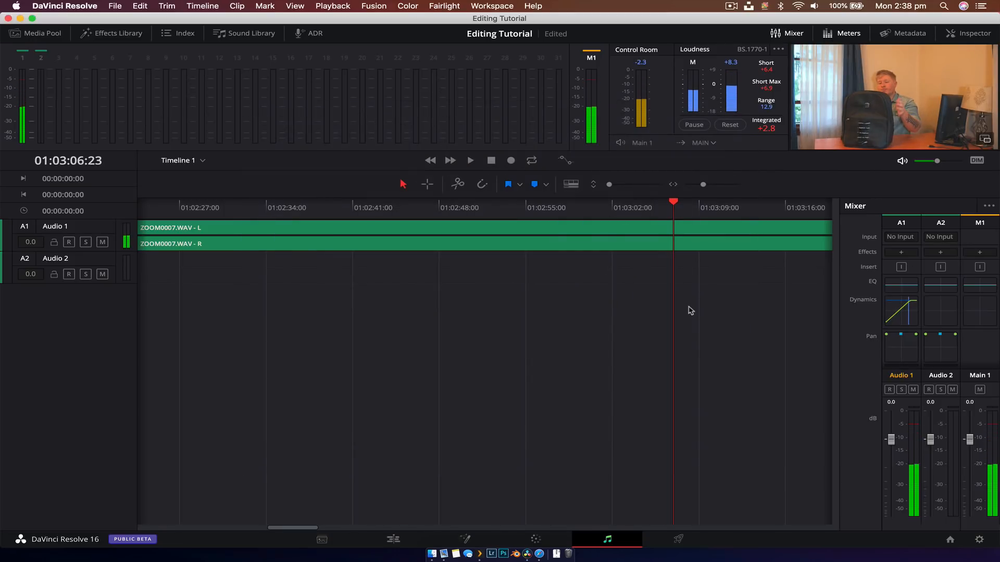
On the Edit page, set the DSC_1634.MOV clip's zoom to 1.250 with the playhead near 01:02:16:18 and briefly play the reframed shot
left_click(394, 540)
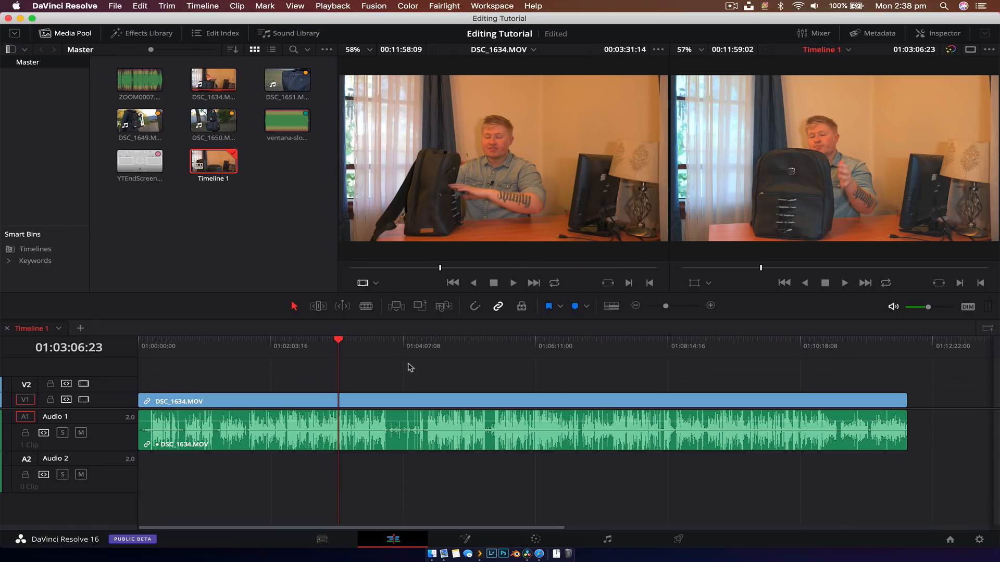
left_click_drag(301, 343, 286, 358)
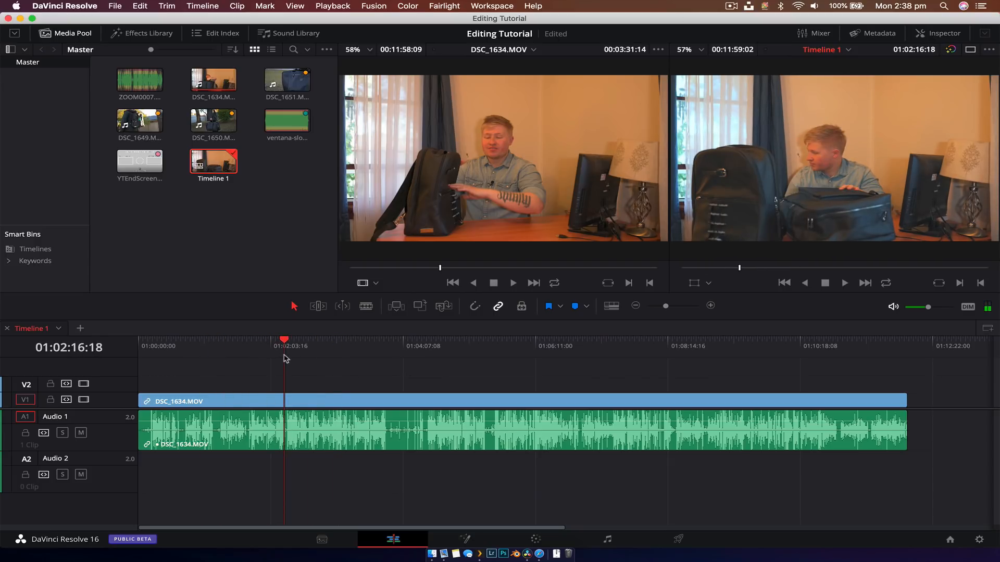
left_click(286, 404)
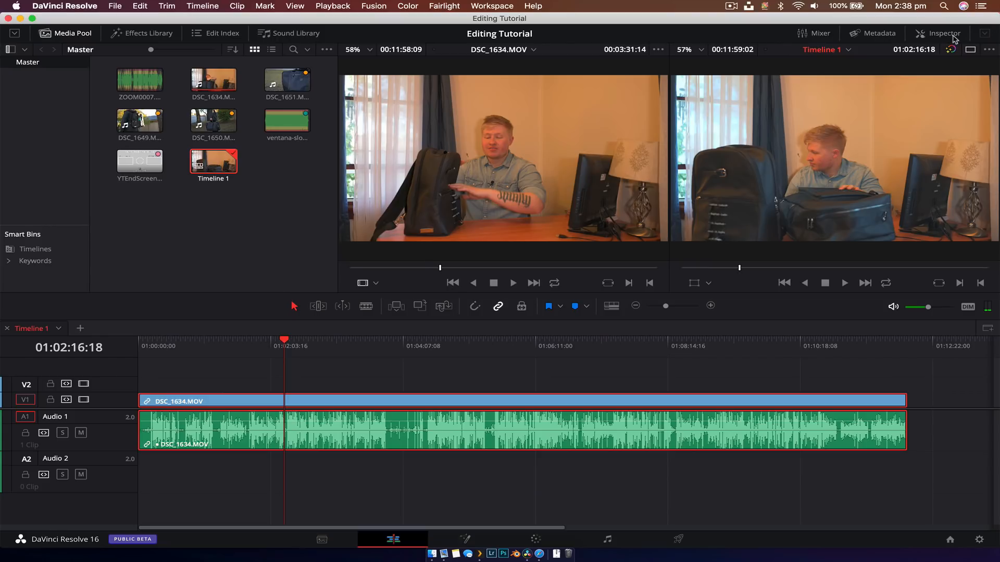
left_click(953, 36)
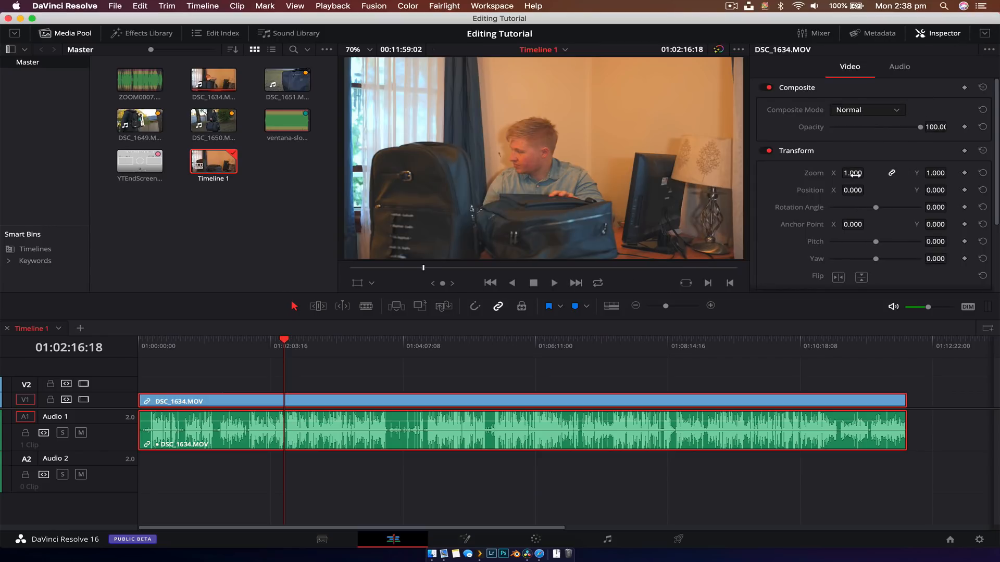
left_click_drag(852, 173, 869, 179)
key("space")
key("space")
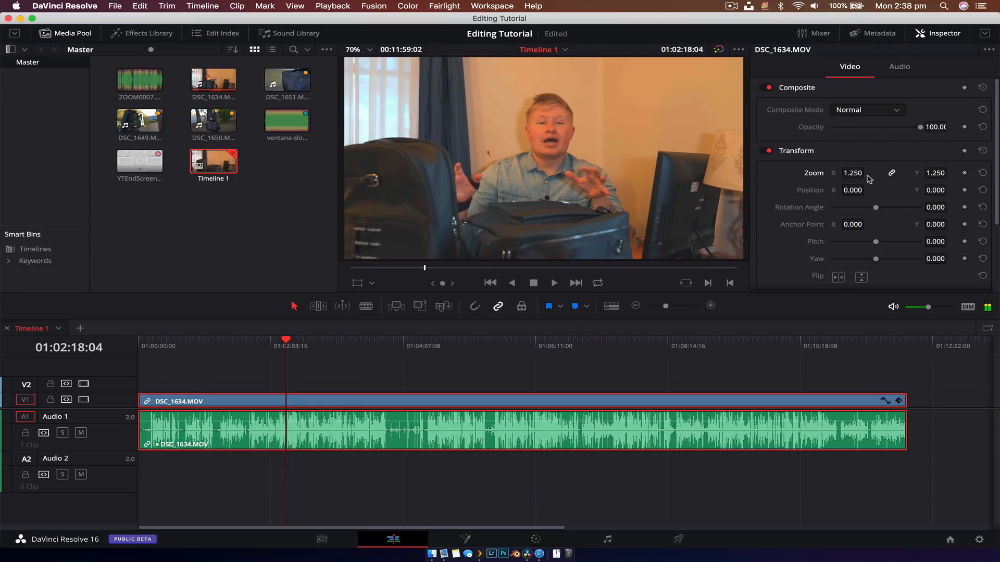
Review the clip's remaining video properties in the Inspector and display its metadata
scroll(868, 179, "down", 5)
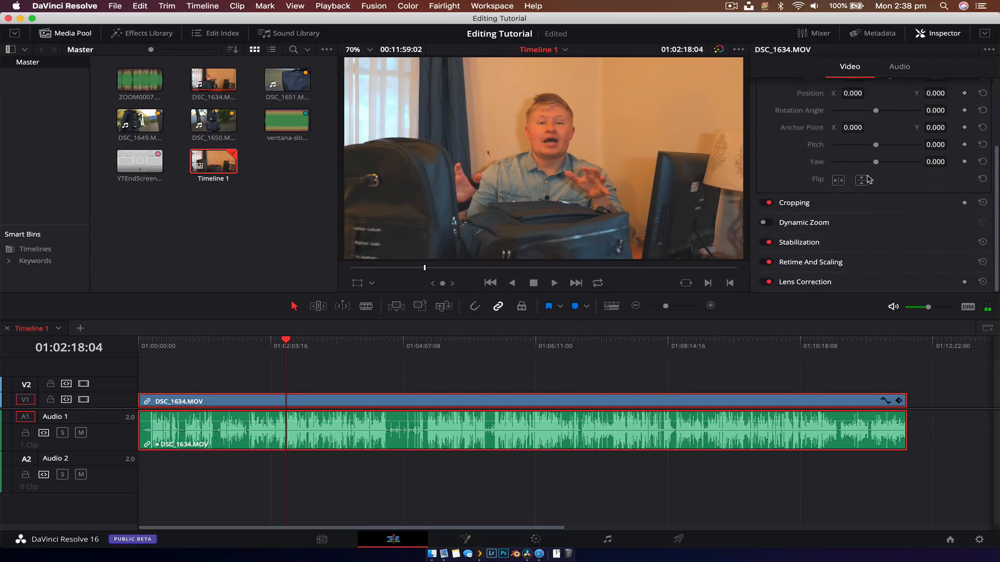
scroll(868, 179, "up", 5)
scroll(933, 220, "down", 5)
left_click(937, 33)
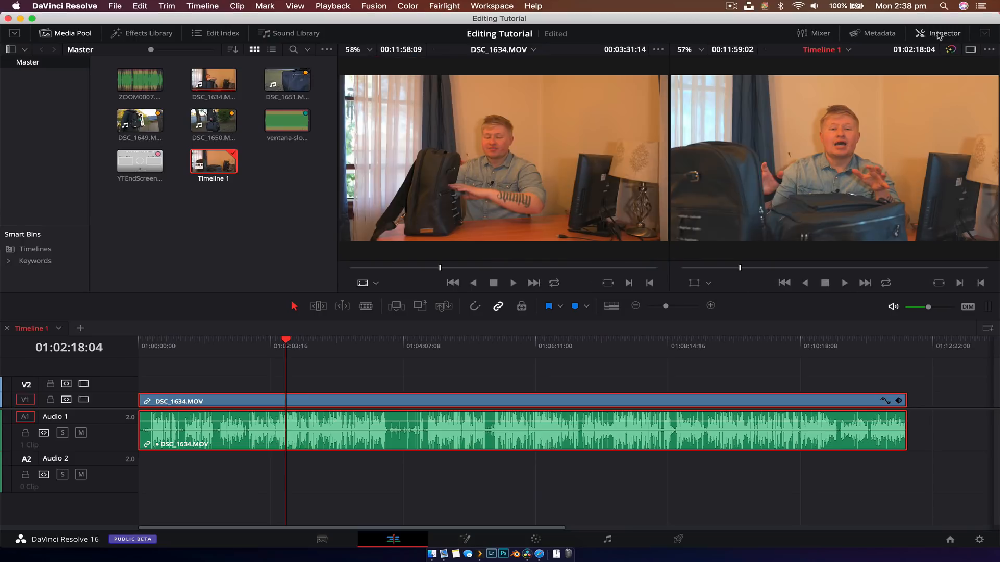
left_click(865, 36)
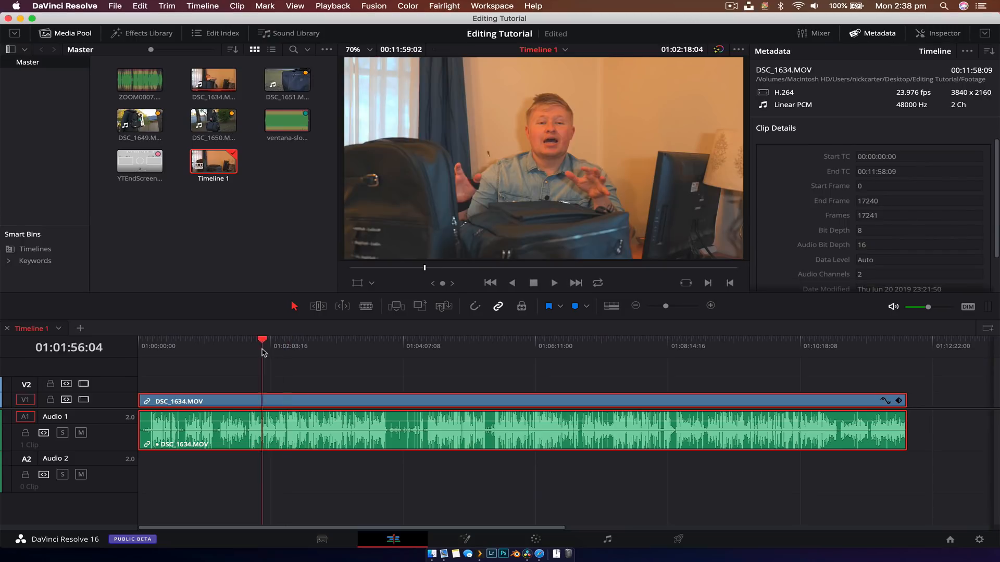
Play short parts of the clip near its start and around 01:00:40, 01:03:50 and 01:01:13 to find sections to cut
left_click(154, 348)
left_click(143, 348)
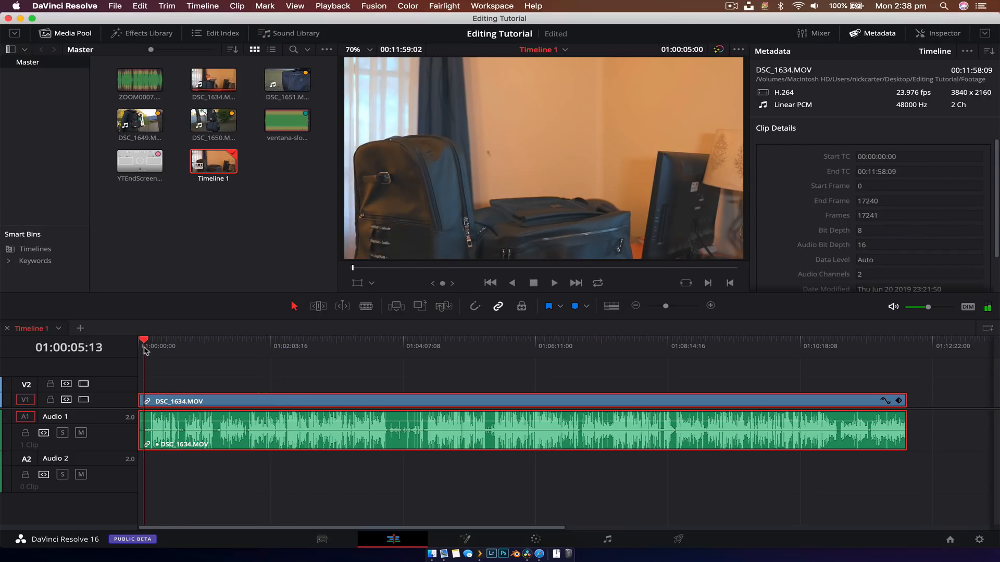
left_click(149, 348)
key("space")
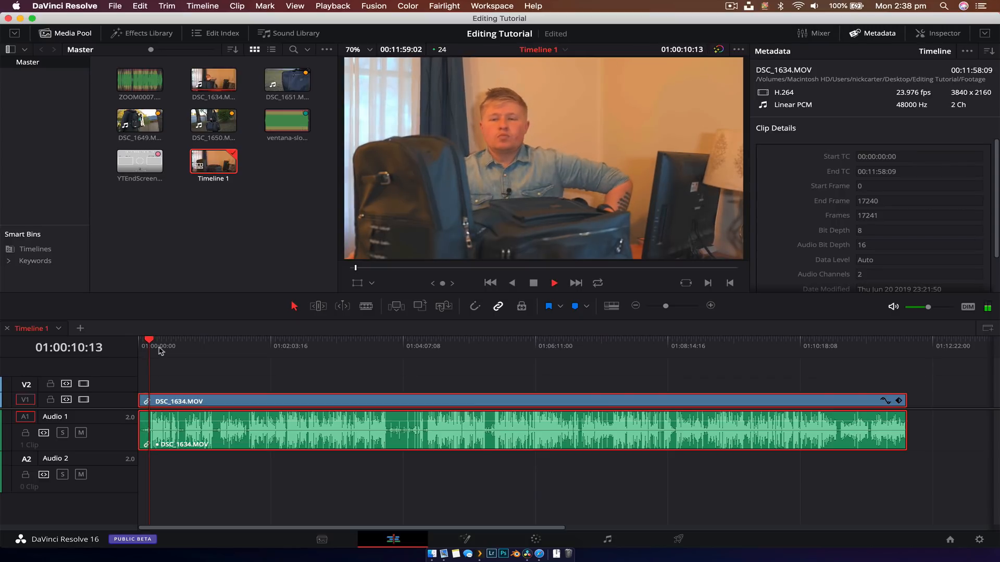
key("space")
left_click(180, 348)
key("space")
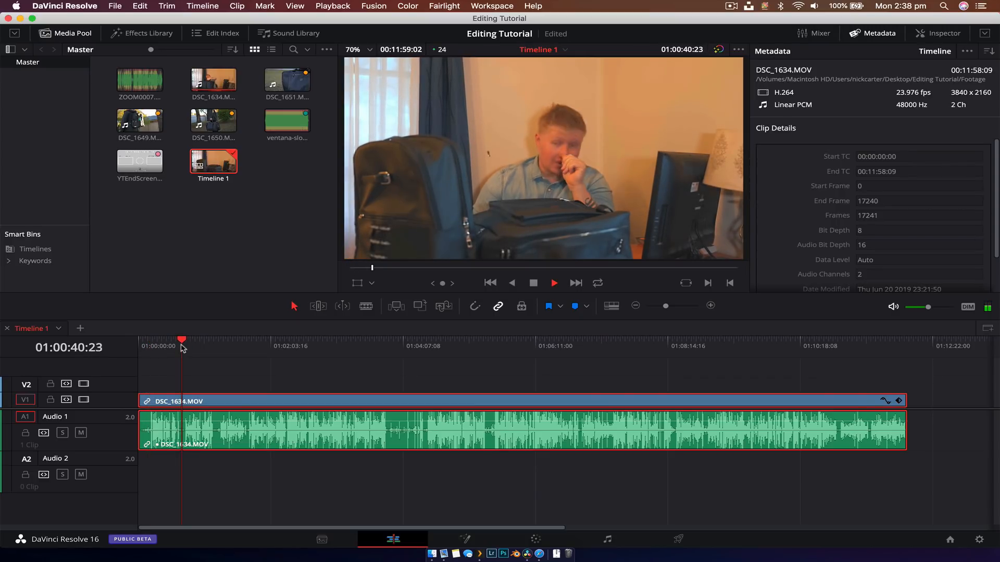
key("space")
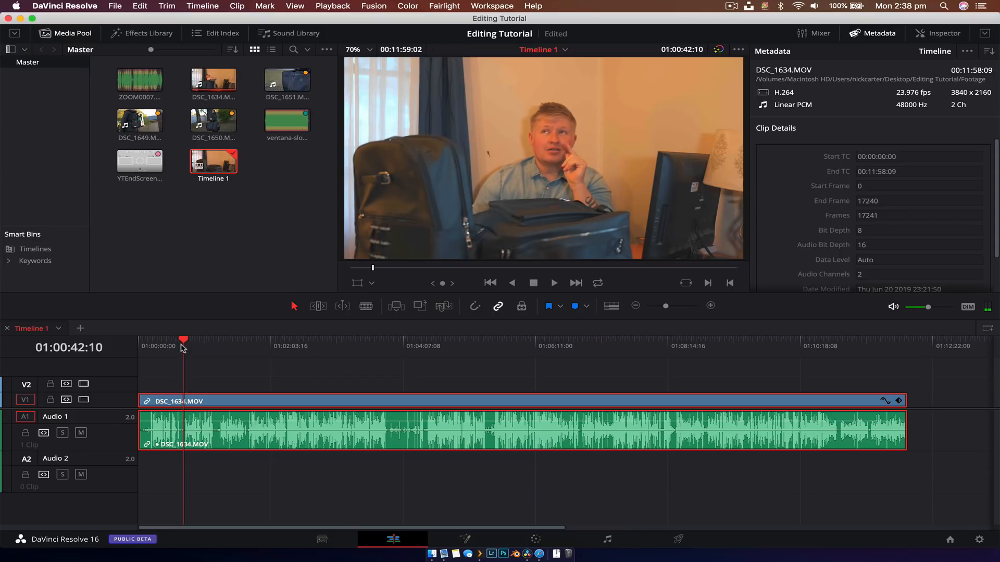
left_click(382, 348)
key("space")
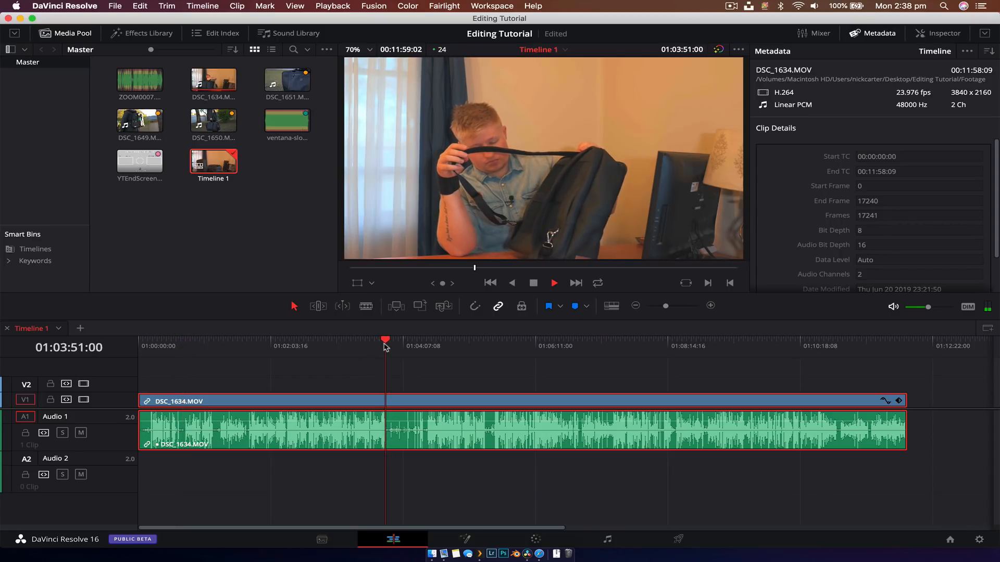
key("space")
left_click(216, 350)
key("space")
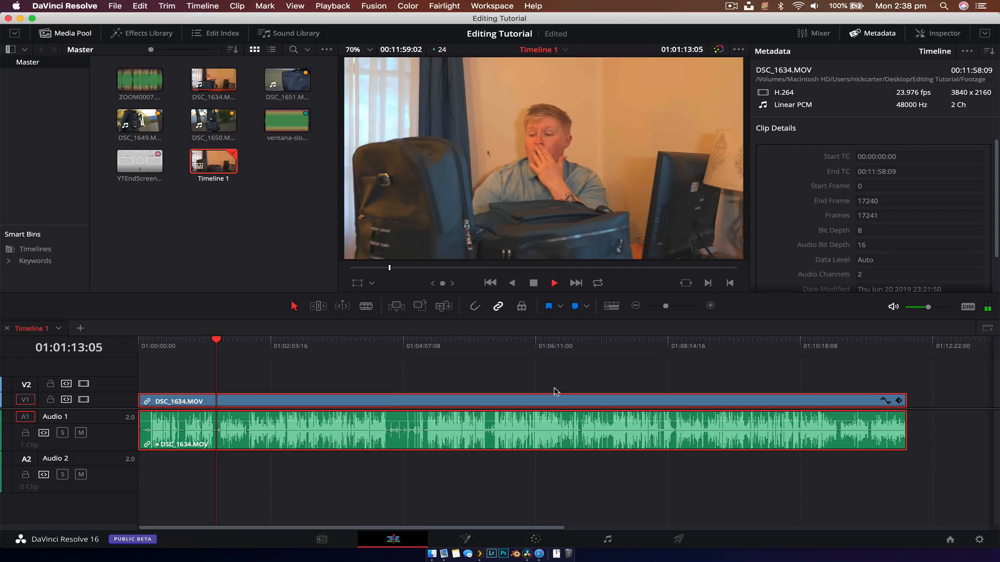
key("space")
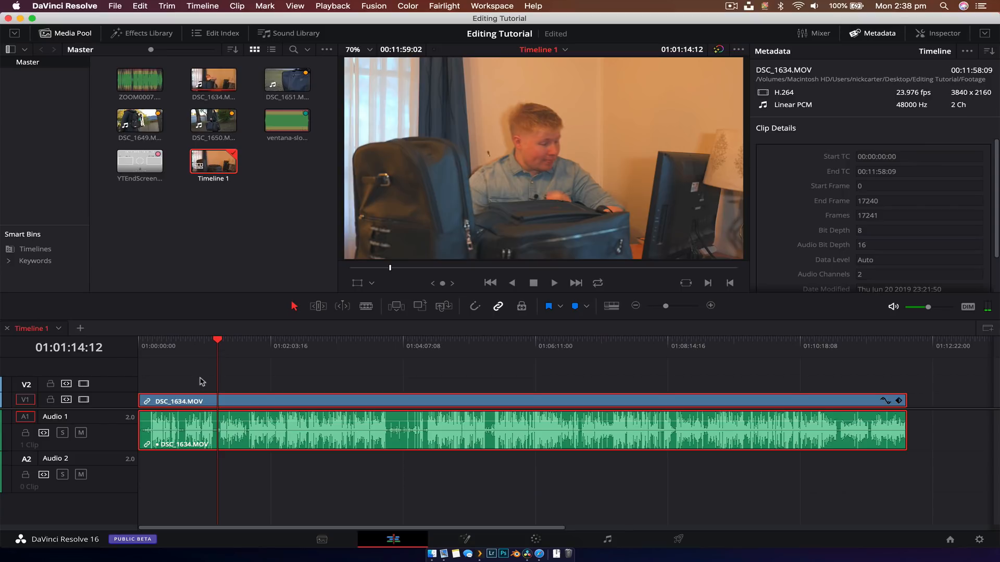
Ripple-trim the start of the DSC_1634.MOV clip to 01:00:13:11, removing the footage before the speech
key("super+=")
key("super+=")
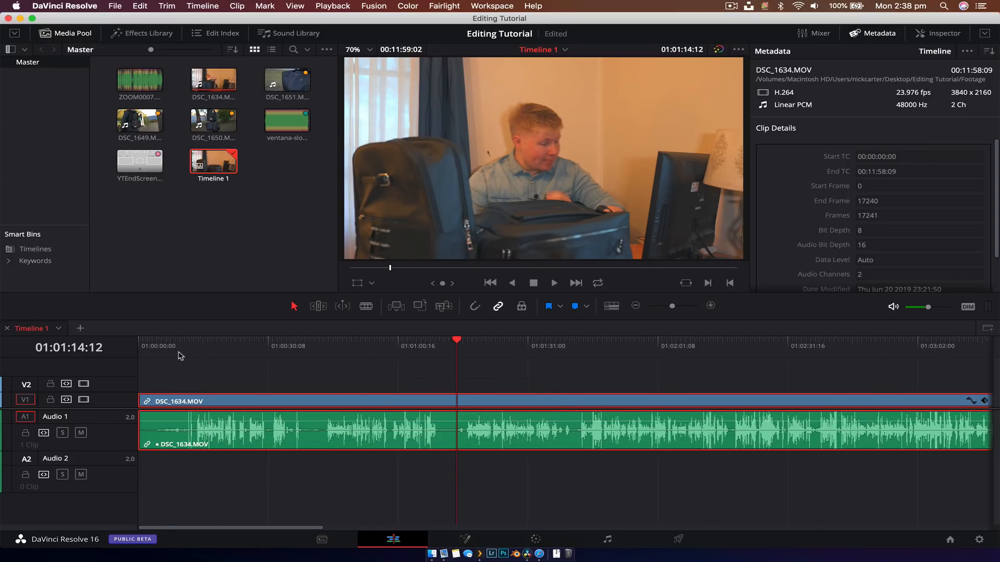
key("super+=")
scroll(179, 355, "left", 5)
left_click_drag(182, 356, 255, 356)
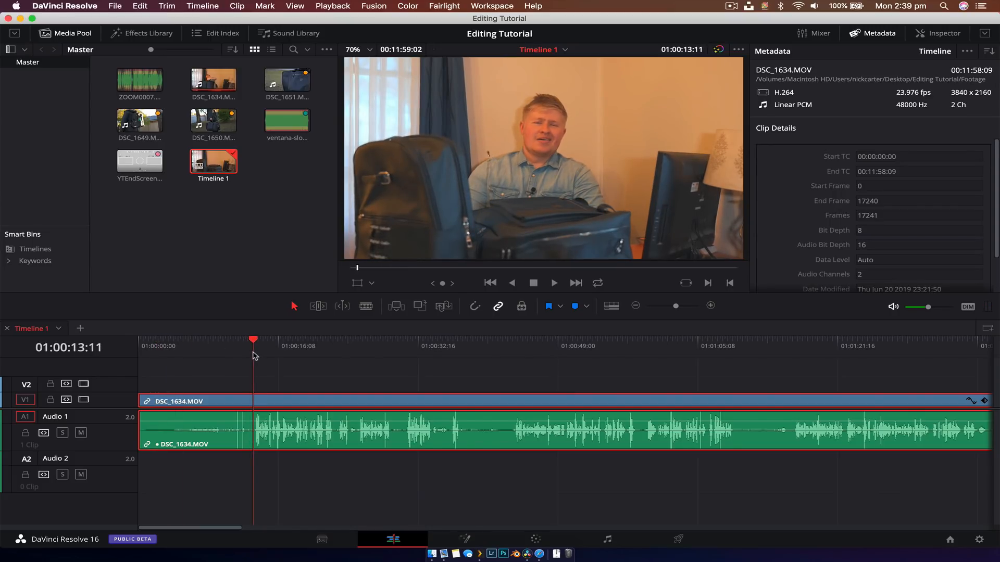
key("super+shift+bracketleft")
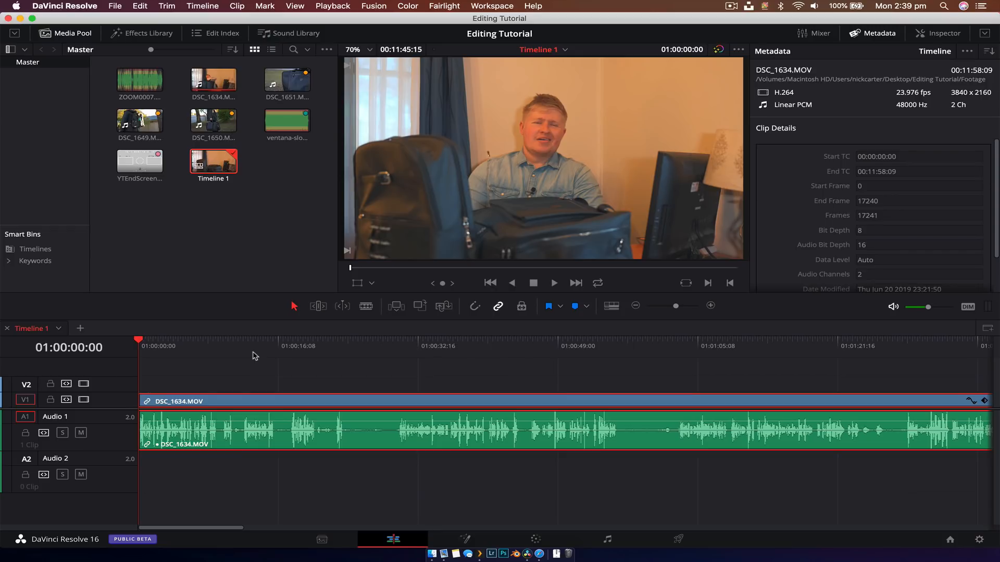
Split the clip at 01:00:09:12, where the first spoken section ends
left_click_drag(140, 344, 219, 329)
key("super+b")
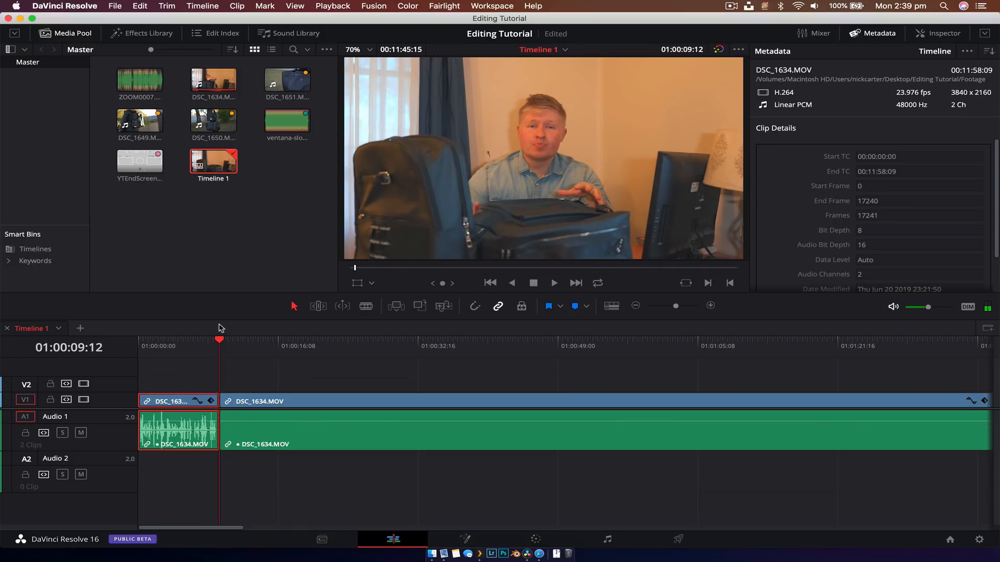
left_click(239, 348)
left_click(220, 344)
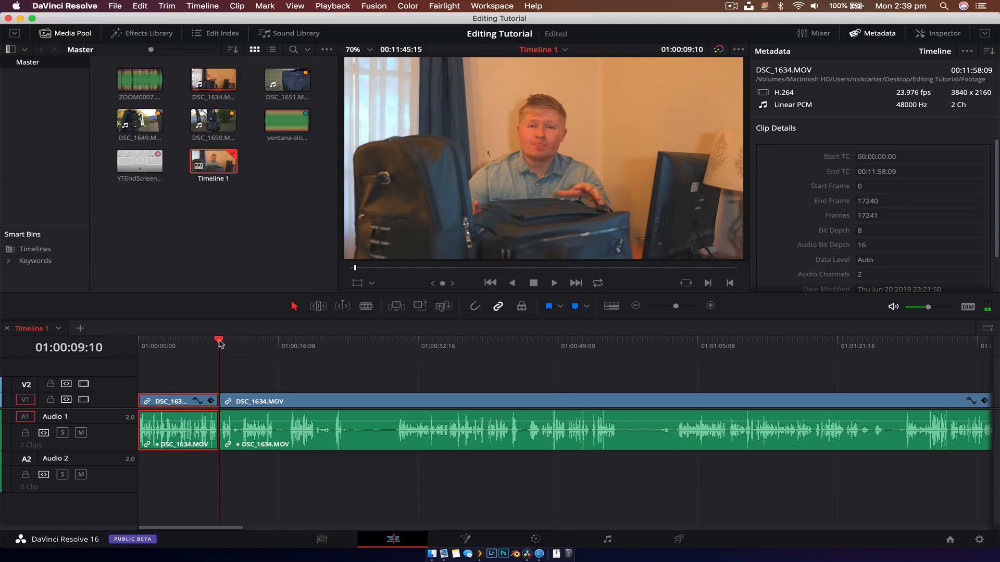
Ripple-trim the start of the second clip twice, the second time up to 01:00:27:17, to remove its unwanted opening
left_click_drag(219, 344, 240, 346)
left_click_drag(240, 342, 377, 353)
key("shift+super+[")
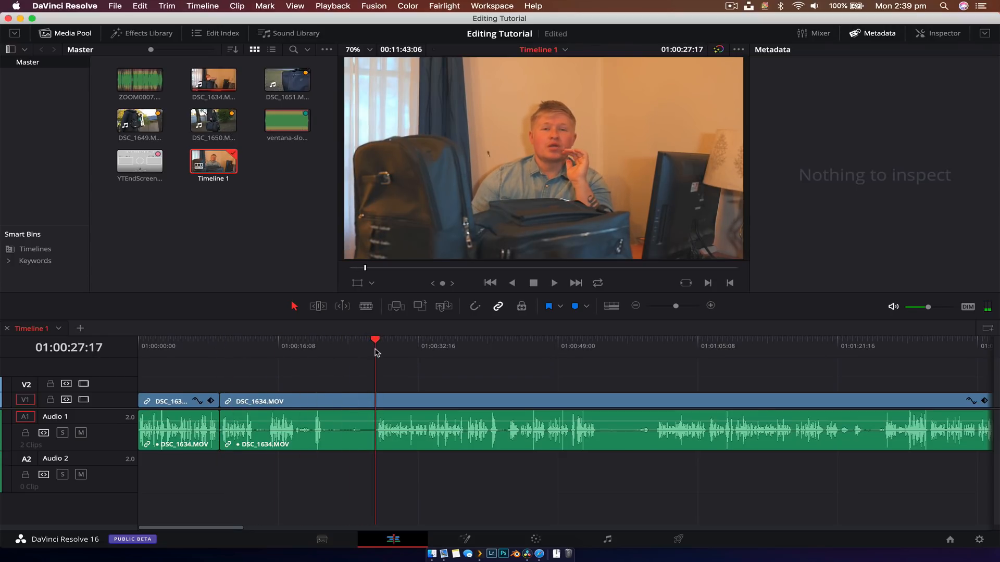
key("shift+super+[")
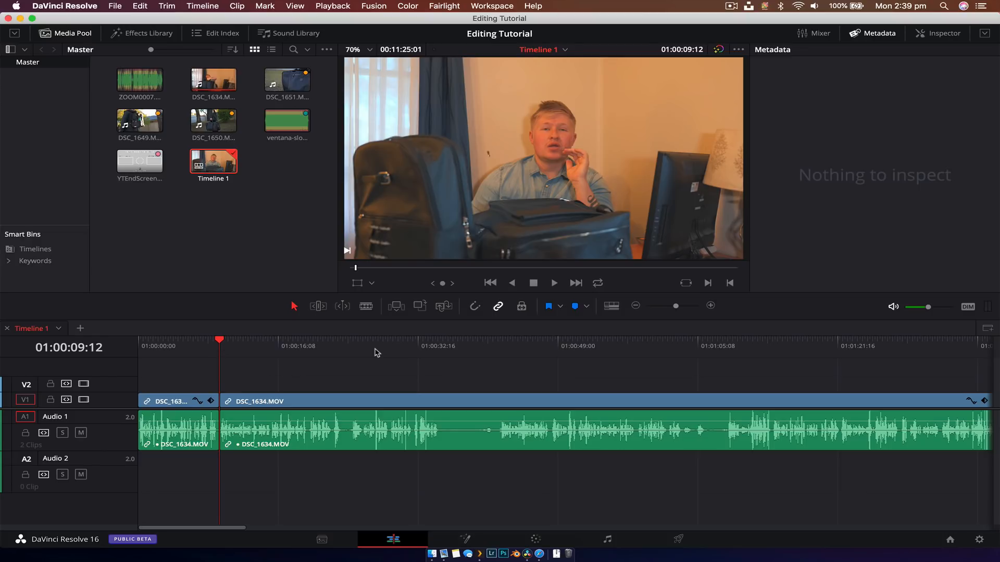
Split the second clip at 01:00:35:05 and ripple-trim the start of the following clip past its quiet opening in trim edit mode
left_click_drag(435, 350, 439, 350)
key("super+b")
key("t")
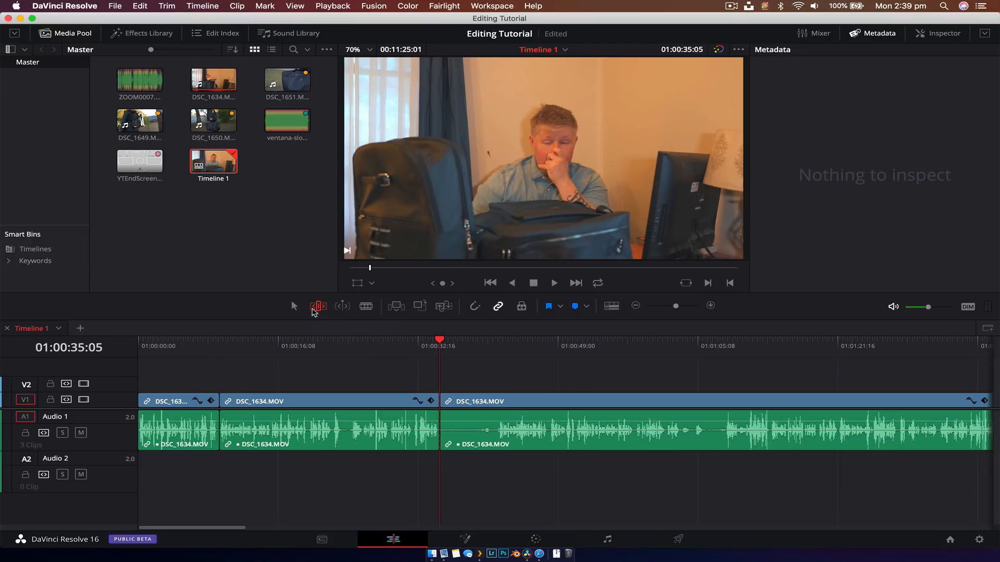
left_click_drag(446, 395, 498, 400)
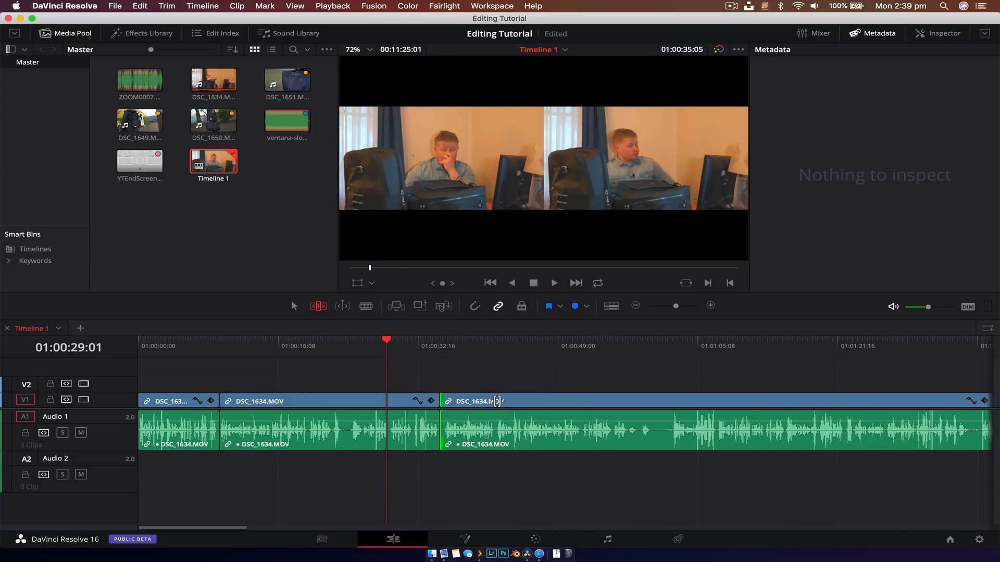
left_click(636, 350)
mouse_move(636, 350)
left_mouse_down()
mouse_move(618, 343)
mouse_move(640, 343)
mouse_move(629, 344)
left_mouse_up()
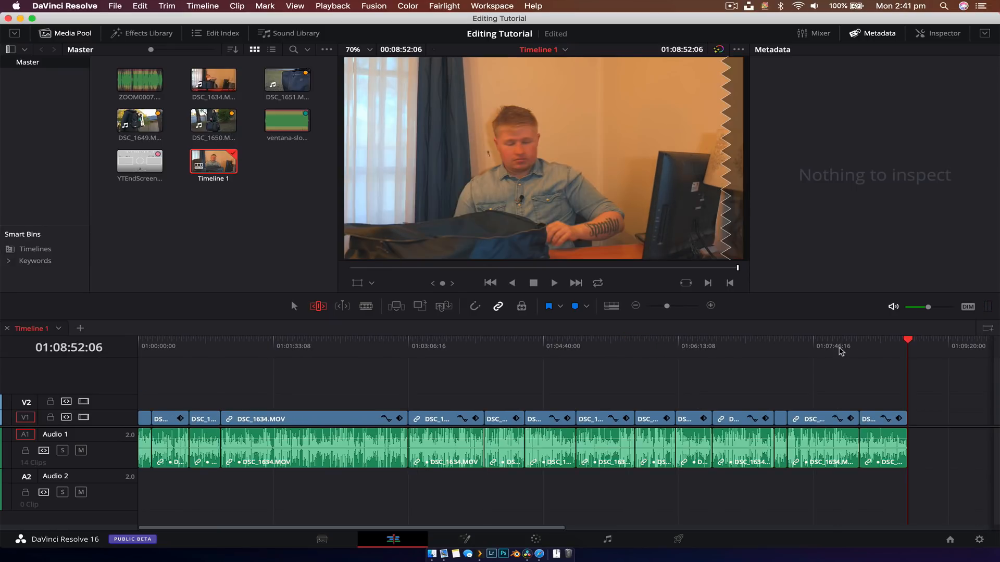
Return to selection mode and add a 2-frame cross dissolve at the cut near 01:03:06
key("a")
left_click(395, 356)
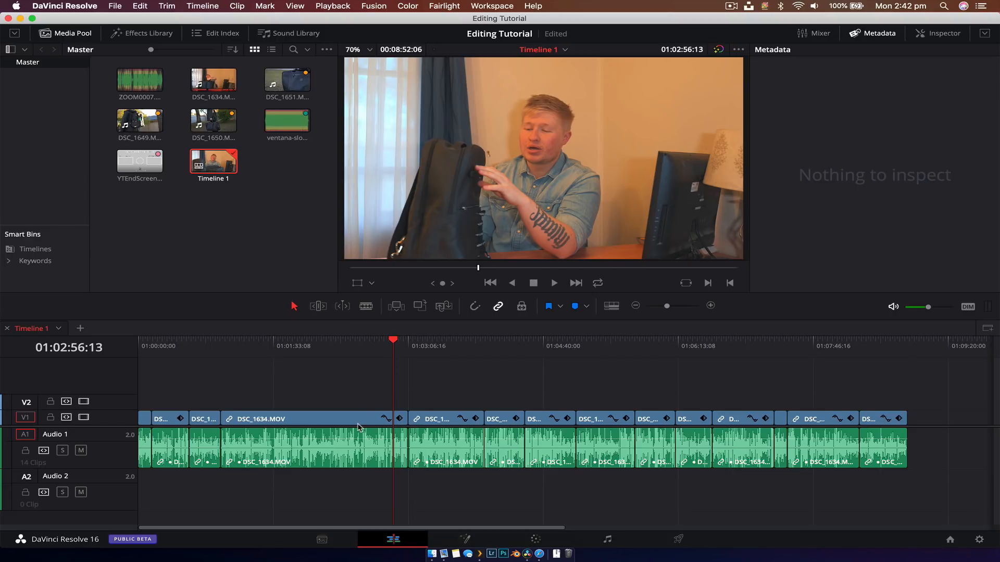
left_click(514, 339)
left_click_drag(297, 339, 340, 345)
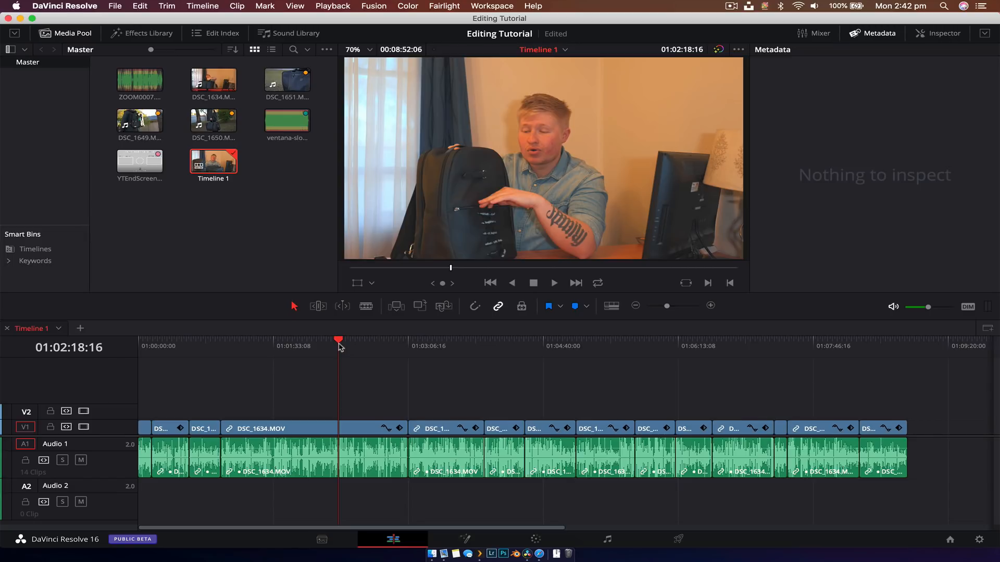
key("super+equal")
key("super+equal")
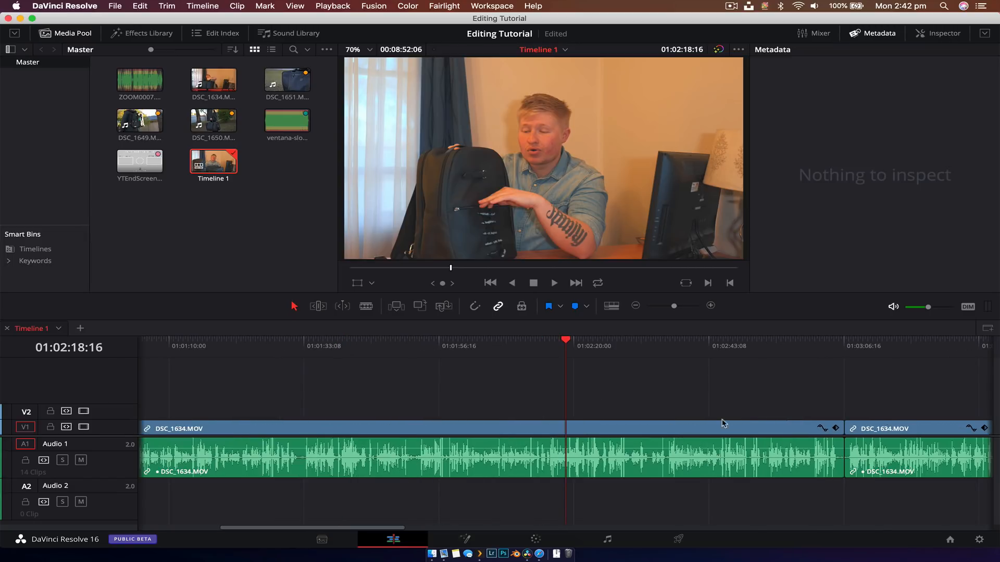
left_click(844, 428)
right_click(844, 428)
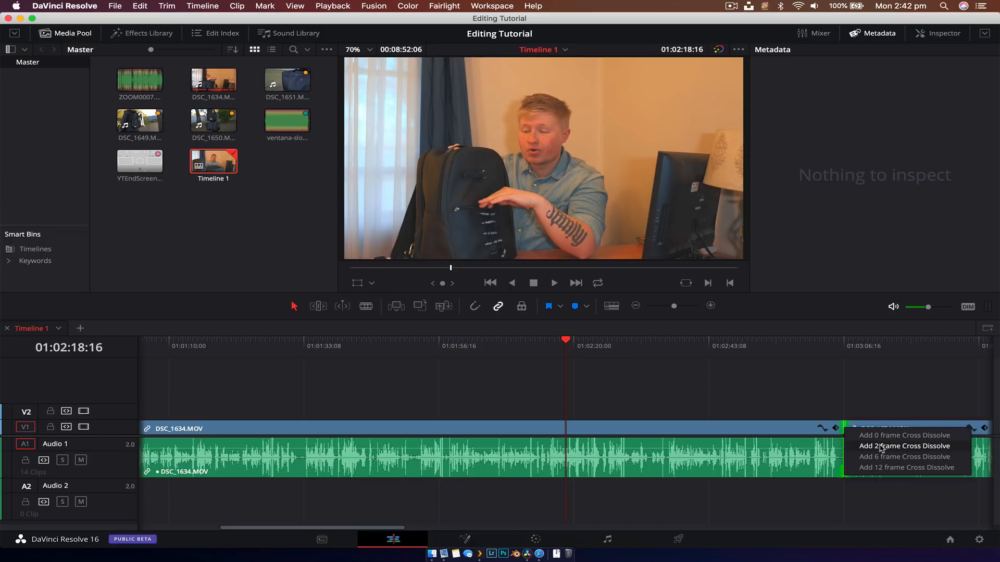
left_click(881, 447)
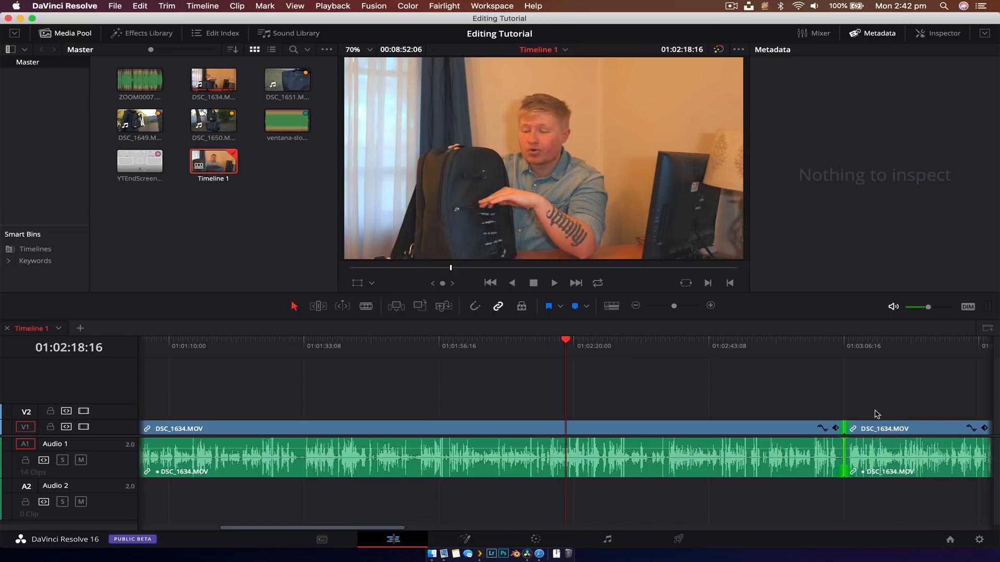
Play back the cut near 01:03:06 to check its cross dissolve, ending with the whole timeline in view
scroll(877, 414, "right", 5)
left_click(659, 345)
key("space")
key("space")
key("shift+z")
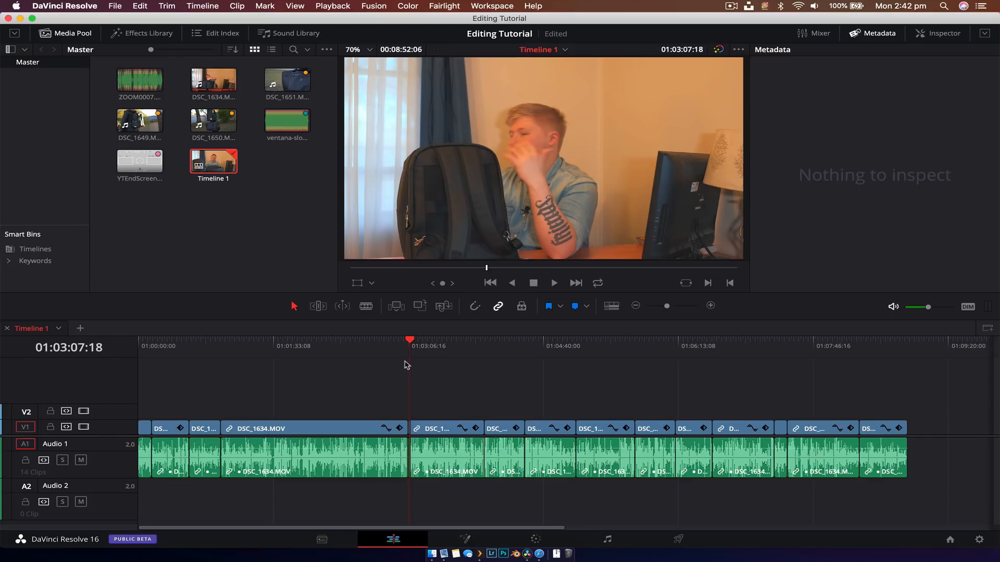
Place a trial marker at 01:01:49:01 on the timeline and remove it after viewing its details
left_click_drag(351, 352, 297, 352)
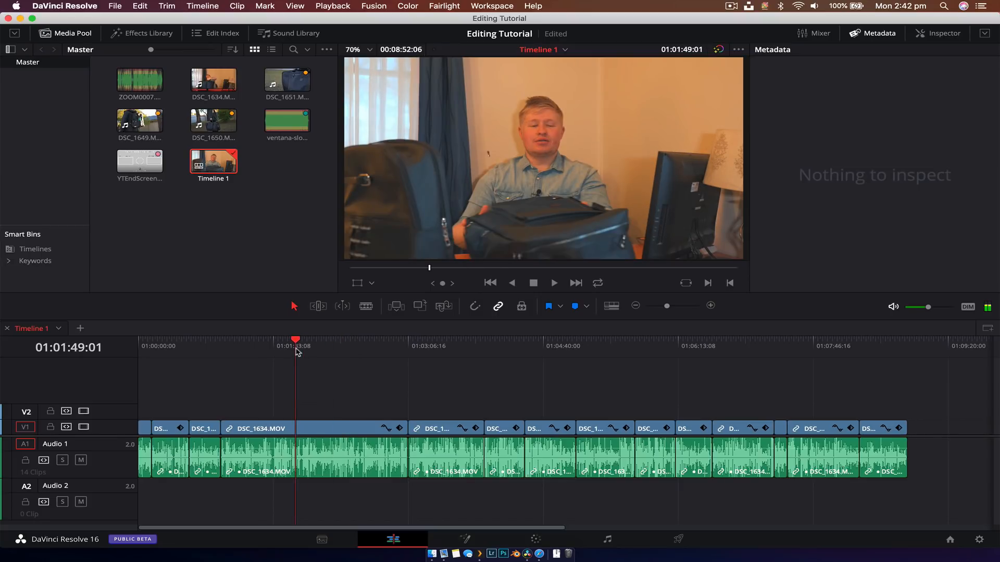
key("m")
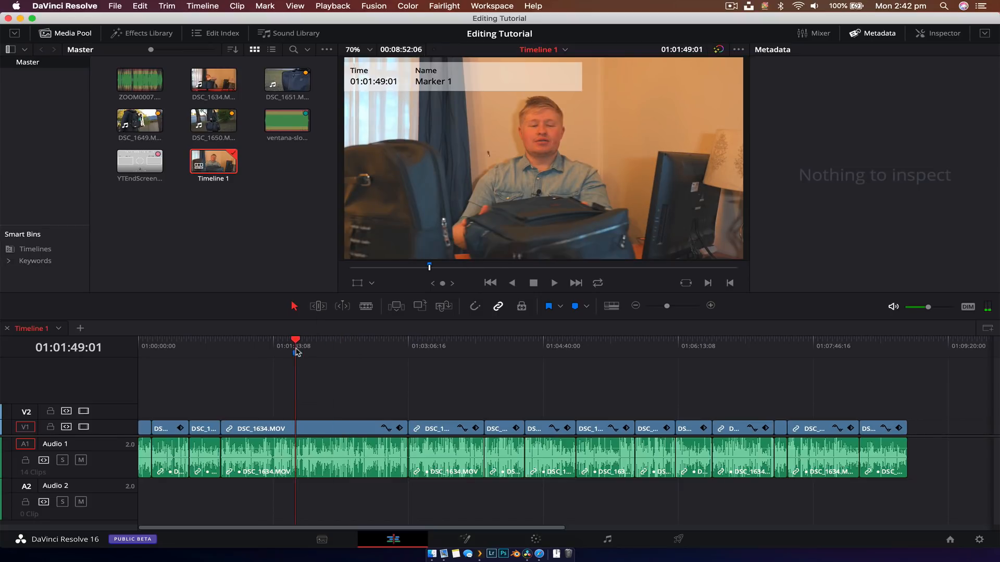
double_click(296, 354)
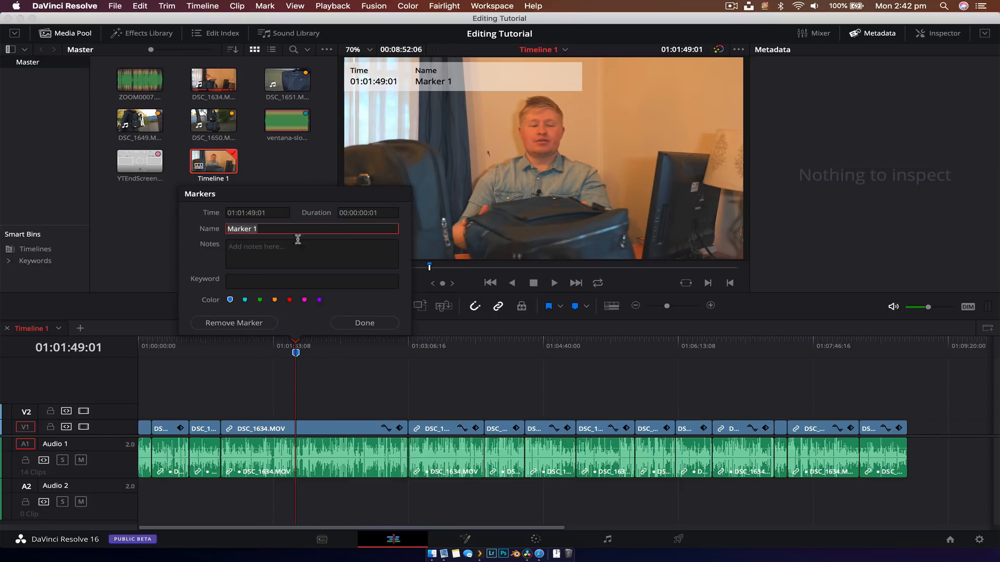
left_click(359, 323)
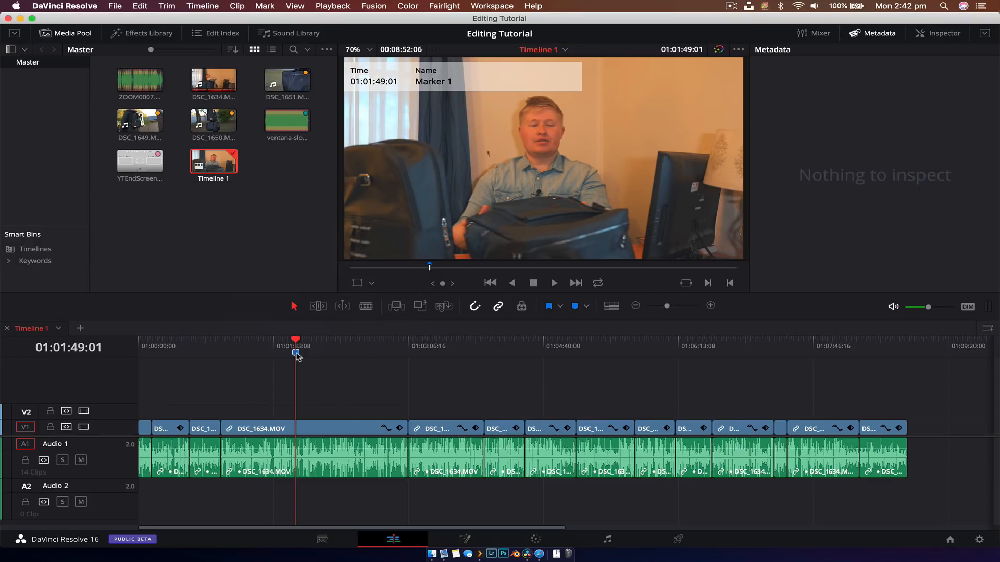
key("BackSpace")
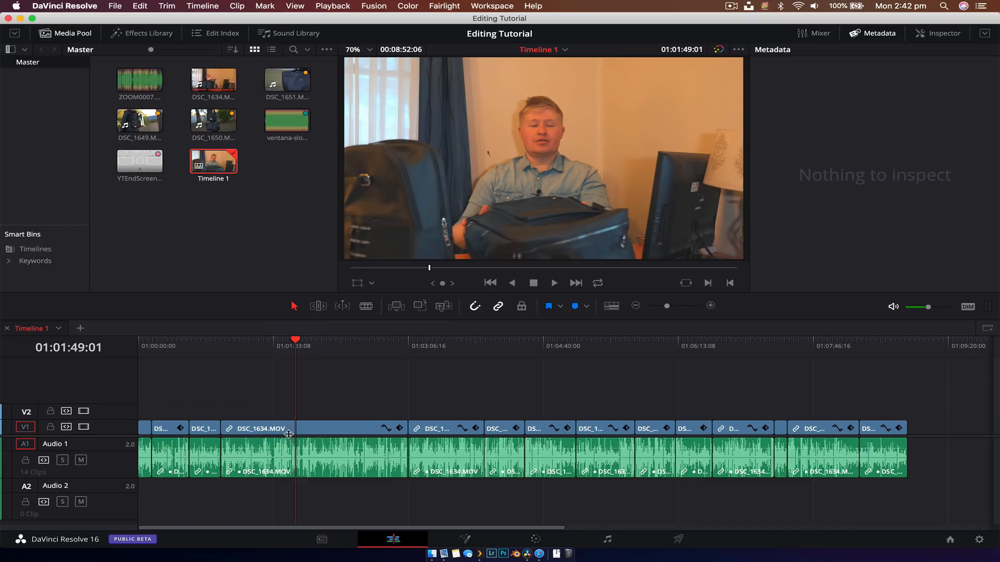
Review the six B-roll markers along the timeline, from 01:01:35:22 to 01:06:26:13, reading the note on each one
scroll(292, 435, "down", 1)
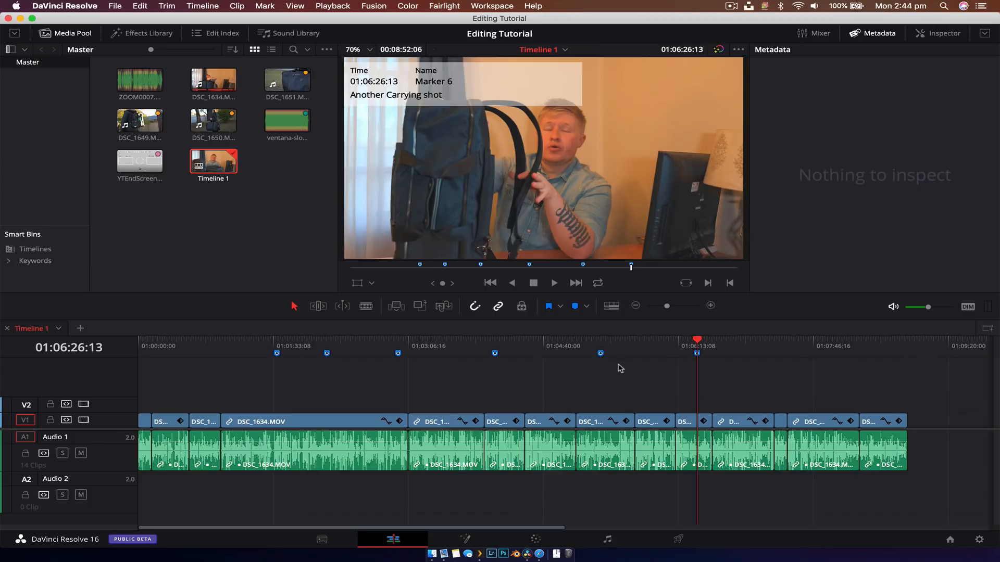
left_click_drag(731, 359, 257, 351)
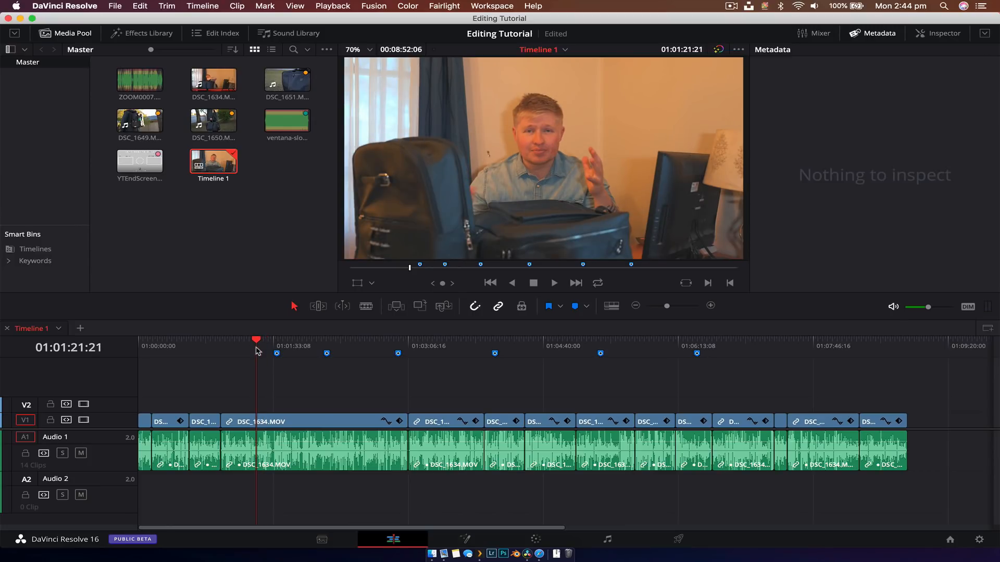
left_click(276, 351)
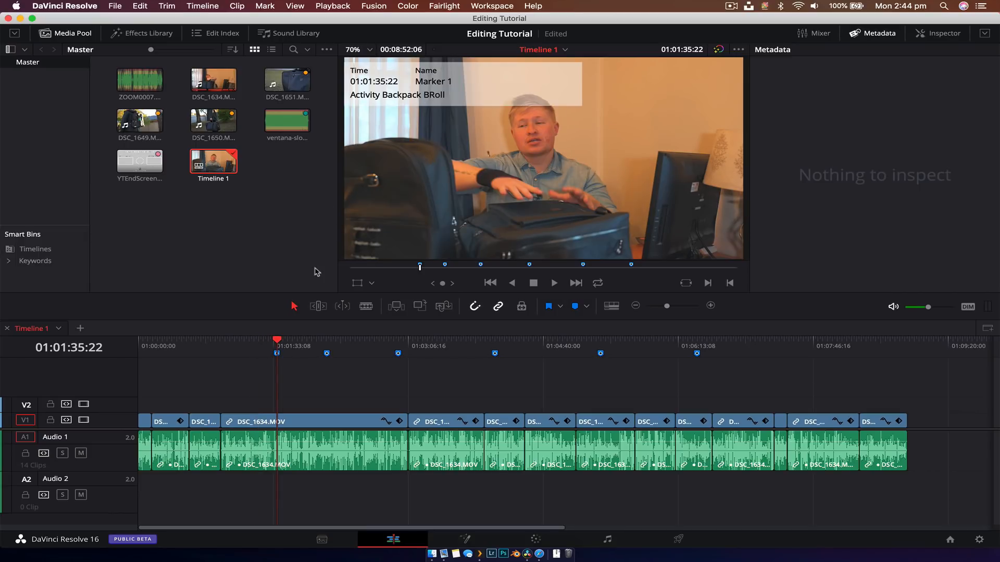
left_click_drag(315, 349, 327, 348)
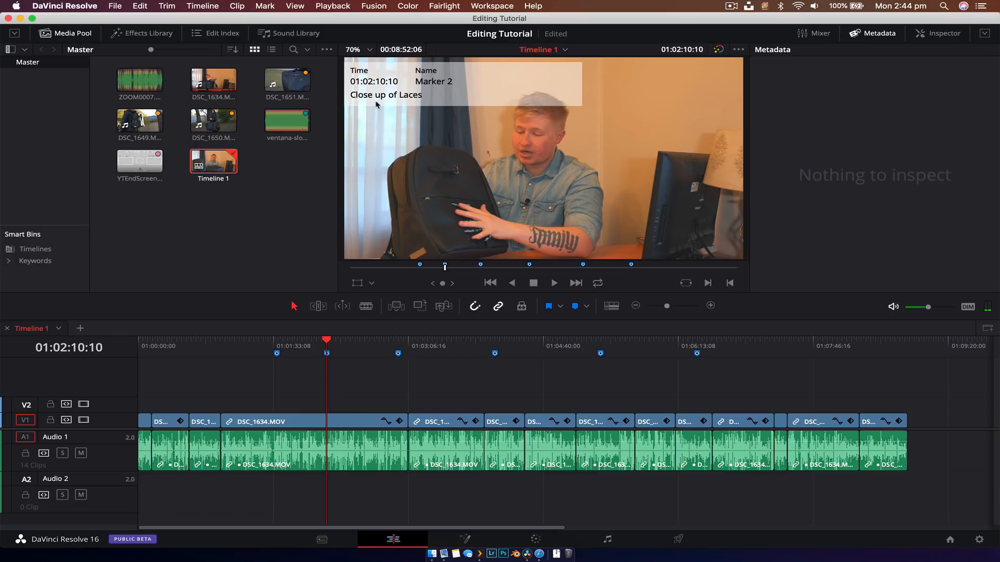
double_click(398, 353)
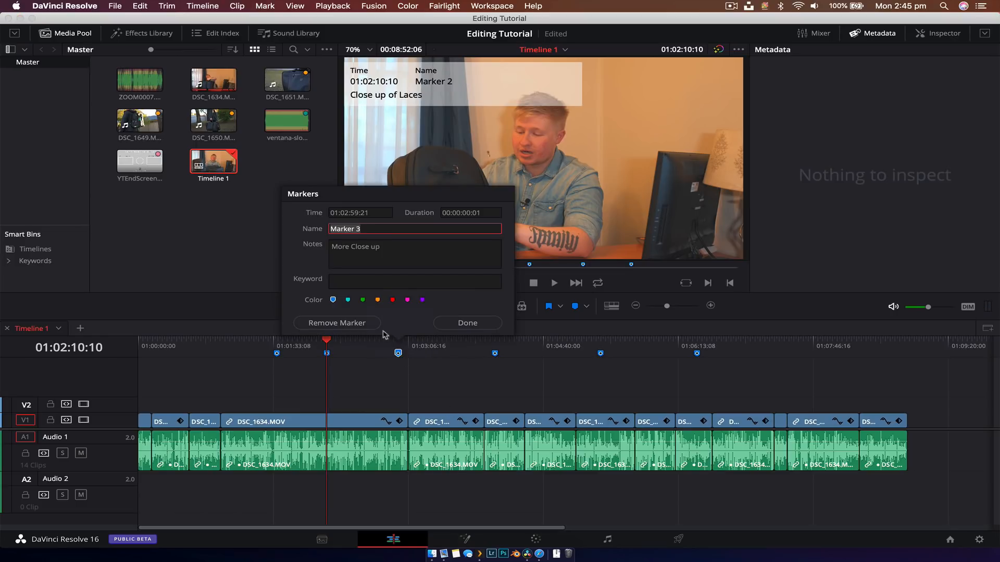
left_click(461, 323)
left_click(399, 349)
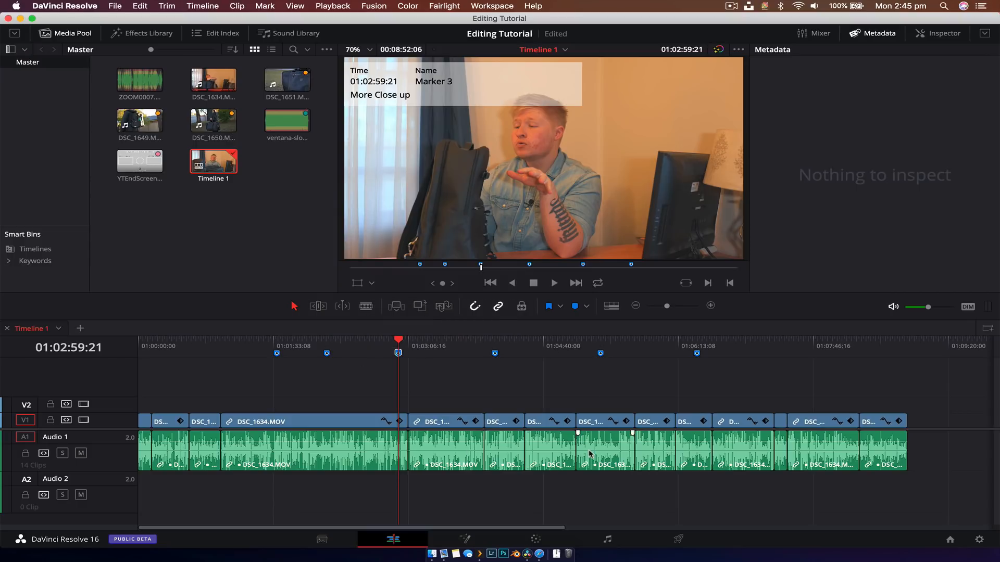
left_click_drag(450, 347, 496, 340)
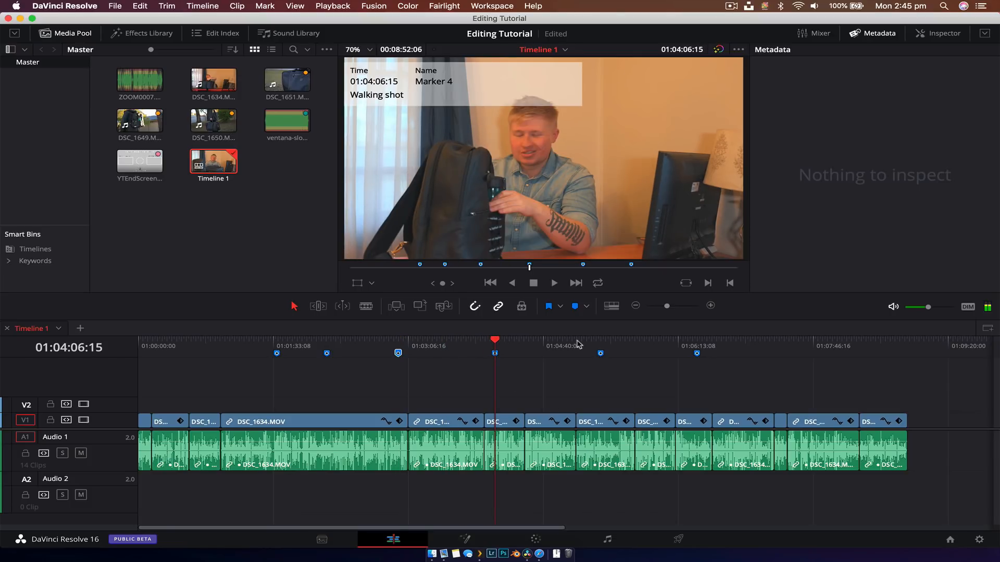
left_click_drag(577, 342, 600, 345)
left_click_drag(661, 344, 698, 351)
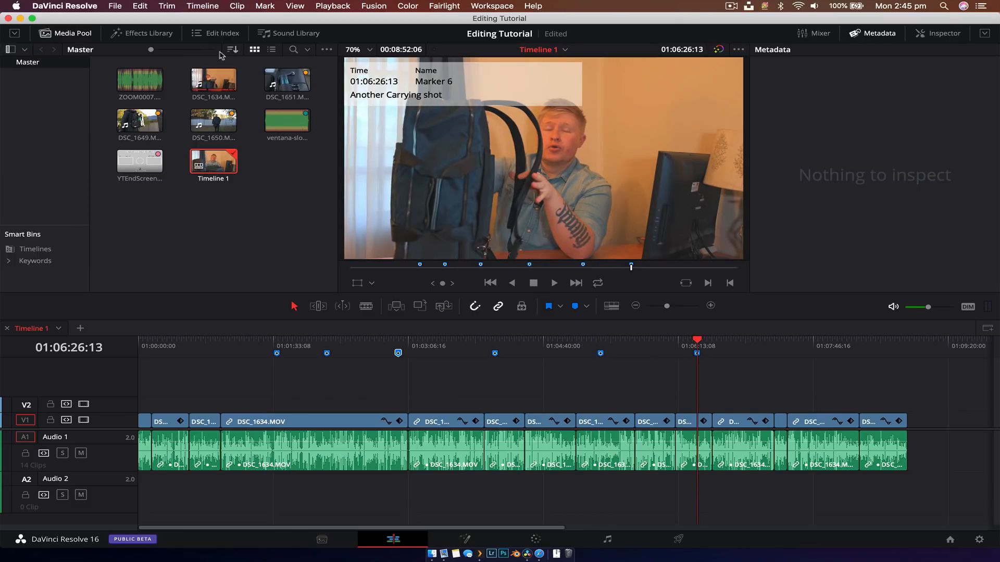
Enlarge the media pool thumbnails and preview DSC_1650.MOV in the source viewer
left_click_drag(150, 50, 169, 52)
double_click(169, 198)
key("space")
left_click(451, 268)
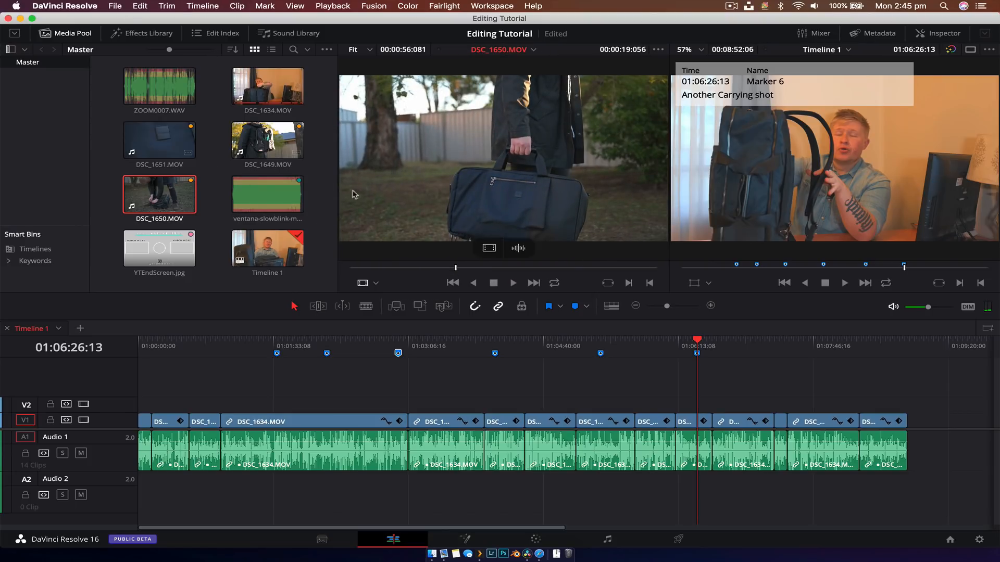
Set the video frame rate of DSC_1649.MOV, DSC_1650.MOV and DSC_1651.MOV to 24 in their clip attributes
left_click_drag(322, 139, 182, 153)
left_click(168, 200, "super")
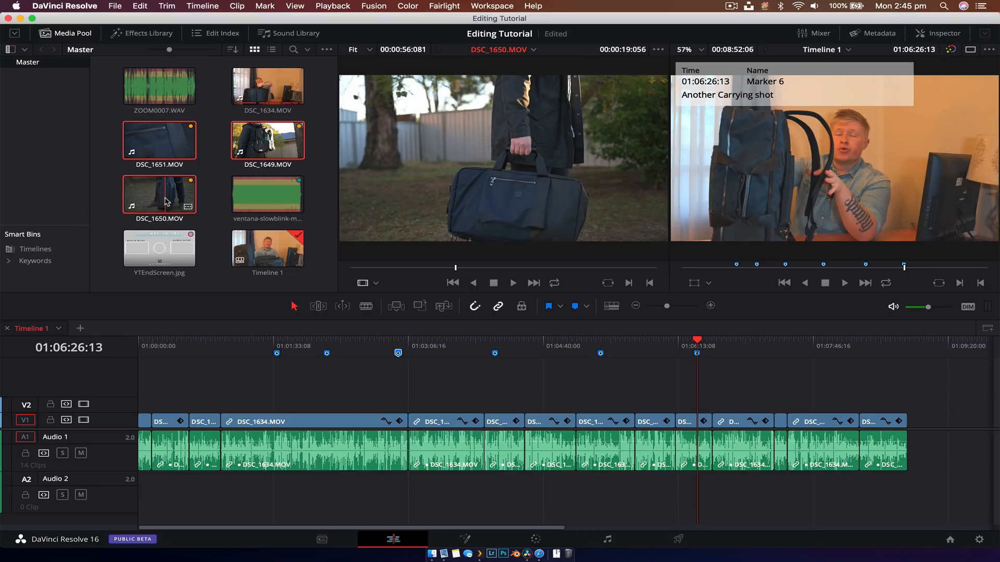
right_click(166, 201)
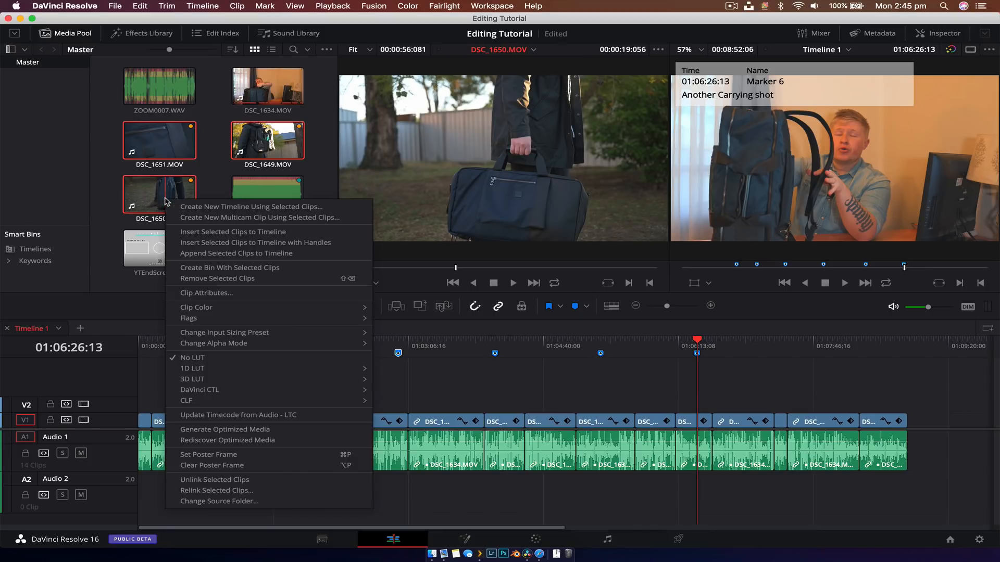
left_click(274, 294)
left_click(464, 131)
left_click(477, 203)
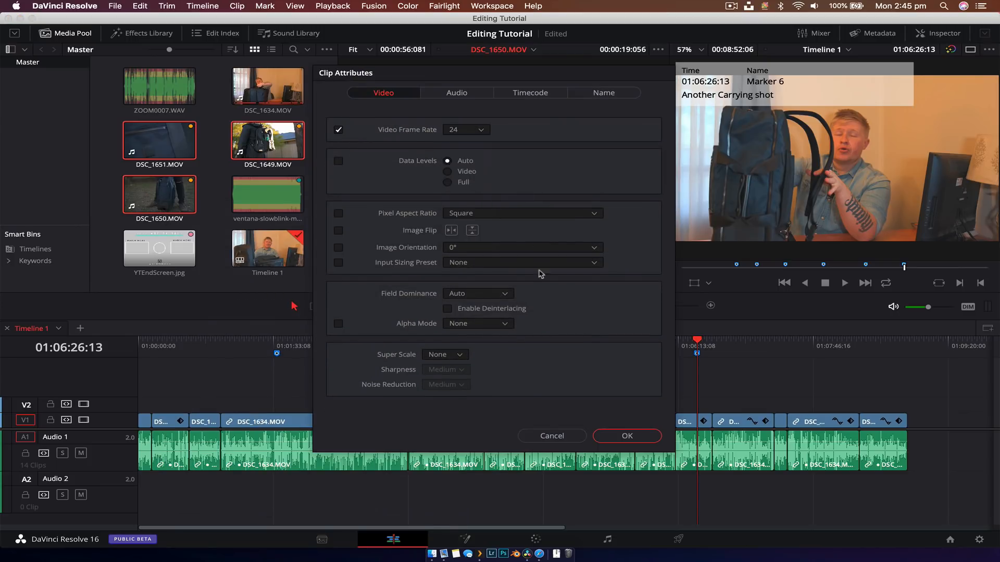
left_click(632, 437)
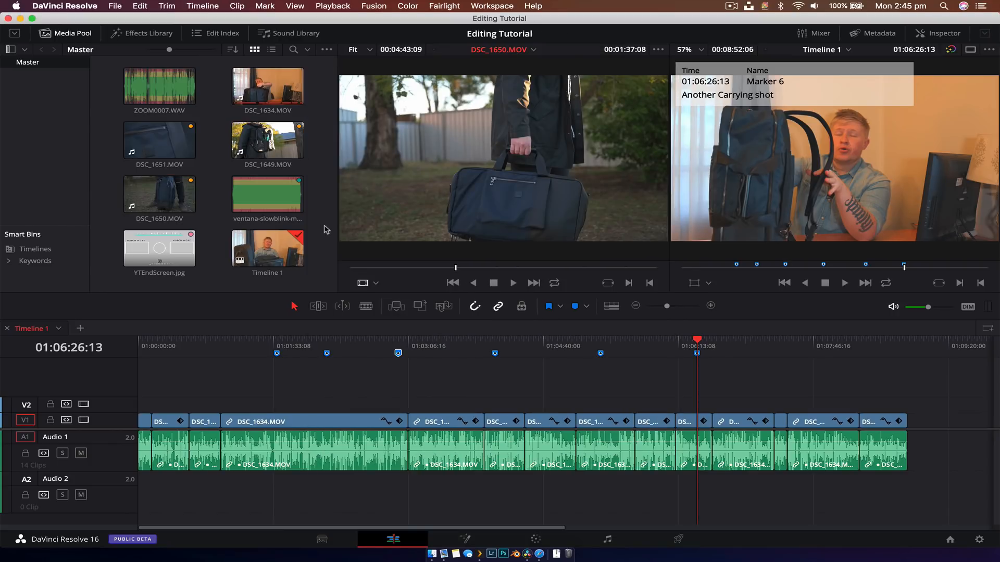
Play an early section of DSC_1650.MOV in the source viewer to check its slow motion
left_click(386, 268)
key("space")
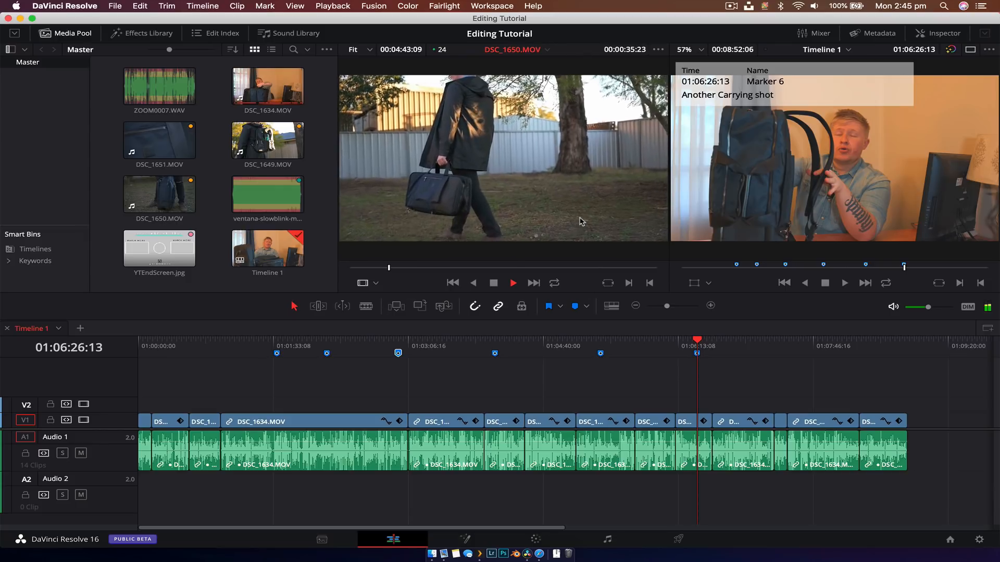
key("space")
Mark a DSC_1650.MOV range about 1 min 31 s long ending at 00:04:12:01 and place its video on V3 at Marker 1
left_click(281, 341)
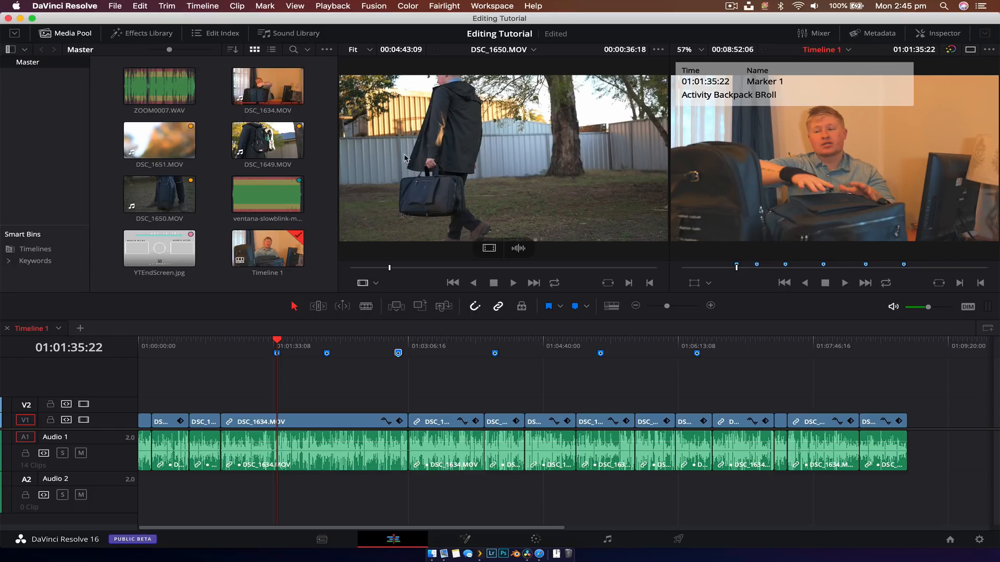
left_click_drag(370, 268, 623, 268)
key("i")
key("o")
mouse_move(490, 248)
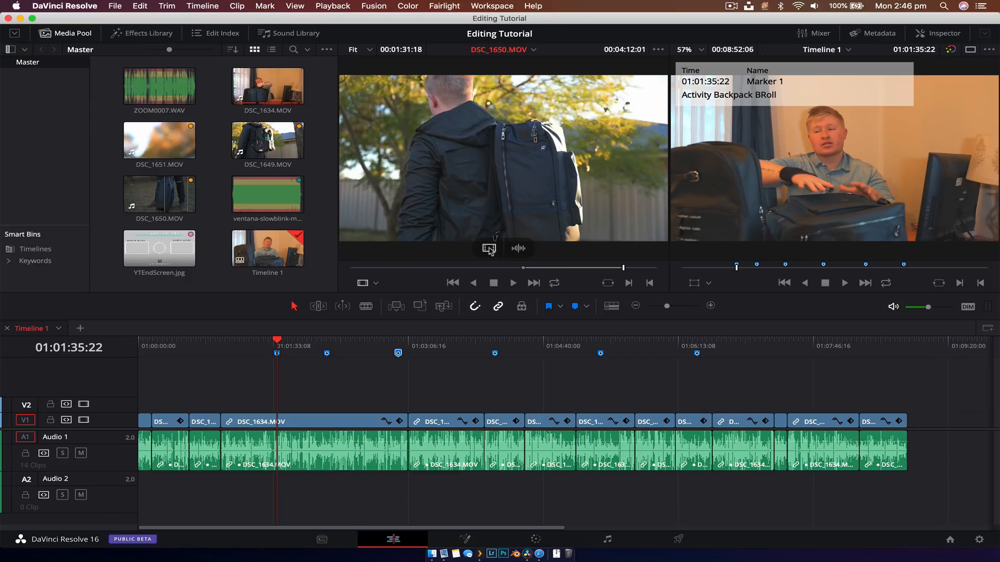
mouse_move(491, 250)
left_mouse_down()
mouse_move(417, 385)
mouse_move(278, 397)
left_mouse_up()
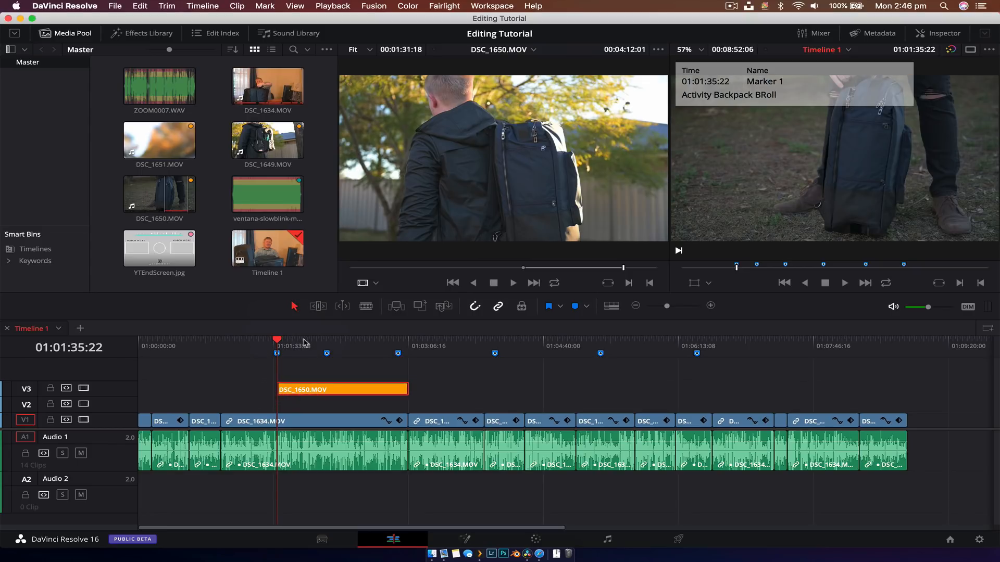
Trim the opening of the V3 DSC_1650.MOV clip up to the frame at 01:01:57:06, with the clip starting at Marker 1
mouse_move(326, 343)
left_mouse_down()
mouse_move(398, 343)
mouse_move(299, 346)
mouse_move(346, 343)
mouse_move(308, 345)
left_mouse_up()
left_click_drag(282, 389, 304, 391)
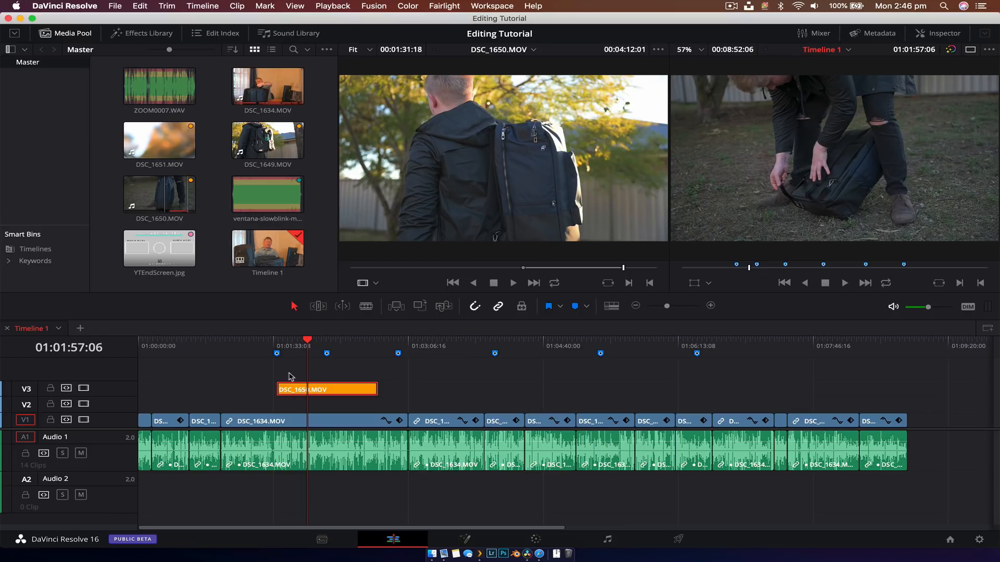
left_click(278, 341)
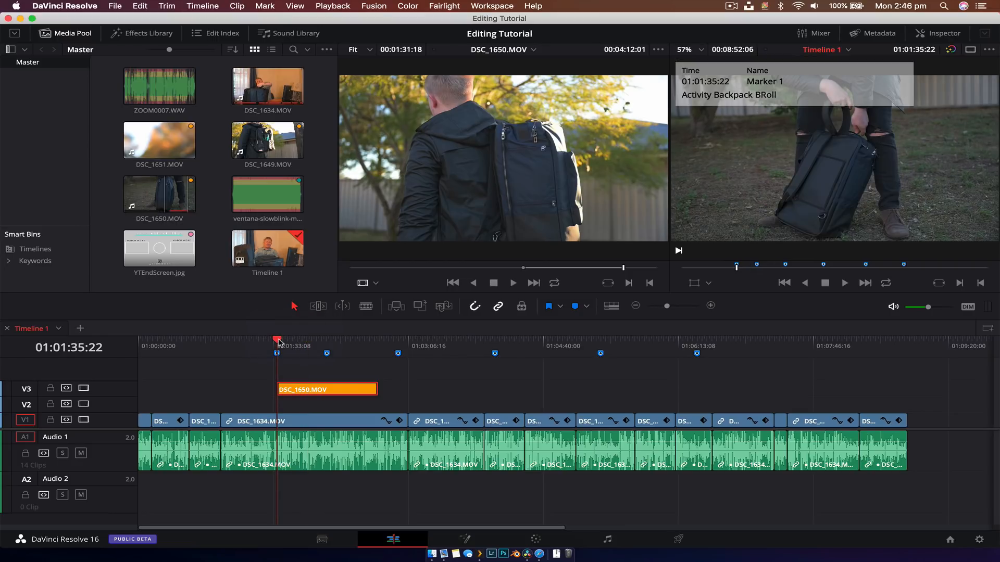
left_click_drag(311, 339, 325, 341)
Mark a DSC_1649.MOV range of 00:00:02:23 ending at 00:00:09:03 and place its video on V3 at Marker 6
left_click_drag(386, 341, 706, 332)
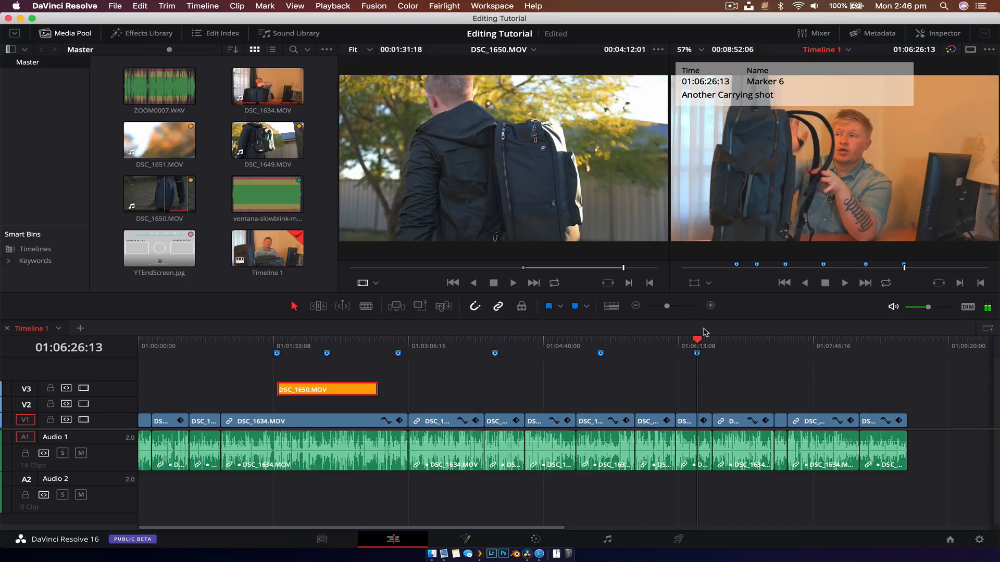
left_click(262, 153)
mouse_move(369, 269)
left_mouse_down()
mouse_move(461, 266)
mouse_move(354, 275)
mouse_move(382, 270)
left_mouse_up()
key("i")
key("o")
mouse_move(472, 233)
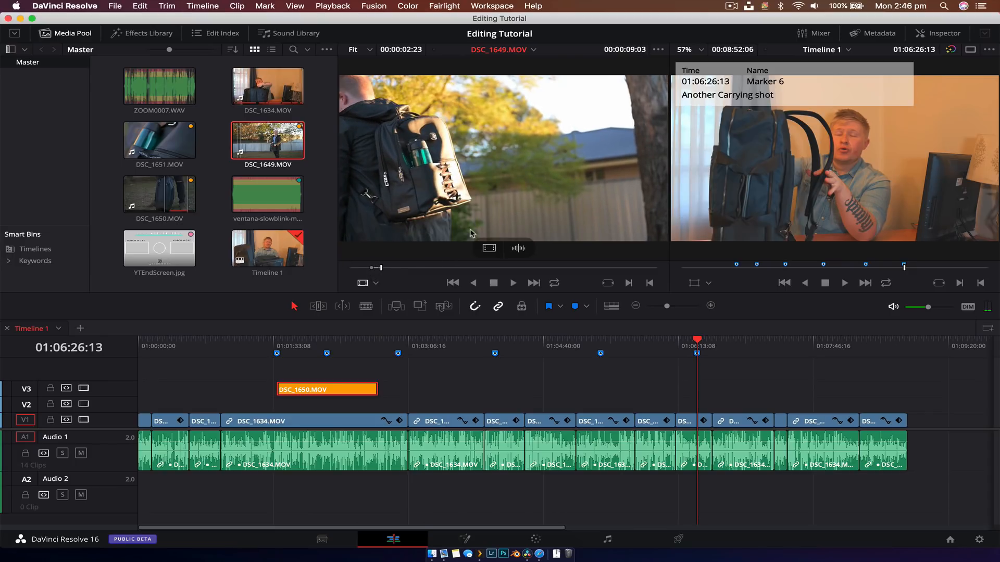
left_click_drag(488, 250, 699, 390)
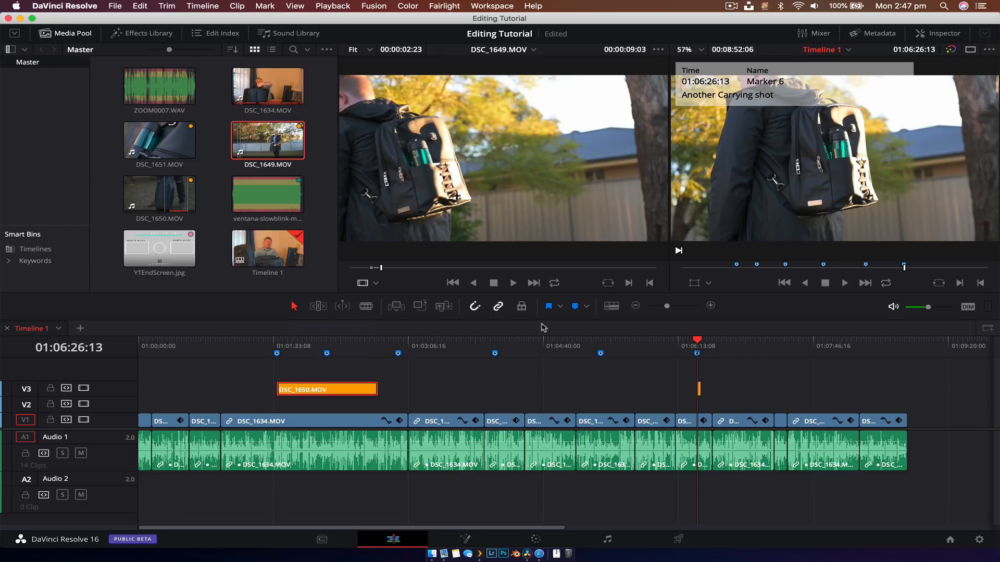
Disable the short B-roll clip on V4 that overlaps DSC_1650.MOV at the second marker
left_click(597, 343)
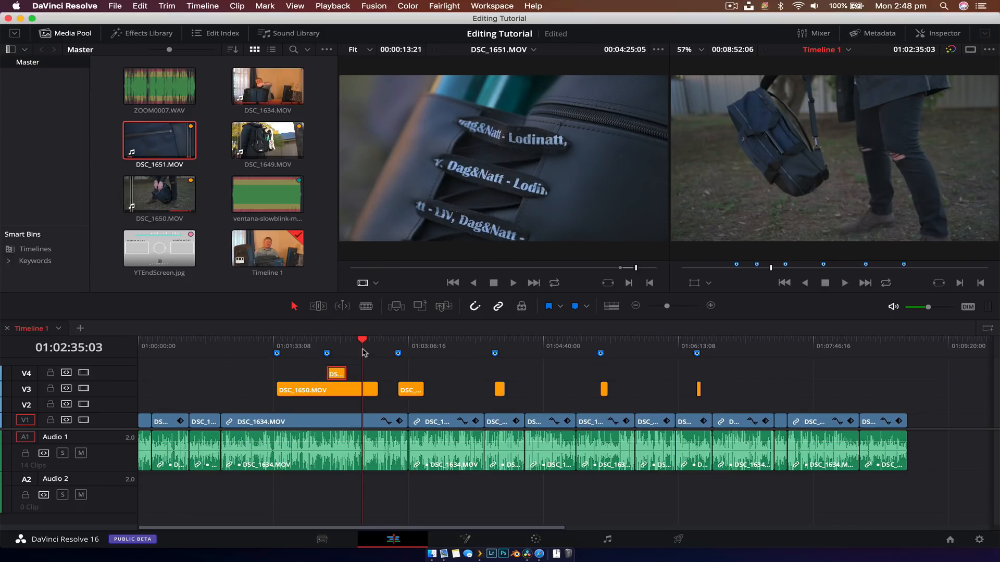
left_click(312, 351)
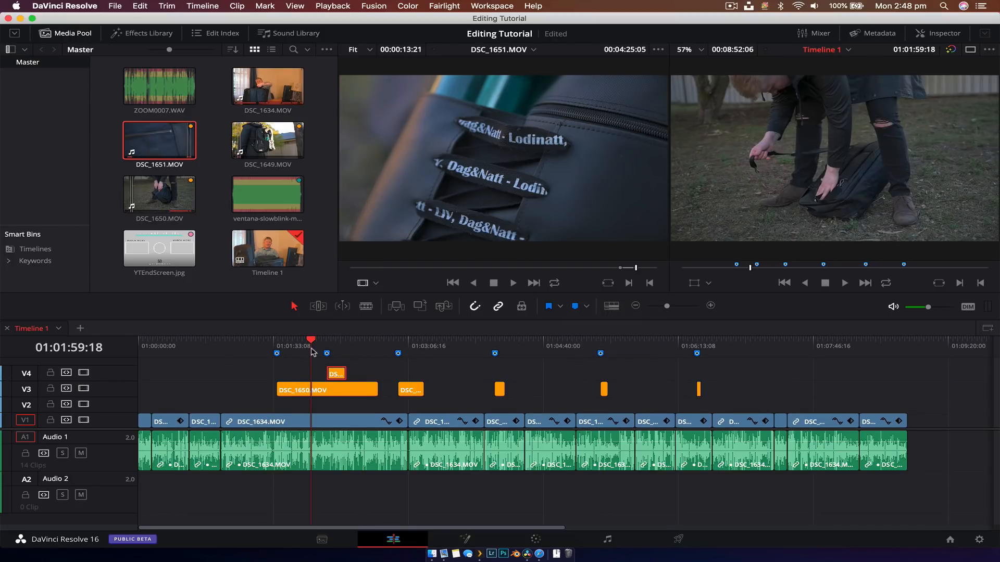
key("super+equal")
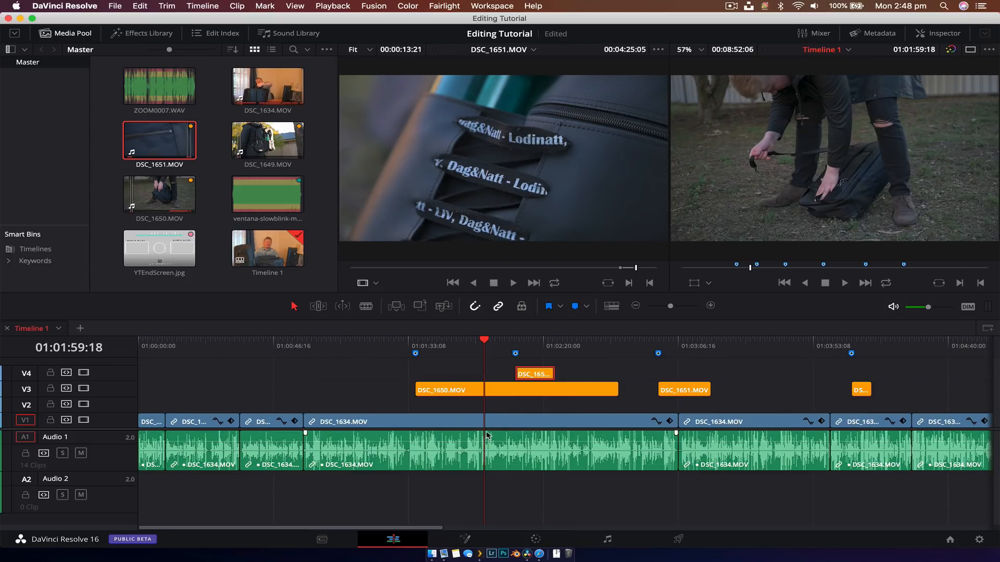
left_click(418, 390)
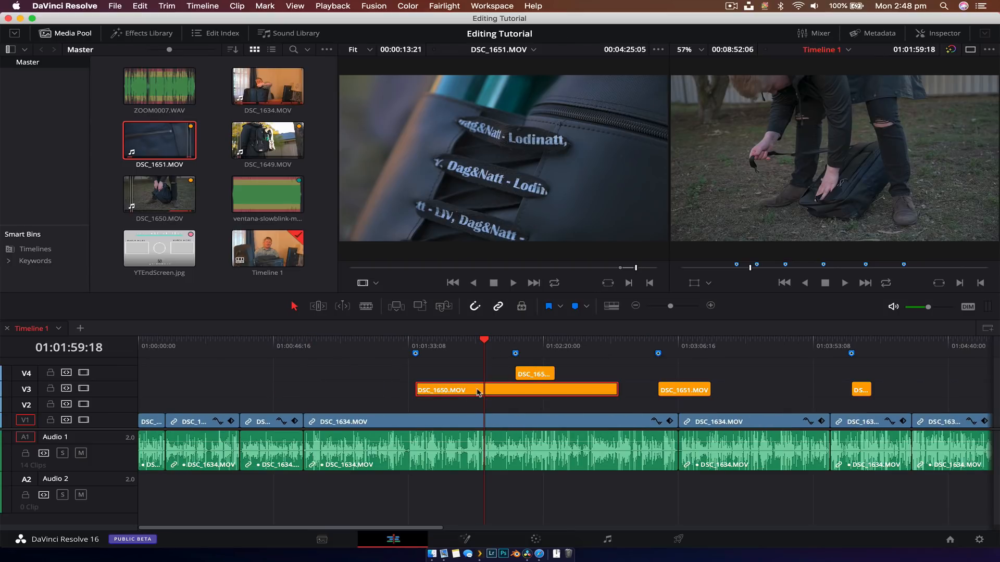
scroll(448, 388, "right", 4)
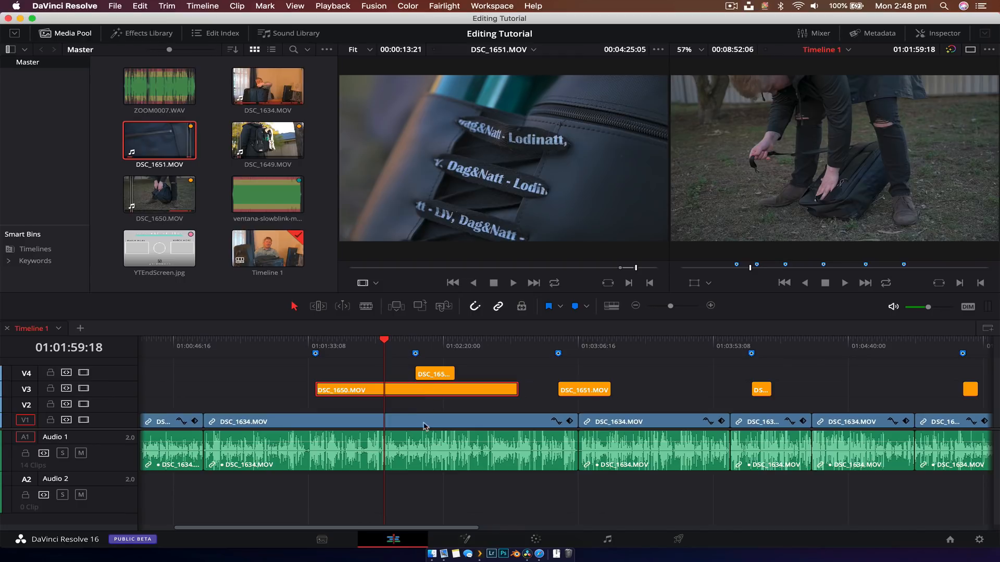
scroll(416, 427, "up", 3)
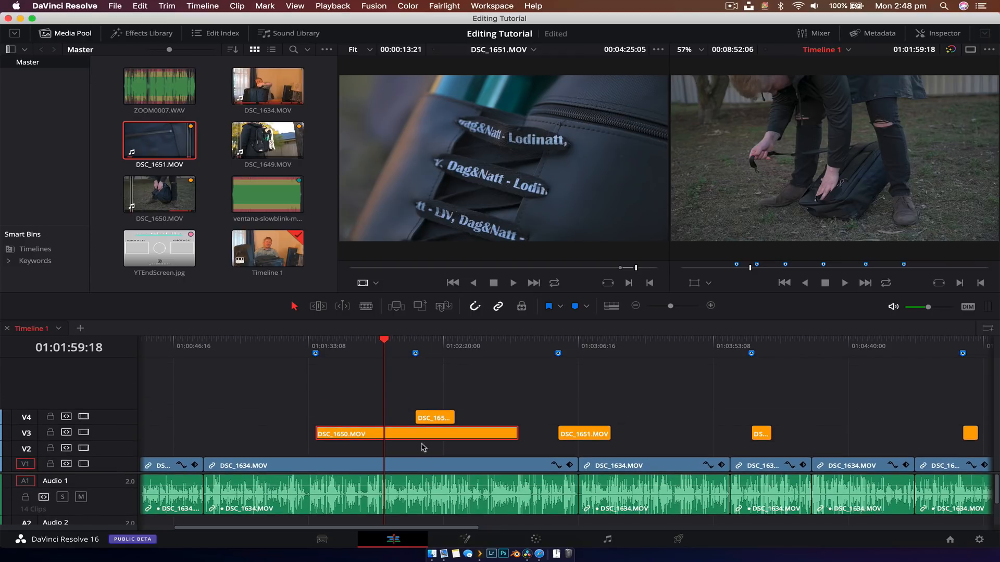
left_click(430, 422)
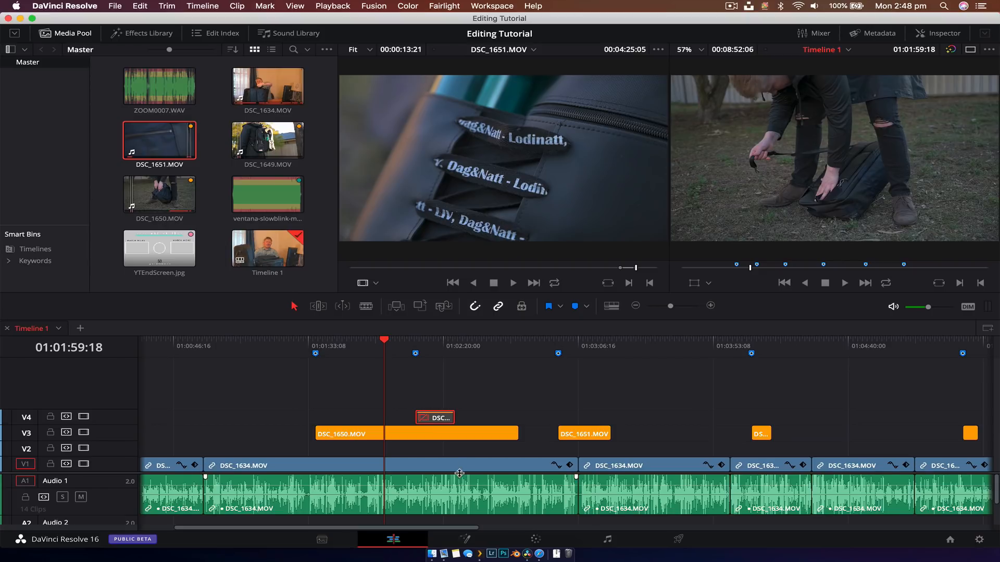
Stabilize the DSC_1650.MOV clip on V3 in Perspective mode with Zoom enabled and Camera Lock off
scroll(459, 465, "down", 2)
mouse_move(419, 349)
mouse_move(419, 349)
left_mouse_down()
mouse_move(435, 348)
mouse_move(316, 348)
mouse_move(502, 348)
mouse_move(336, 350)
left_mouse_up()
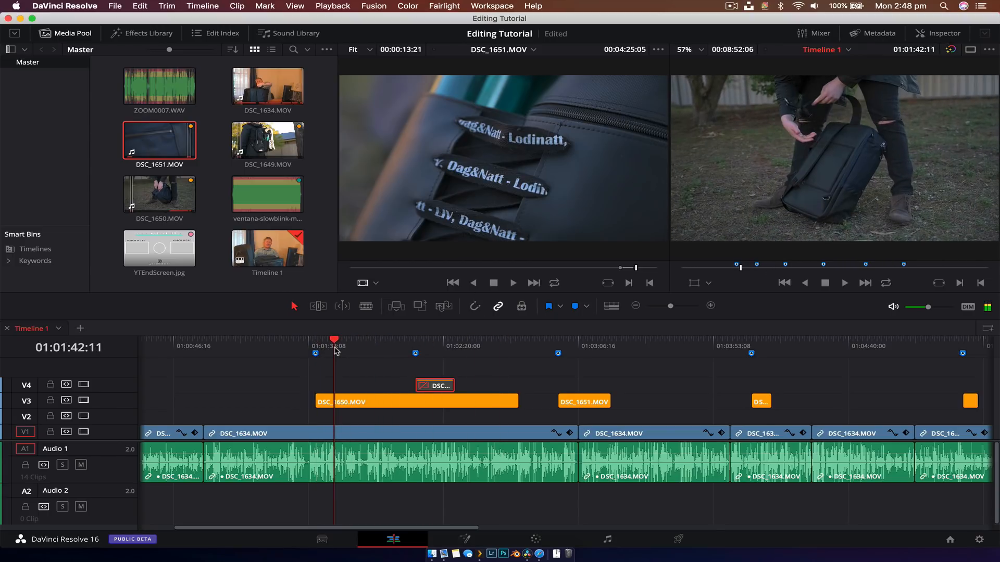
left_click(378, 407)
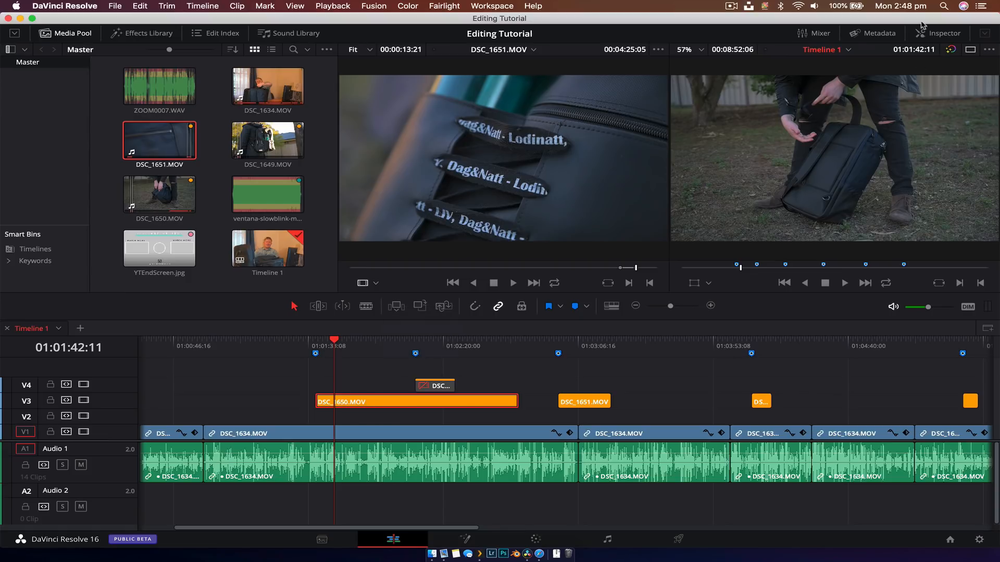
left_click(928, 33)
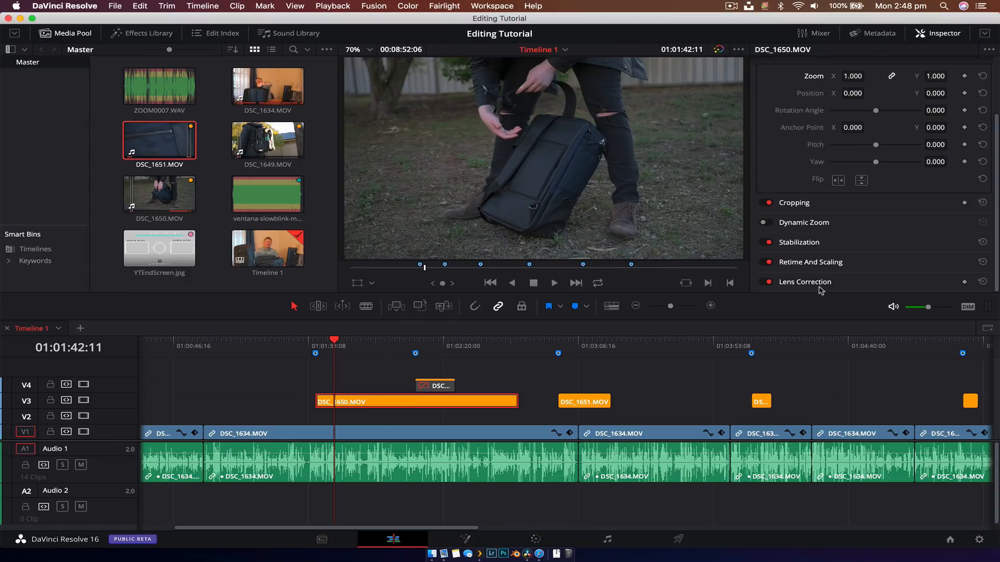
left_click(800, 242)
scroll(886, 231, "down", 3)
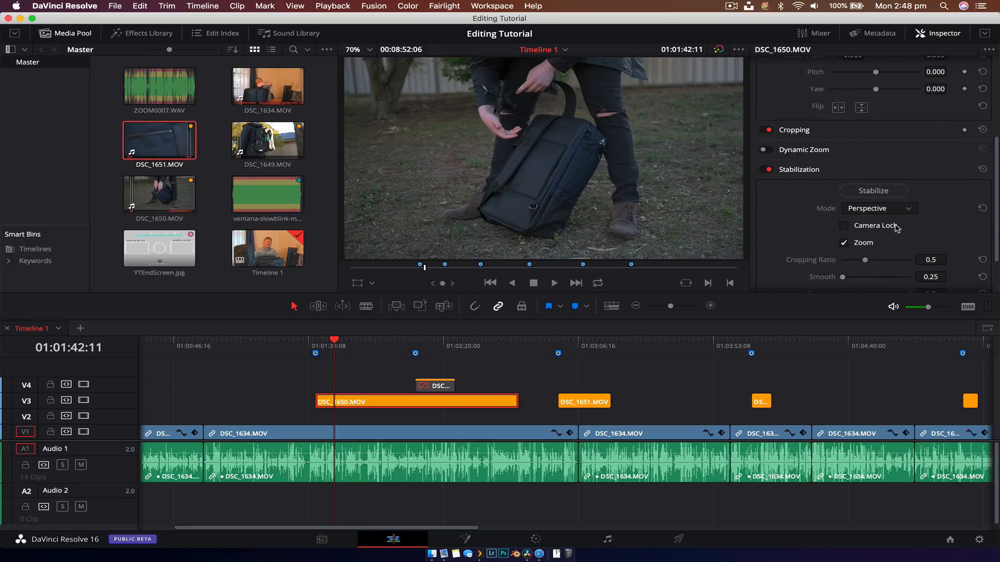
scroll(884, 221, "down", 1)
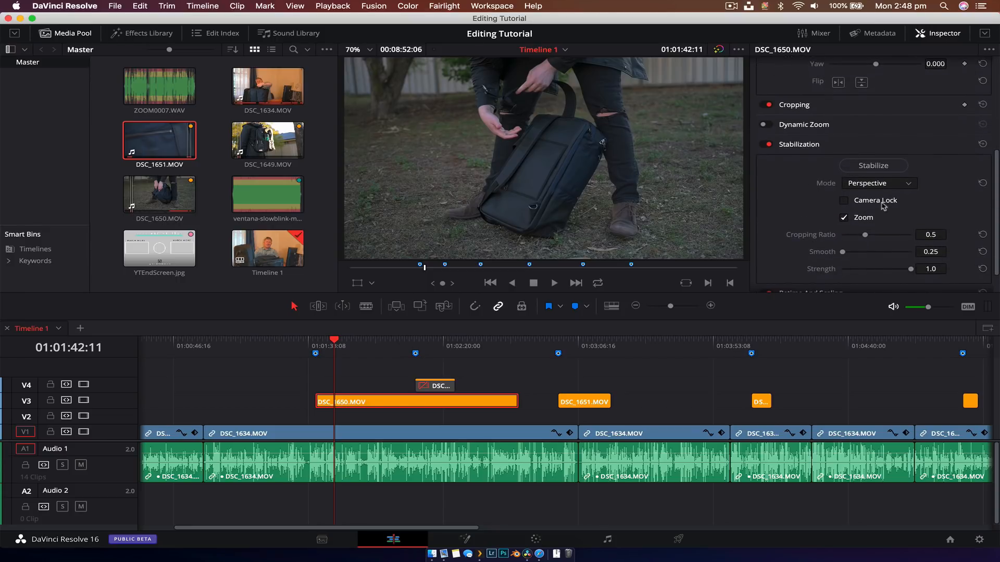
left_click(878, 166)
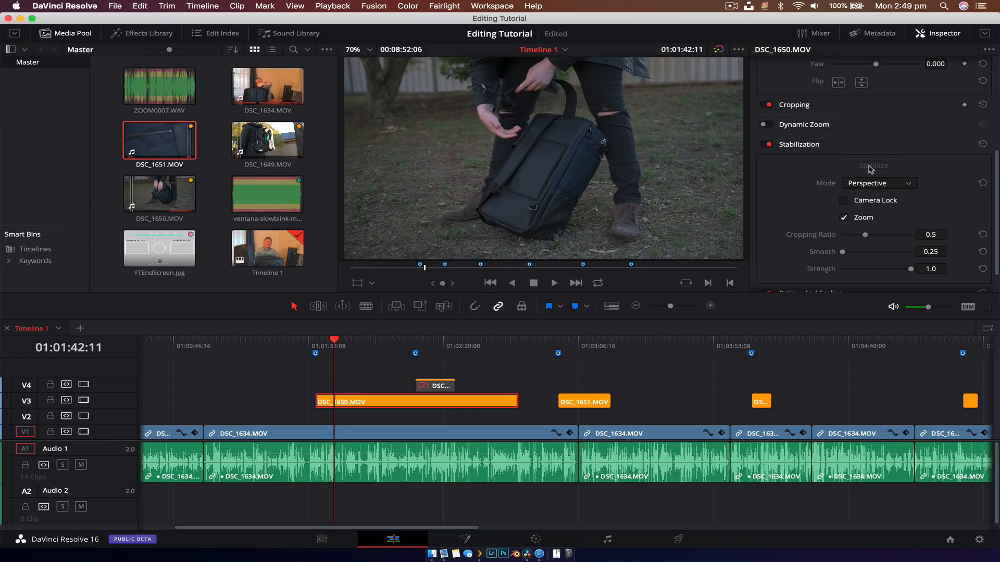
Play through parts of the stabilized DSC_1650.MOV clip and examine the available stabilization modes
left_click(327, 347)
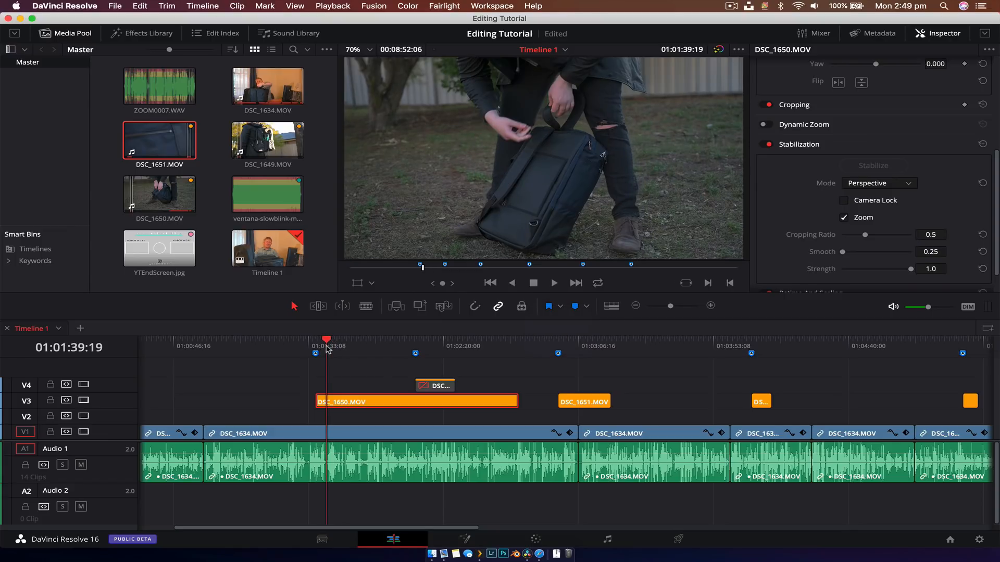
key("space")
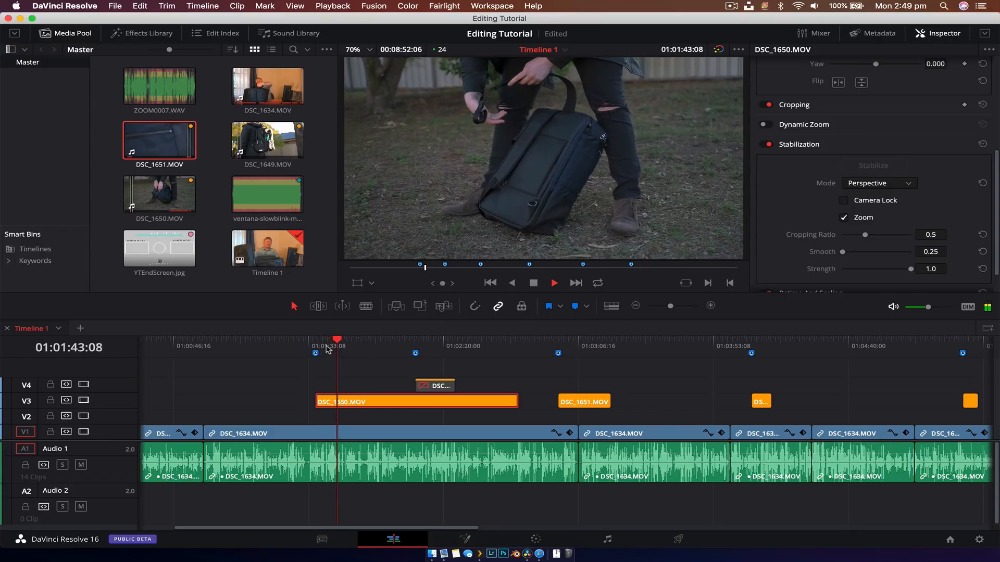
left_click_drag(334, 348, 488, 339)
key("space")
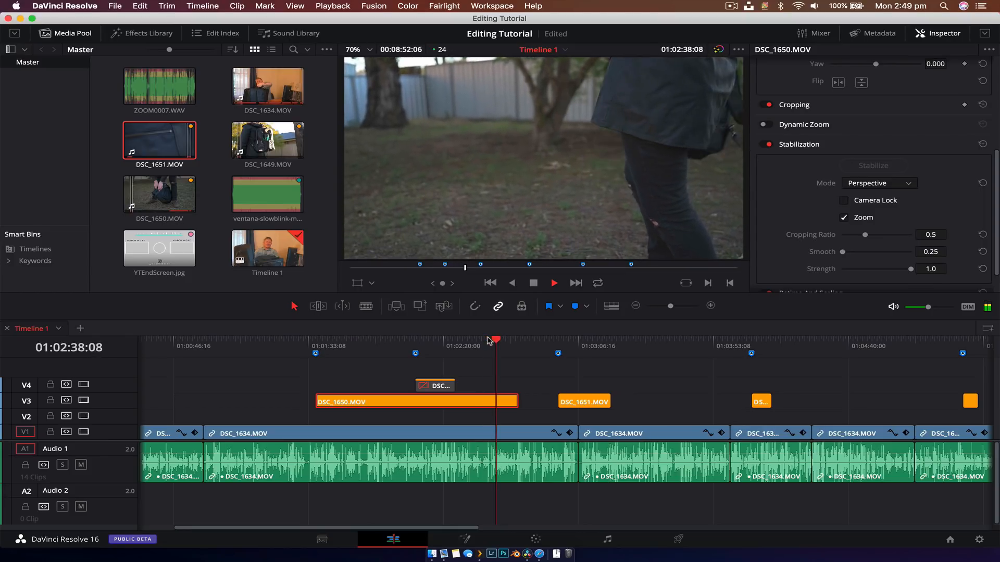
key("space")
left_click_drag(364, 347, 351, 347)
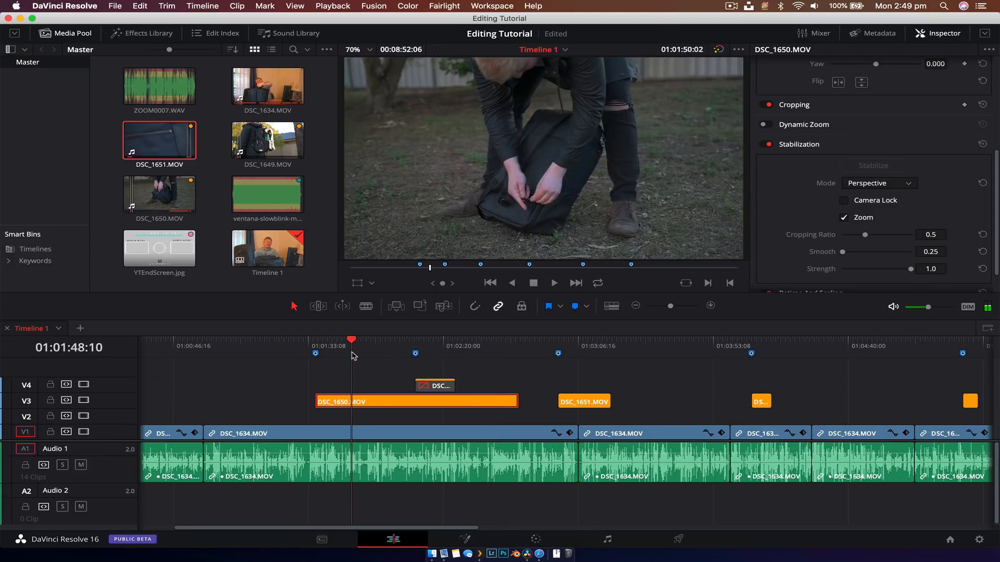
scroll(882, 230, "down", 2)
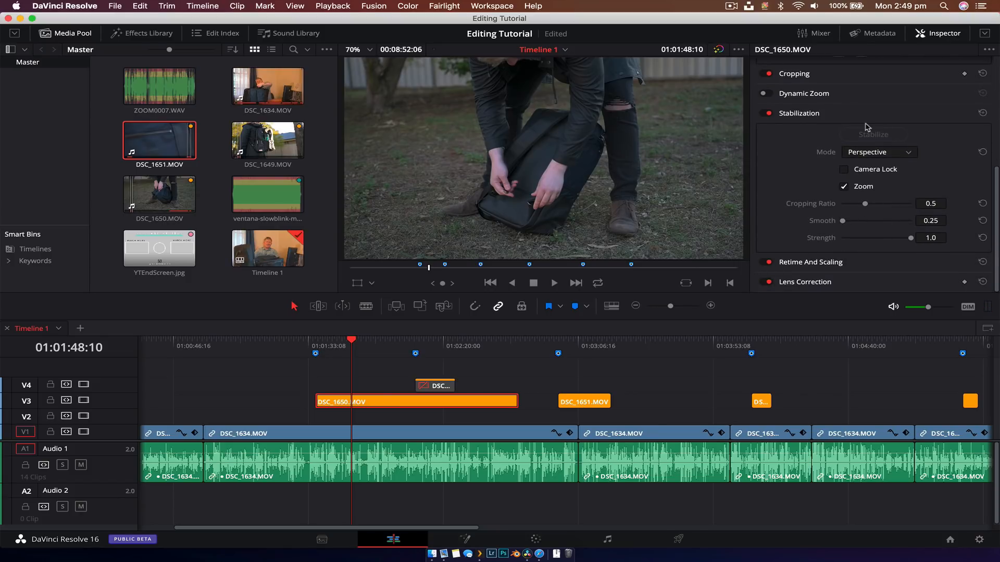
left_click(882, 153)
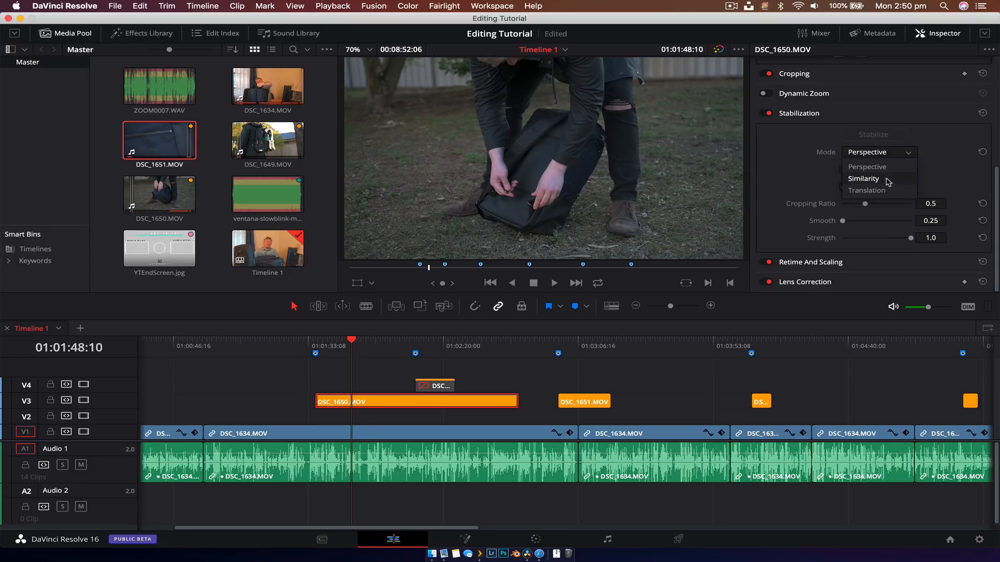
left_click(925, 128)
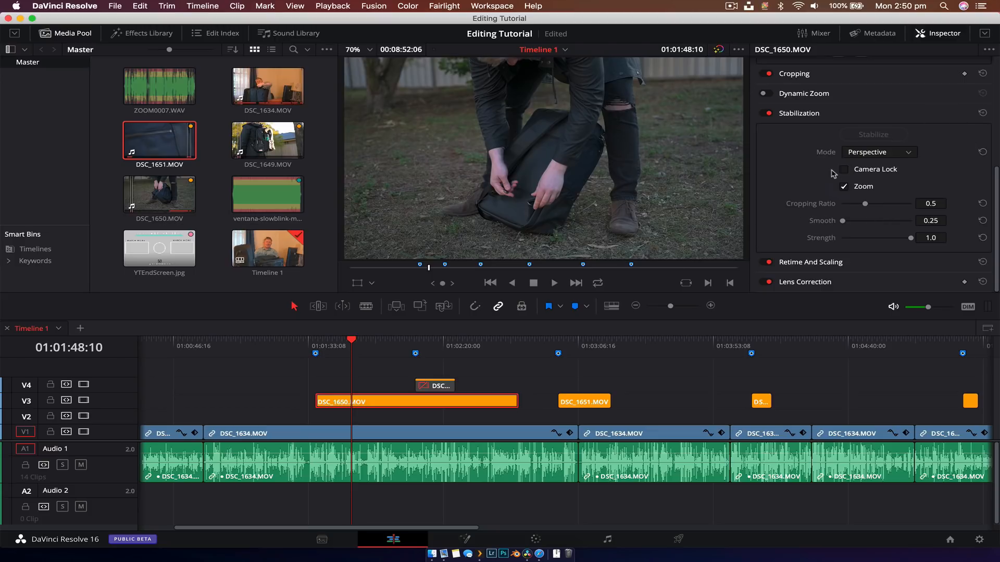
Show the retime controls on the V3 DSC_1650.MOV clip and add a speed point at 01:01:44:07
mouse_move(332, 354)
left_mouse_down()
mouse_move(363, 354)
mouse_move(315, 351)
left_mouse_up()
key("space")
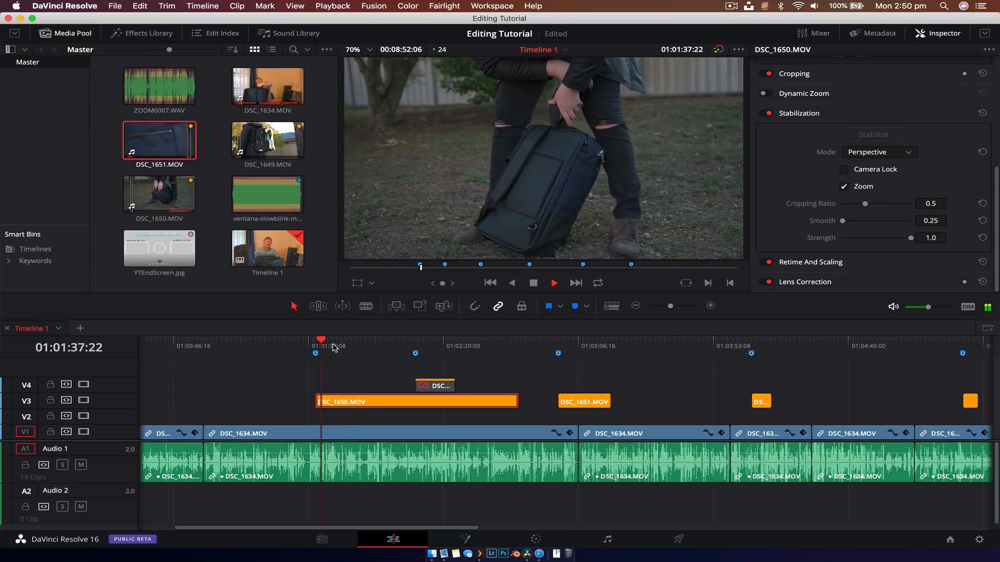
mouse_move(328, 344)
left_mouse_down()
mouse_move(495, 342)
mouse_move(347, 341)
left_mouse_up()
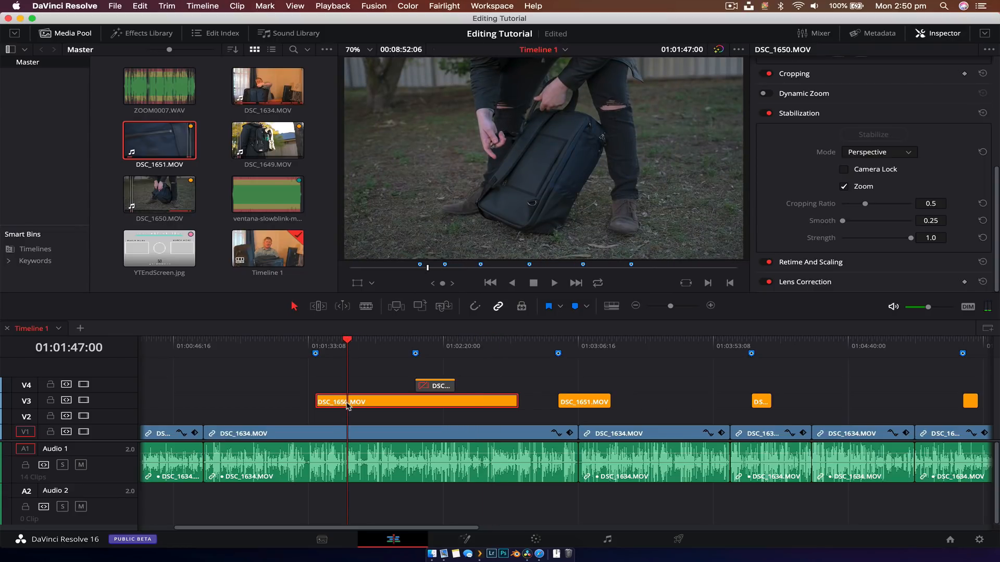
key("super+r")
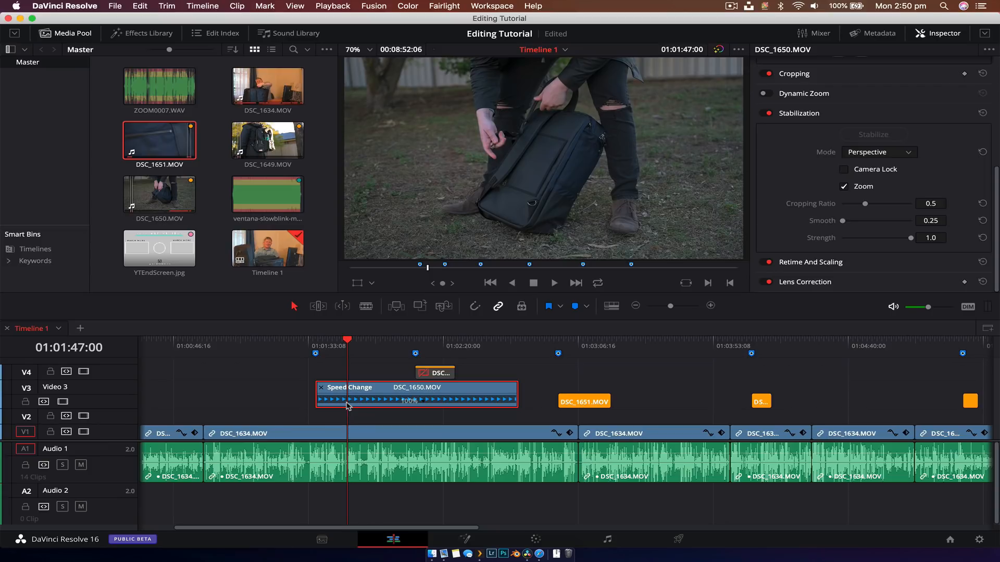
mouse_move(332, 347)
left_mouse_down()
mouse_move(320, 346)
mouse_move(341, 346)
left_mouse_up()
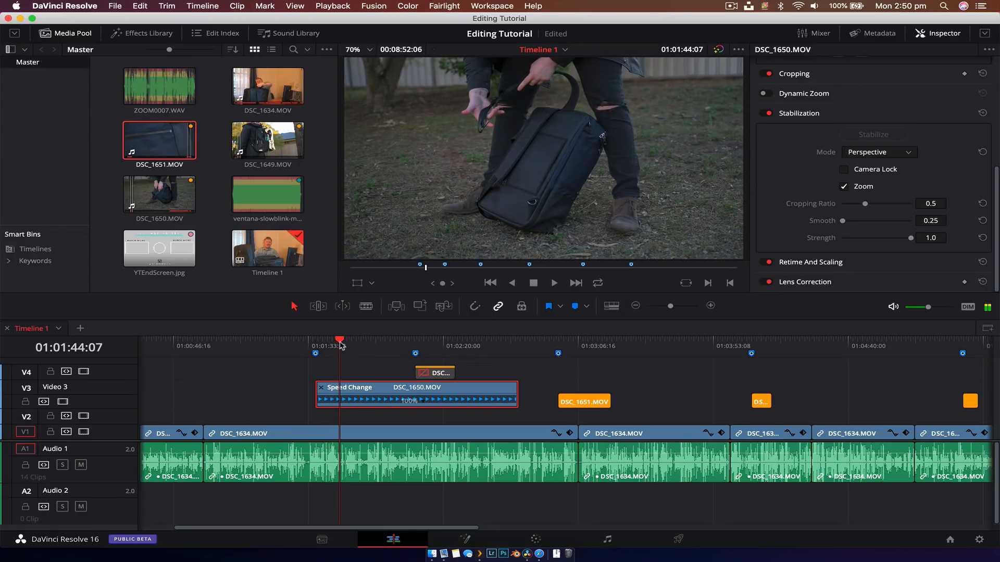
left_click(425, 405)
left_click(449, 417)
Add speed points to the DSC_1650.MOV clip at 01:02:10:11, by the second marker, and at 01:02:17:20
left_click_drag(342, 347, 417, 343)
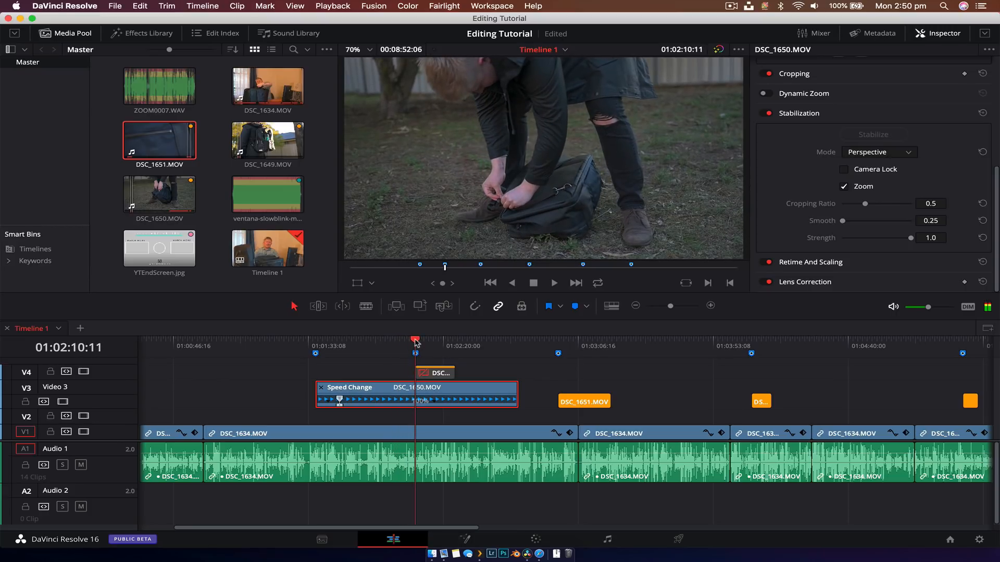
left_click(433, 404)
left_click(458, 417)
left_click_drag(415, 346, 438, 342)
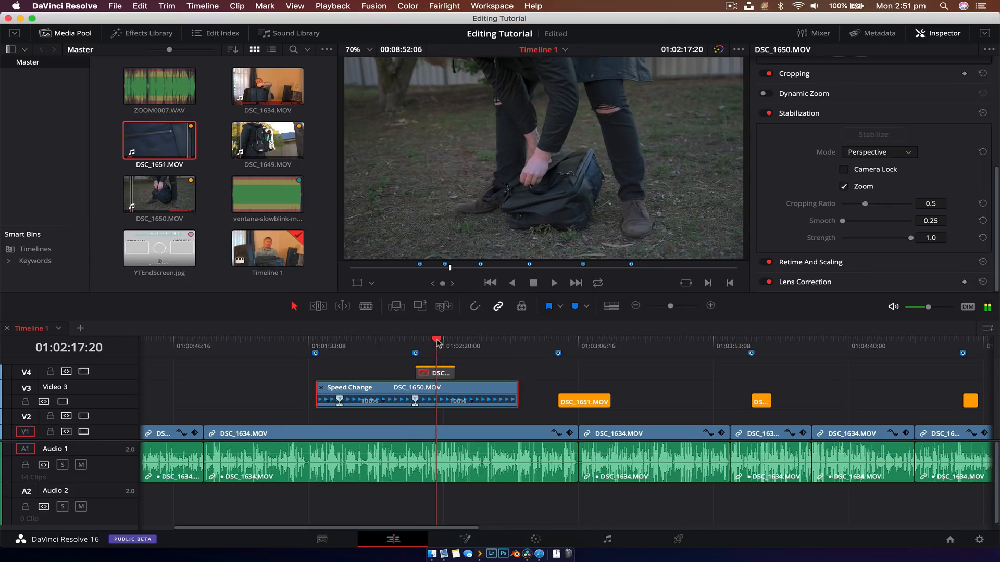
left_click(474, 405)
left_click(498, 417)
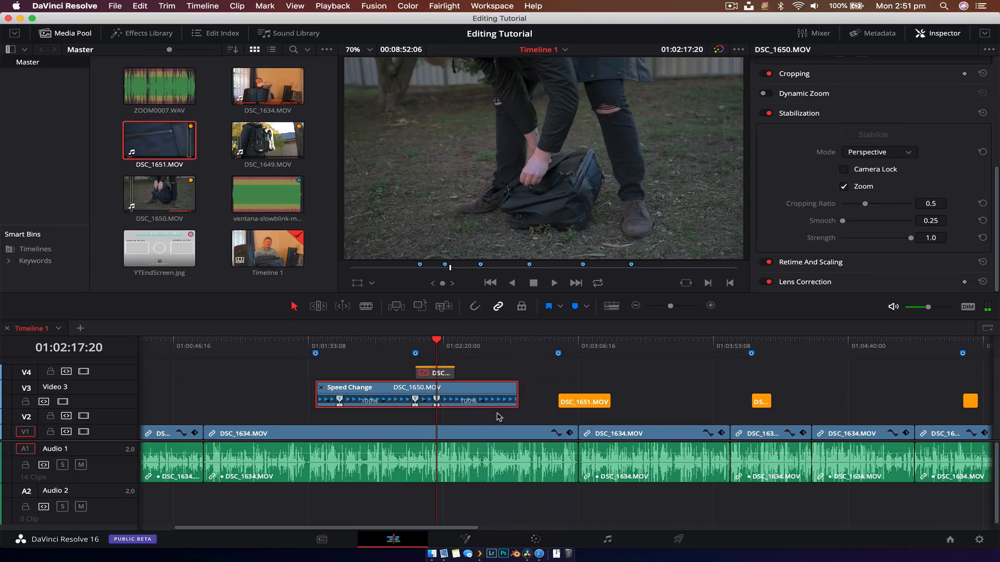
Add a fourth speed point to the DSC_1650.MOV clip at 01:02:34:22
left_click(439, 342)
left_click_drag(441, 344, 488, 344)
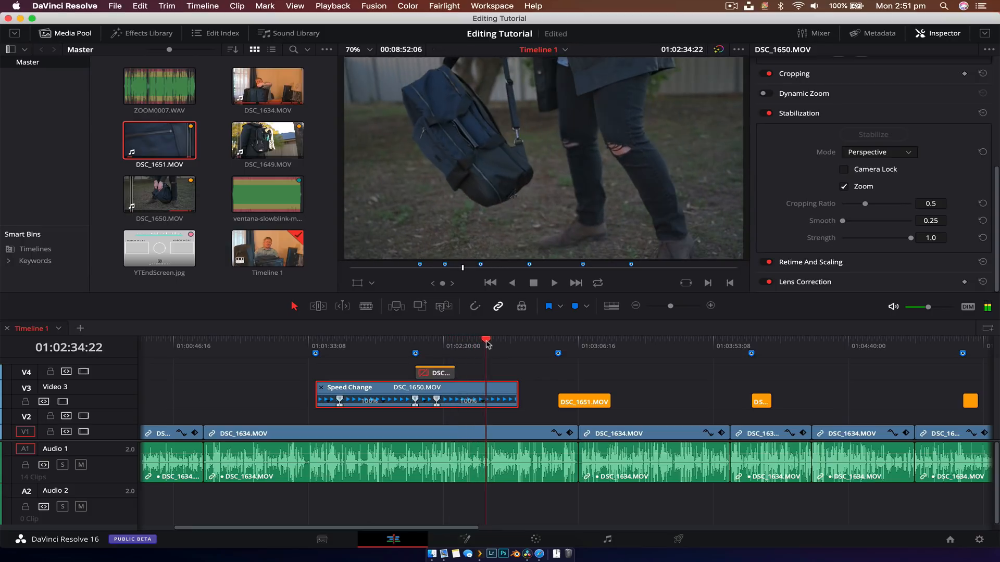
left_click(488, 406)
left_click(503, 415)
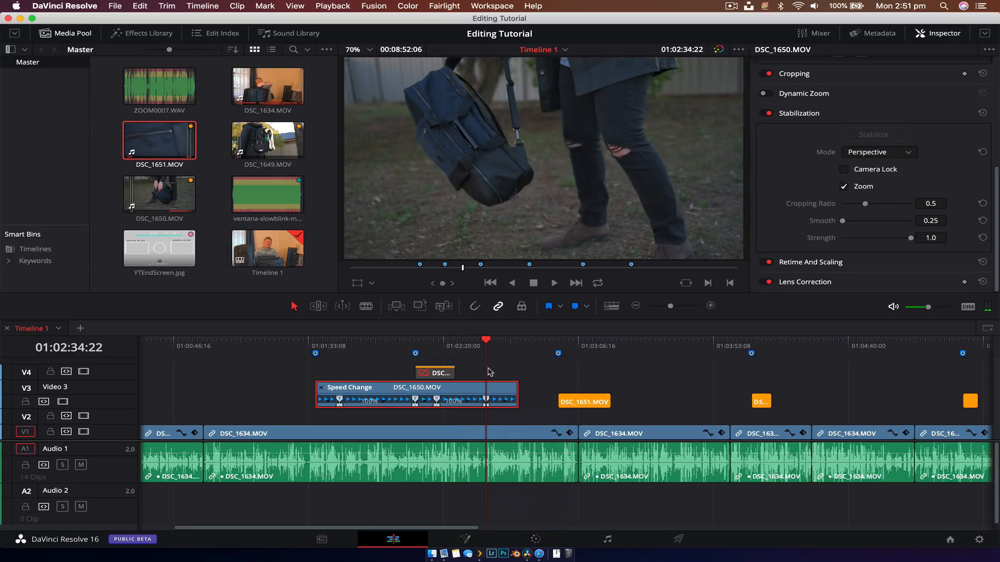
Examine the speed points on the DSC_1650.MOV clip and play its opening segment after Marker 1
key("super+equal")
key("super+equal")
key("super+minus")
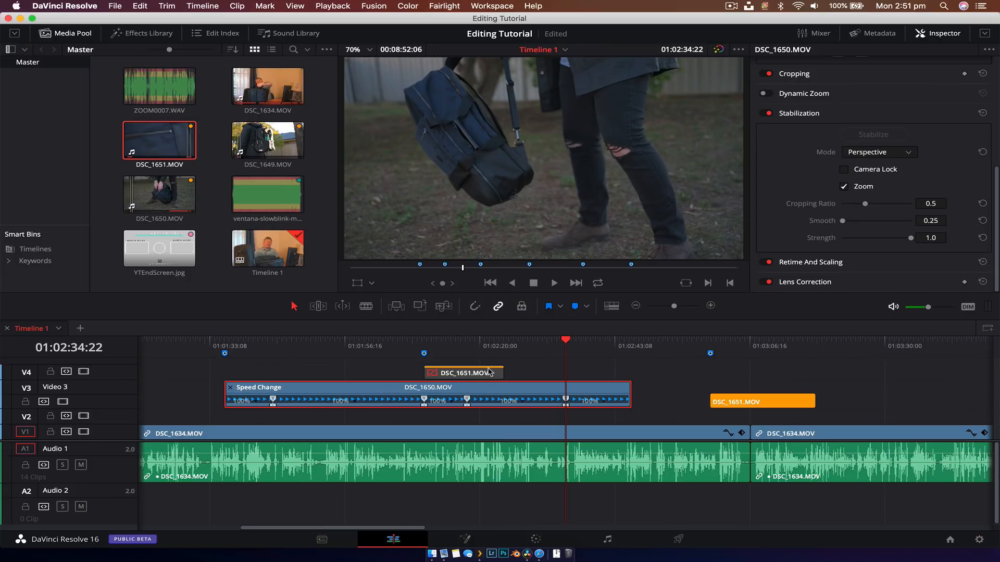
scroll(489, 372, "left", 4)
scroll(489, 372, "right", 2)
key("super+equal")
scroll(490, 372, "left", 6)
scroll(489, 372, "right", 5)
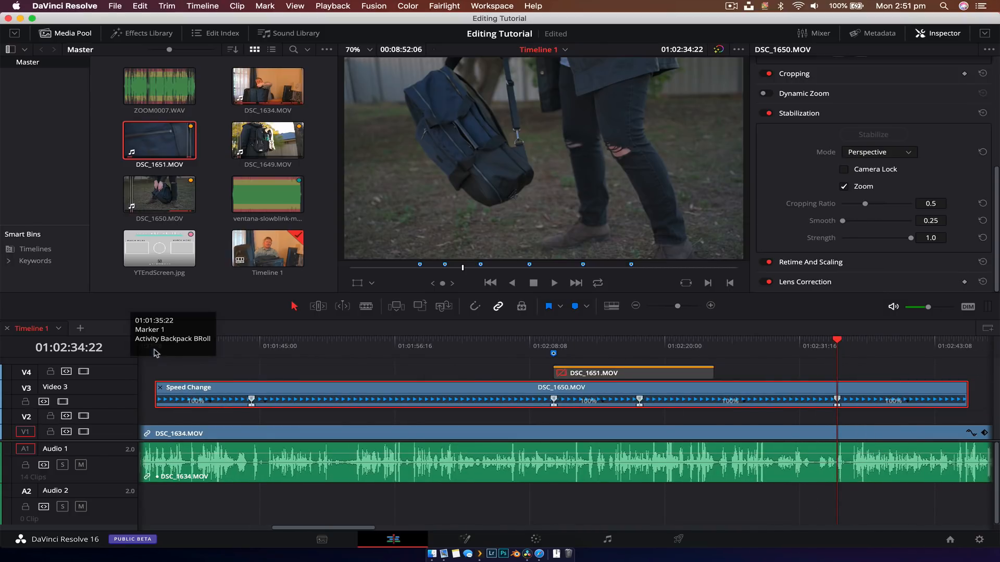
left_click_drag(159, 345, 209, 346)
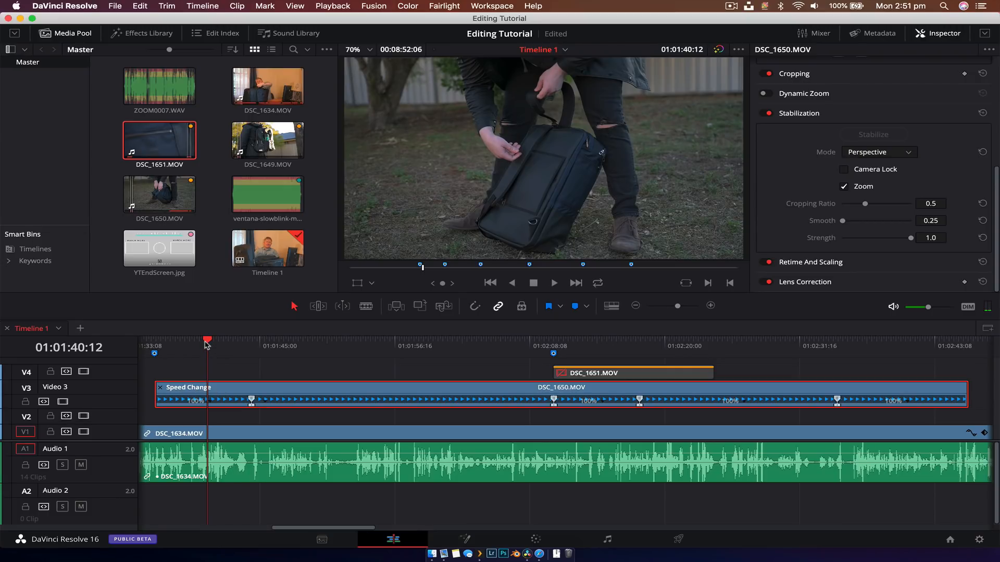
left_click_drag(207, 343, 186, 342)
key("space")
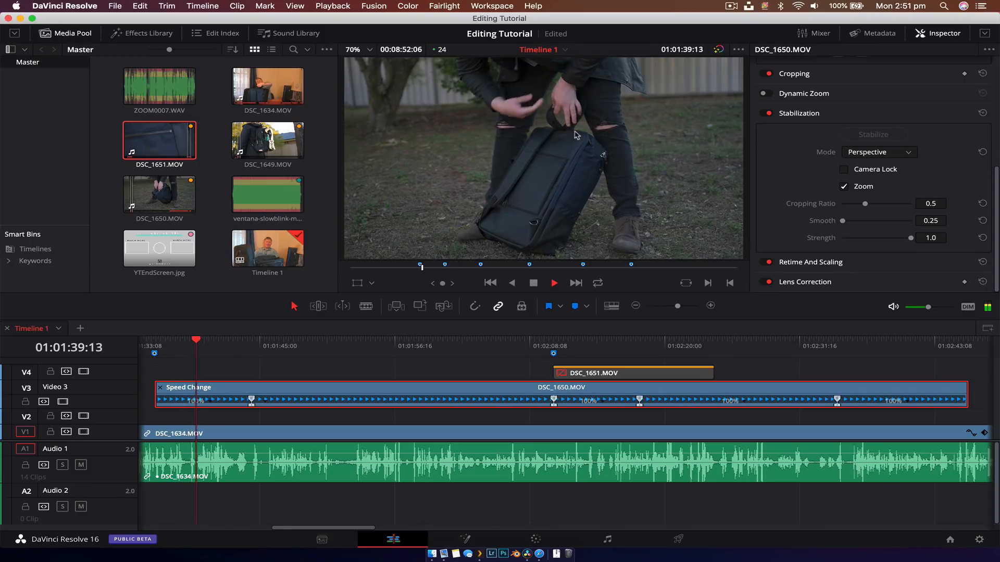
key("space")
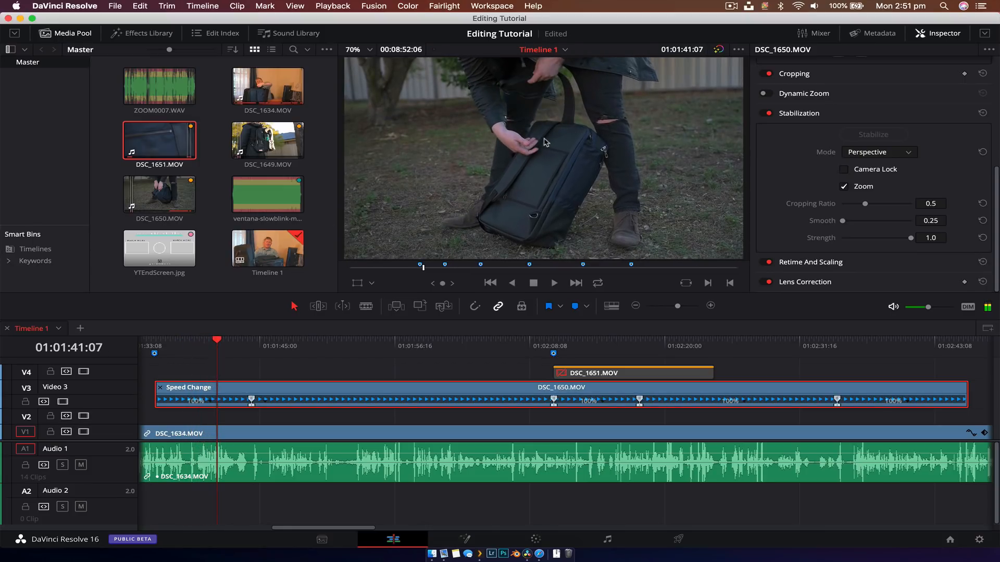
Set the speed of the DSC_1650.MOV segment between the first and second speed points to 800%
left_click_drag(217, 356, 314, 400)
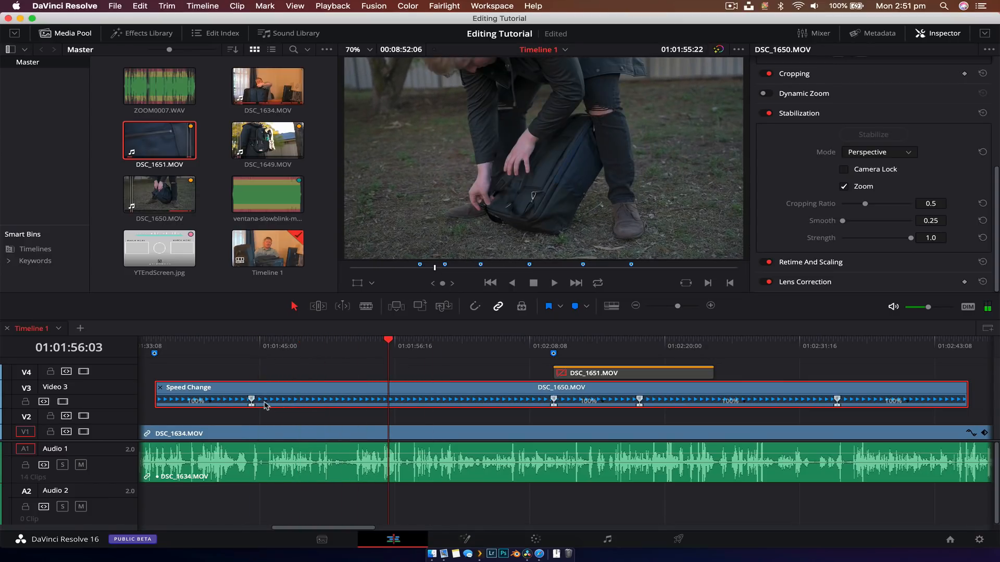
key("super+minus")
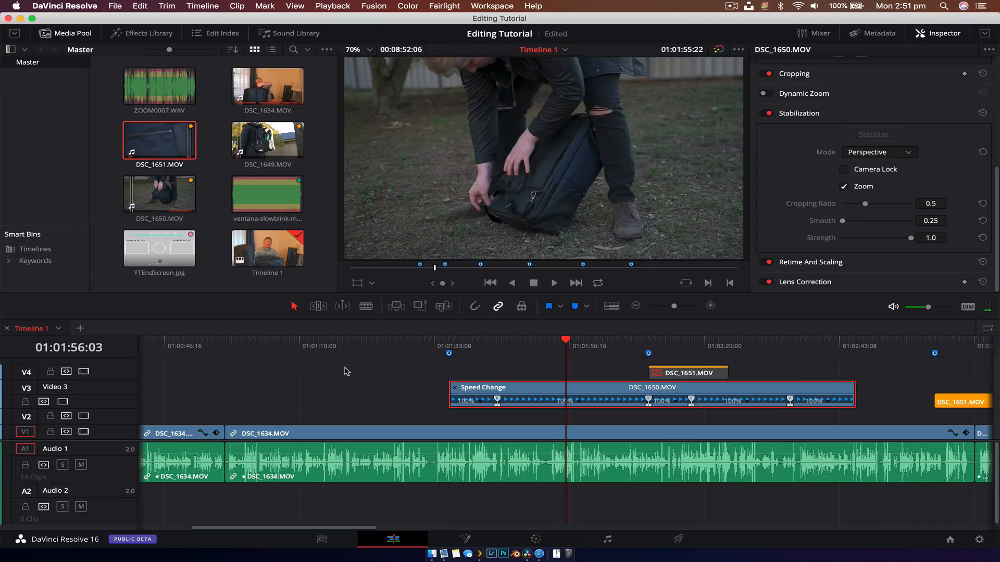
left_click(582, 409)
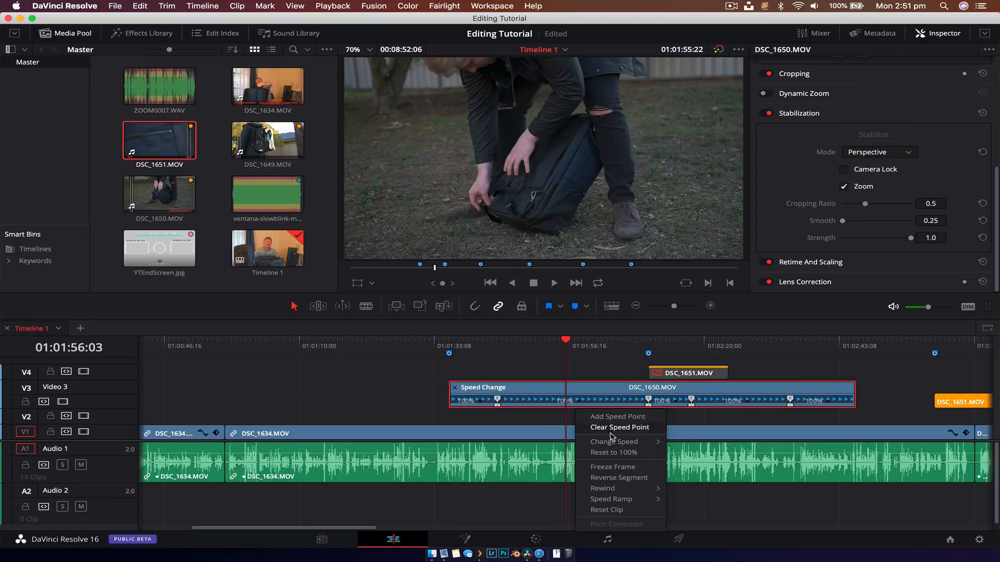
mouse_move(617, 442)
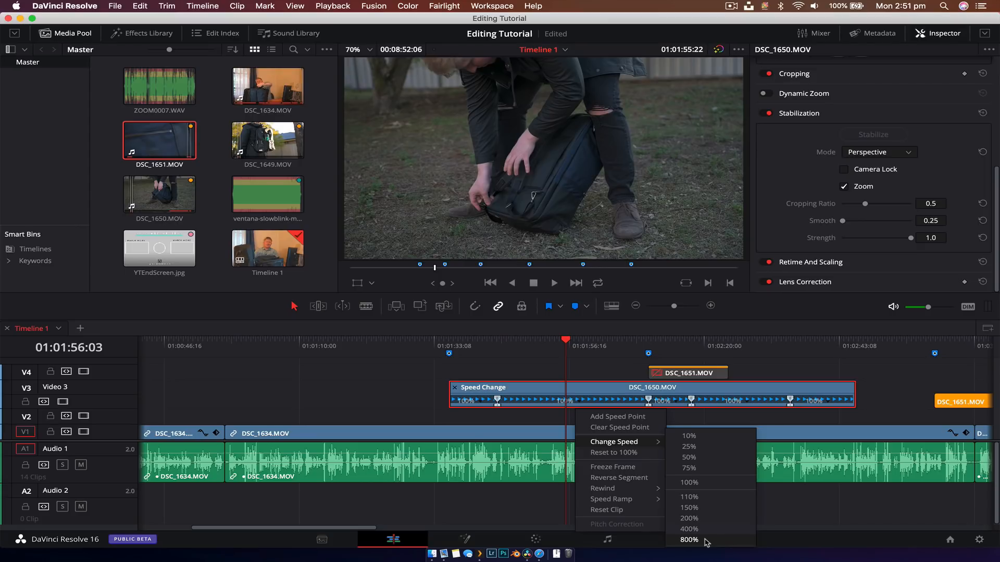
mouse_move(654, 503)
left_click(580, 404)
left_click(580, 404)
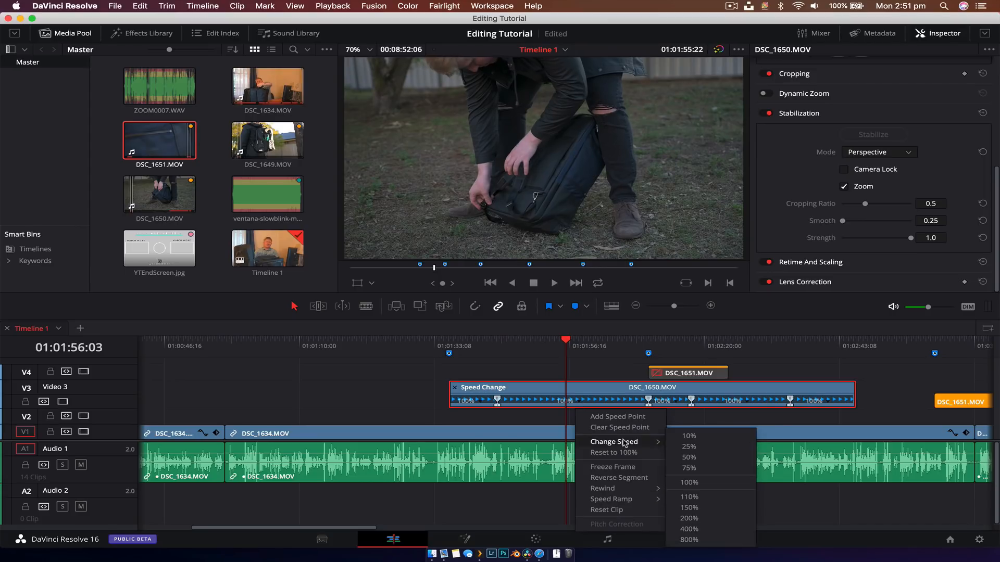
left_click(742, 540)
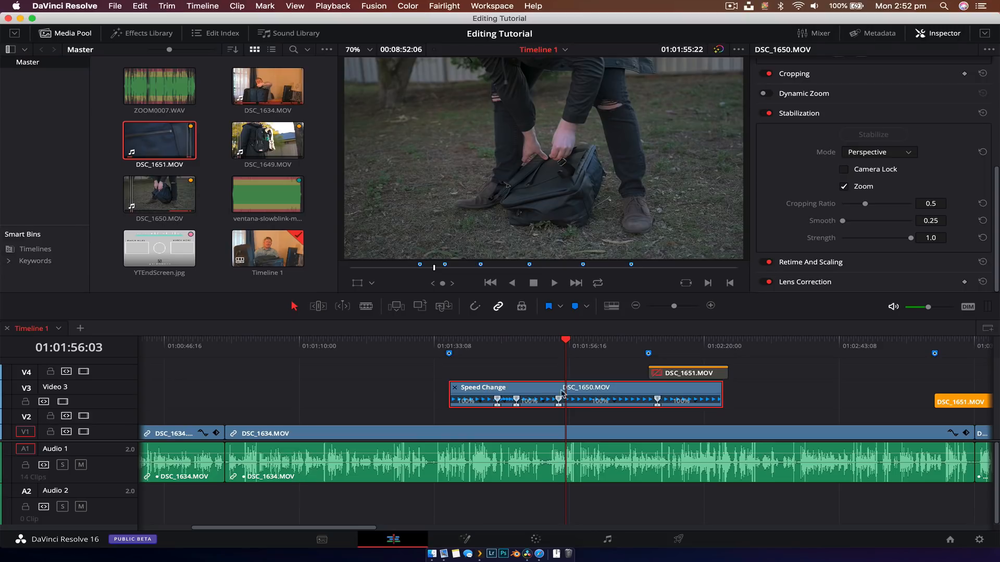
Play back the DSC_1650.MOV clip across the 800% segment to check the speed change
mouse_move(495, 349)
left_mouse_down()
mouse_move(461, 350)
mouse_move(488, 351)
left_mouse_up()
key("space")
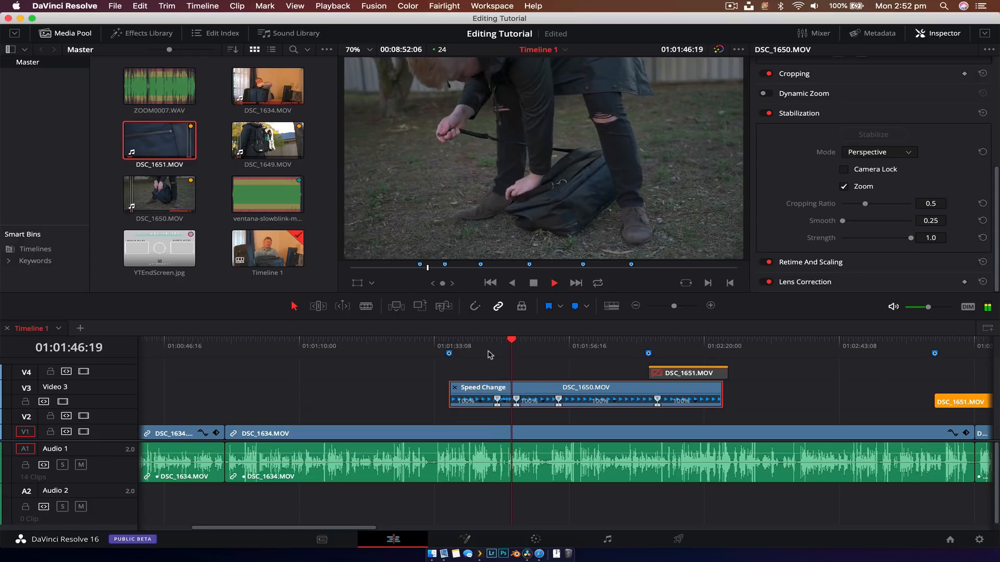
key("space")
key("super+equal")
key("super+equal")
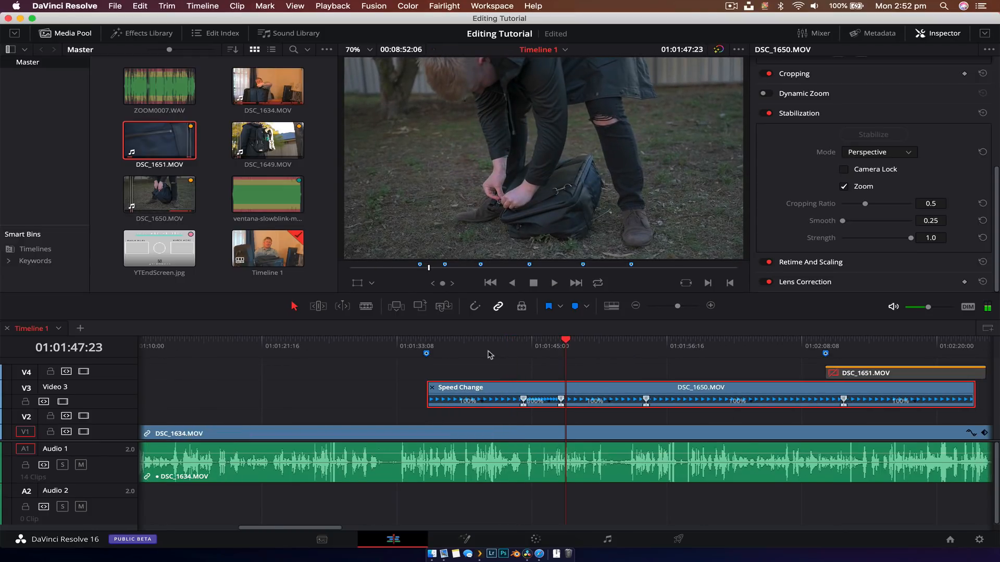
Set the speed of the DSC_1650.MOV segment between the third and fourth speed points to 800% and scrub through the result
scroll(490, 355, "right", 3)
key("space")
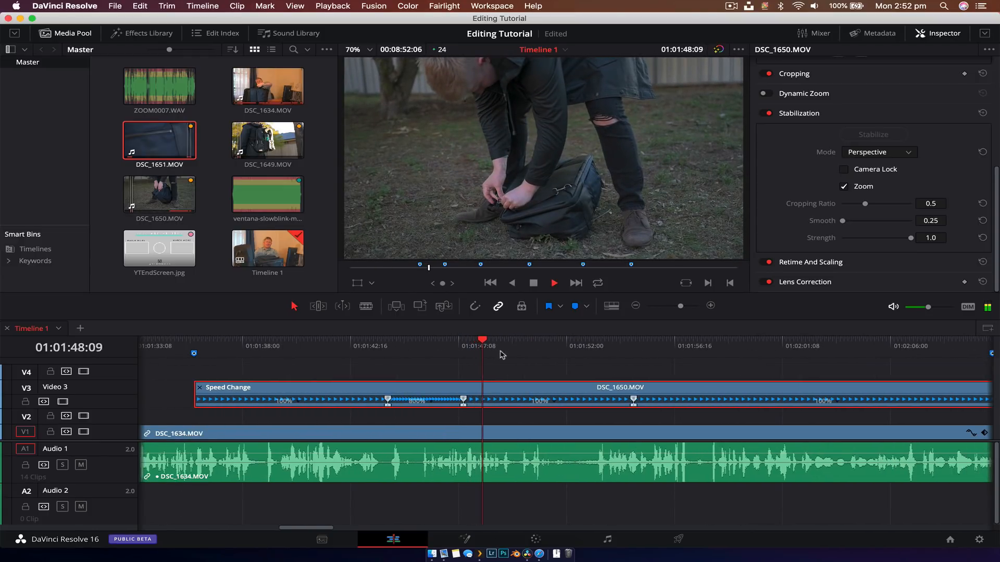
scroll(593, 365, "right", 3)
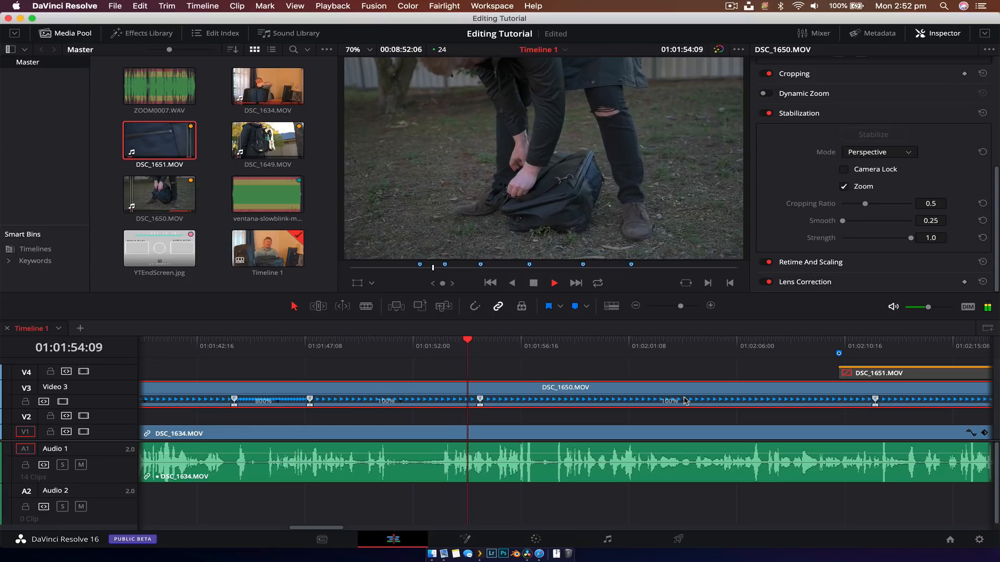
key("space")
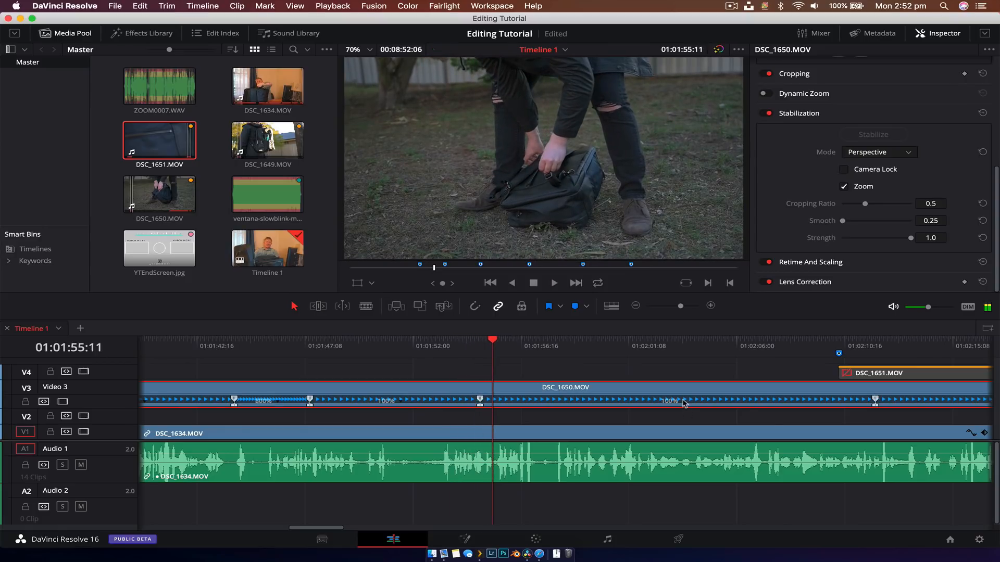
left_click(682, 402)
mouse_move(727, 447)
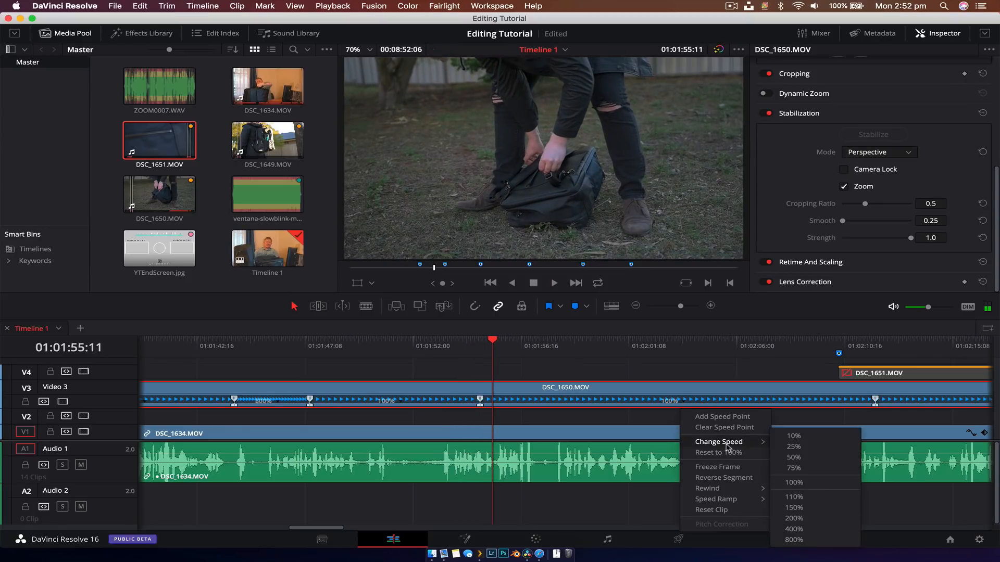
left_click(813, 539)
left_click_drag(515, 348, 750, 339)
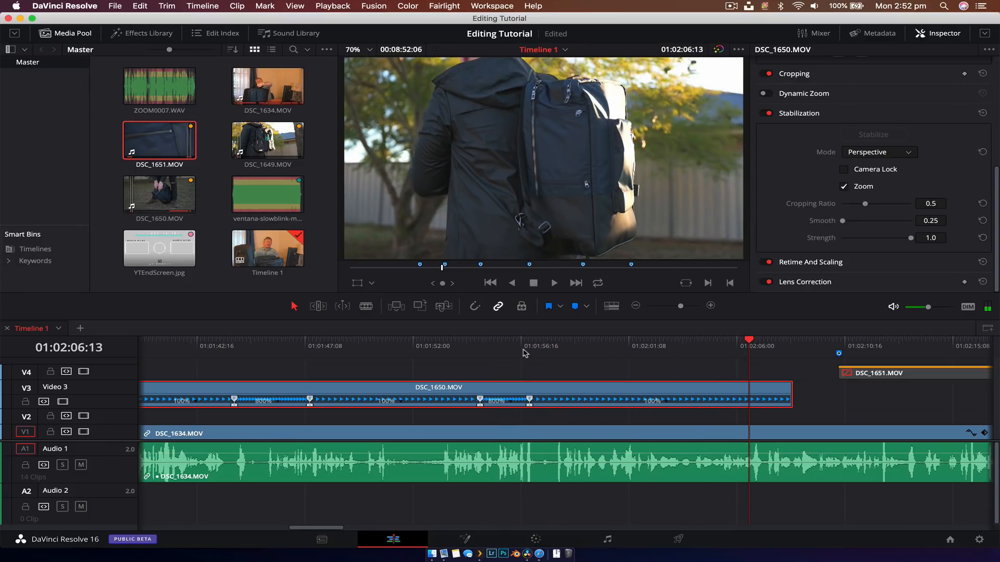
Open the retime curve of the DSC_1650.MOV clip and display Retime Speed instead of Retime Frame
scroll(525, 354, "left", 4)
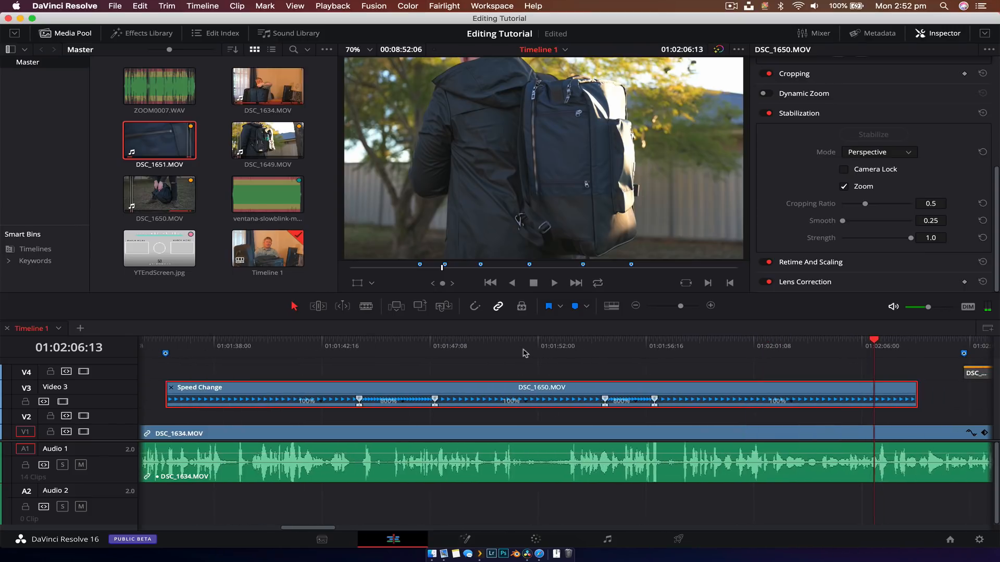
right_click(501, 390)
left_click(544, 265)
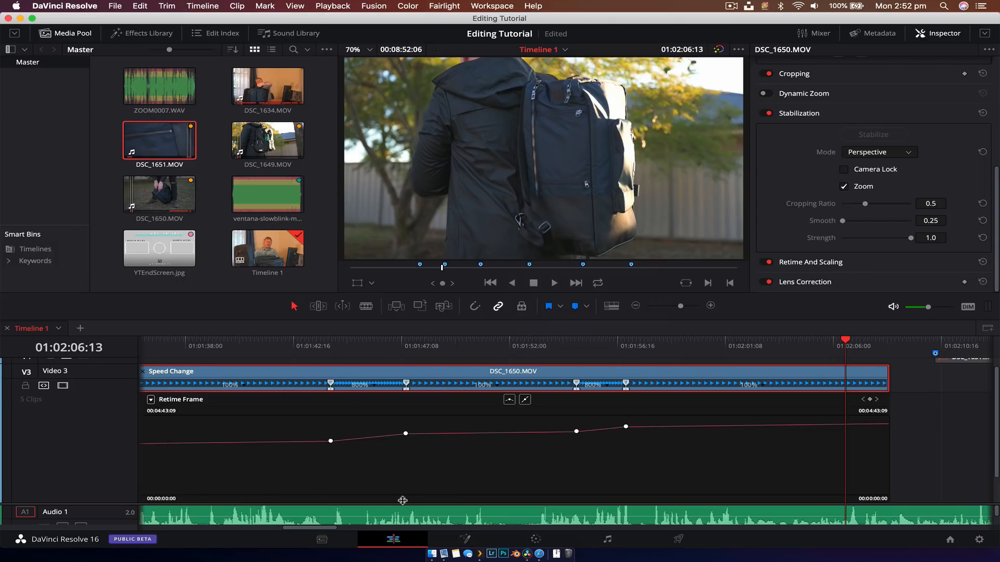
scroll(338, 432, "left", 3)
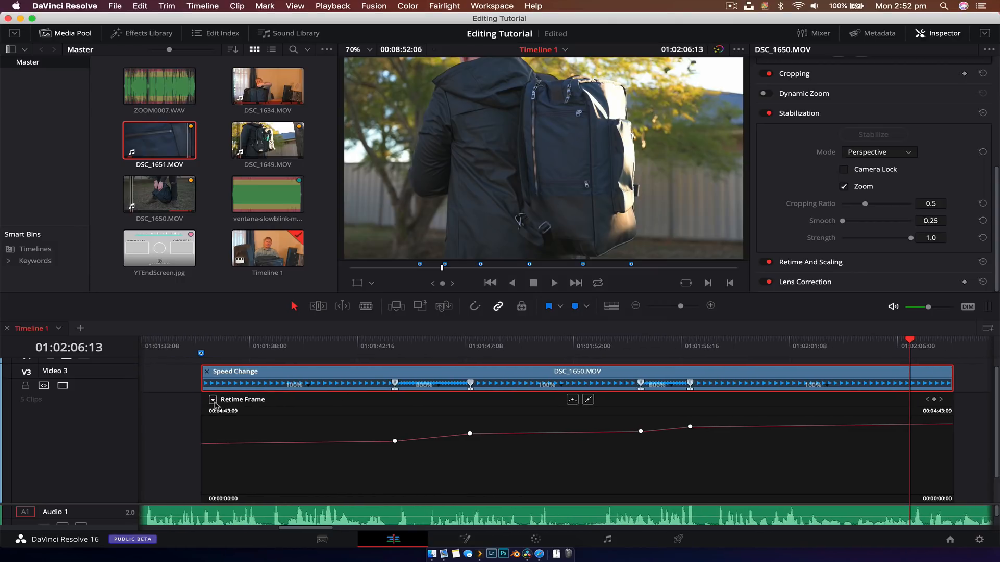
left_click(212, 399)
left_click(217, 539)
left_click(217, 523)
left_click(166, 473)
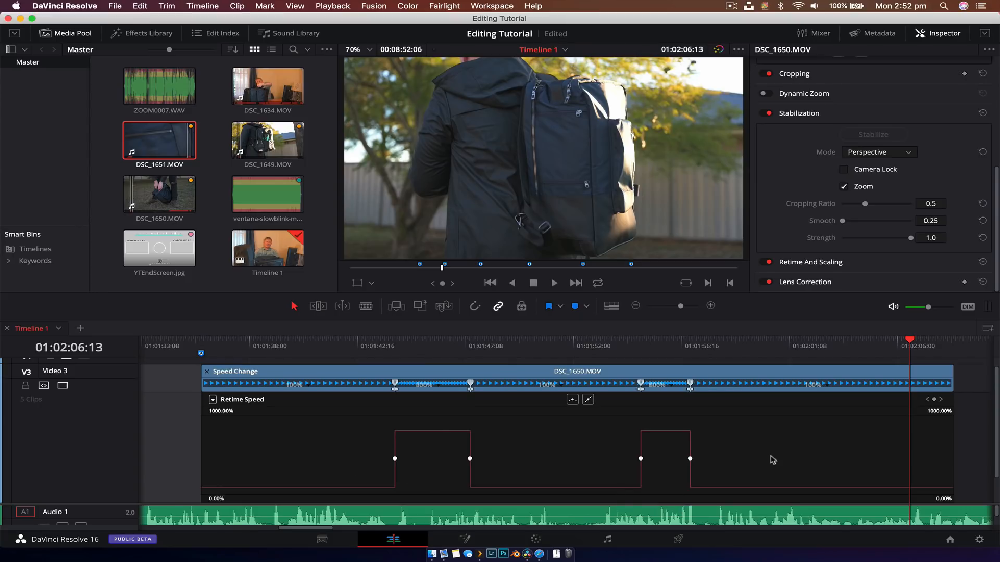
Extend the upper limit of the Retime Speed graph to 3035%
scroll(772, 460, "right", 3)
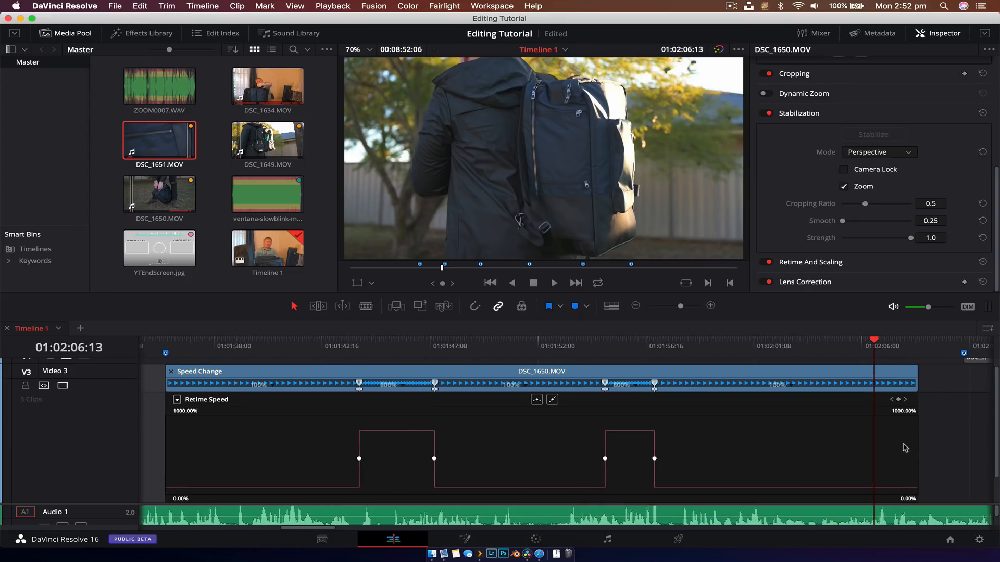
left_click(900, 414)
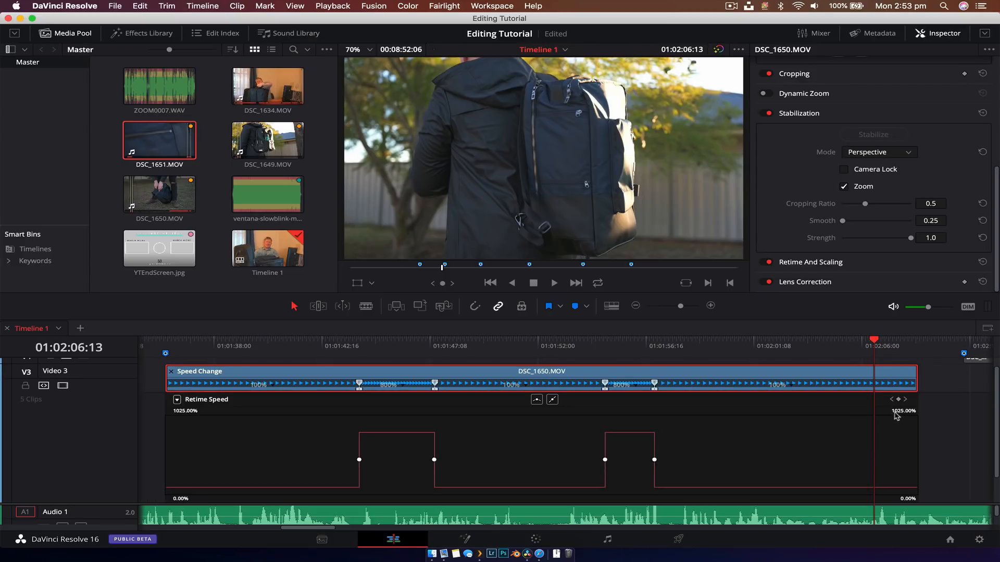
left_click_drag(894, 411, 984, 414)
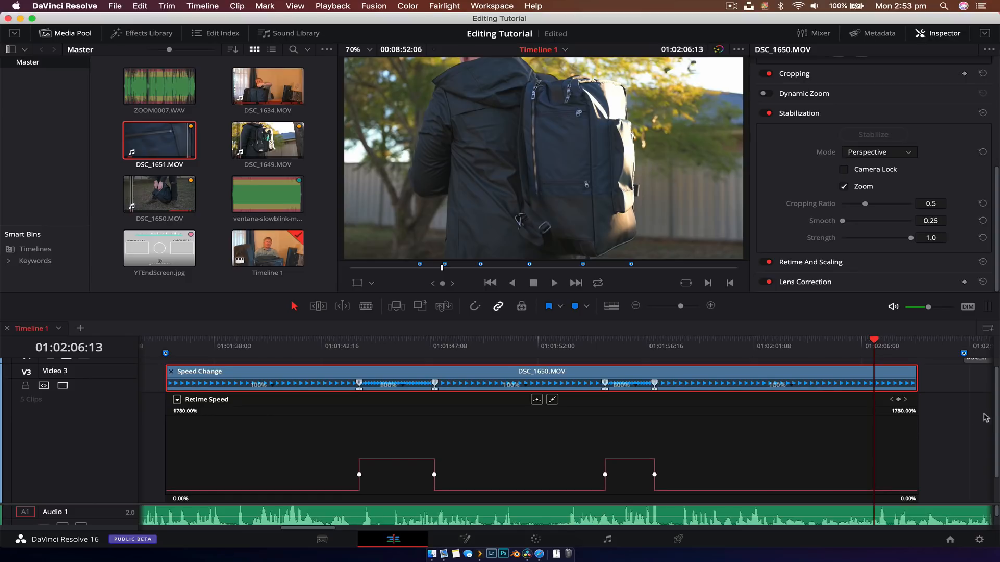
left_click_drag(893, 411, 979, 412)
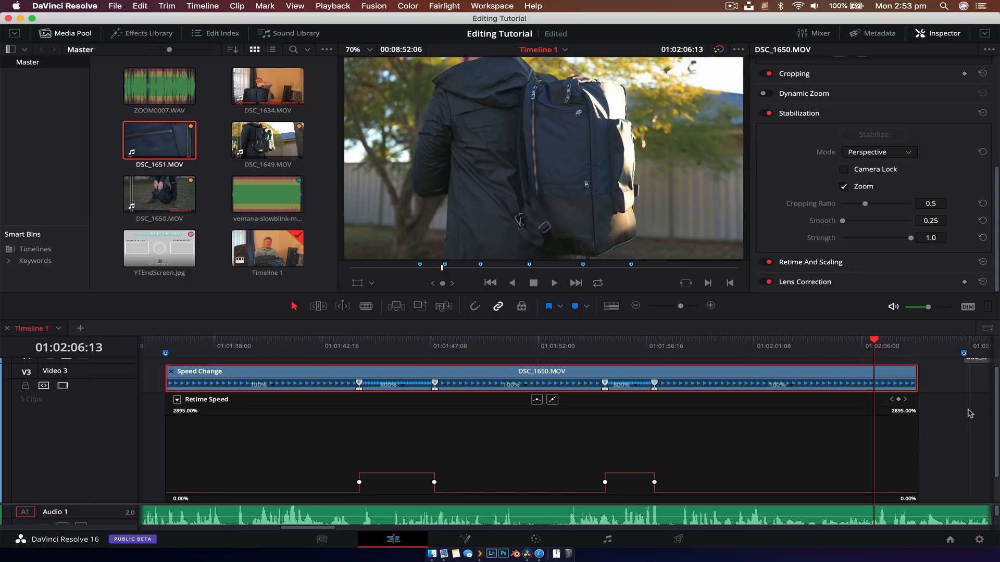
left_click_drag(897, 411, 917, 411)
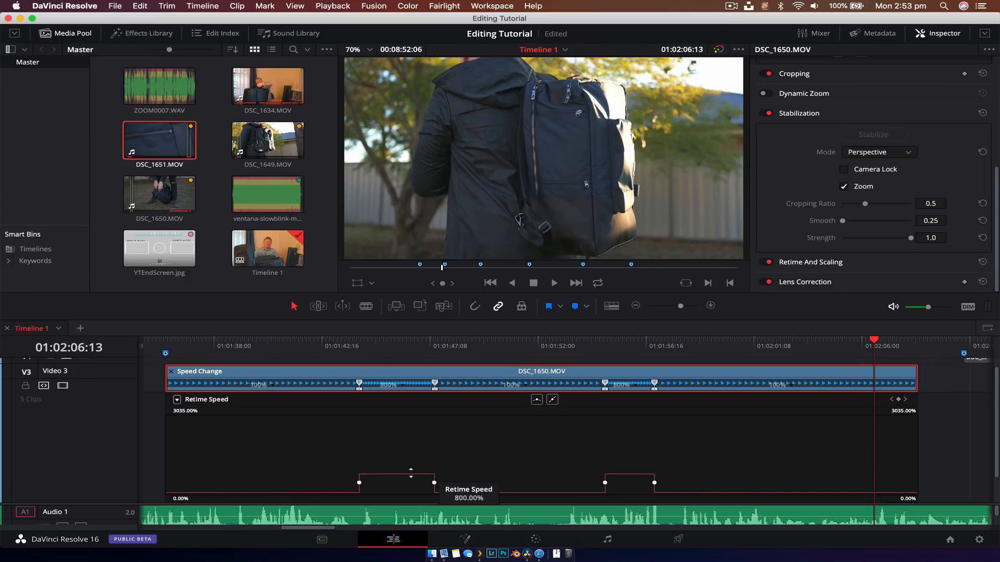
Raise the second fast segment to about 2965% and the first to a similar speed, and play the second ramp
left_click_drag(400, 474, 364, 353)
left_click_drag(574, 474, 557, 412)
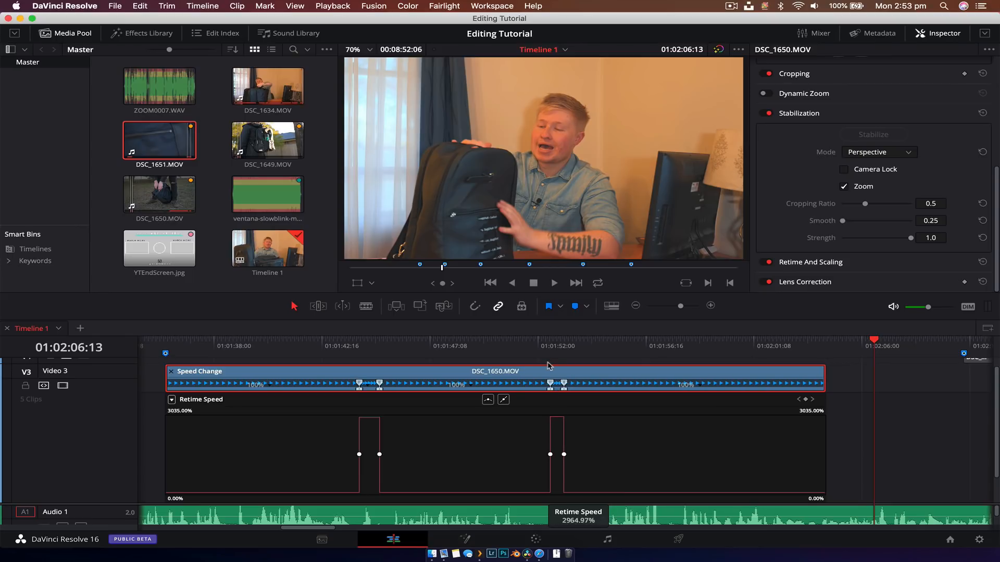
left_click(533, 344)
key("space")
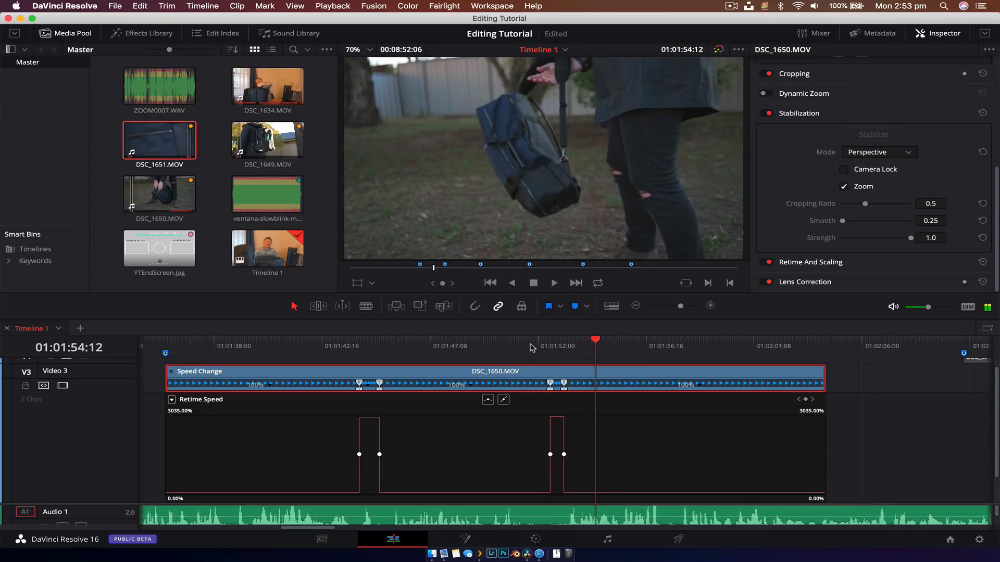
left_click(532, 348)
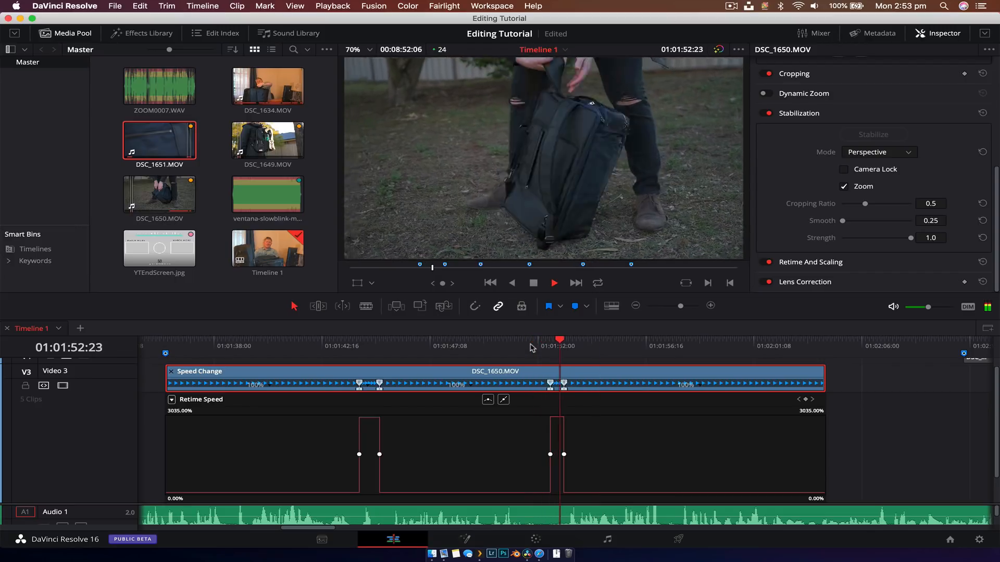
key("space")
Extend the Retime Speed graph's upper limit to 4665% and raise the speed of both fast segments further
left_click_drag(797, 411, 926, 410)
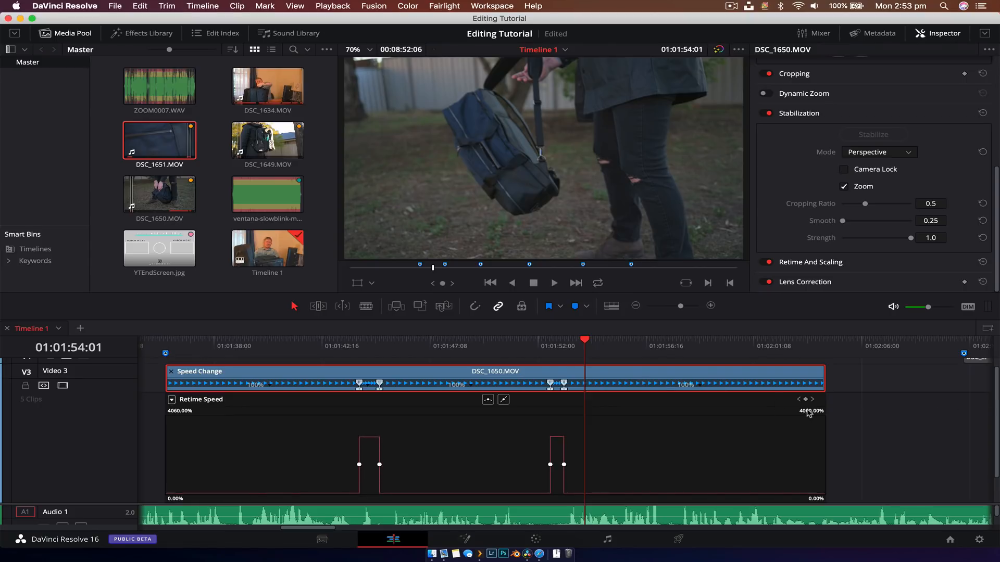
left_click_drag(806, 416, 784, 436)
left_click_drag(557, 447, 556, 433)
left_click_drag(374, 454, 374, 442)
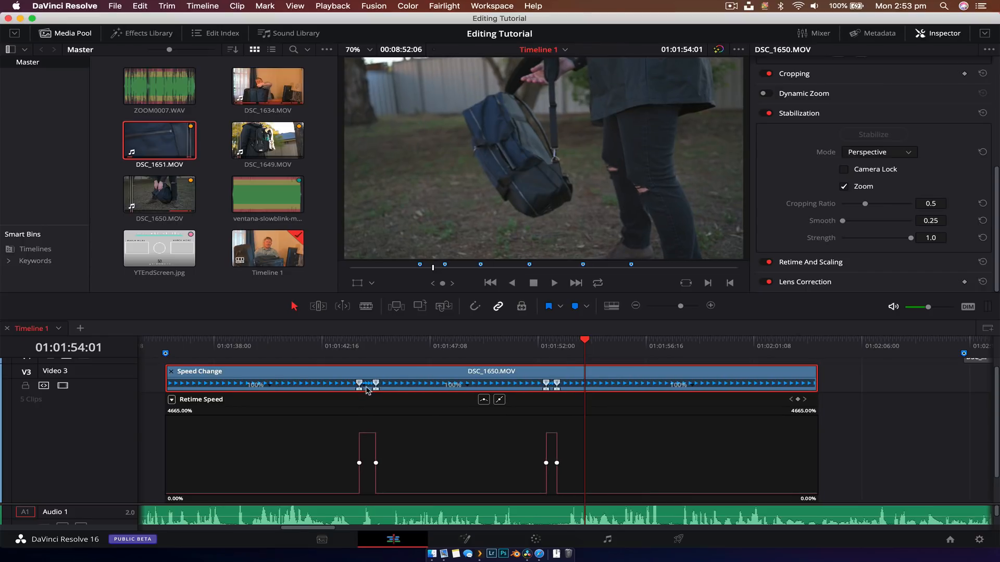
Play through the second fast segment, raise its speed further on the curve, and replay it
key("super+equal")
left_click_drag(501, 349, 465, 351)
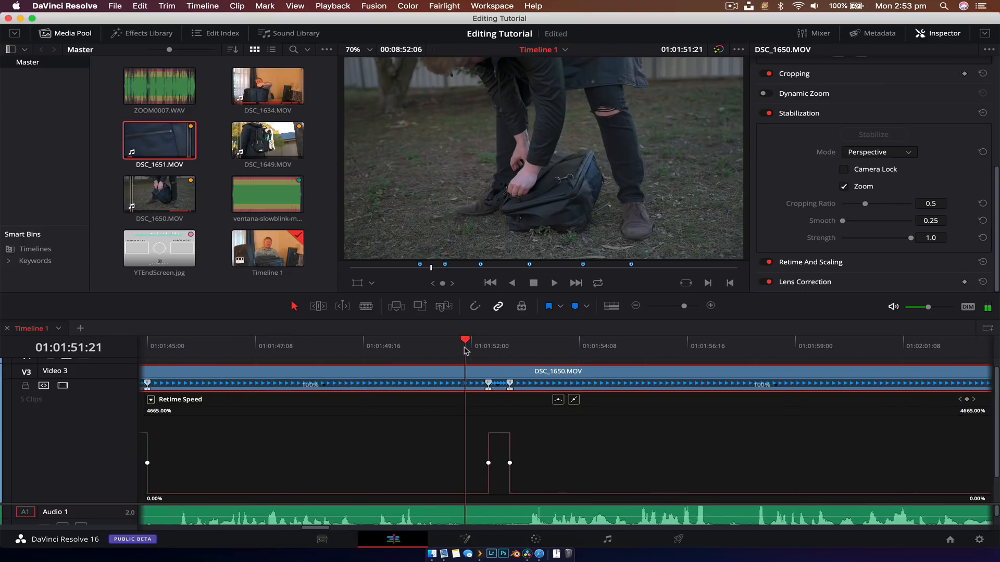
key("space")
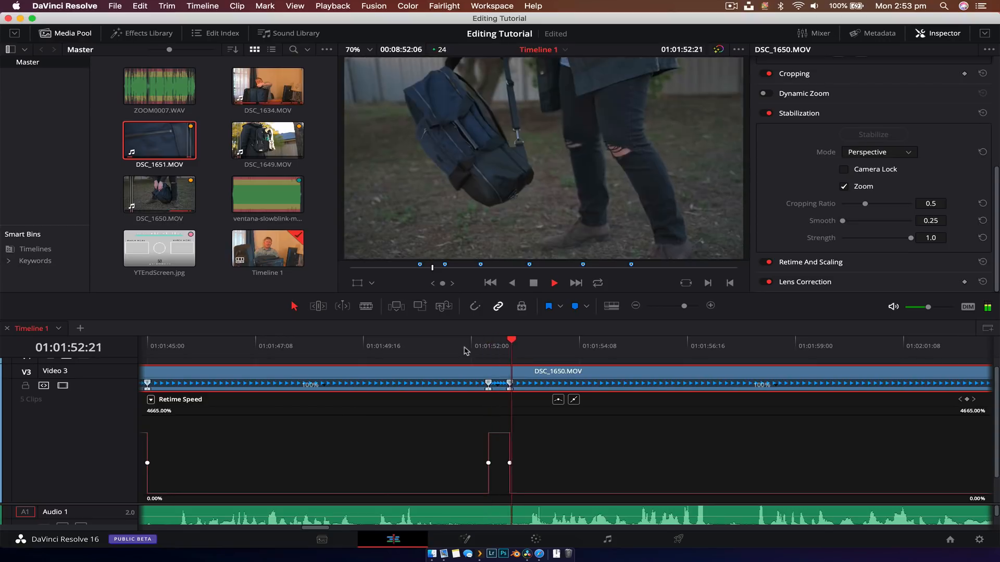
key("space")
left_click_drag(499, 433, 500, 398)
left_click(489, 348)
key("space")
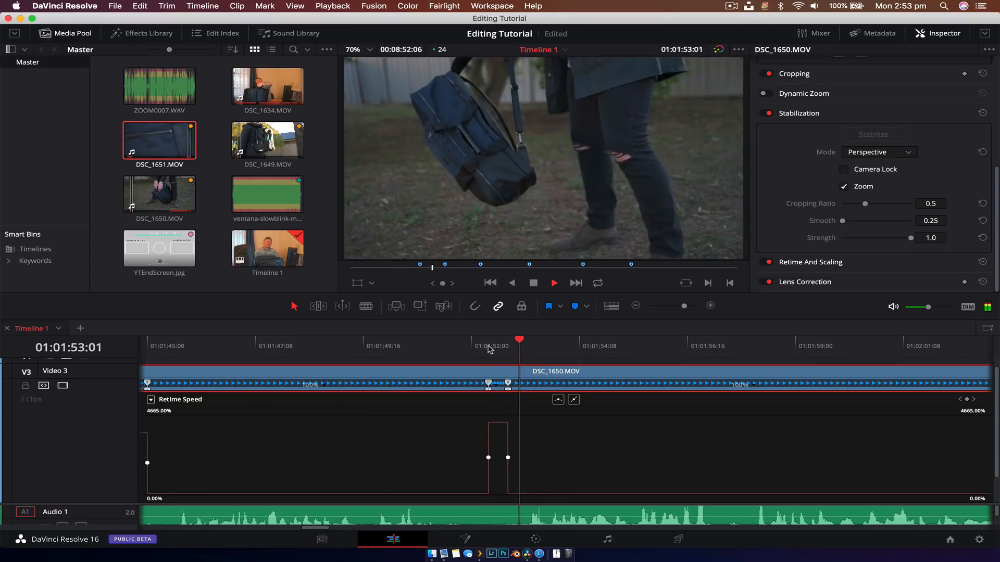
key("space")
Play through the first fast segment and raise its speed on the curve to roughly match the second one
scroll(359, 424, "left", 5)
scroll(359, 424, "left", 3)
scroll(359, 424, "down", 2)
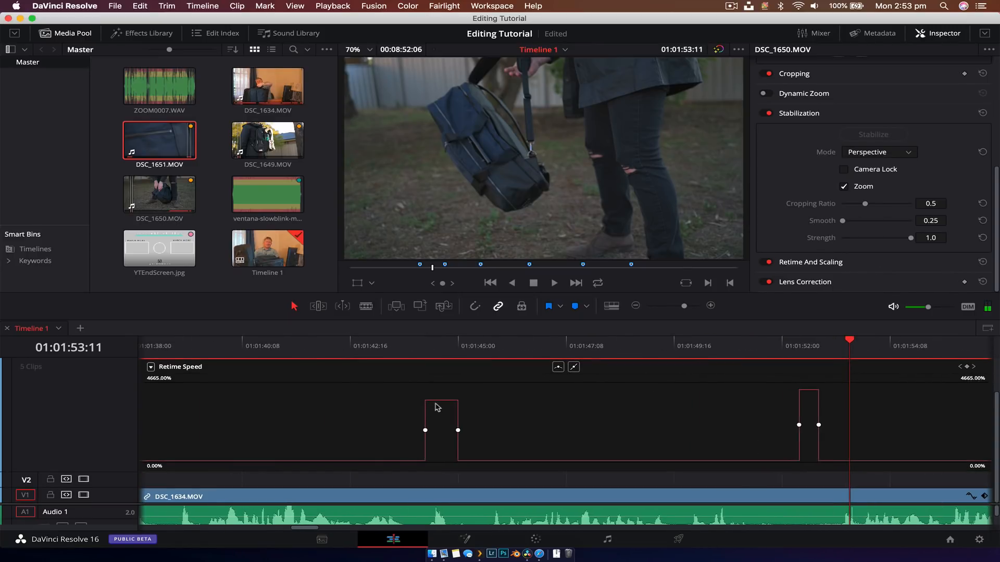
left_click(409, 353)
key("space")
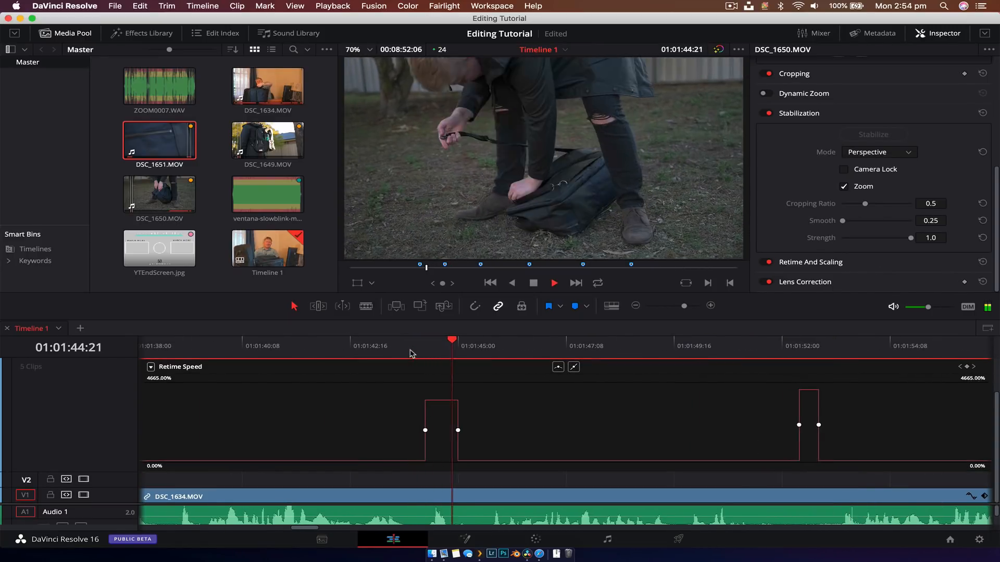
key("space")
left_click_drag(439, 400, 443, 357)
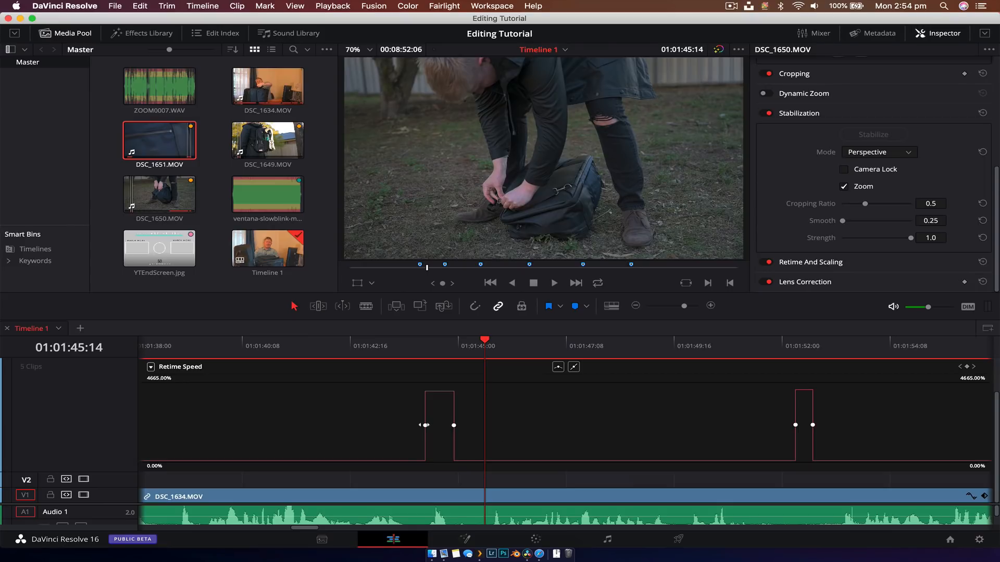
Smooth all four speed points on the Retime Speed curve into eased ramps
left_click(425, 425)
left_click(558, 367)
left_click(454, 426)
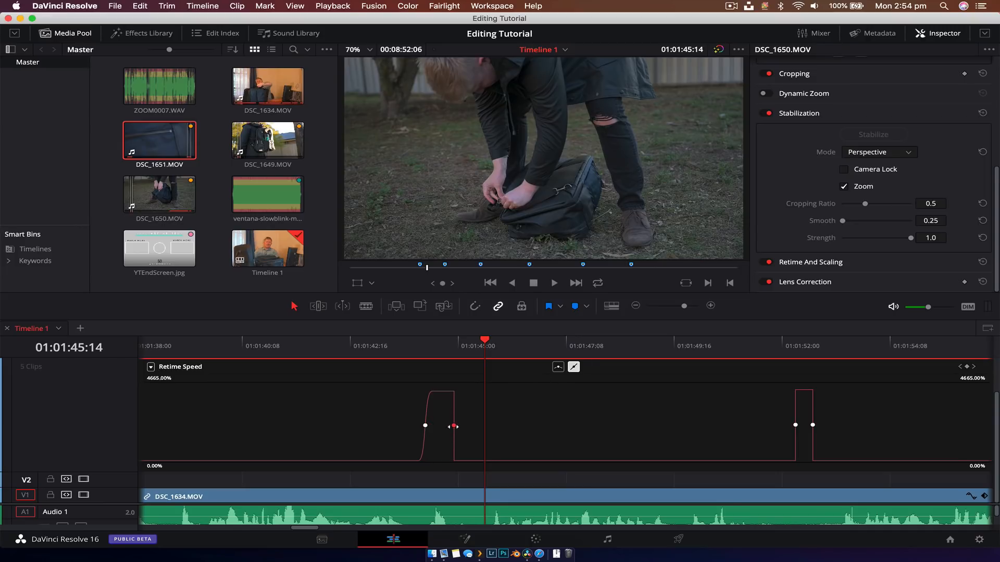
left_click(558, 367)
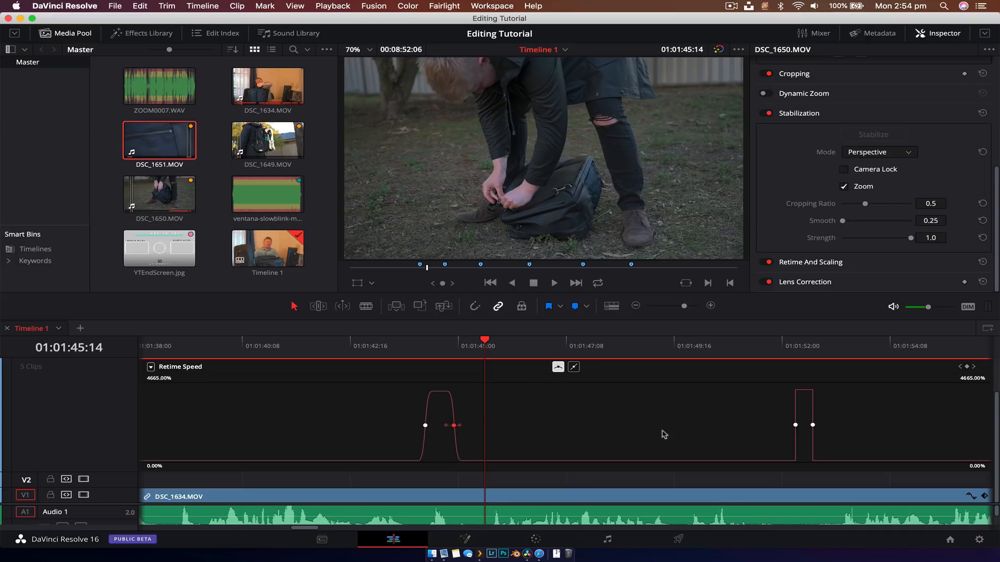
left_click(795, 425)
left_click(557, 367)
left_click(813, 425)
left_click(557, 367)
Try a longer ease-in around the first speed point and play through the ramp
left_click_drag(419, 425, 401, 426)
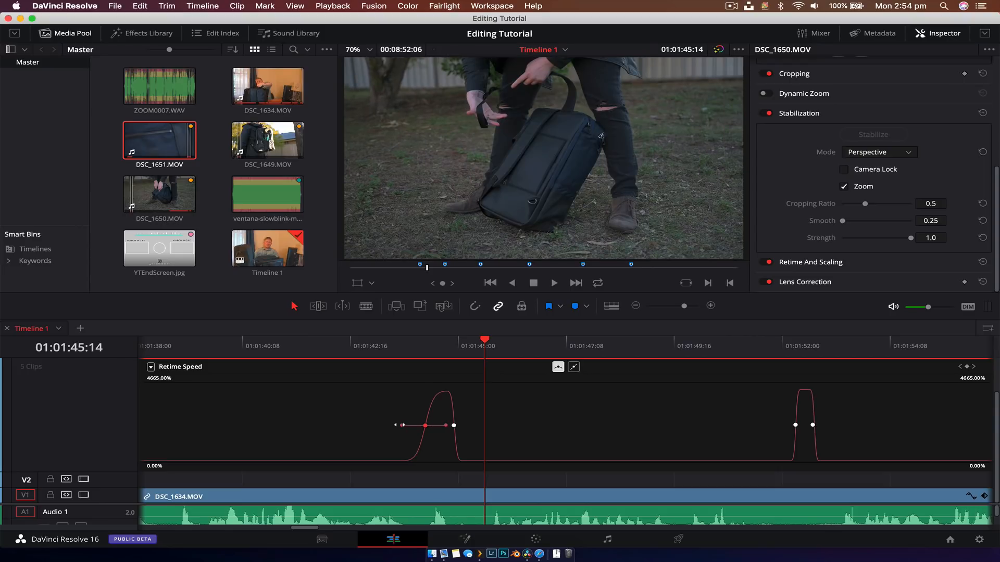
left_click_drag(458, 343, 348, 346)
key("space")
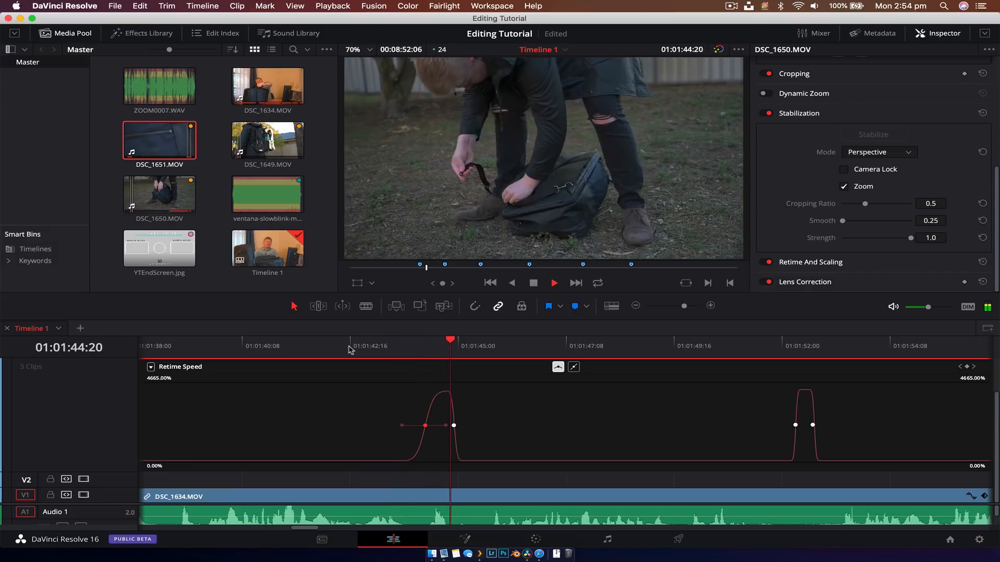
key("space")
Lengthen the ease-out around the second speed point of the Retime Speed curve and play through the ramp
left_click(453, 426)
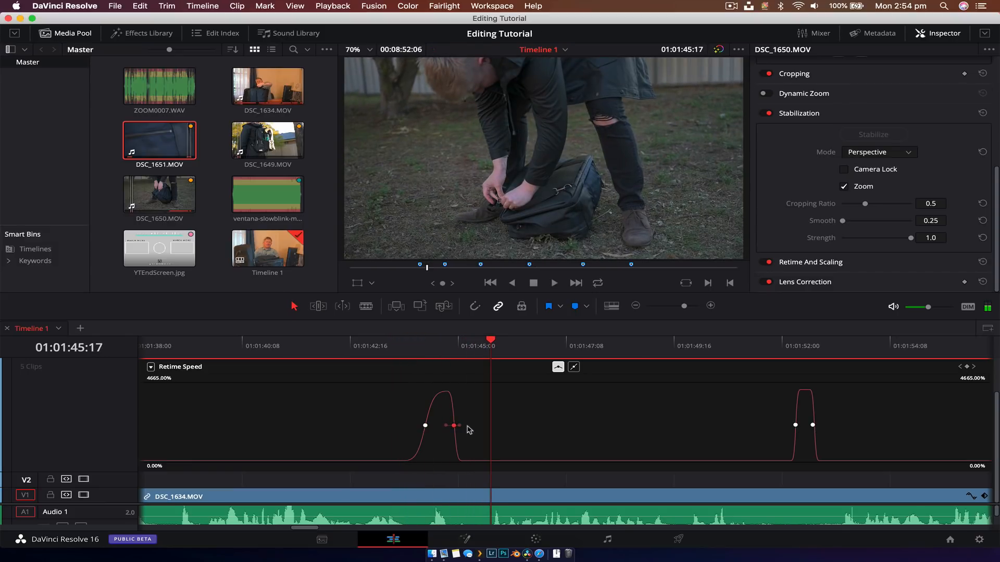
left_click_drag(465, 425, 473, 426)
left_click_drag(406, 425, 474, 425)
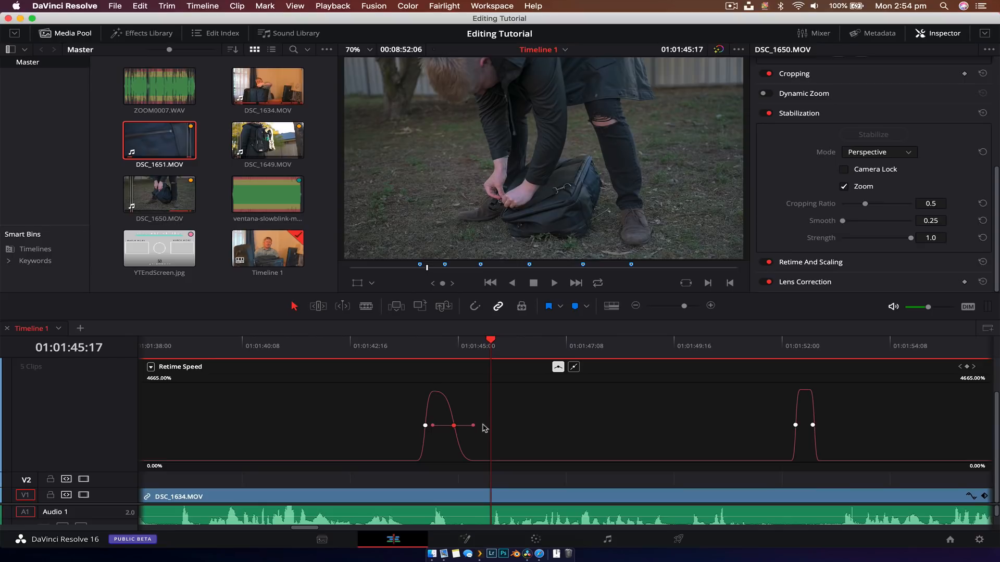
left_click(424, 347)
key("space")
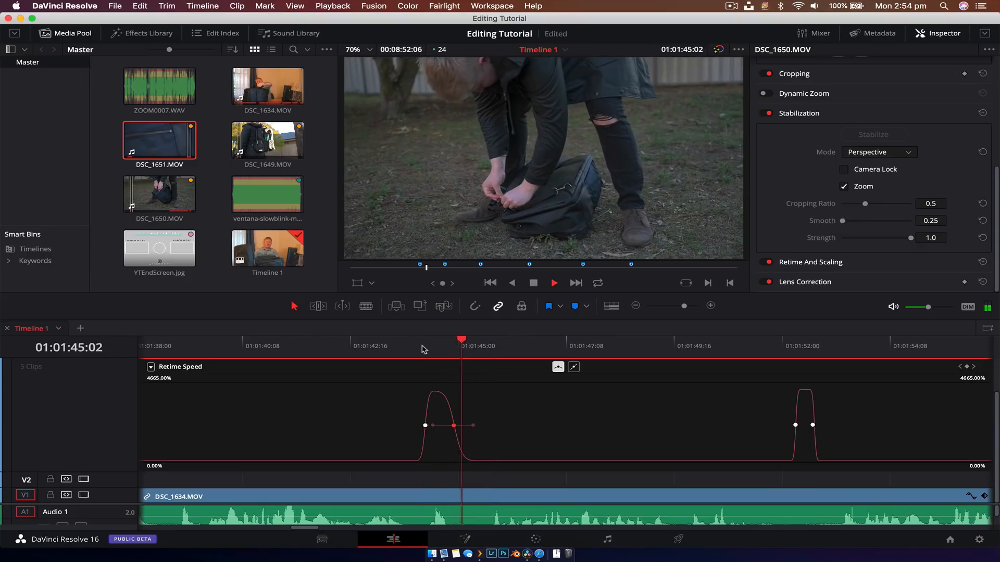
key("space")
Lengthen the ease-out around the fourth speed point of the Retime Speed curve and play through the ramp
left_click(813, 425)
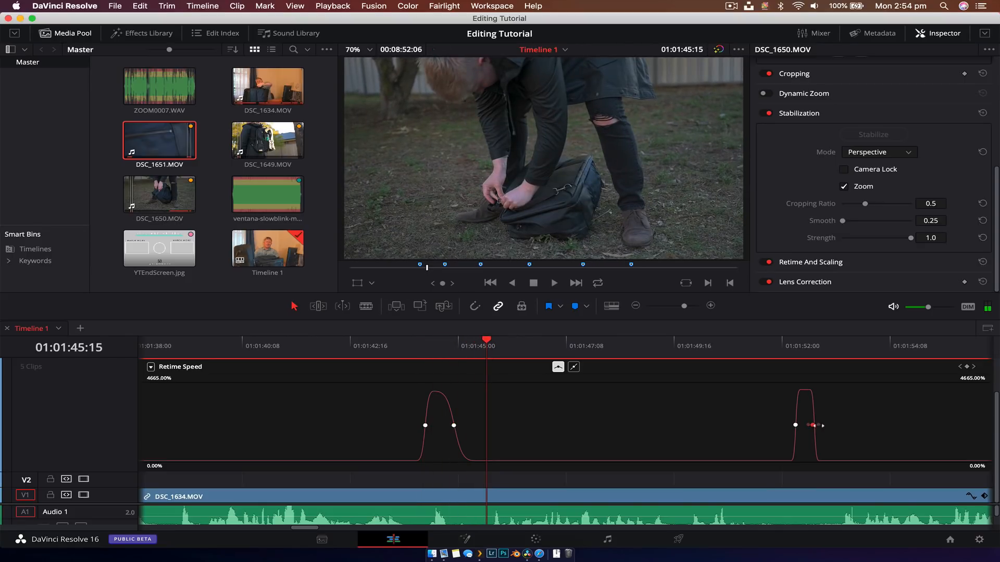
left_click_drag(819, 426, 827, 425)
left_click(785, 346)
key("space")
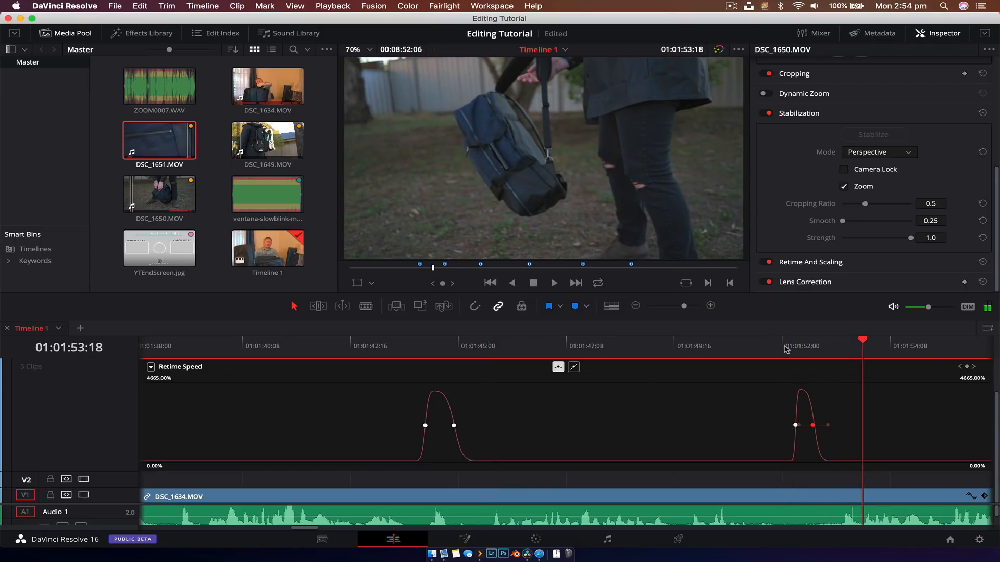
key("super+minus")
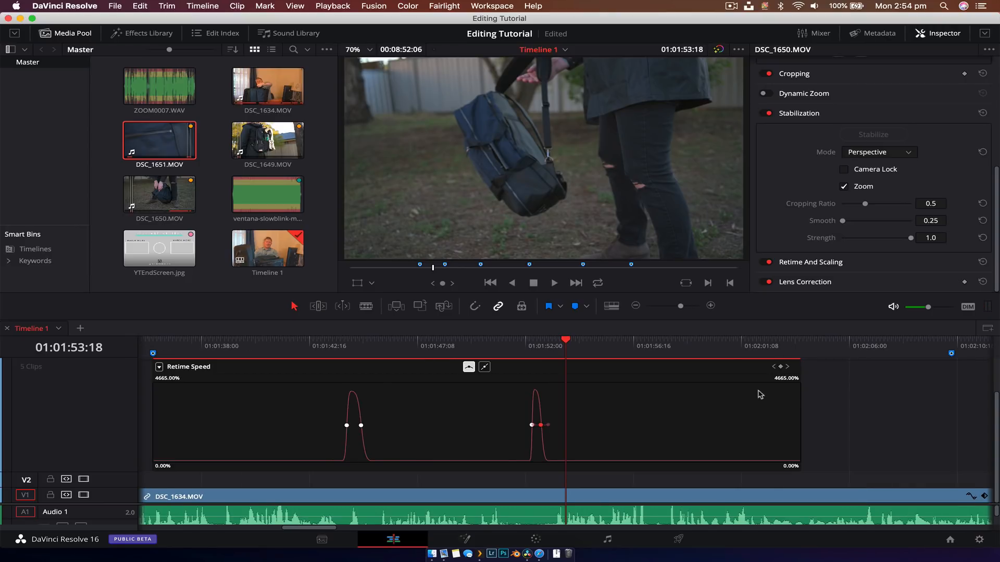
Hide the retime curve and retime controls of the speed-ramped DSC_1650.MOV clip
scroll(760, 395, "up", 2)
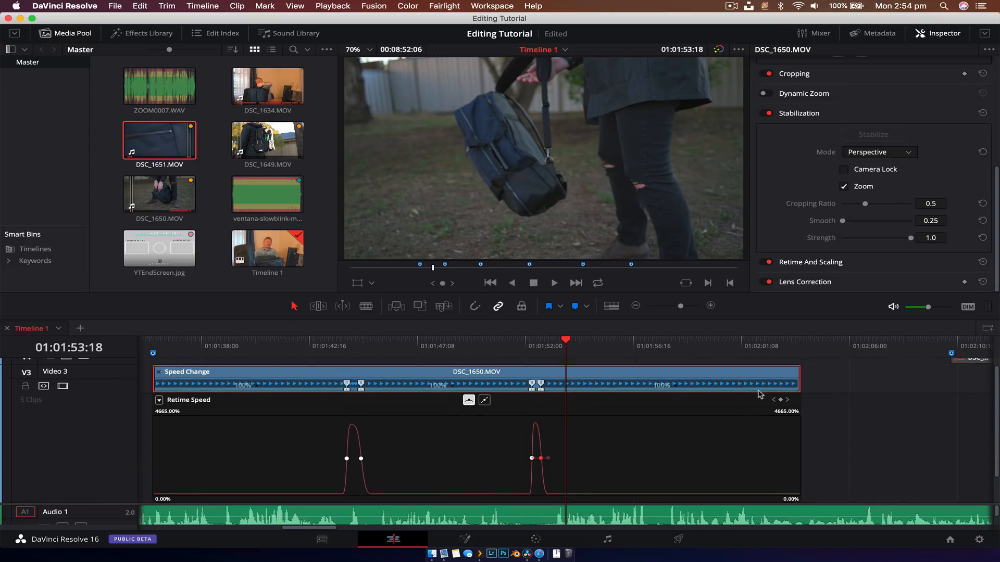
right_click(654, 374)
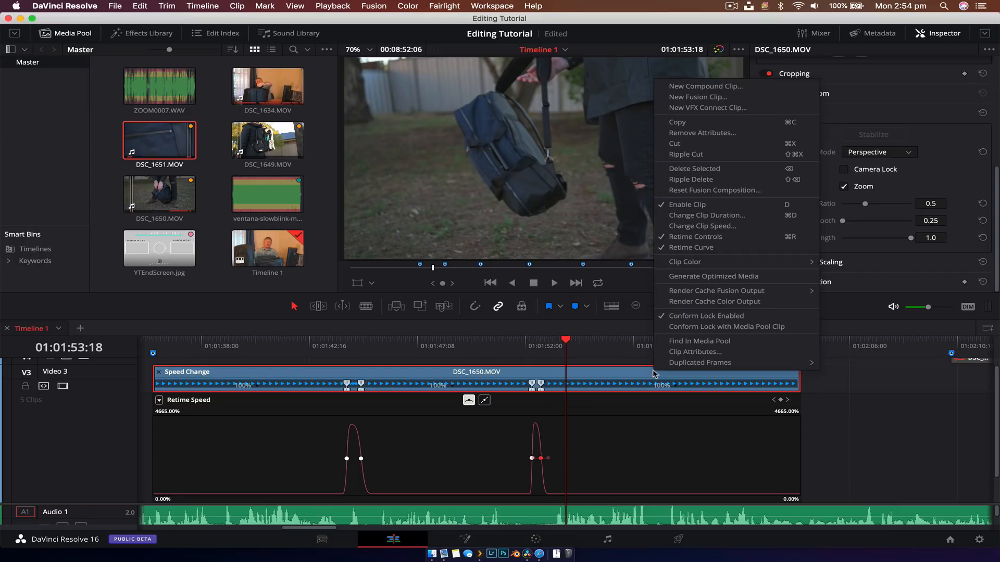
left_click(730, 248)
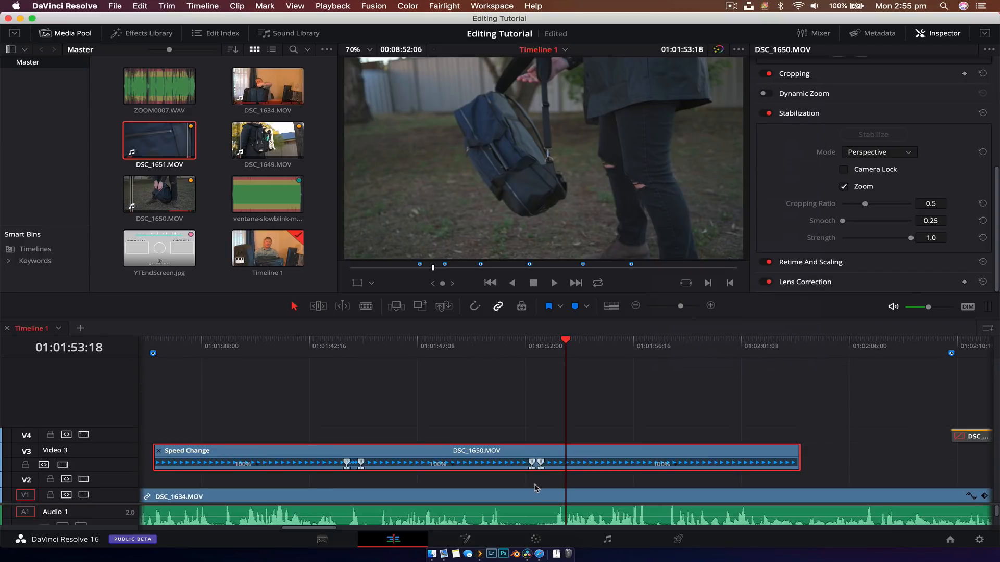
key("super+r")
left_click_drag(535, 503, 532, 437)
key("super+minus")
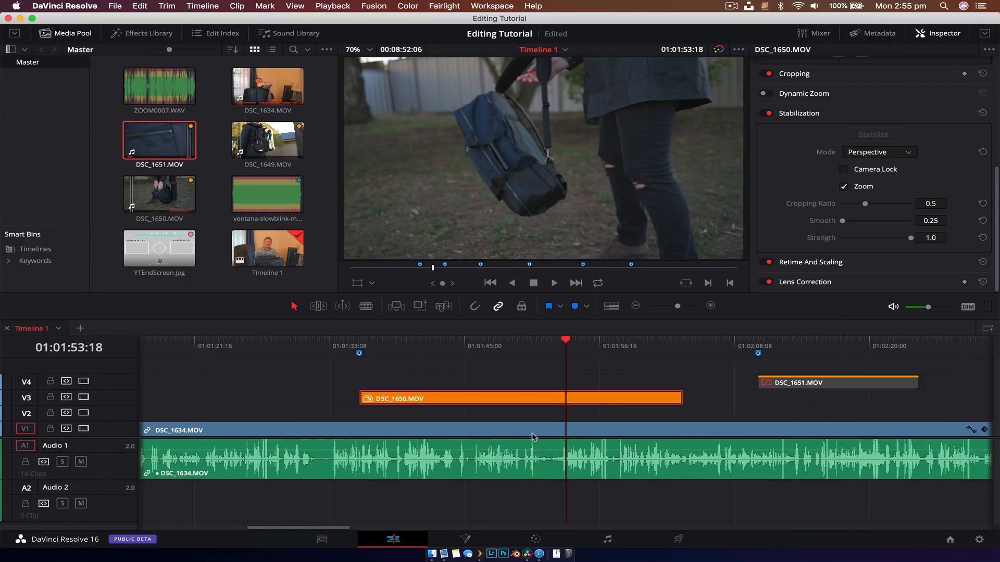
key("super+minus")
Cut off the start of DSC_1650.MOV at 01:01:40:11, delete that piece and move the remaining clip back to its marker
left_click_drag(493, 345, 444, 344)
key("space")
left_click(465, 345)
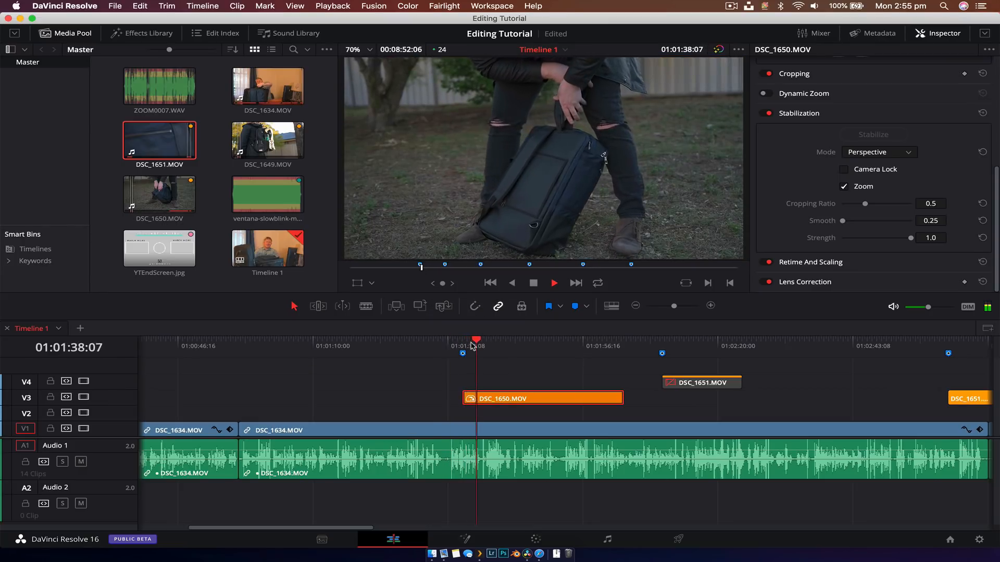
left_click(502, 345)
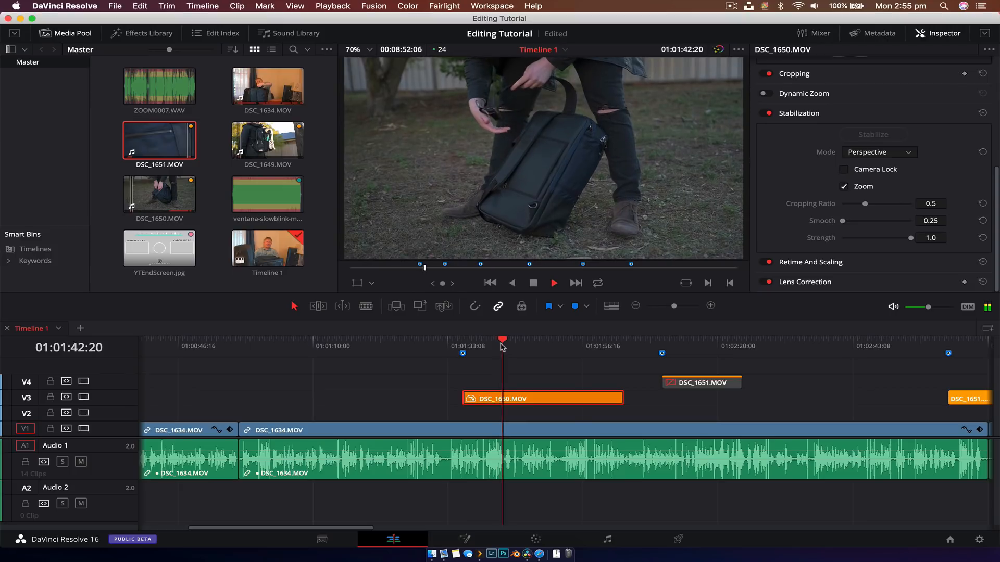
left_click(475, 346)
left_click_drag(475, 346, 477, 346)
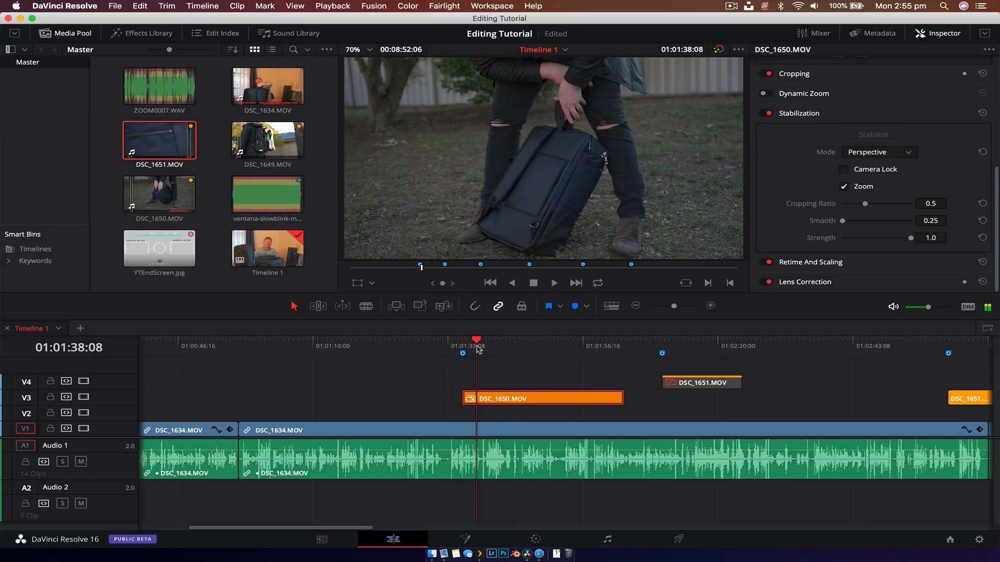
key("super+equal")
mouse_move(570, 348)
left_mouse_down()
mouse_move(599, 347)
mouse_move(590, 348)
left_mouse_up()
key("b")
left_click(591, 399)
key("a")
left_click(567, 405)
key("Delete")
left_click_drag(618, 403, 567, 404)
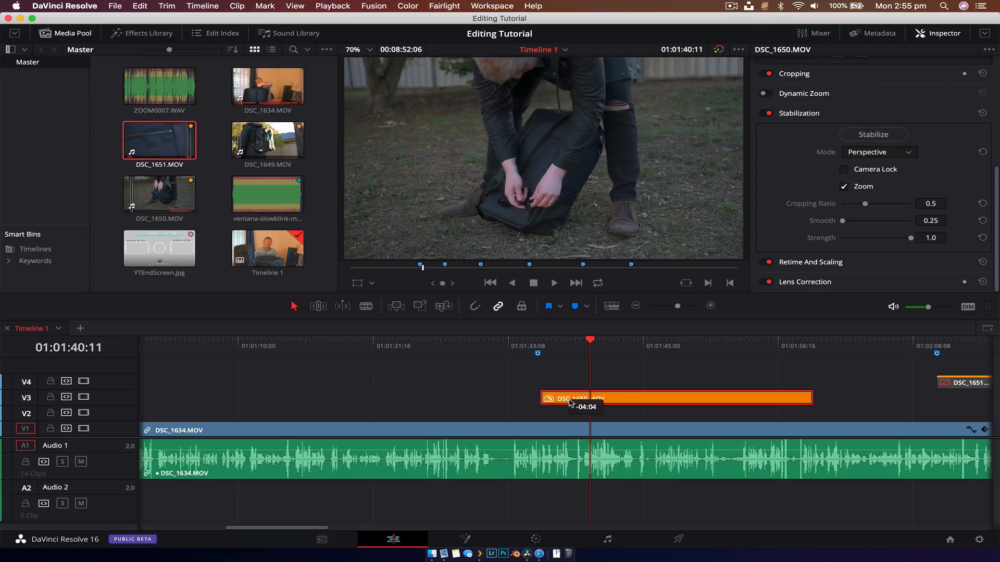
Split DSC_1650.MOV at 01:01:52:03 and delete everything after the cut
key("space")
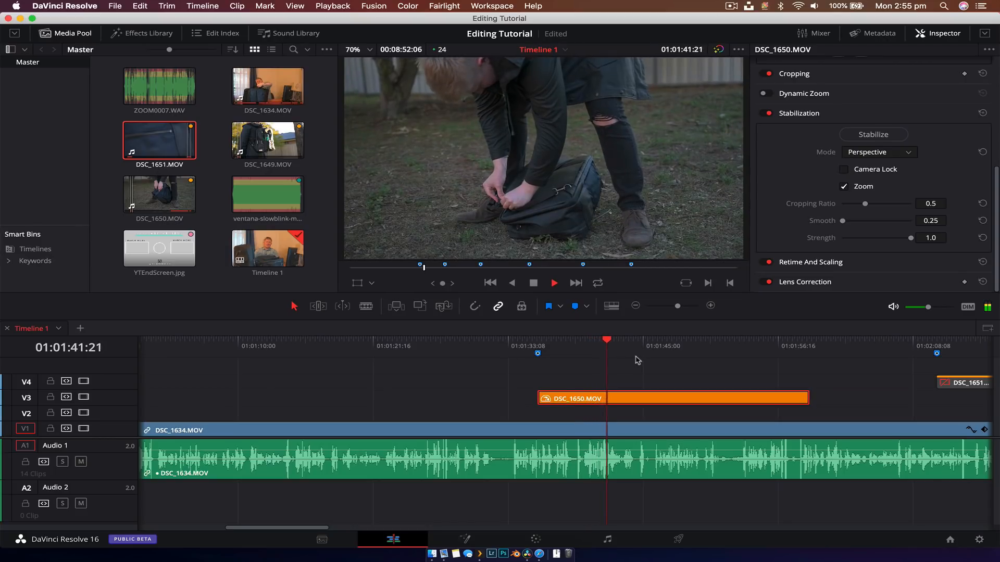
key("b")
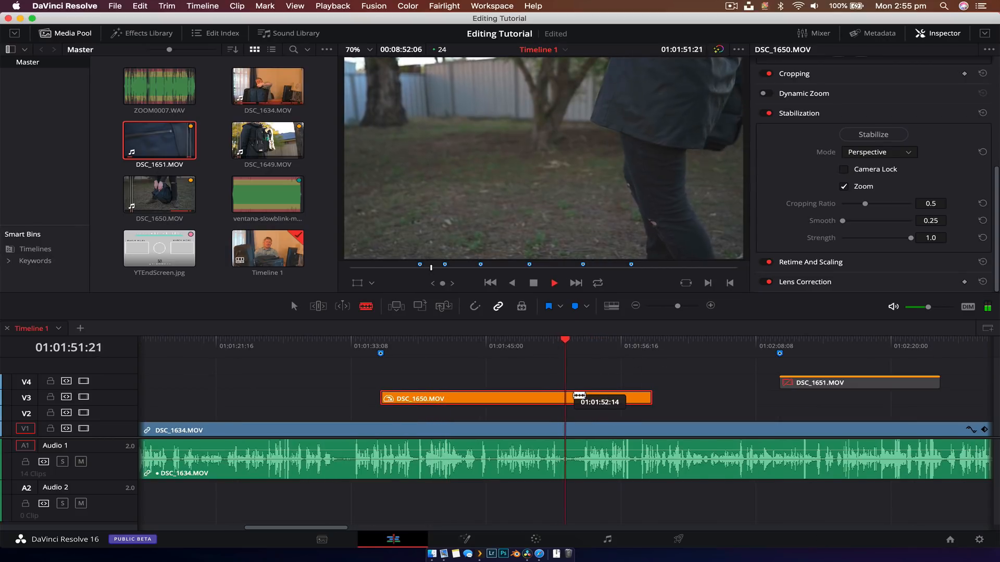
key("space")
left_click(577, 396)
key("a")
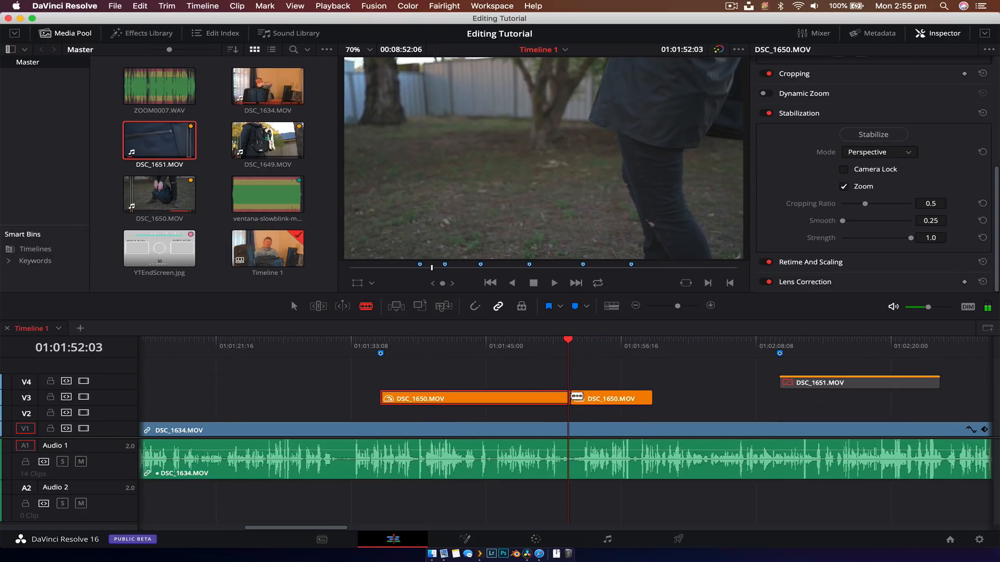
left_click(597, 398)
key("Delete")
Re-enable the disabled DSC_1651.MOV clip on V4
key("super+minus")
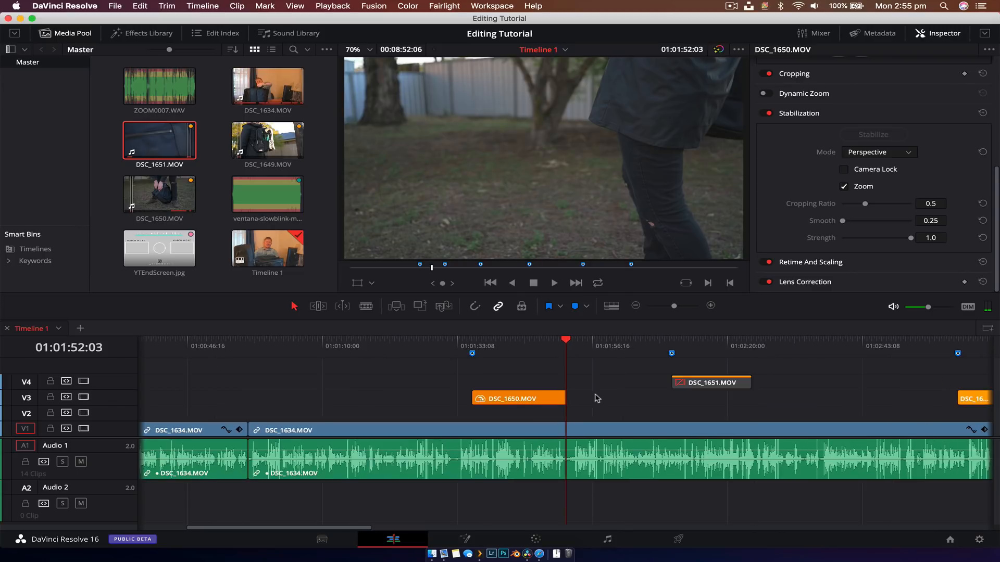
scroll(597, 396, "right", 3)
left_click(596, 383)
scroll(596, 385, "right", 5)
scroll(596, 385, "left", 5)
key("d")
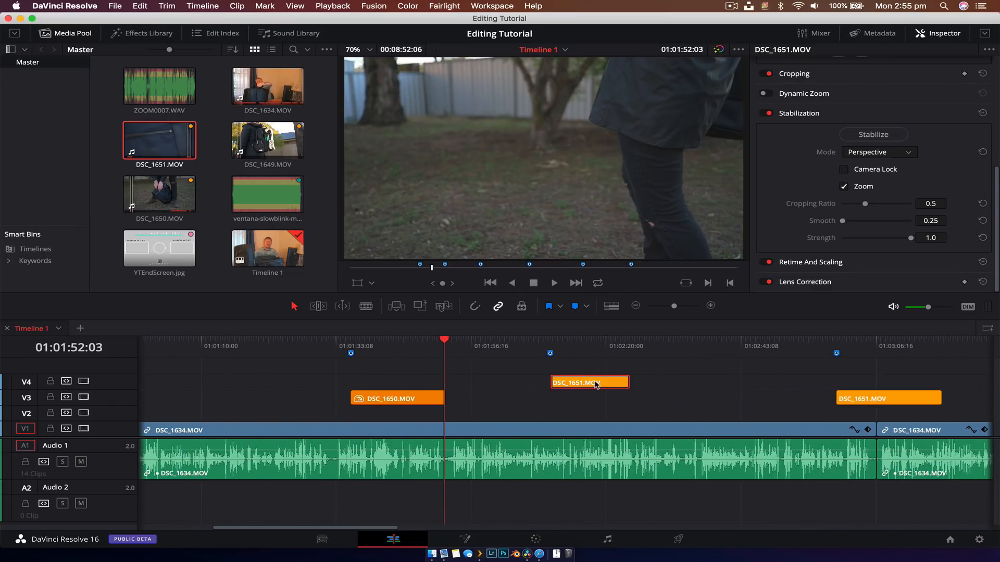
Stabilize the DSC_1651.MOV clip on V4 in Perspective mode and play the result from its marker
left_click(556, 347)
key("space")
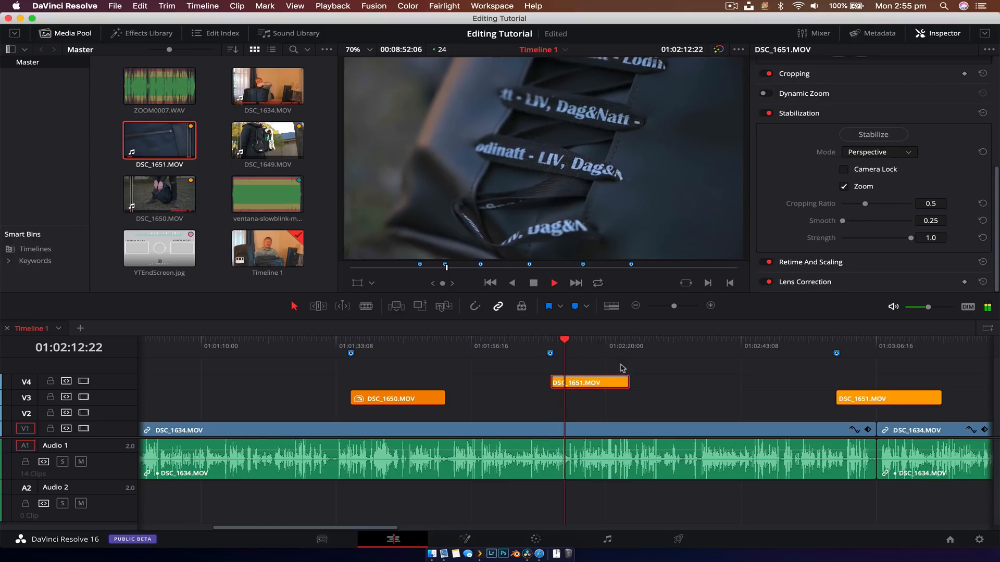
key("space")
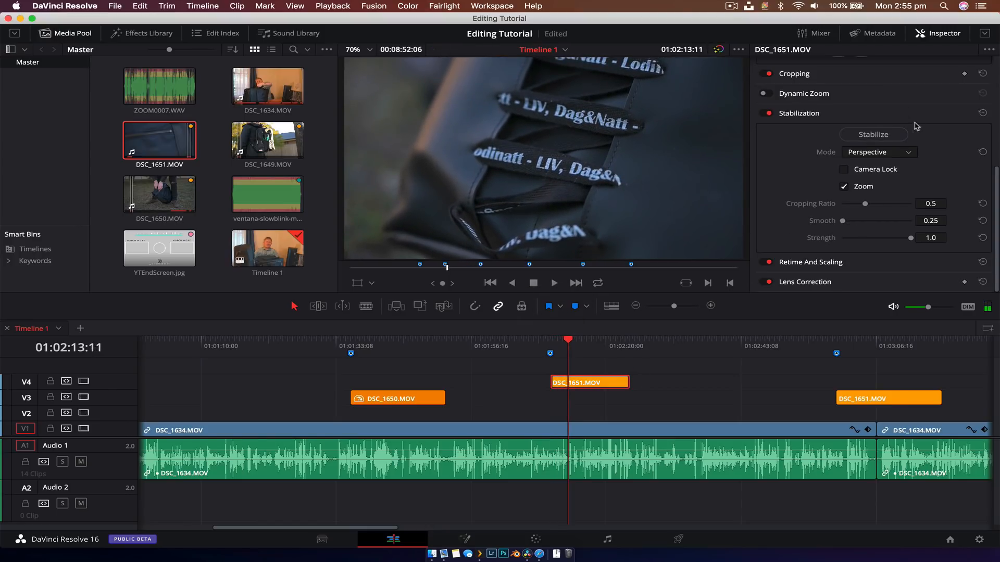
left_click(889, 135)
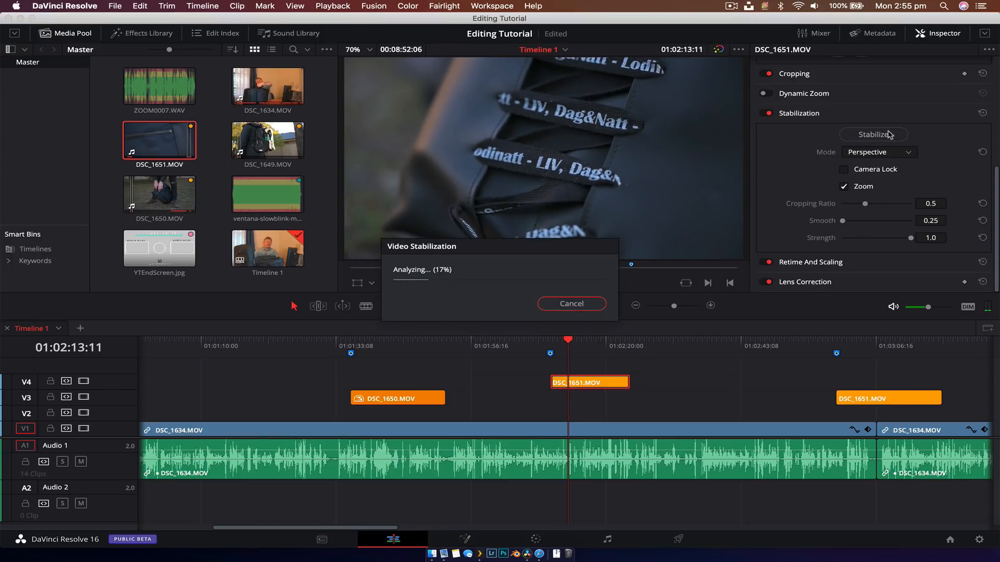
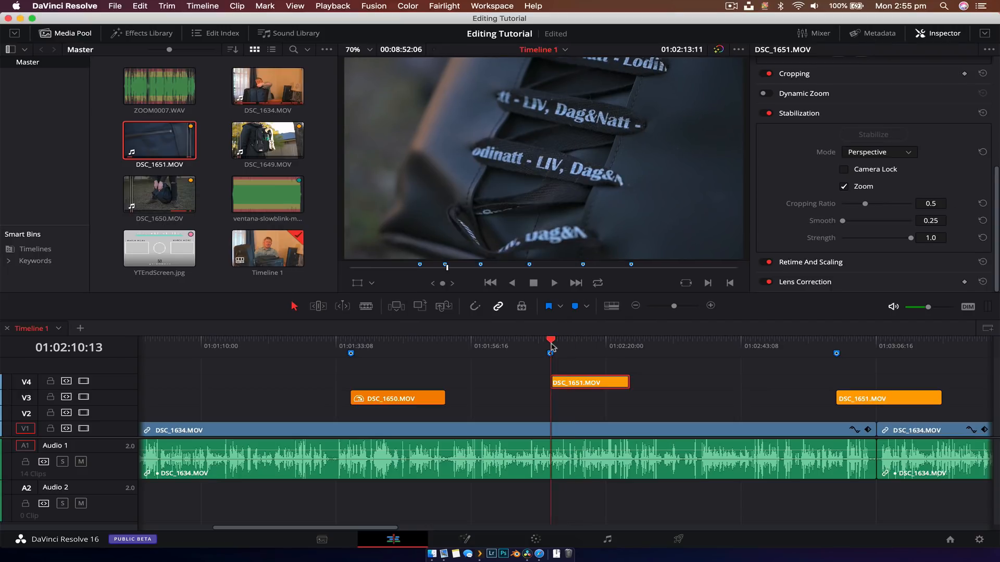
left_click(552, 348)
key("space")
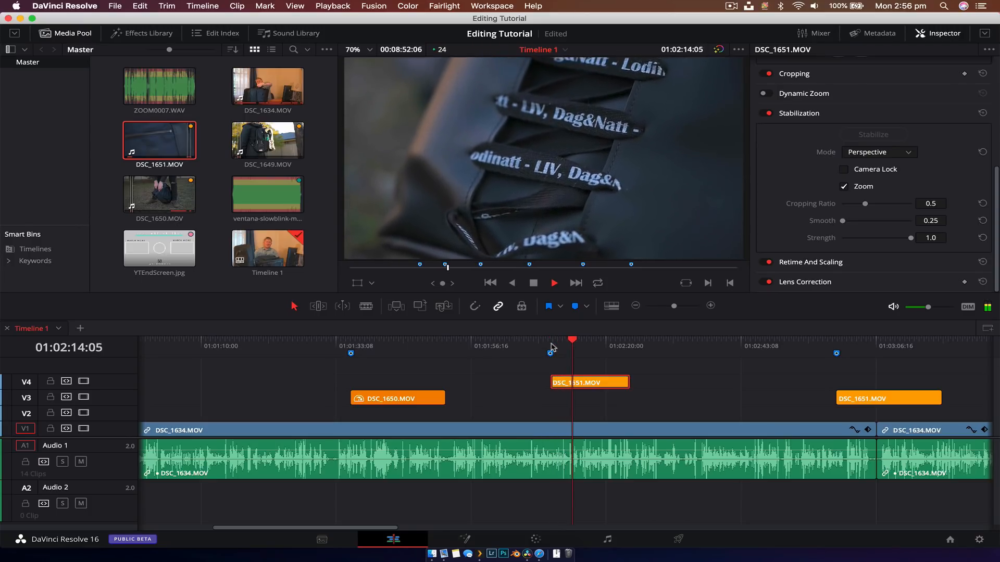
key("space")
Stabilize the DSC_1651.MOV clip on V3 in Perspective mode and play back its opening
scroll(551, 344, "right", 5)
mouse_move(551, 344)
left_mouse_down()
mouse_move(619, 345)
mouse_move(565, 345)
left_mouse_up()
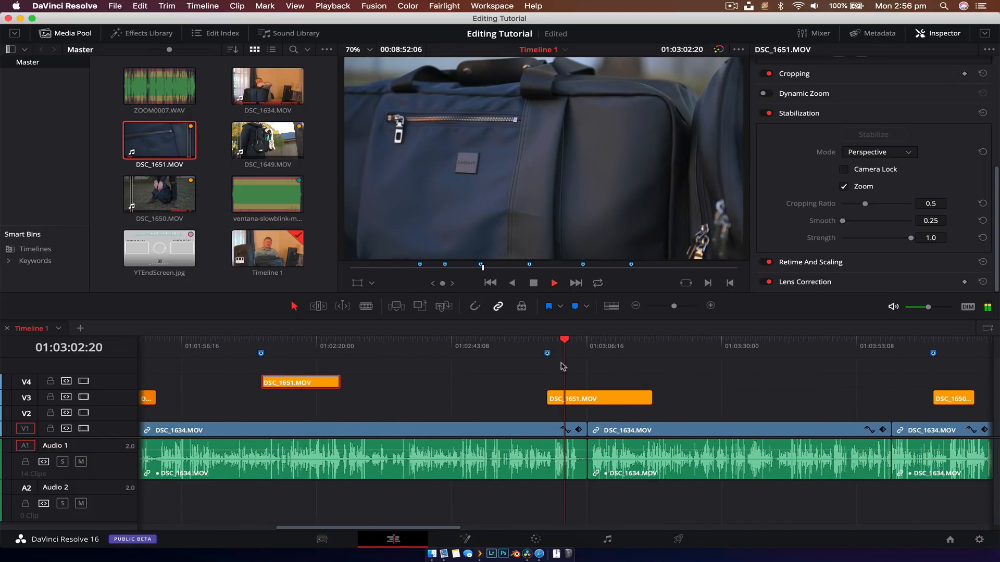
key("space")
left_click(593, 400)
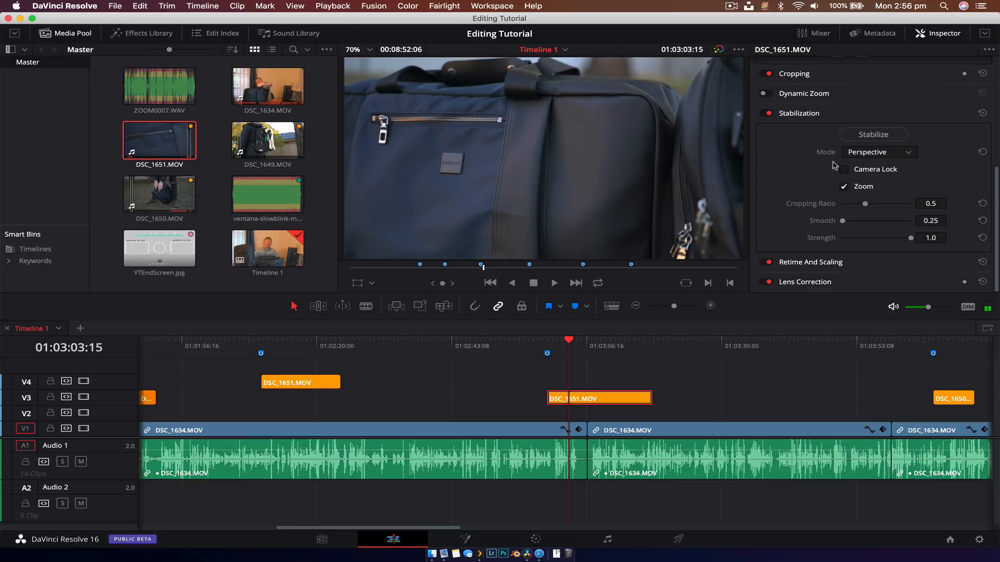
left_click(867, 133)
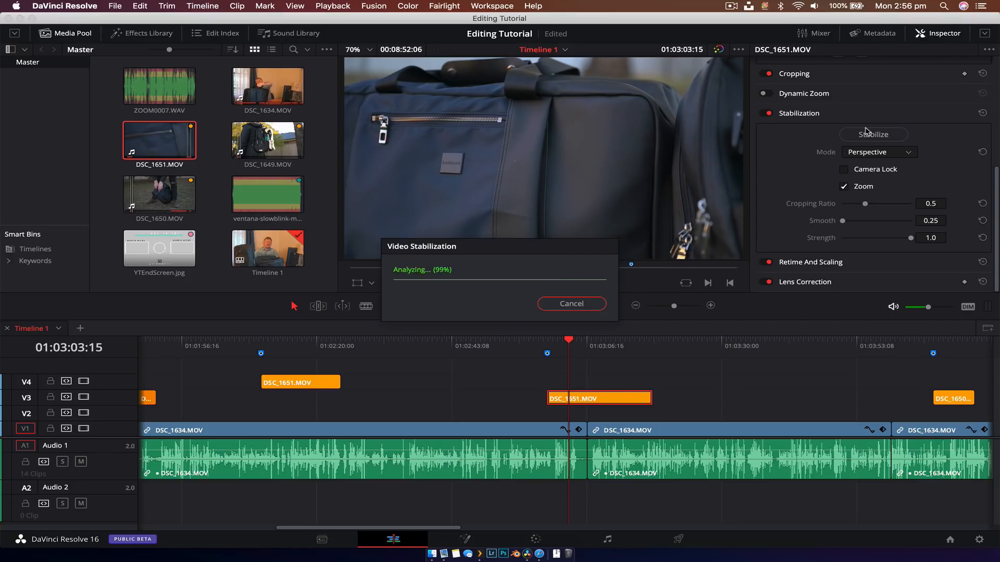
left_click(562, 358)
key("space")
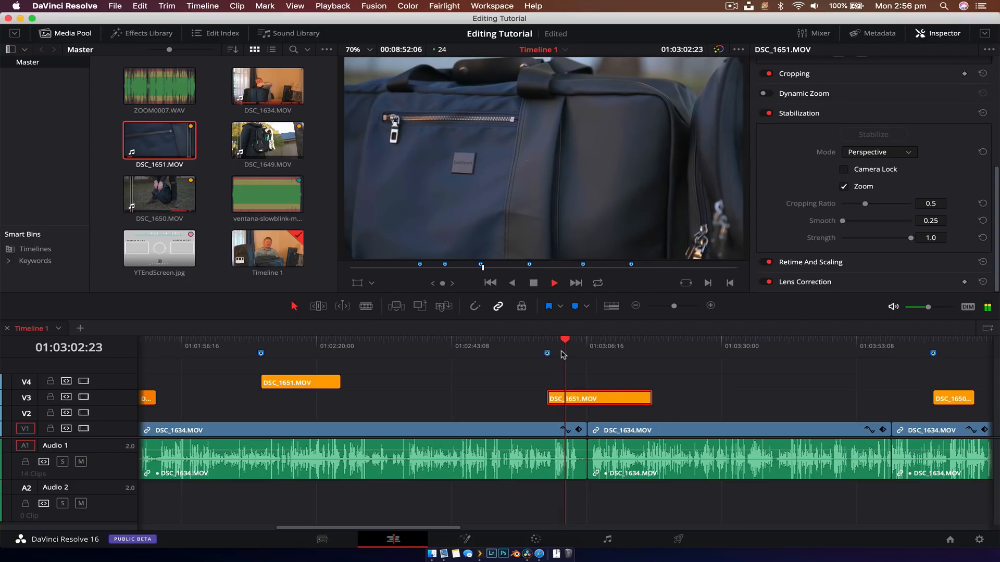
Show retime controls on the V3 DSC_1651.MOV clip and add speed points near its start and at 01:03:14:10
left_click(560, 348)
key("super+r")
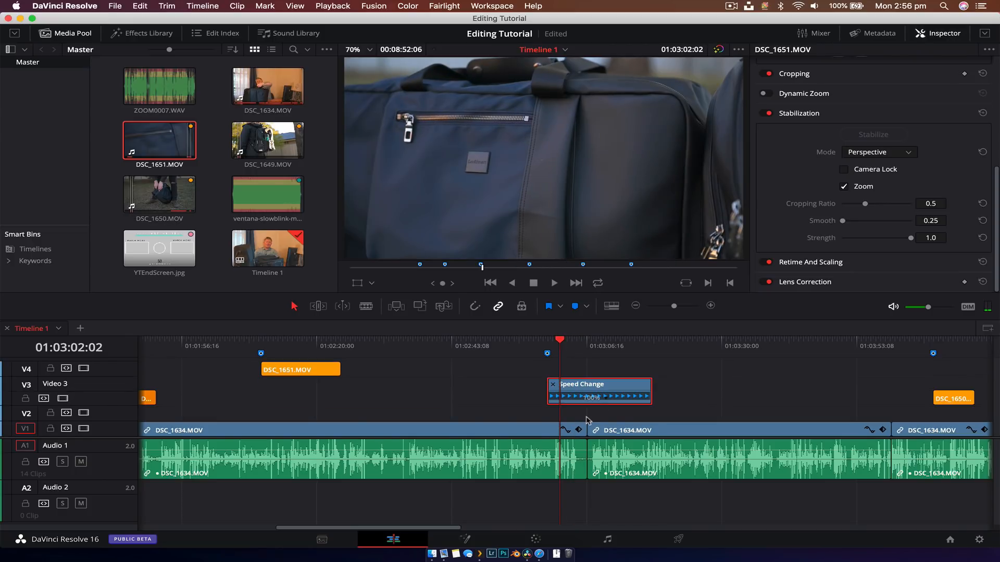
mouse_move(558, 346)
left_mouse_down()
mouse_move(547, 346)
mouse_move(565, 346)
left_mouse_up()
left_click(606, 400)
left_click(586, 415)
left_click(594, 342)
left_click_drag(596, 343, 632, 346)
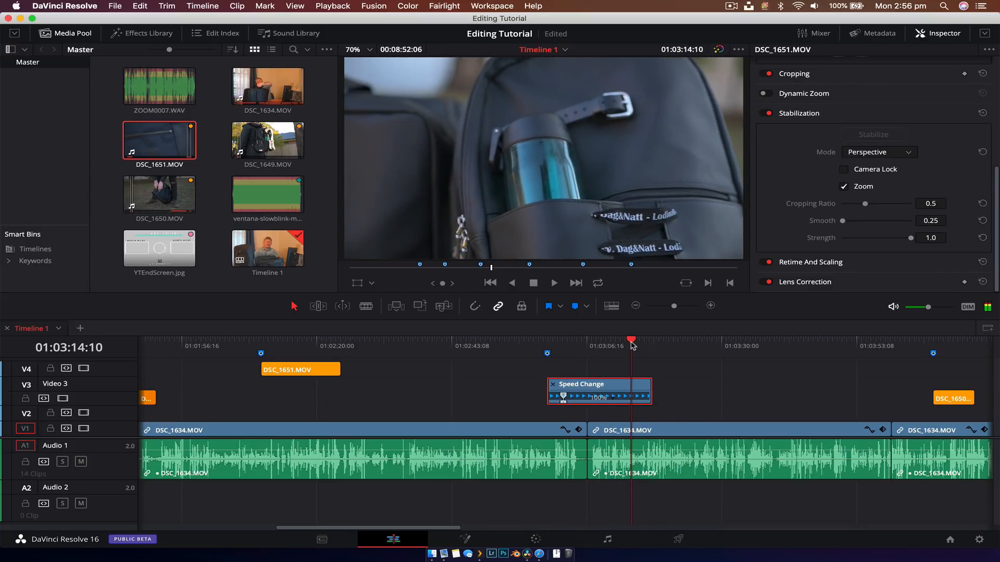
left_click(613, 400)
left_click(632, 413)
Display the retime curve of the V3 DSC_1651.MOV clip, showing Retime Speed instead of Retime Frame
key("super+equal")
key("super+equal")
right_click(477, 390)
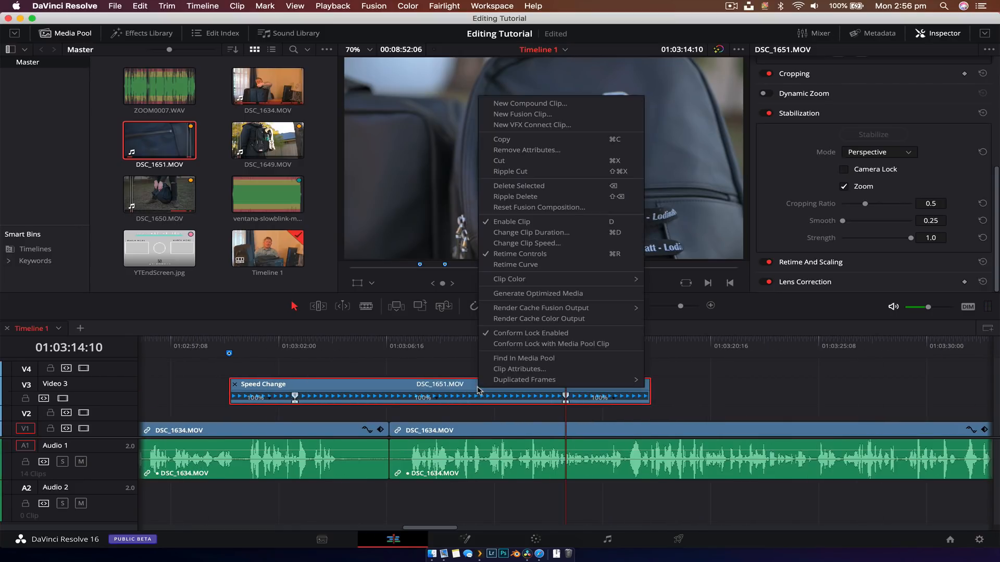
left_click(519, 277)
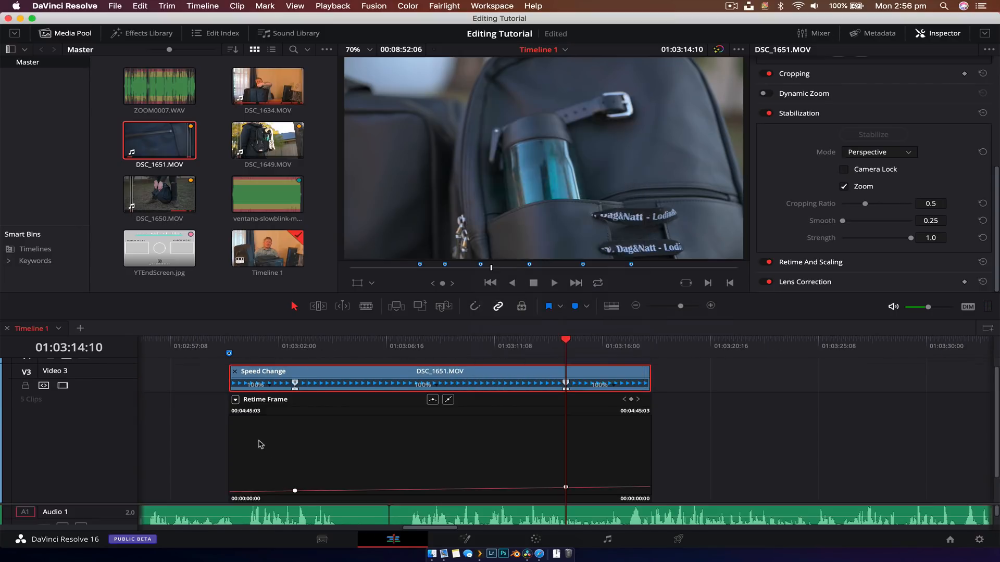
left_click(235, 400)
left_click(239, 523)
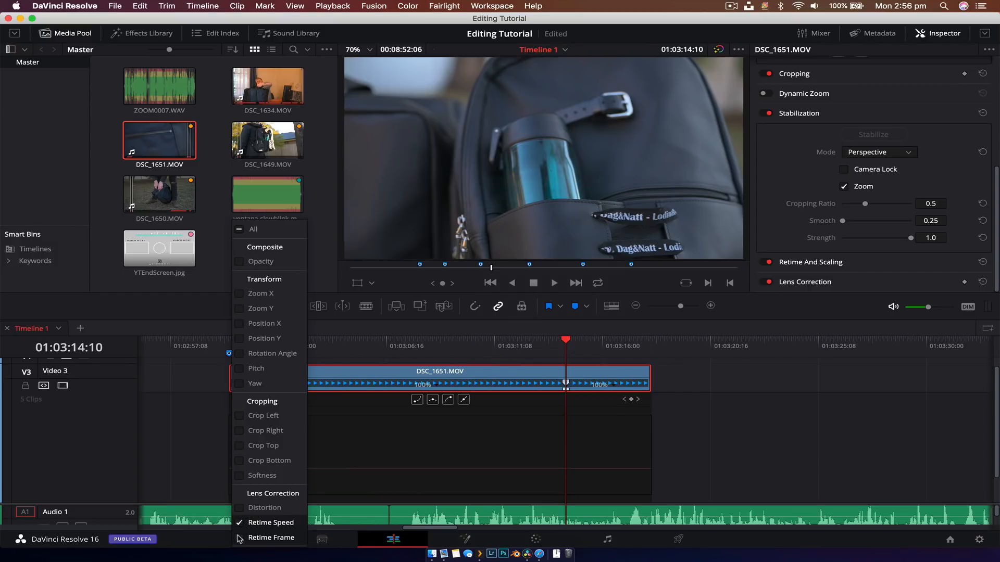
left_click(541, 354)
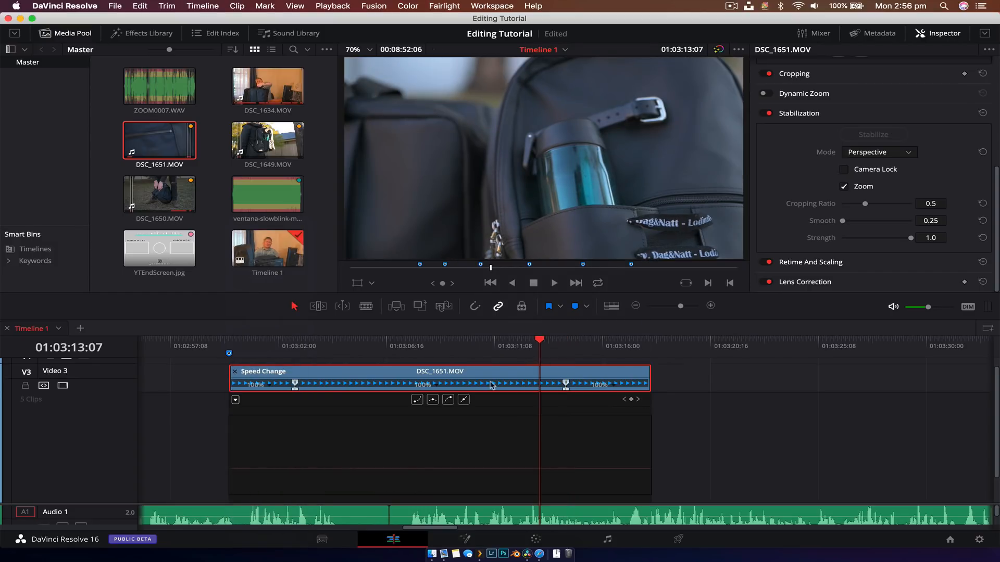
right_click(438, 388)
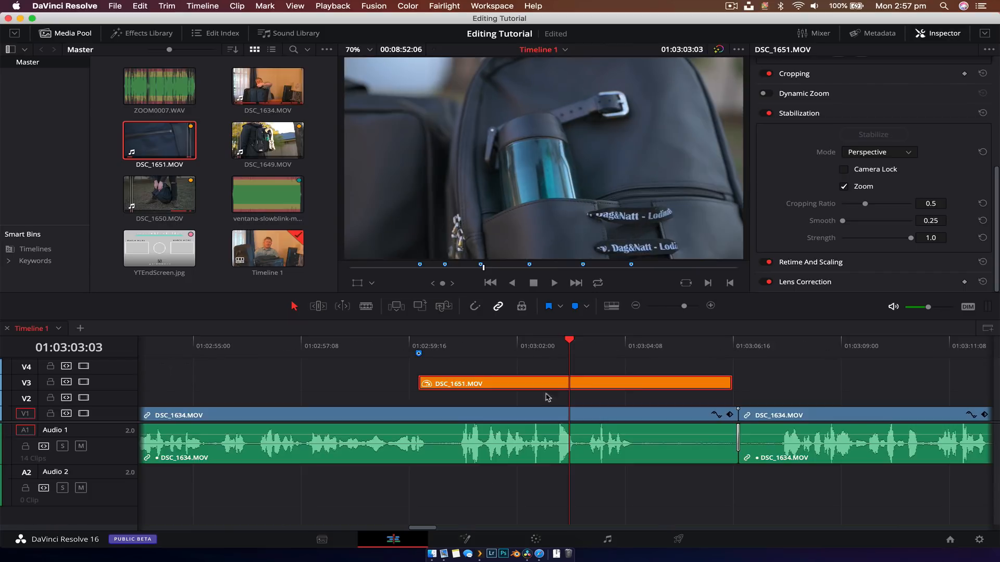
Play through the speed-ramped DSC_1651.MOV clip on V3 from its marker
left_click_drag(461, 348, 421, 348)
key("space")
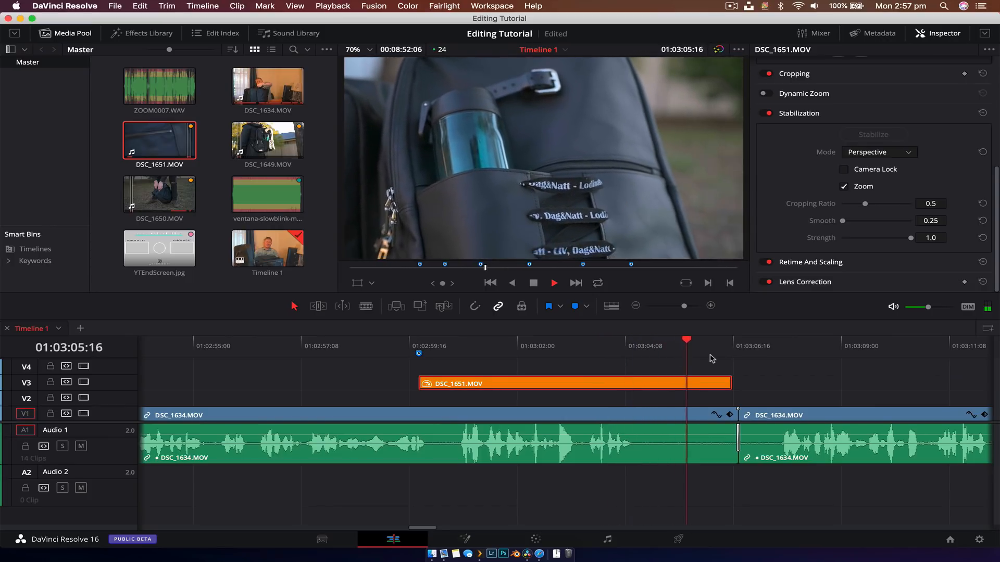
key("space")
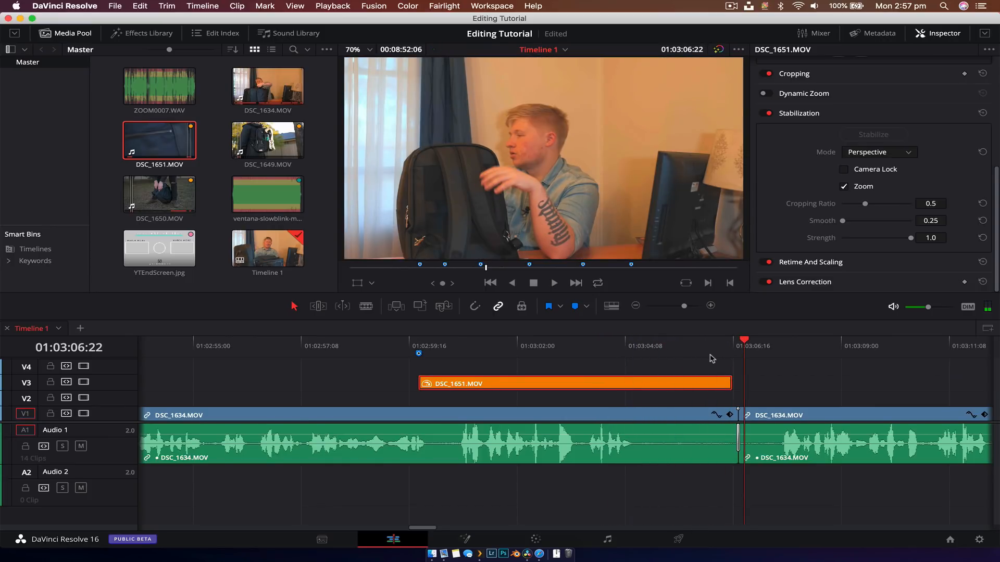
Preview the V3 B-roll clip around 01:04:11:04 and stabilize it in Perspective mode
key("super+minus")
key("super+minus")
key("super+minus")
key("super+minus")
key("super+minus")
key("super+minus")
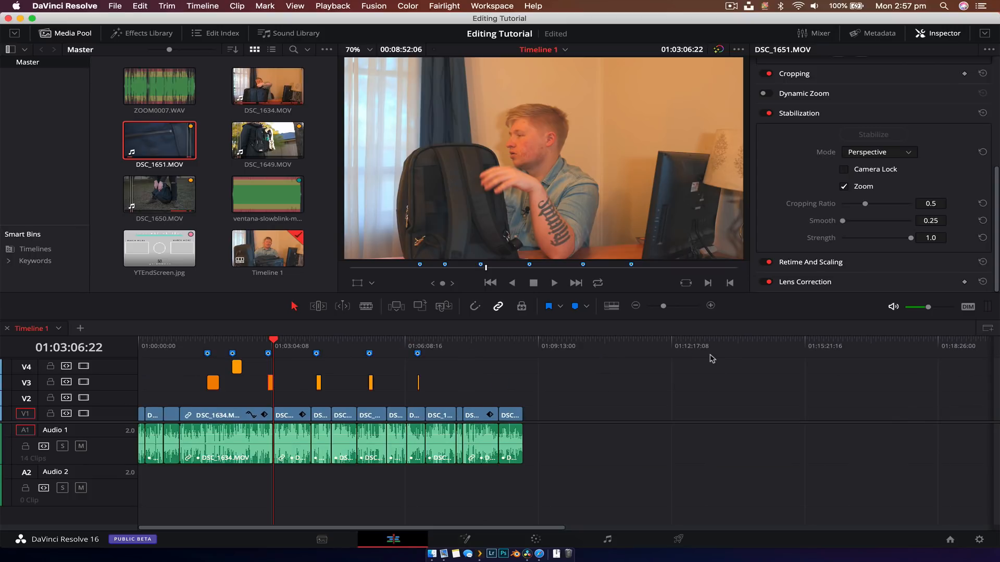
key("super+equal")
key("super+equal")
key("super+equal")
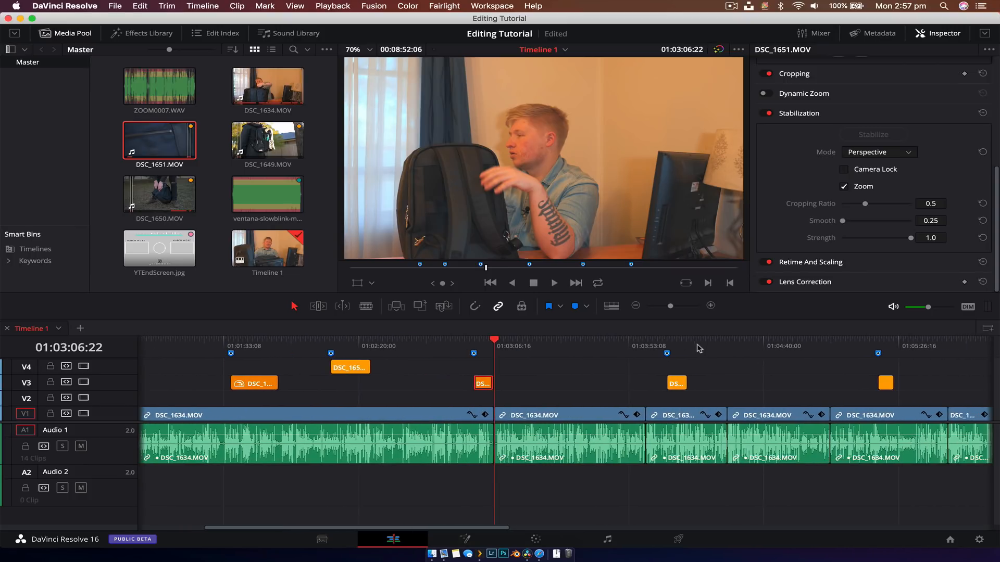
left_click(687, 346)
left_click_drag(685, 346, 678, 347)
key("space")
key("space")
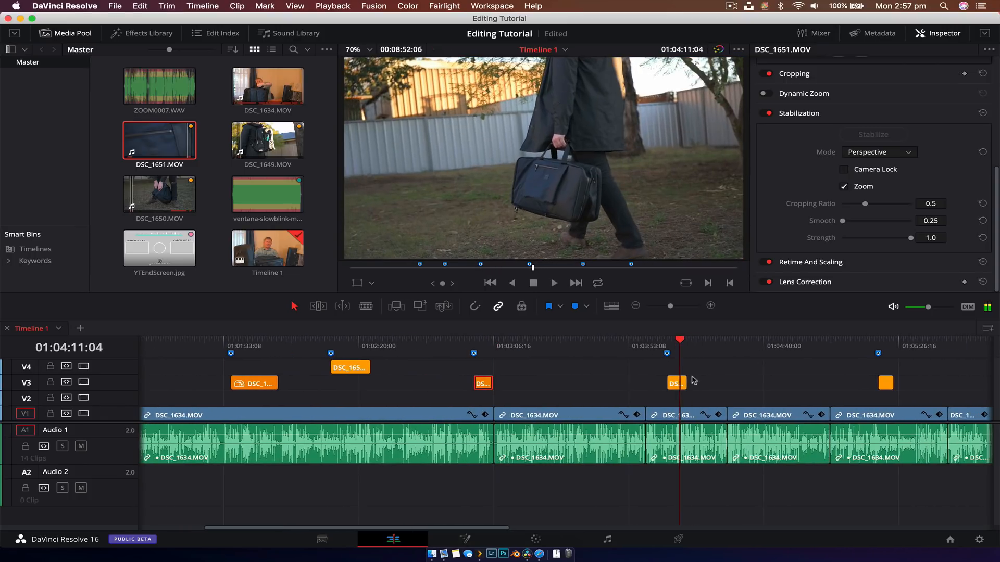
left_click(675, 384)
scroll(879, 172, "up", 5)
scroll(878, 172, "down", 5)
left_click(880, 136)
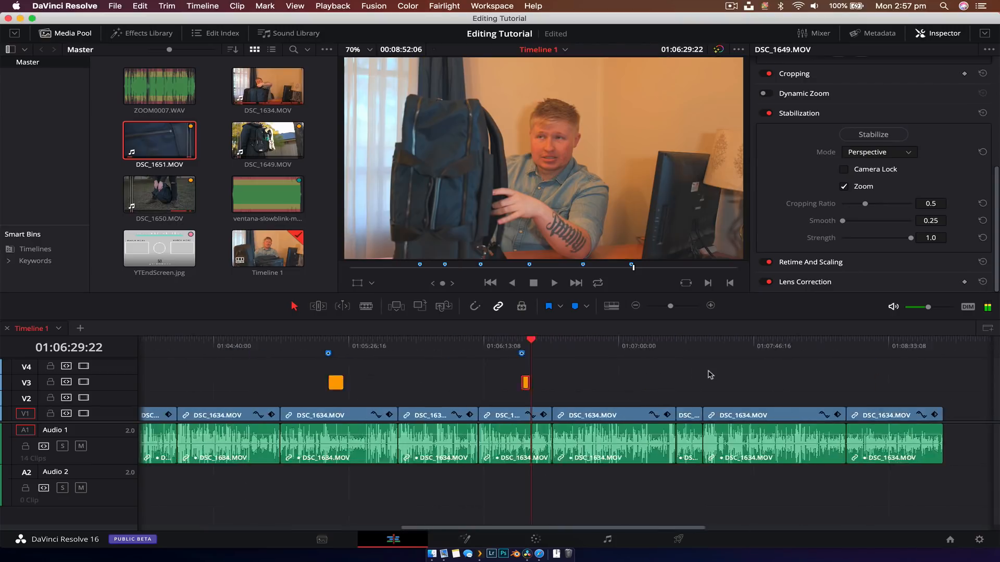
Move the DSC_1651.MOV B-roll clip from V4 down to V3, keeping it near its marker
scroll(711, 375, "down", 3)
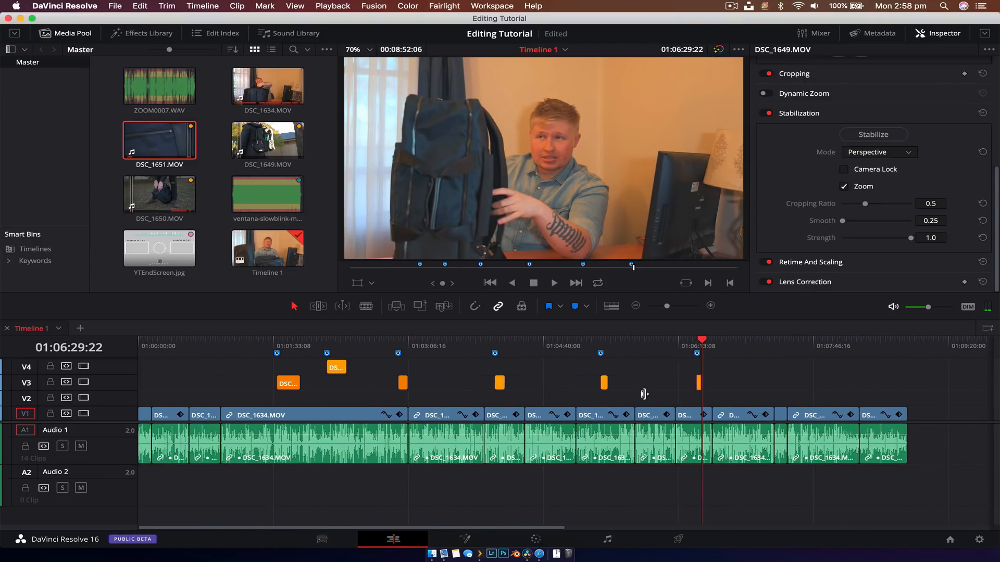
left_click_drag(335, 375, 337, 381)
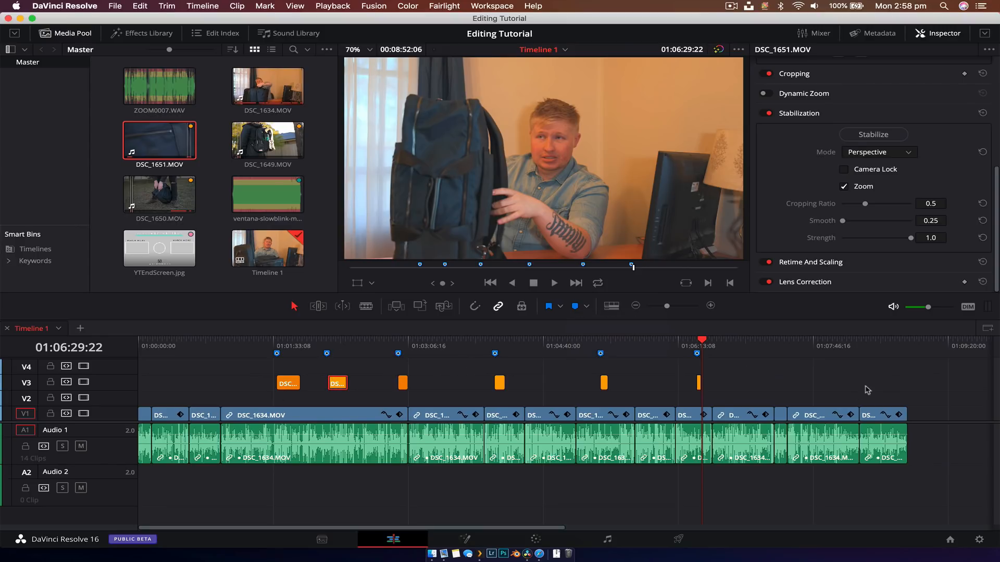
Place YTEndScreen.jpg on V1 directly after the last DSC_1634.MOV clip and extend its end by about 5 seconds
left_click(894, 384)
left_click_drag(894, 350, 896, 350)
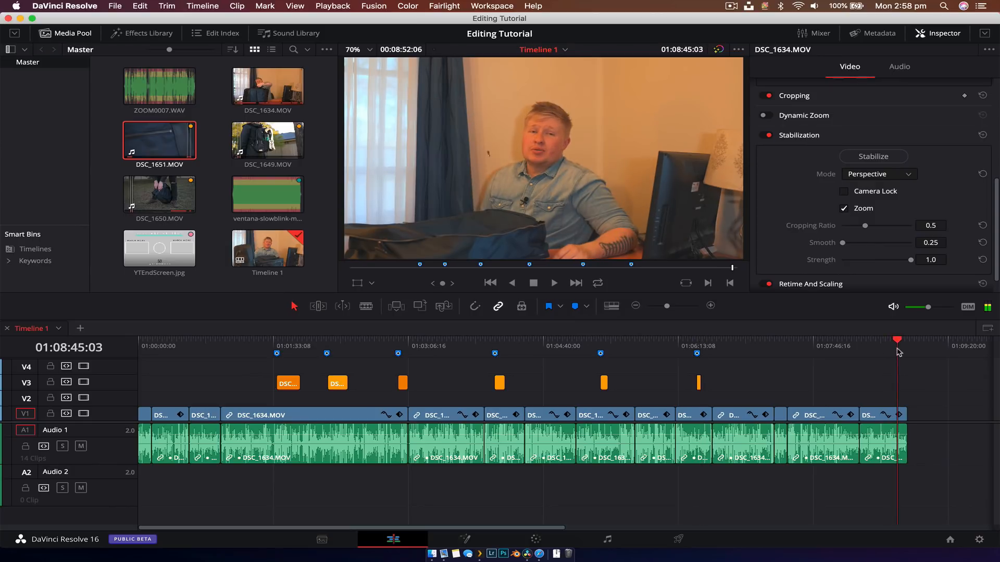
left_click_drag(143, 264, 909, 414)
left_click(915, 340)
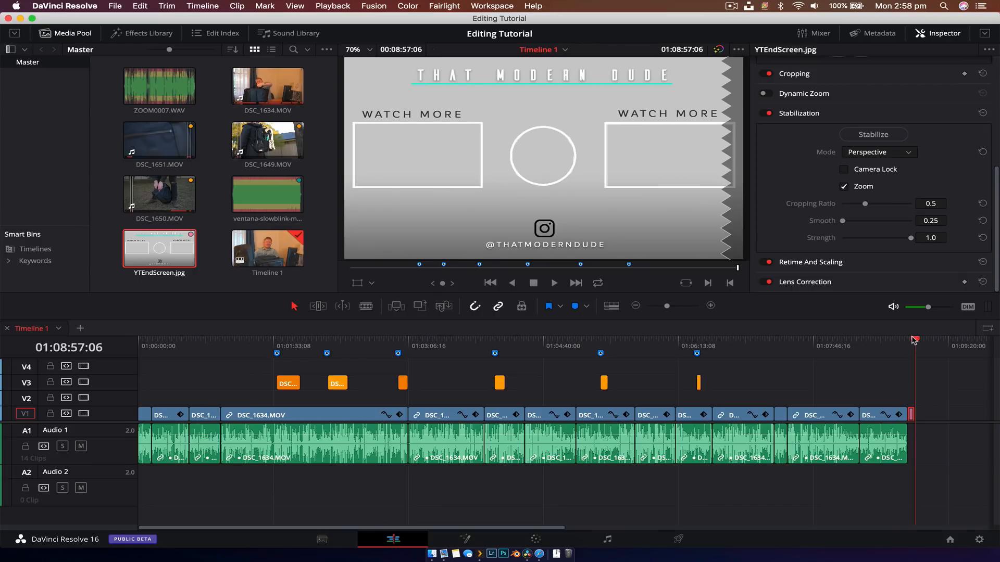
key("super+equal")
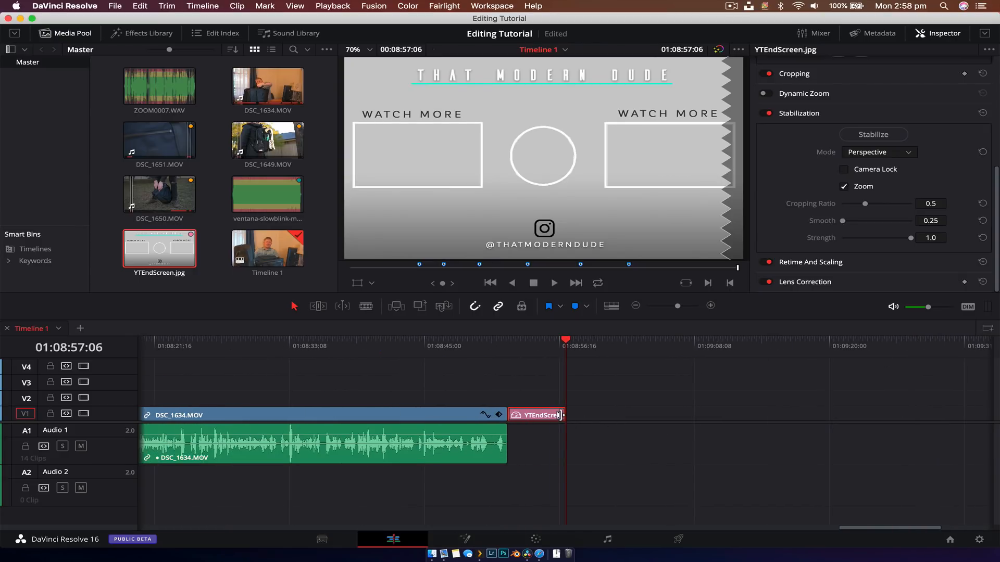
left_click(560, 415)
left_click_drag(569, 412, 621, 415)
Add a transition at the cut between the last DSC_1634.MOV clip and YTEndScreen.jpg, and play across it
left_click(507, 416)
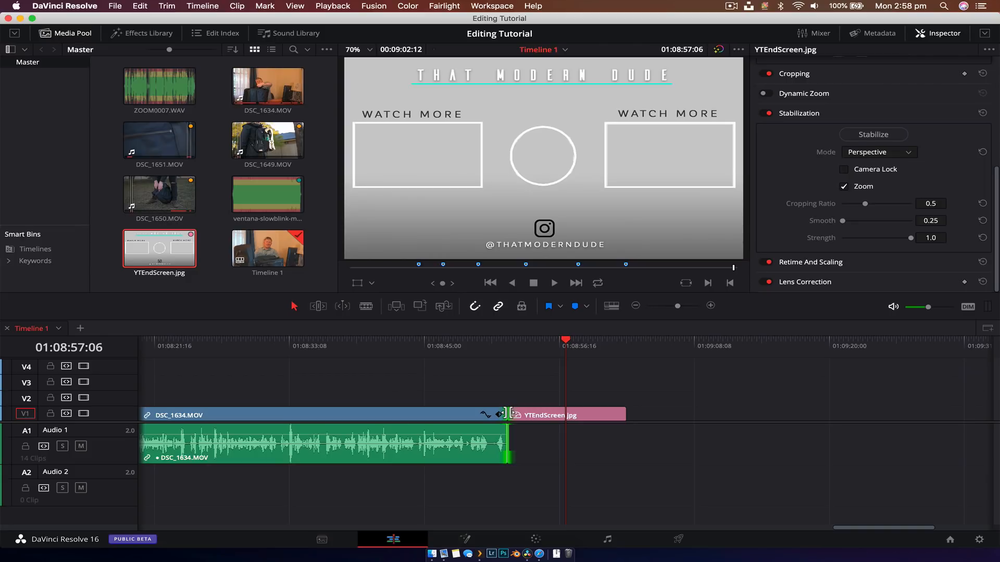
right_click(507, 414)
left_click(533, 441)
left_click(503, 345)
key("space")
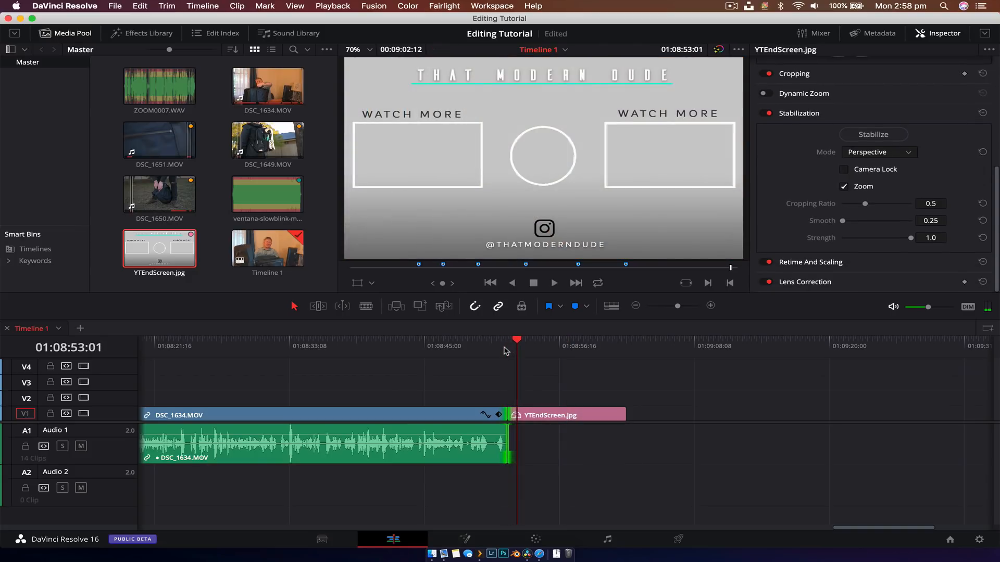
Place the ventana-slowblink music file on Audio 2 at the start of the timeline
key("shift+z")
mouse_move(898, 346)
left_mouse_down()
mouse_move(907, 345)
mouse_move(599, 344)
left_mouse_up()
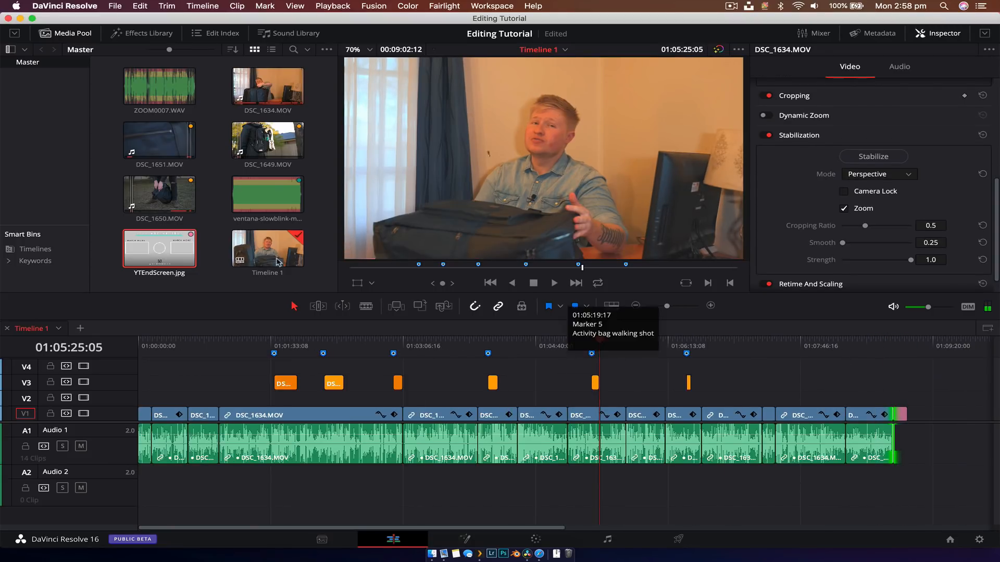
left_click_drag(266, 204, 136, 482)
left_click_drag(269, 215, 139, 479)
left_click_drag(194, 354, 161, 353)
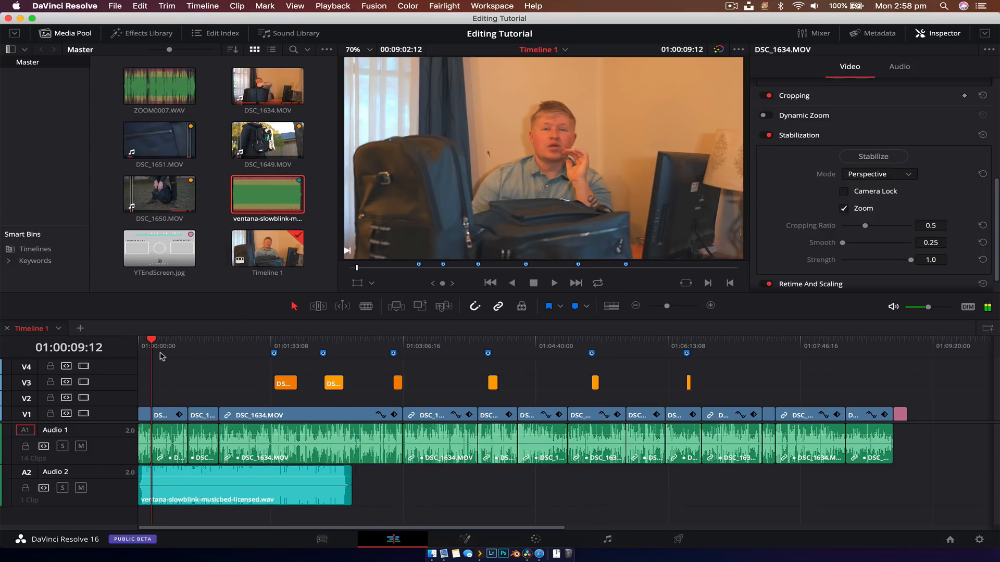
Set the music clip's volume to -28 and play the opening to check it against the speech
key("super+equal")
key("super+equal")
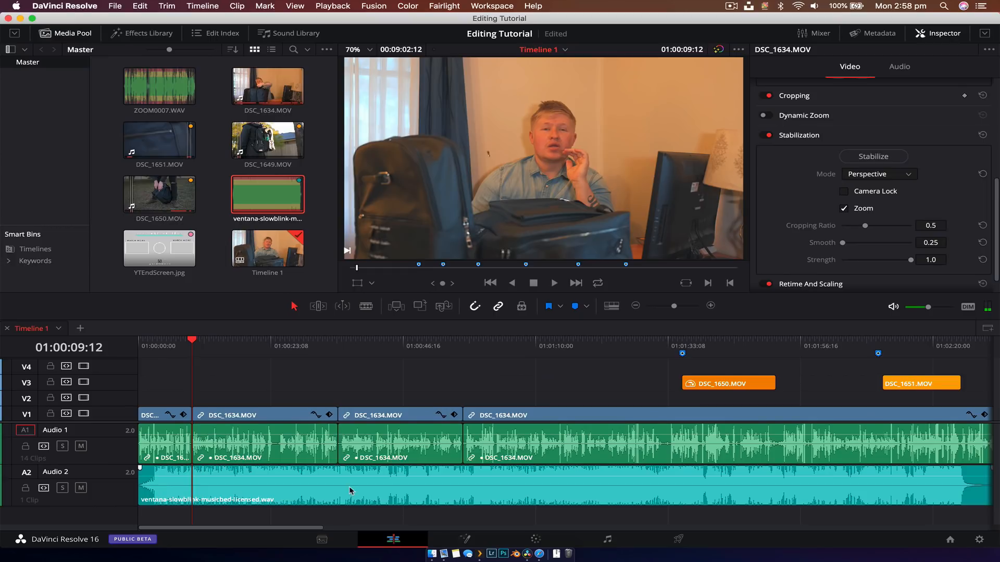
left_click(351, 491)
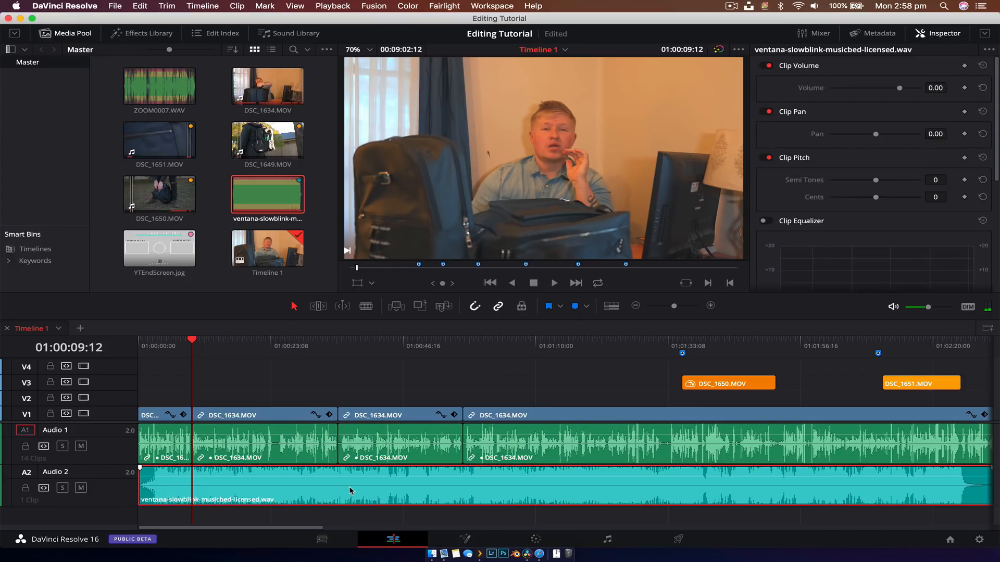
left_click(937, 88)
type("-28")
key("Return")
left_click(156, 349)
key("space")
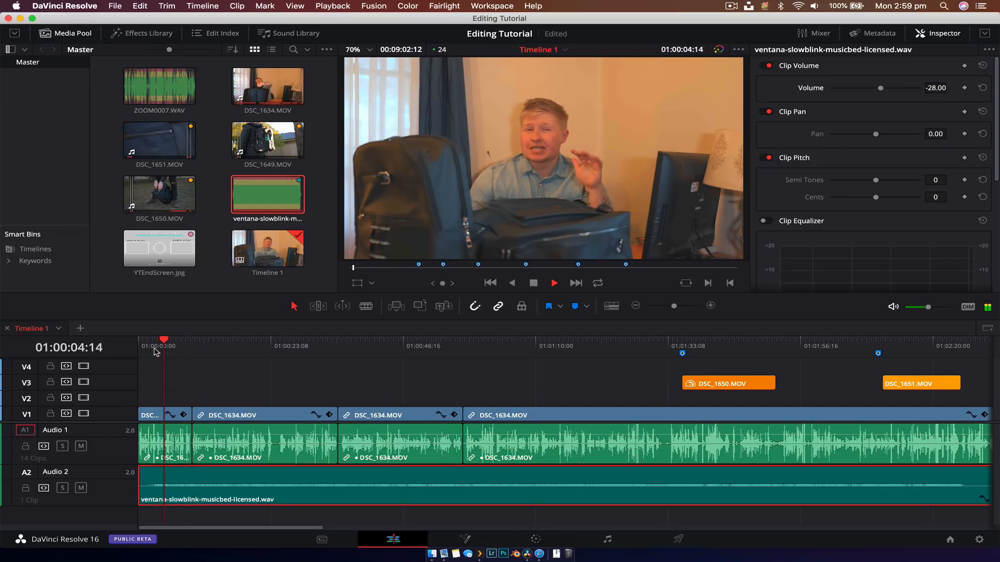
key("XF86AudioRaiseVolume")
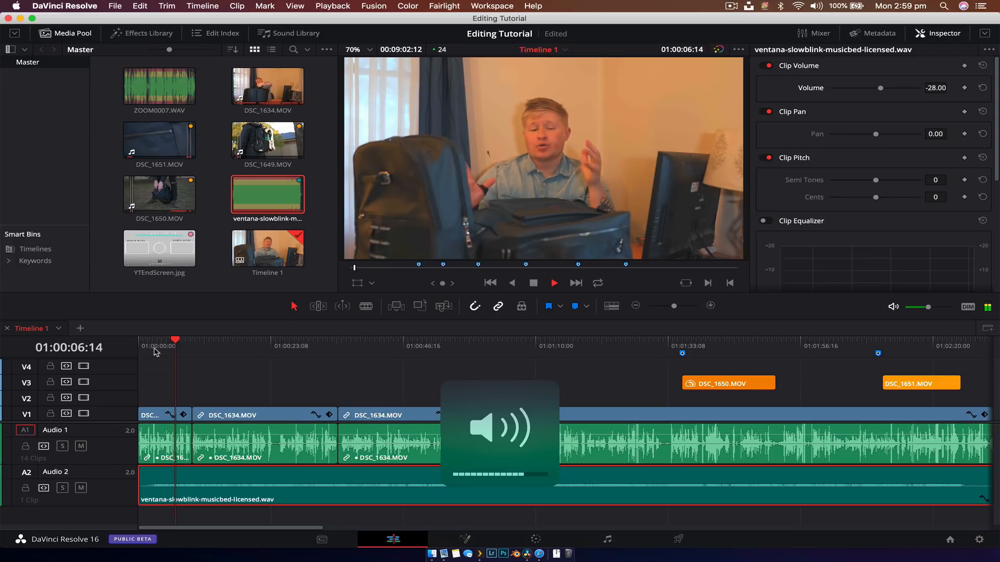
key("space")
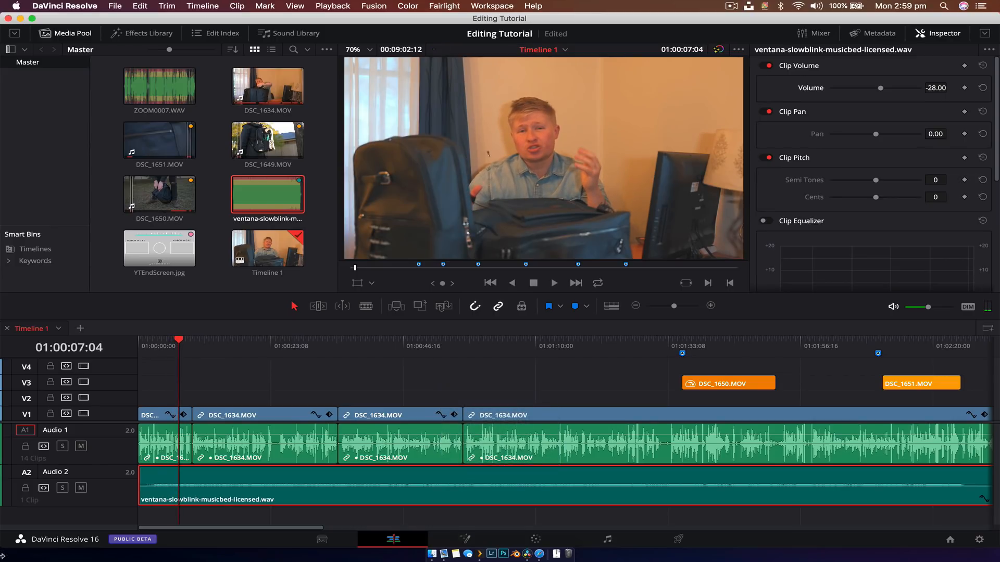
Delete the quietened music clip from Audio 2 and place a fresh copy of it at the timeline start
scroll(473, 484, "right", 2)
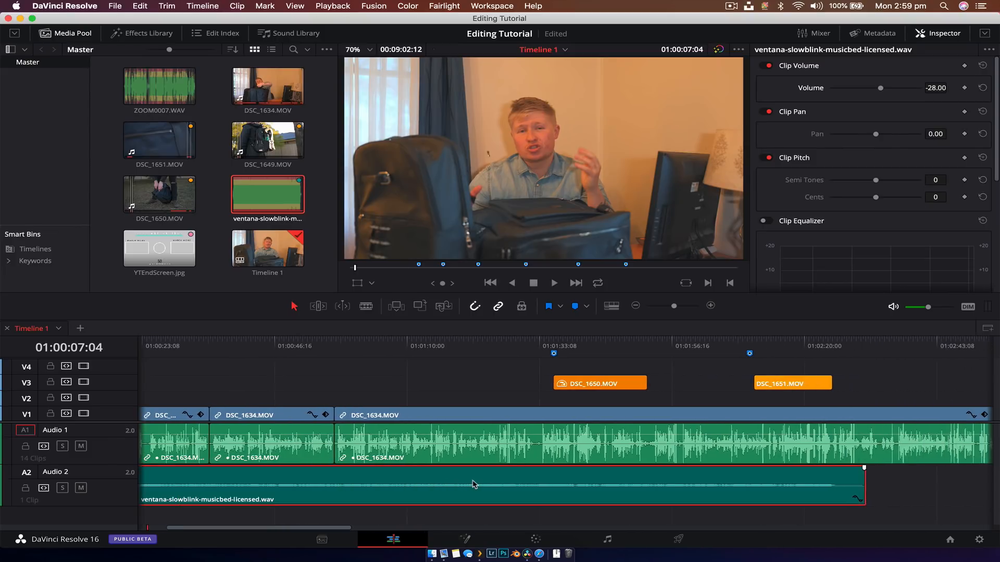
scroll(474, 484, "left", 2)
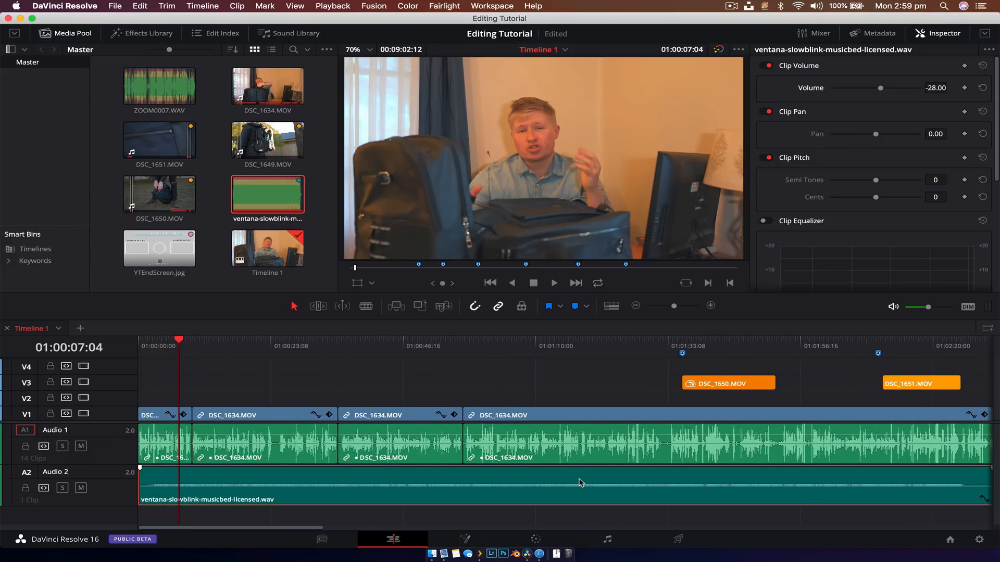
key("BackSpace")
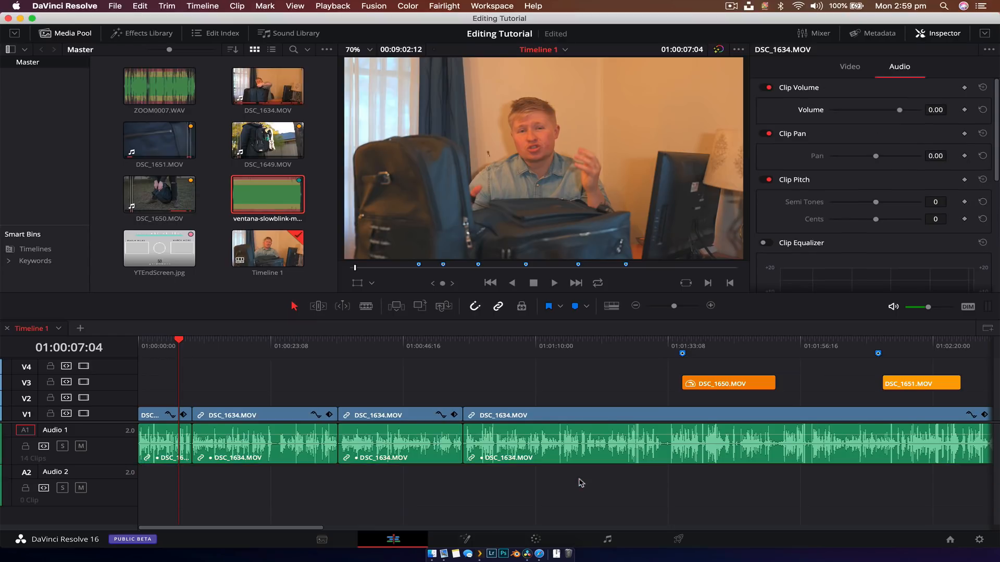
left_click_drag(266, 203, 140, 485)
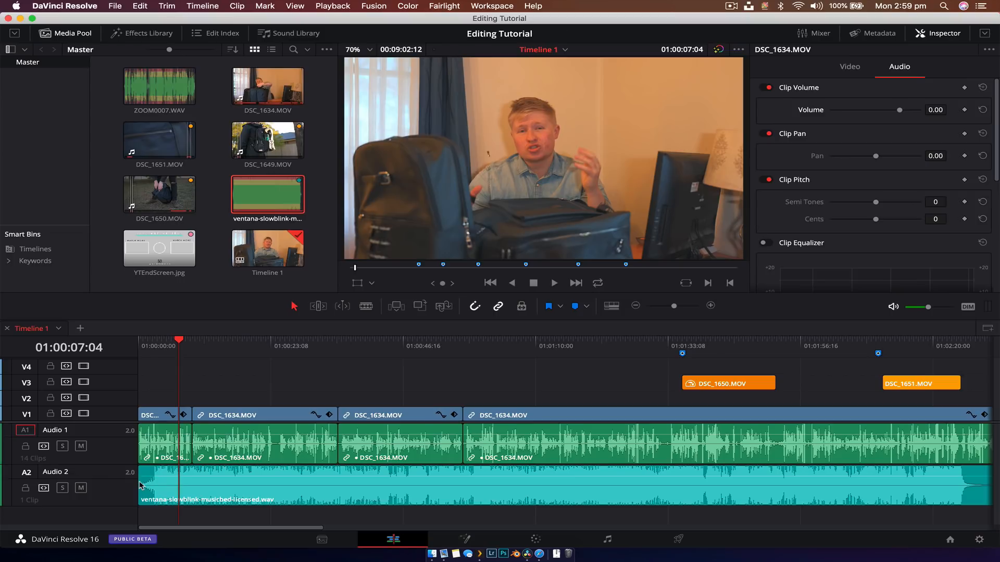
Split the Audio 2 music clip at 01:02:22:01, just before its closing fade
scroll(588, 470, "right", 10)
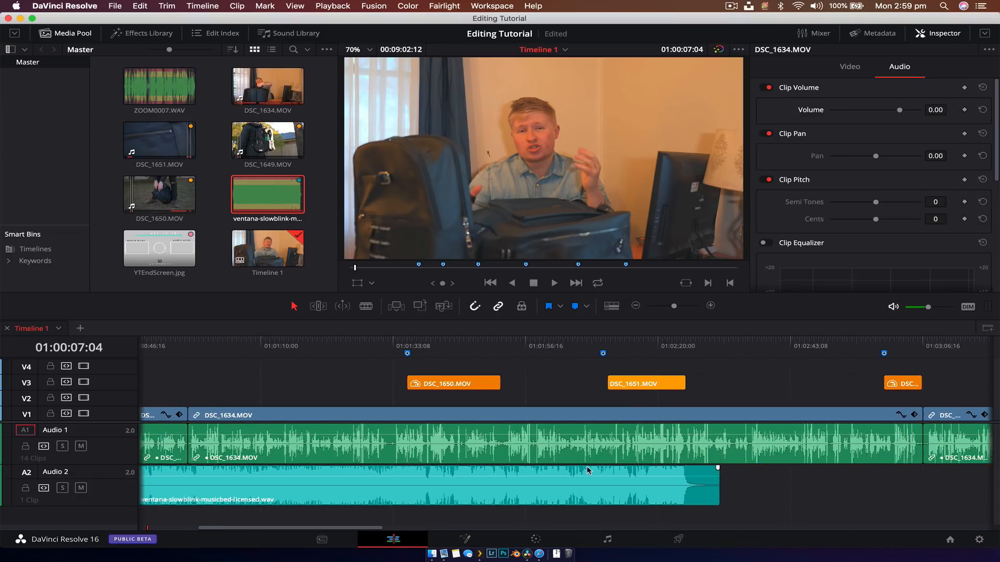
key("shift+z")
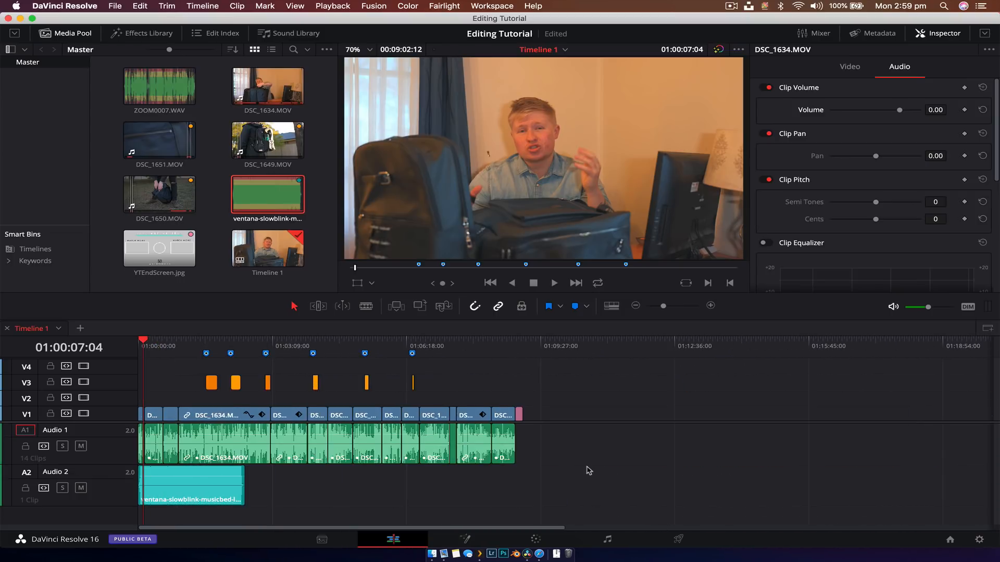
key("shift+z")
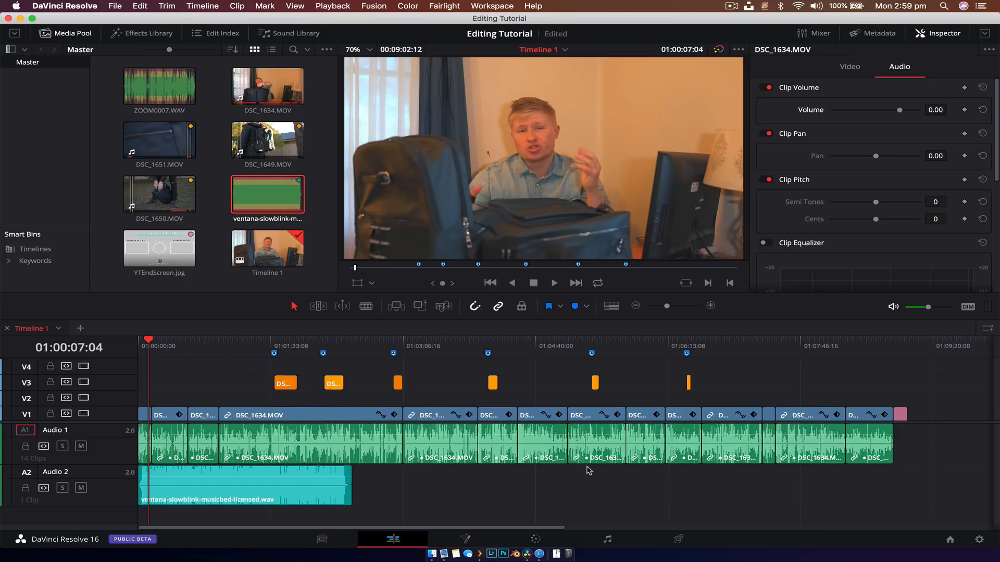
scroll(588, 471, "right", 3)
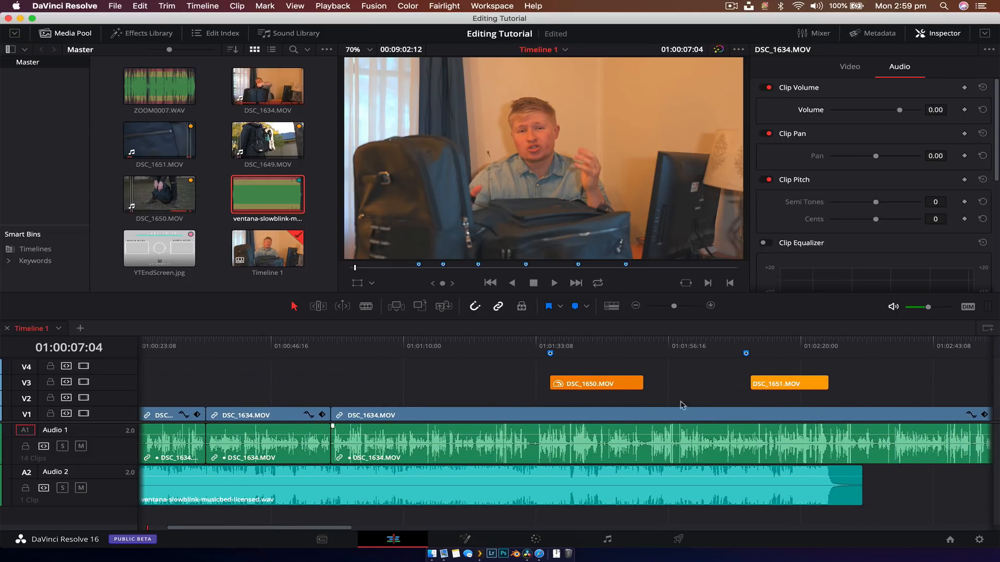
left_click(815, 346)
key("super+equal")
key("super+equal")
key("super+equal")
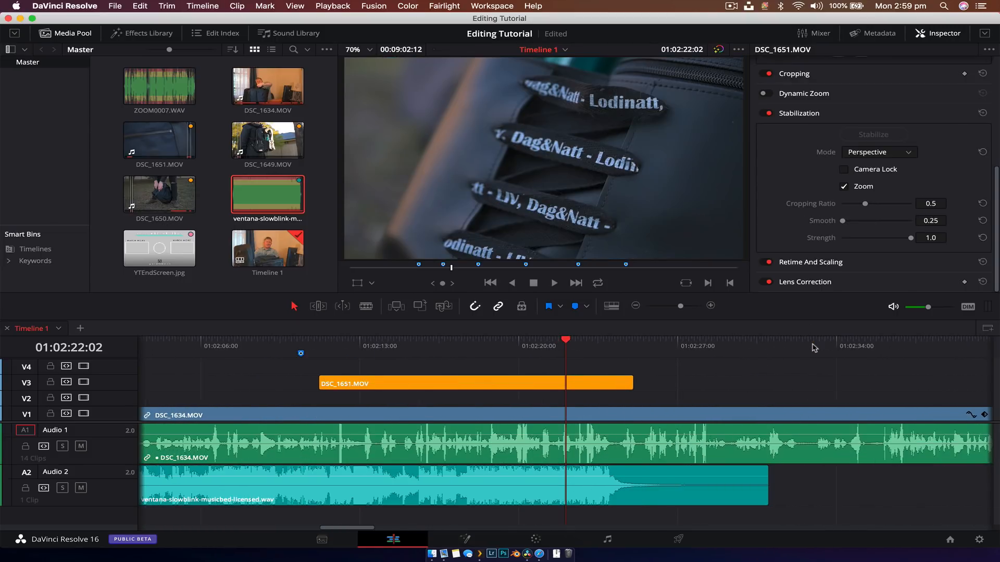
key("super+equal")
key("super+equal")
key("super+equal")
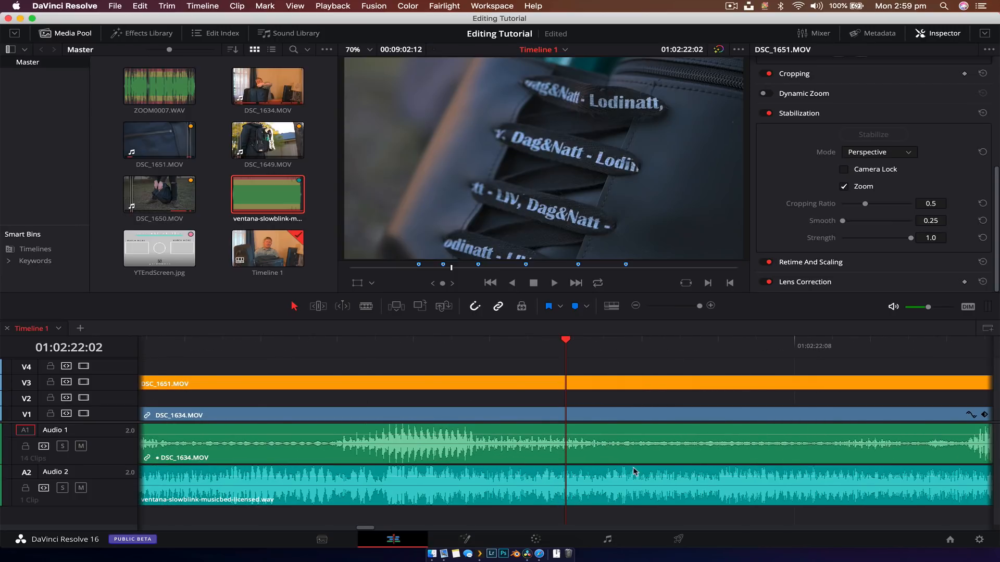
left_click(534, 489)
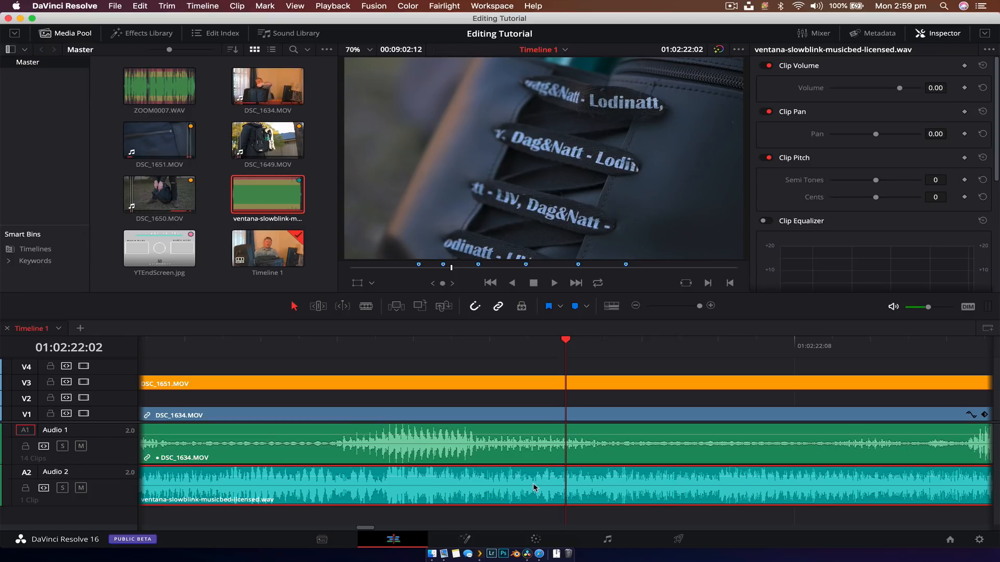
key("b")
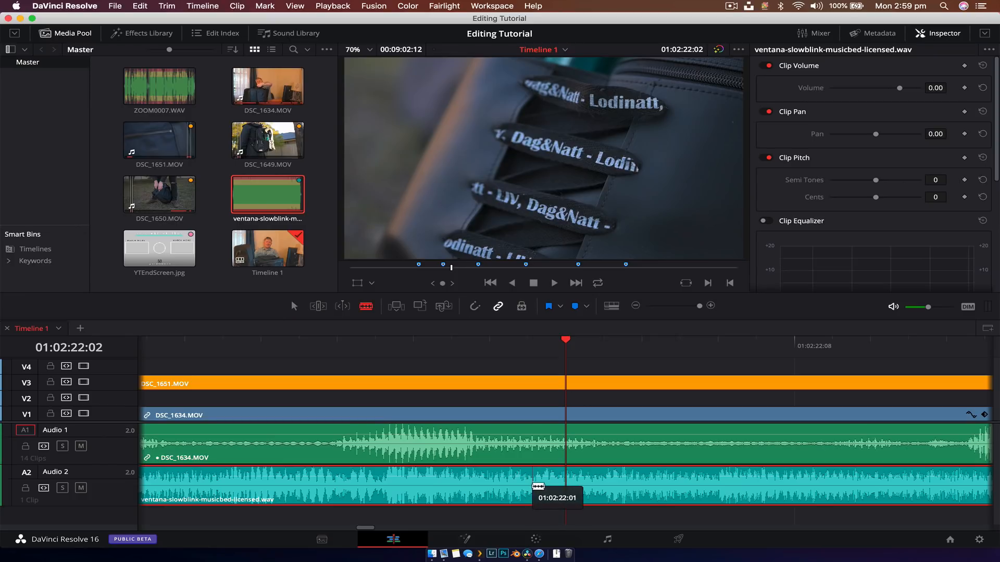
left_click(534, 487)
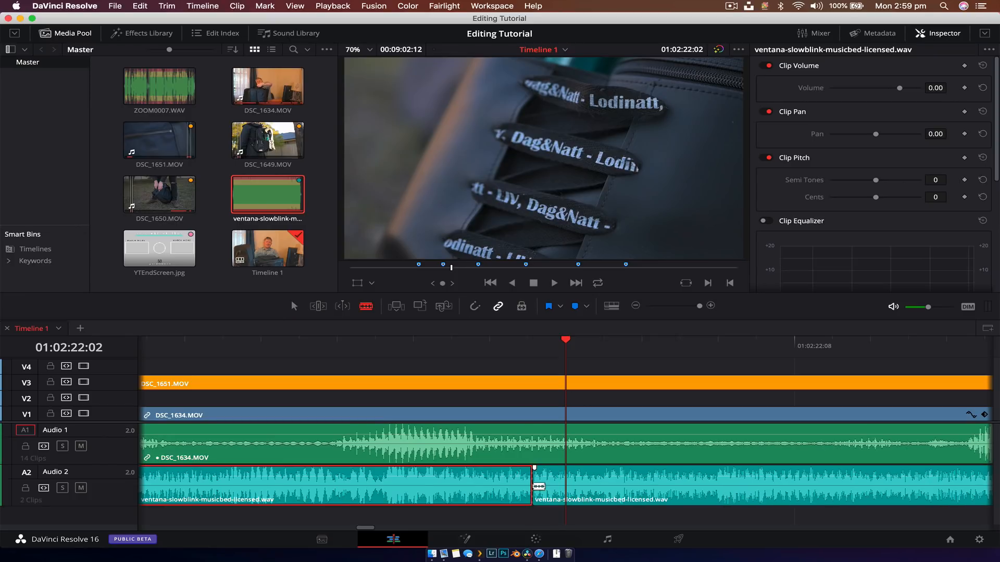
Move the short ending piece of the music on Audio 2 to the end of the timeline, beneath YTEndScreen.jpg
scroll(539, 487, "left", 5)
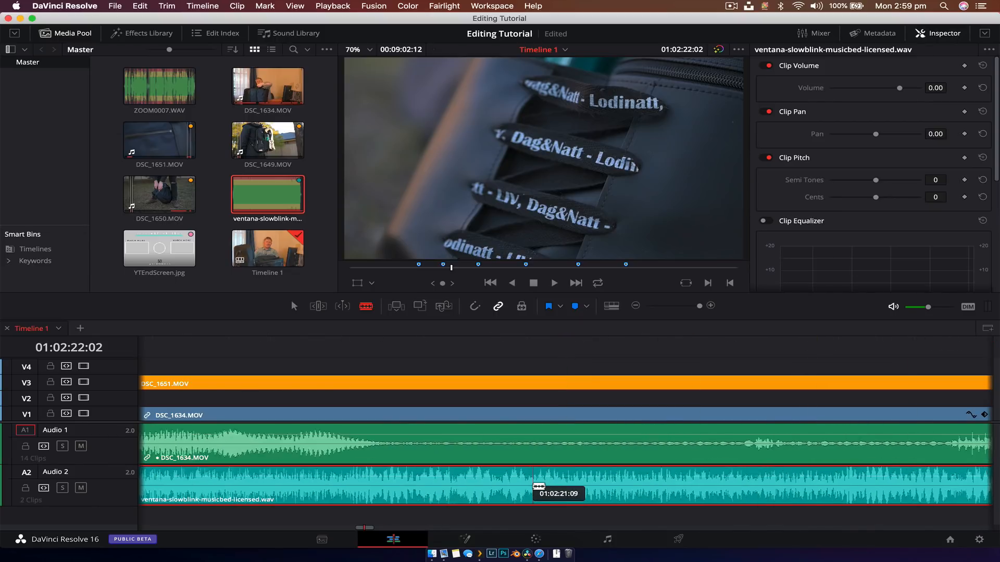
scroll(538, 486, "left", 3)
key("super+minus")
key("super+minus")
key("super+minus")
key("super+minus")
key("super+minus")
key("super+minus")
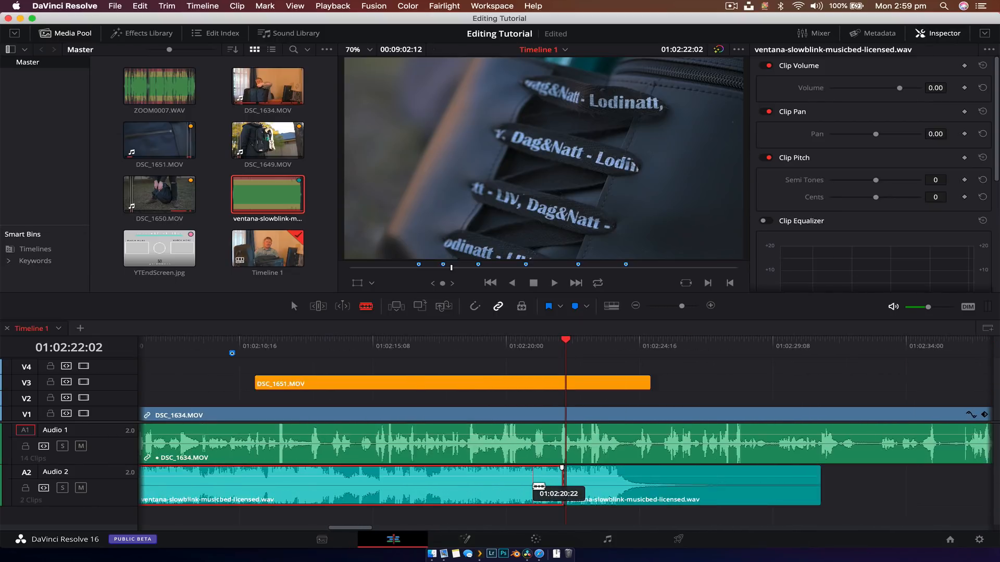
key("super+minus")
key("super+minus")
key("super+minus")
key("super+minus")
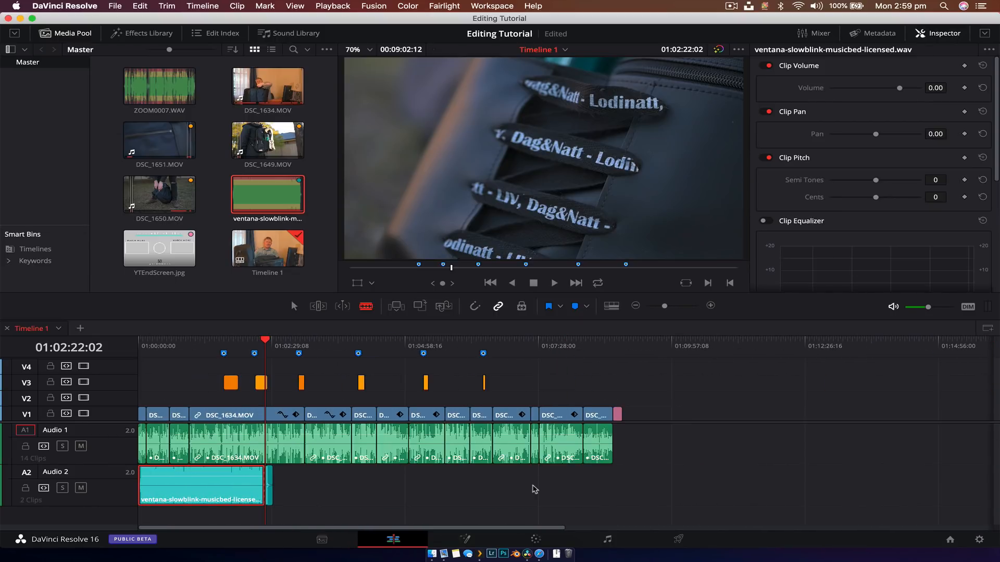
key("super+equal")
key("super+minus")
key("a")
mouse_move(271, 484)
left_mouse_down()
mouse_move(636, 484)
mouse_move(621, 484)
left_mouse_up()
Split the first music clip on Audio 2 at the beat around 01:00:57:03
left_click(196, 477)
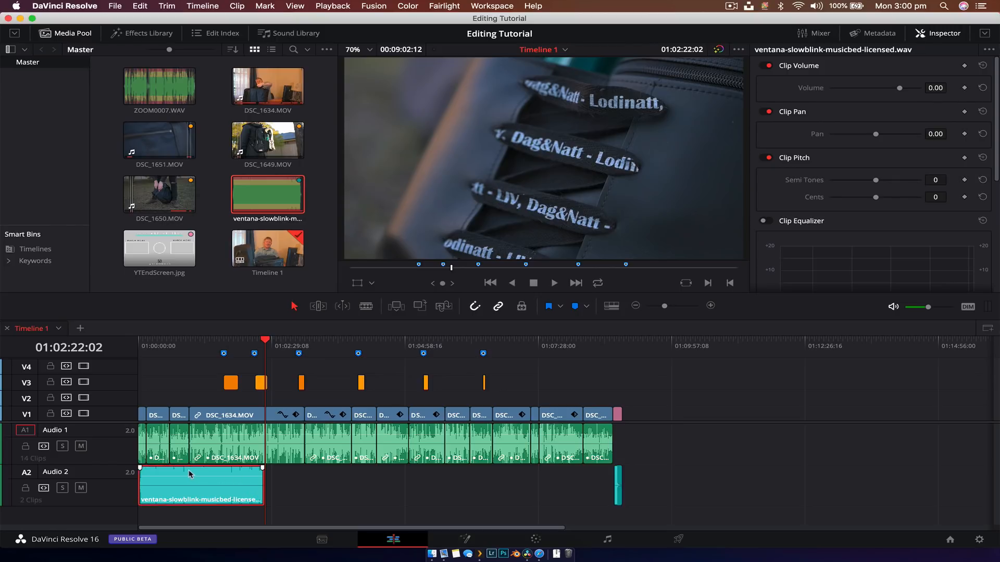
left_click_drag(184, 358, 180, 357)
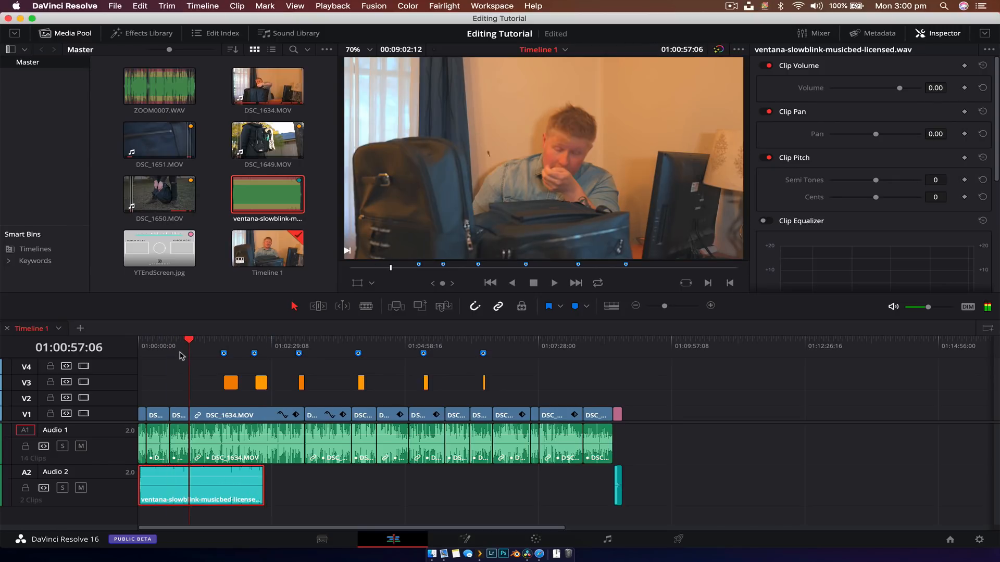
key("super+equal")
key("super+equal")
key("super+equal")
key("super+equal")
key("super+equal")
key("super+equal")
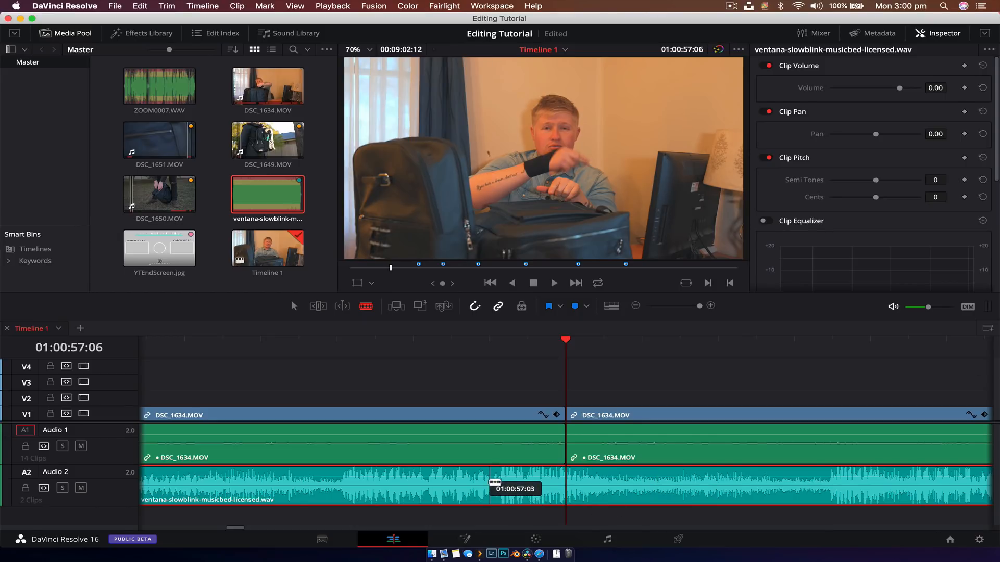
left_click(489, 484)
key("a")
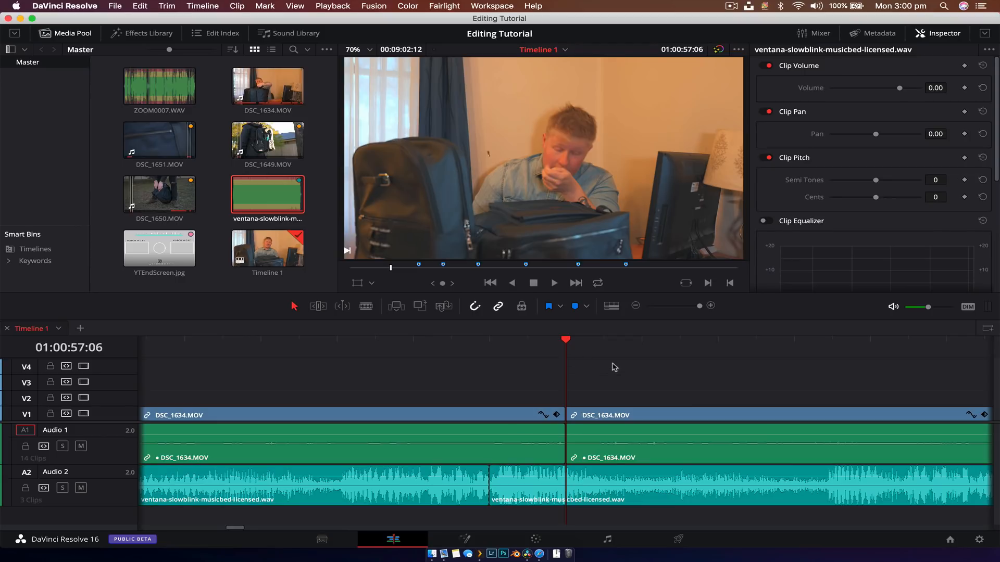
left_click(615, 368)
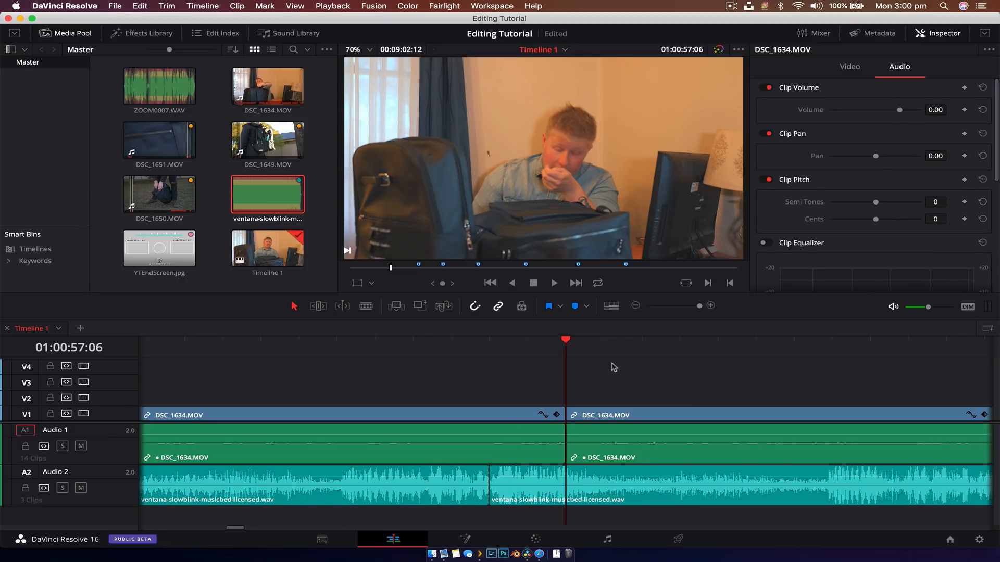
Repeat the second music clip along Audio 2 to fill the gap up to the closing music piece, keeping the last copy short
key("super+minus")
key("super+minus")
key("super+minus")
key("super+minus")
key("super+minus")
key("super+minus")
key("super+minus")
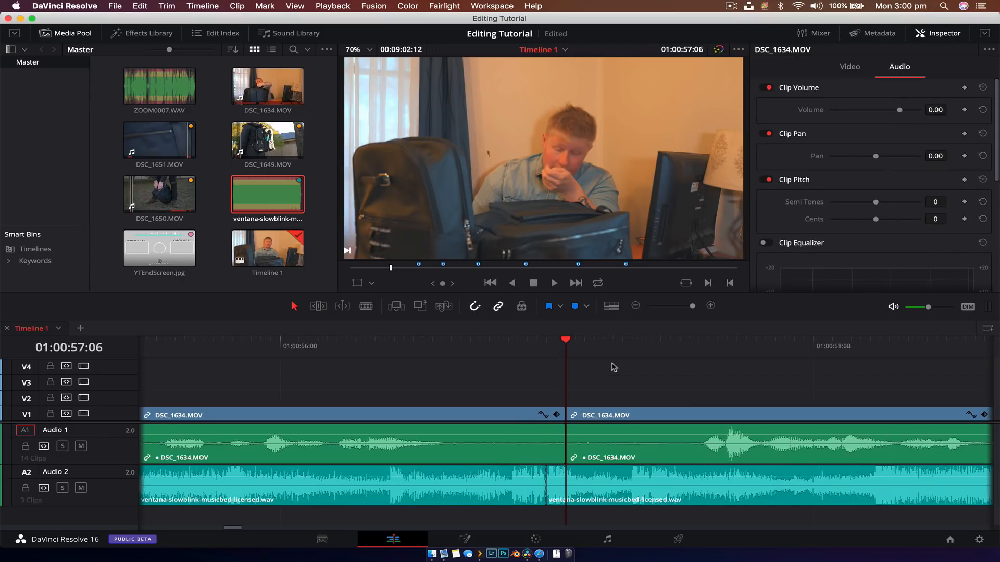
key("super+minus")
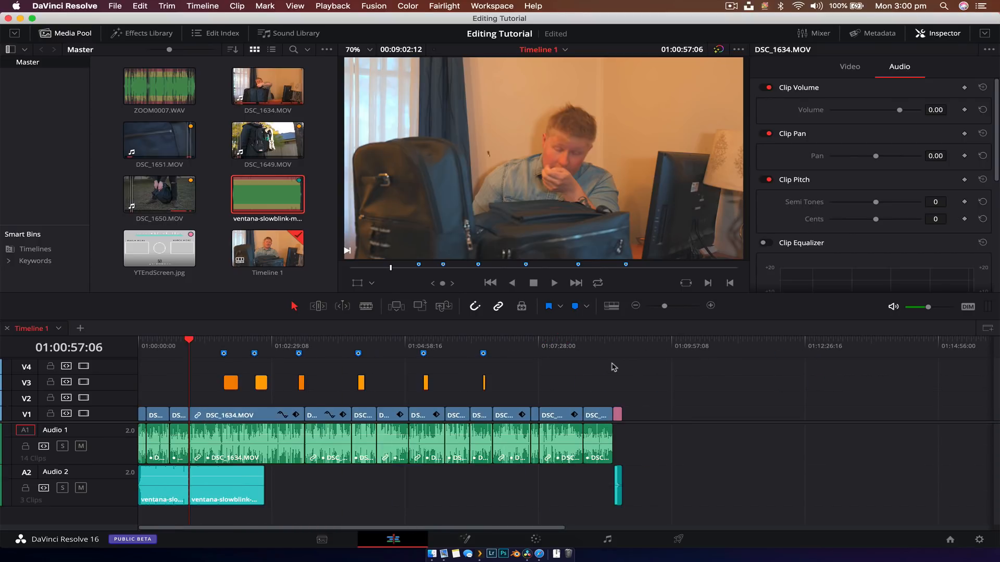
left_click(231, 486)
left_click_drag(230, 486, 585, 488)
left_click(620, 460)
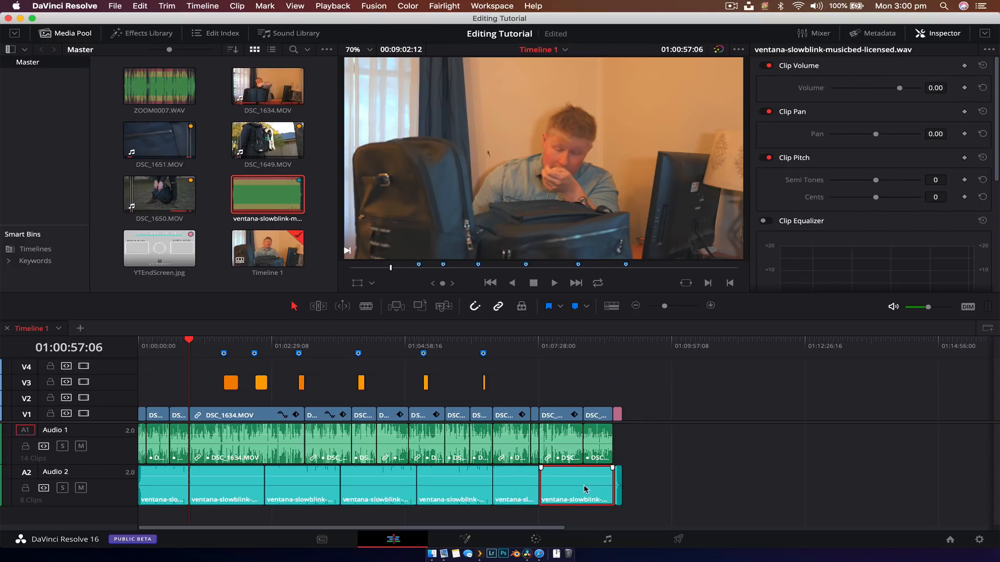
left_click(650, 447)
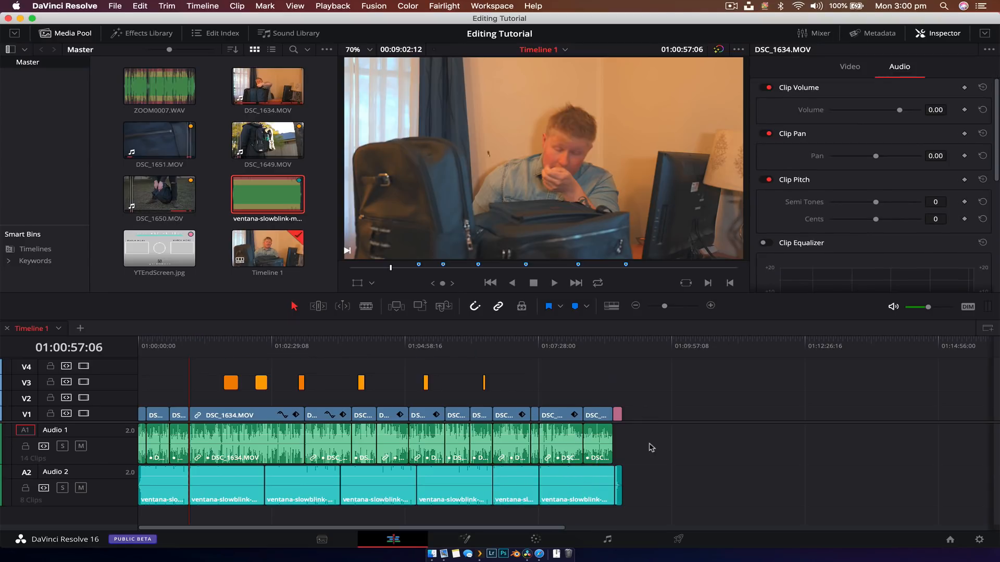
Try to add short cross fades at the cuts between the repeated music clips on Audio 2
right_click(189, 483)
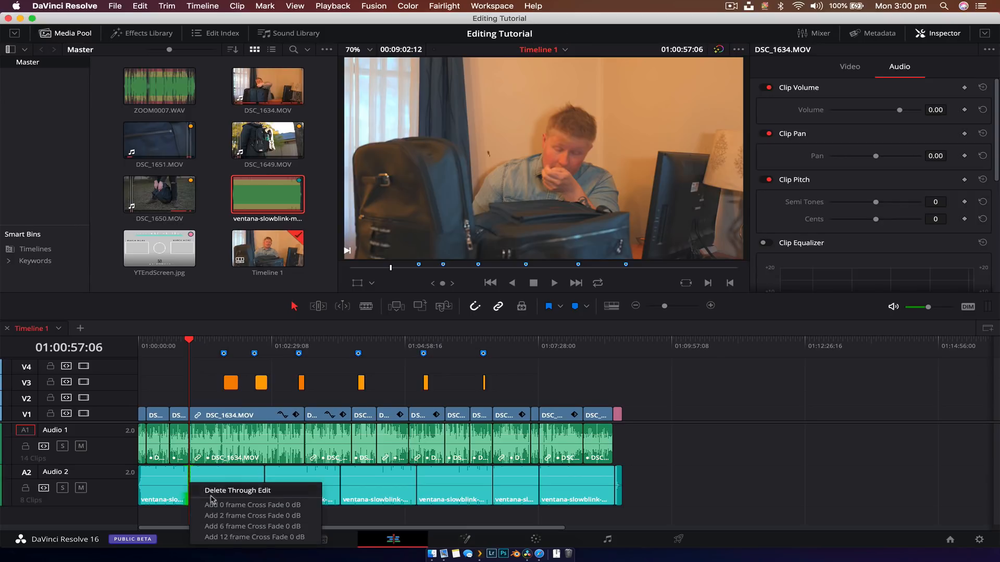
left_click(221, 527)
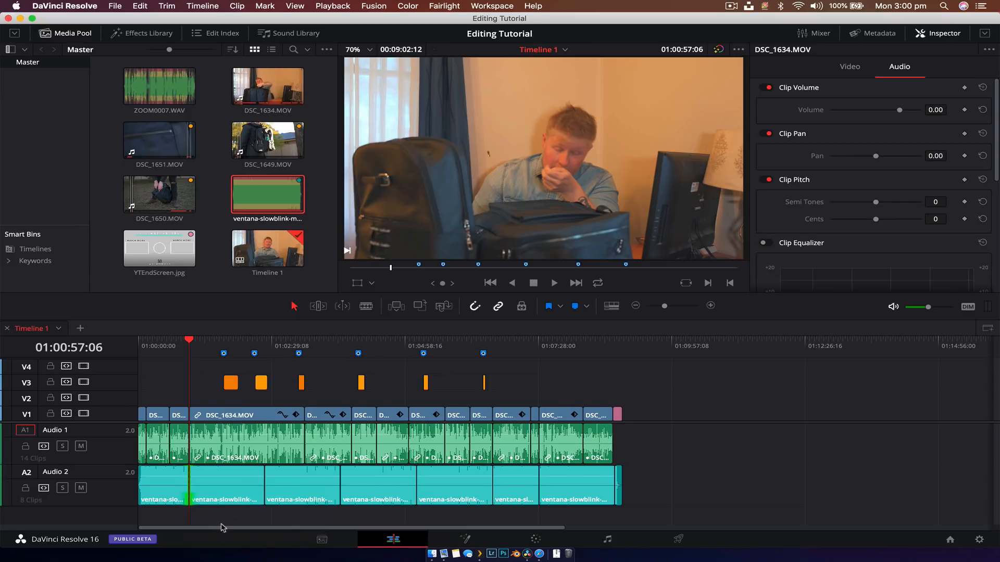
right_click(266, 484)
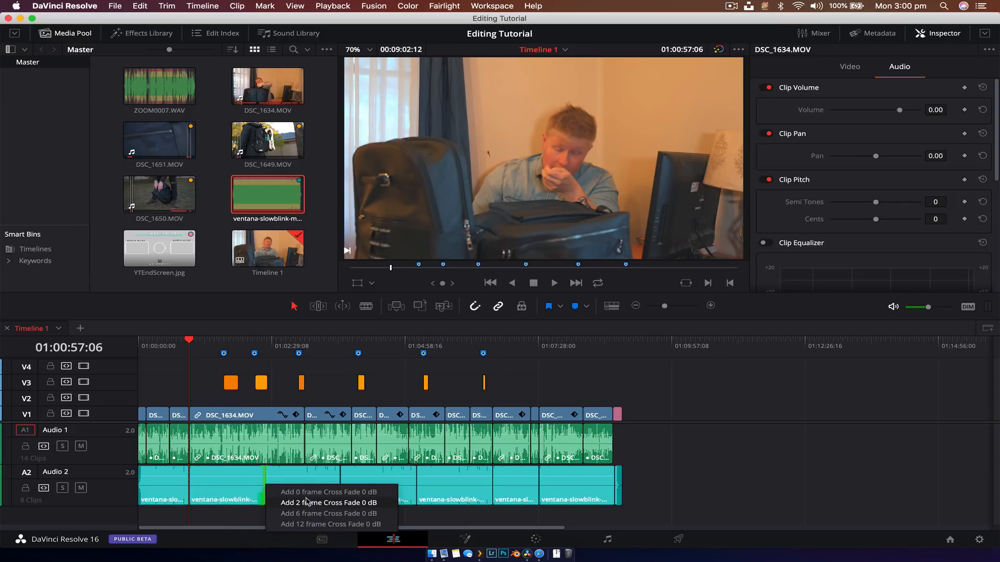
left_click(313, 508)
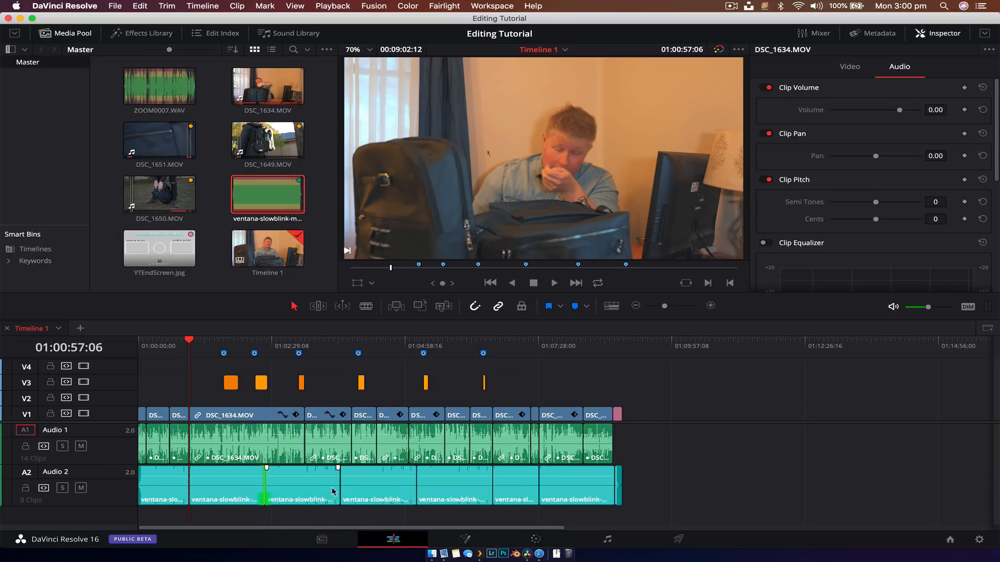
right_click(338, 482)
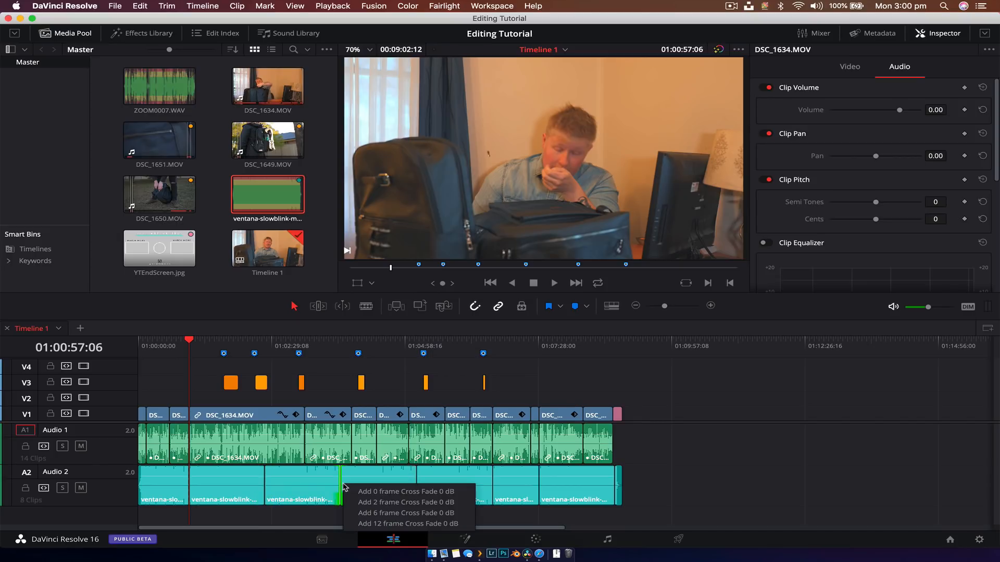
left_click(406, 509)
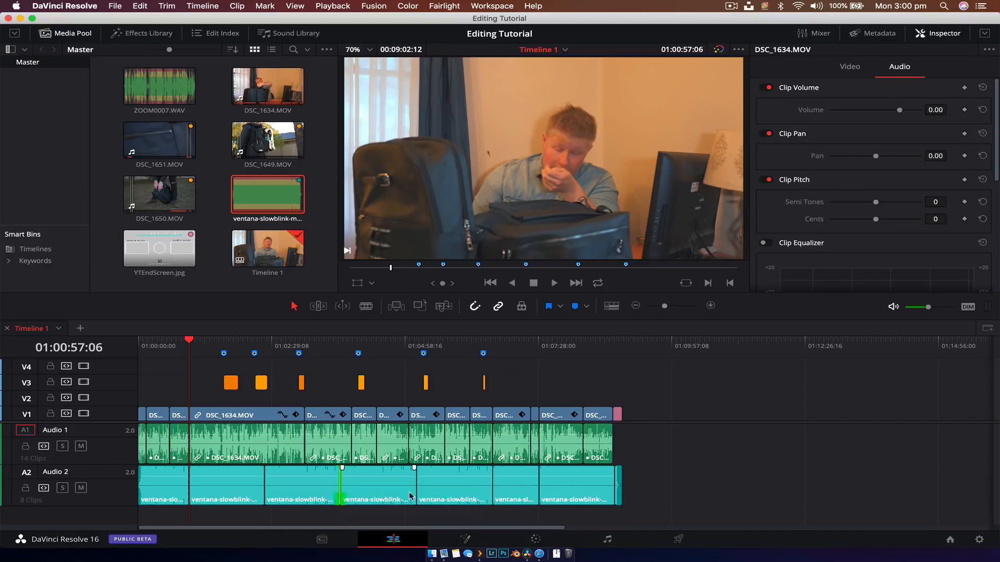
right_click(416, 481)
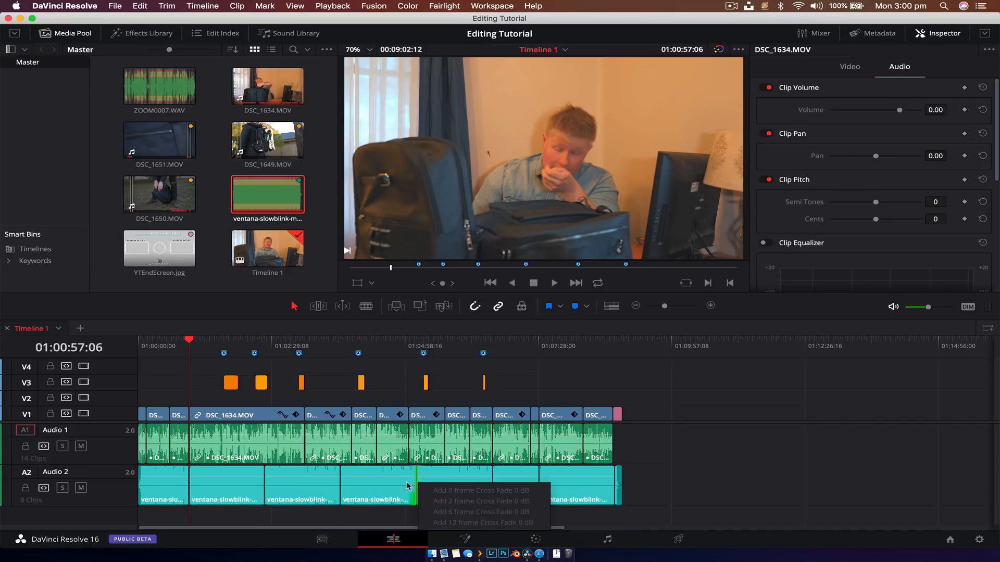
left_click(408, 486)
right_click(417, 483)
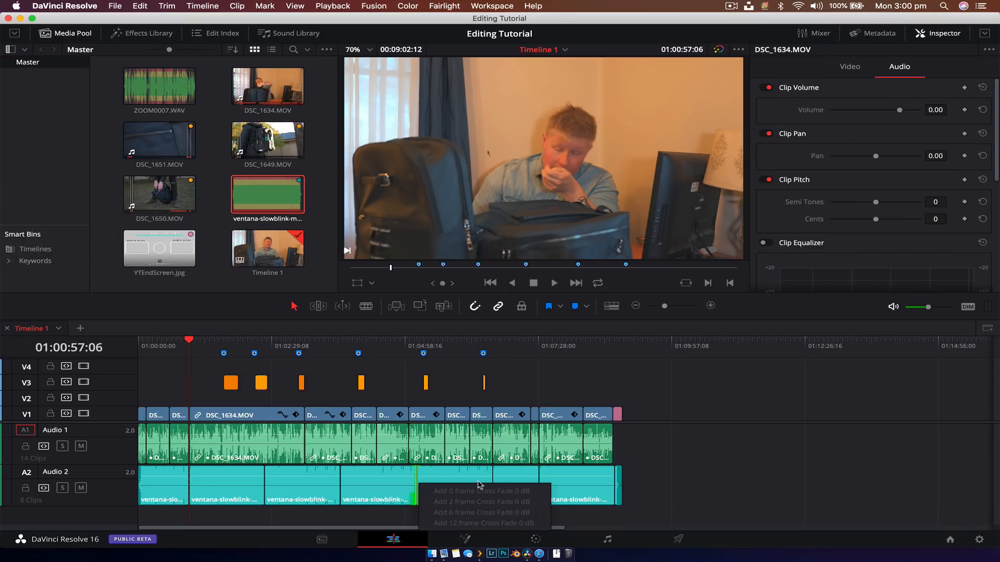
left_click(479, 484)
left_click(339, 481)
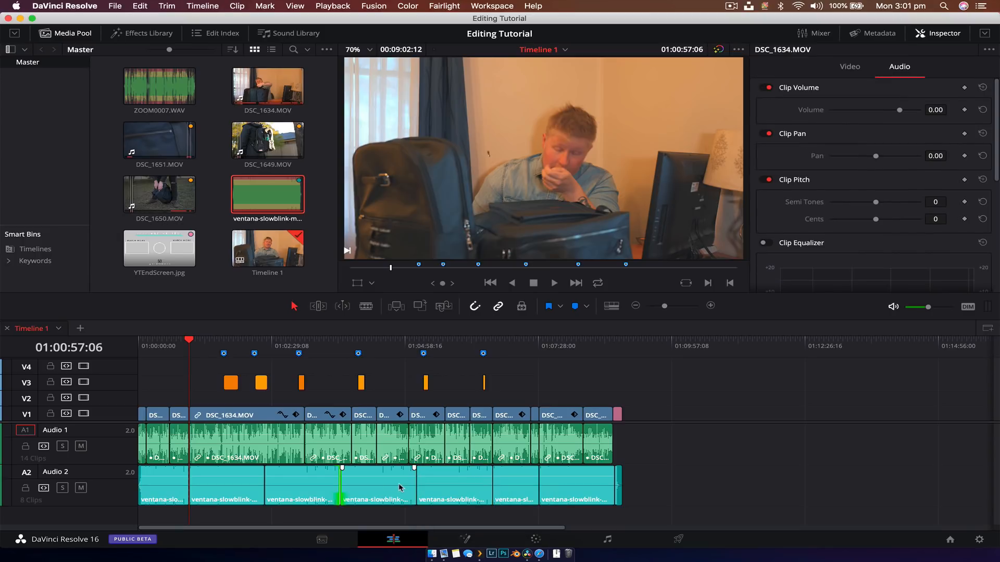
Mute Audio 1 and play the music on Audio 2 across the cut near 01:03:46
left_click(321, 348)
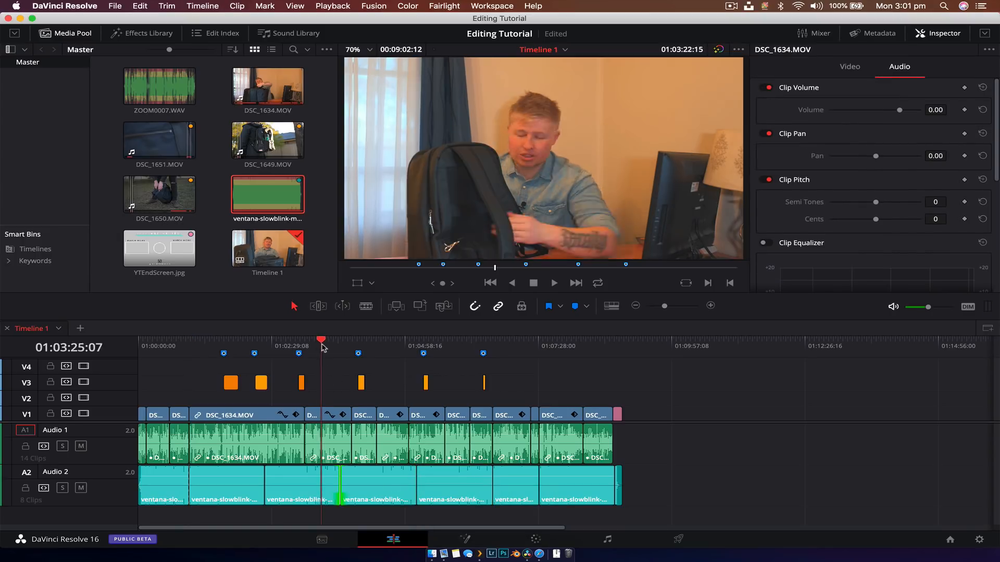
left_click(324, 348)
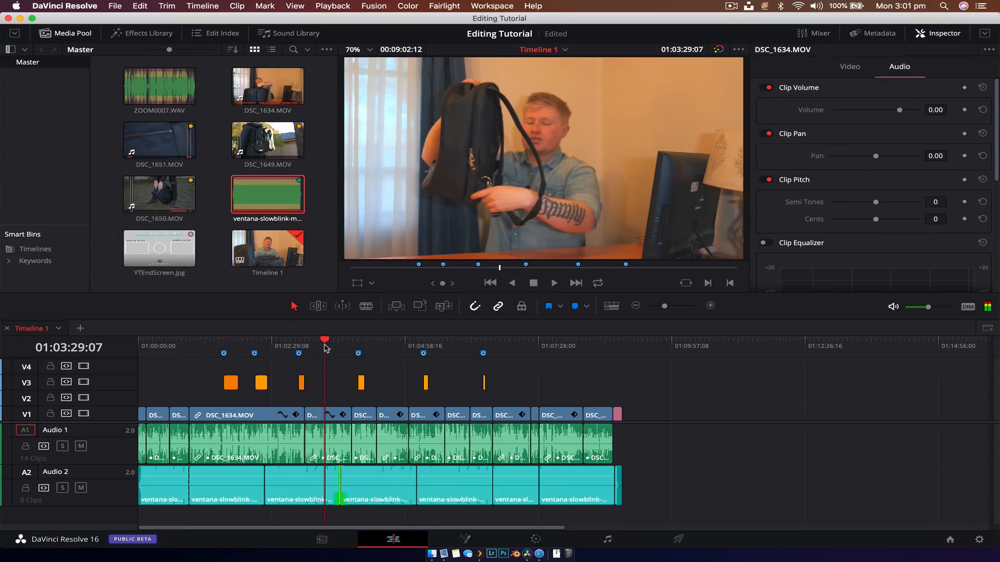
left_click(81, 446)
left_click(340, 348)
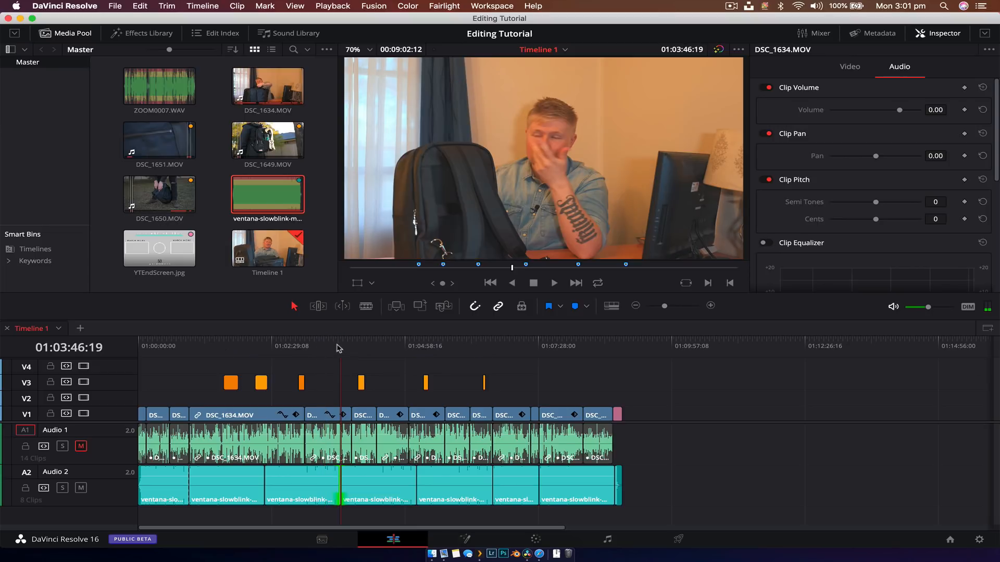
left_click(327, 345)
key("XF86AudioRaiseVolume")
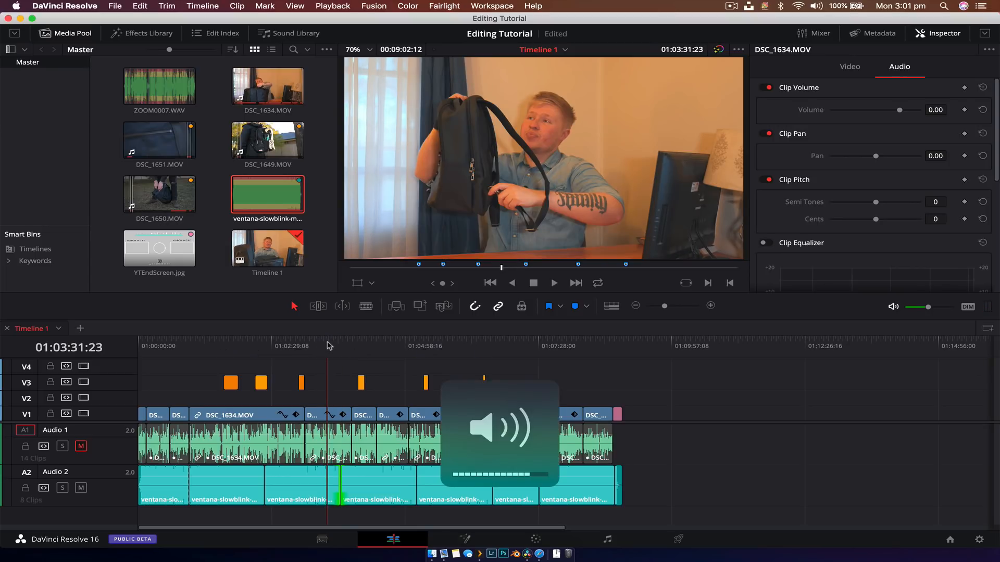
key("space")
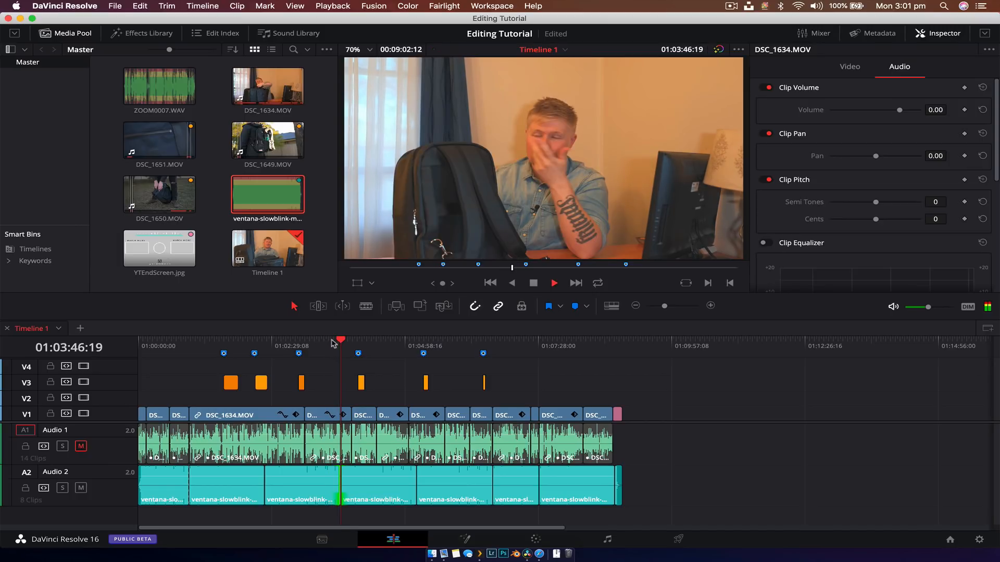
key("space")
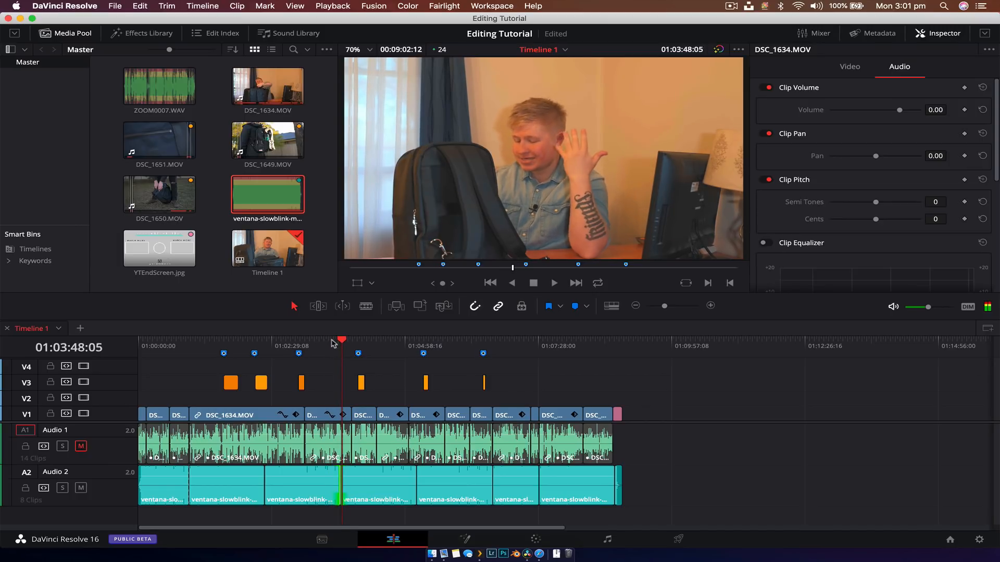
Replay the music across the same cut to check the join, and unmute Audio 1
left_click(334, 345)
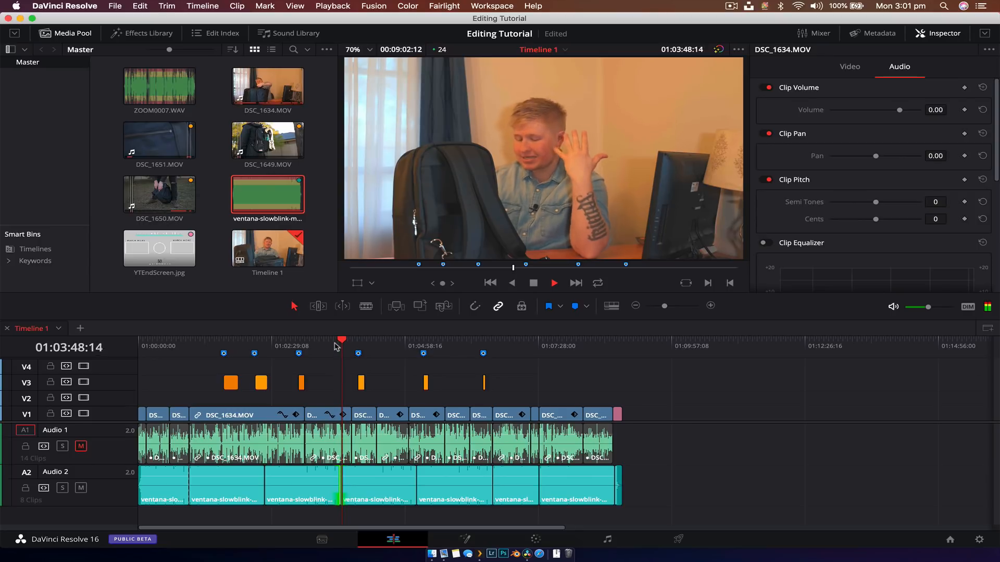
key("space")
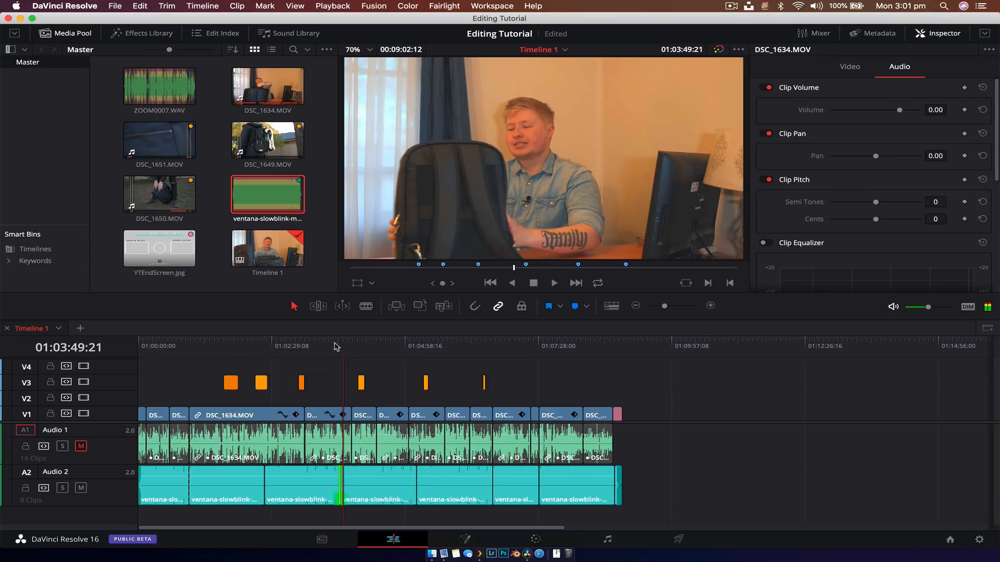
key("XF86AudioRaiseVolume")
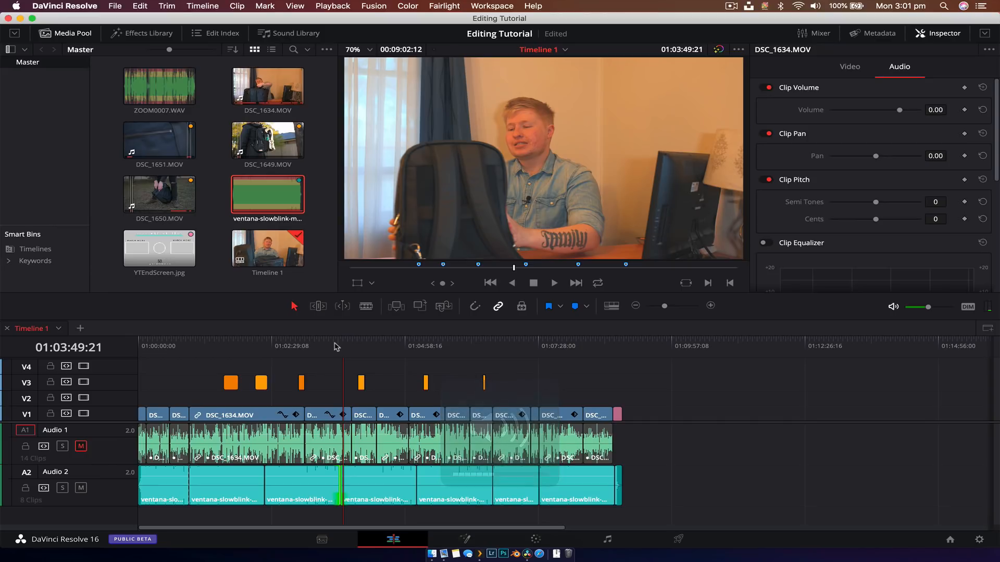
left_click(81, 447)
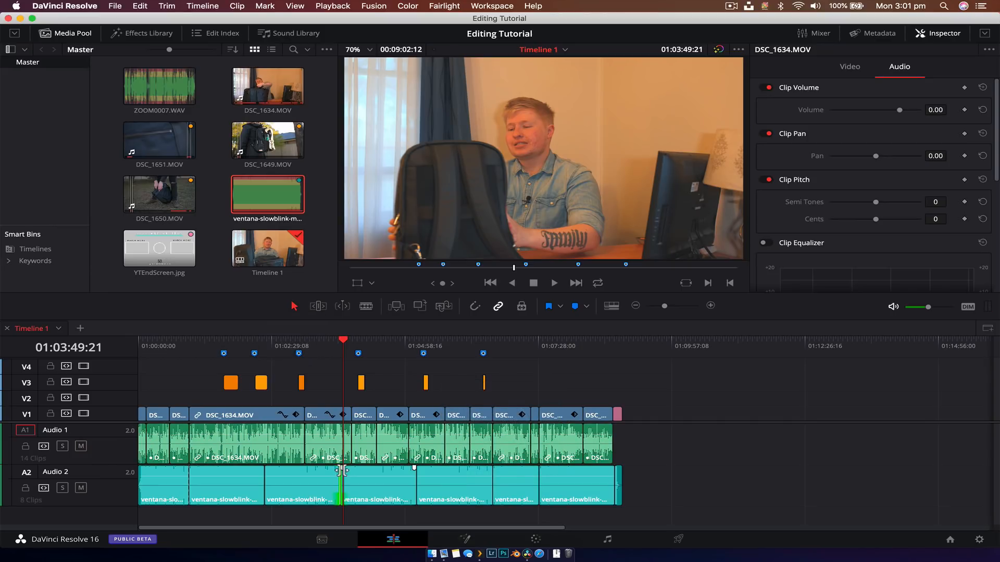
key("super+equal")
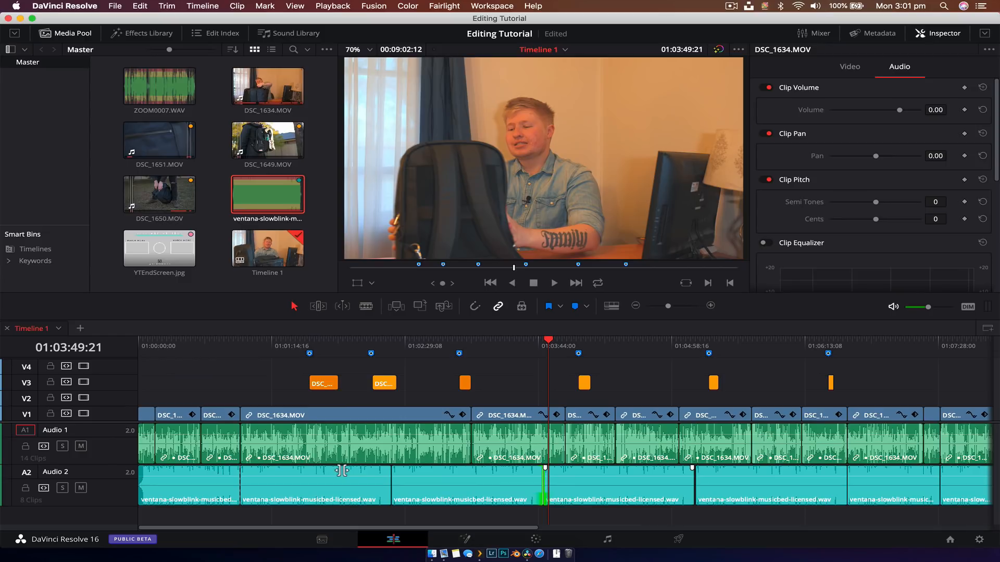
key("super+minus")
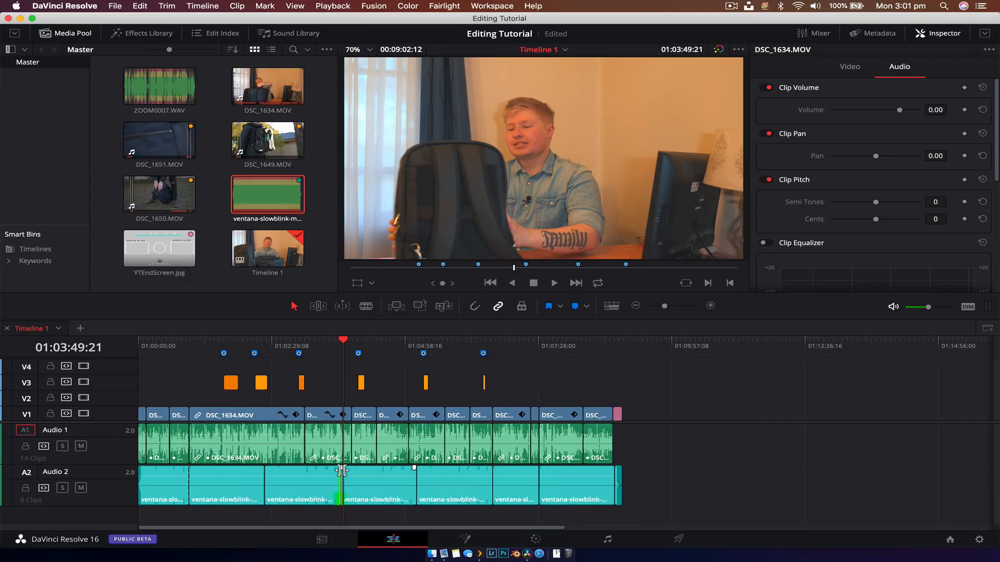
Lower the Audio 2 track volume to -28.00 and play the timeline to check the music level against the speech
left_click(100, 477)
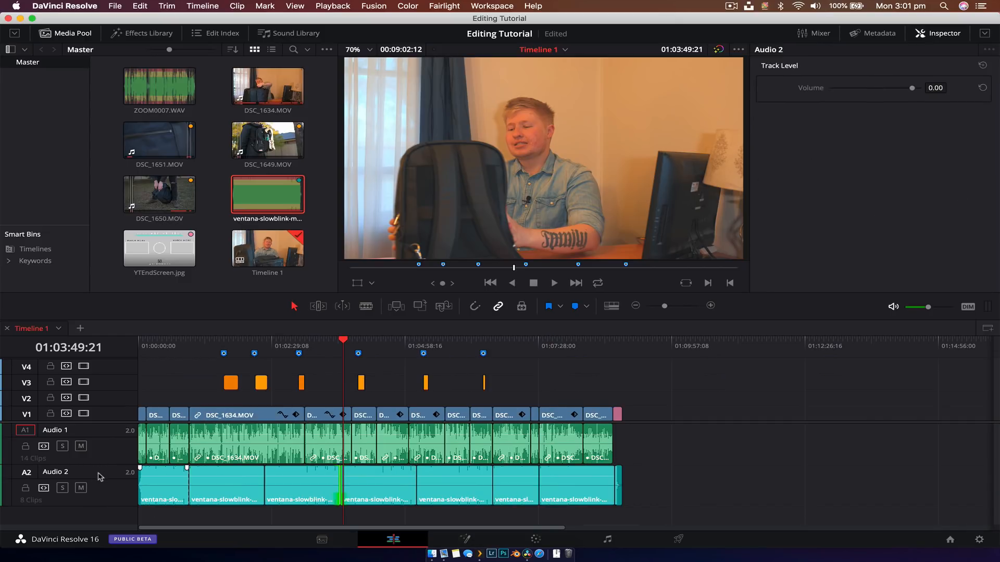
mouse_move(903, 90)
left_mouse_down()
mouse_move(864, 90)
mouse_move(892, 89)
left_mouse_up()
left_click(930, 86)
type("12")
key("Return")
left_click(308, 347)
key("space")
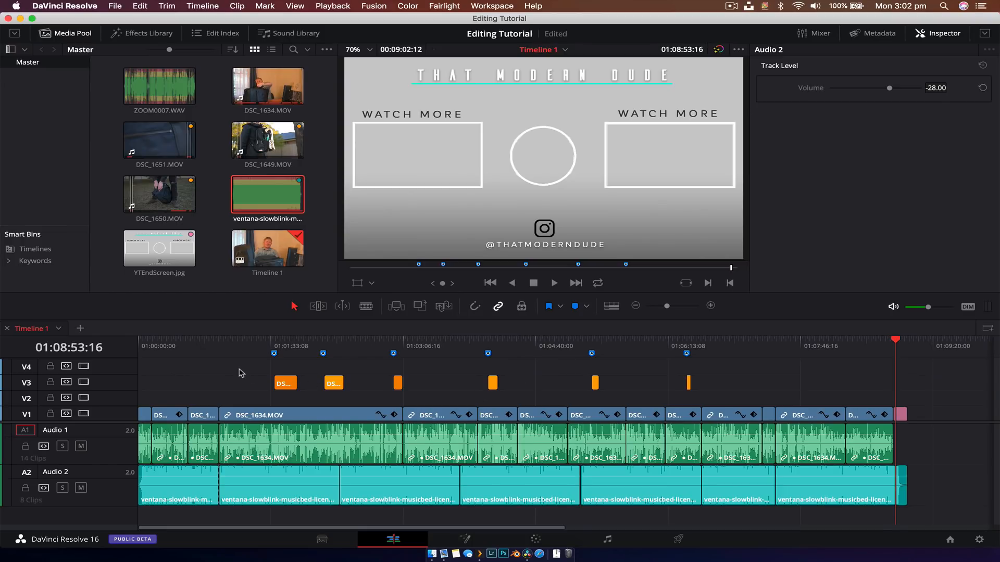
Place an Adjustment Clip at the start of V2 and extend it to where YTEndScreen.jpg begins
left_click(165, 40)
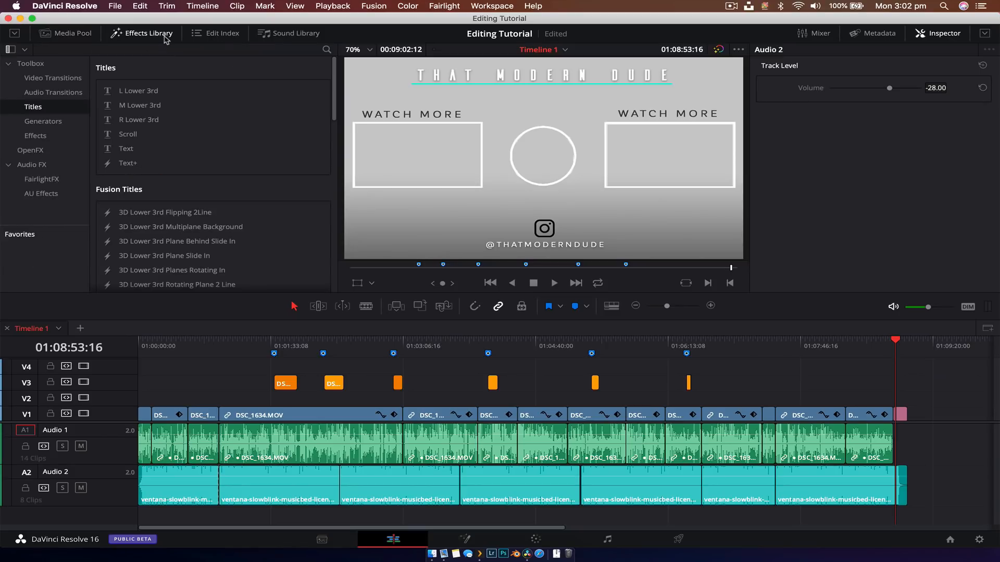
left_click(36, 136)
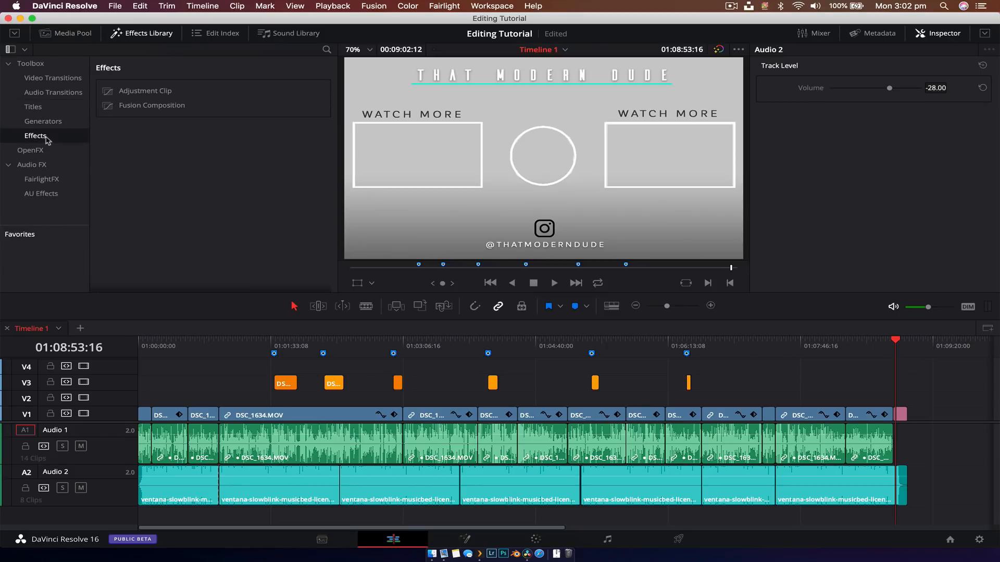
left_click_drag(151, 98, 142, 399)
left_click(142, 400)
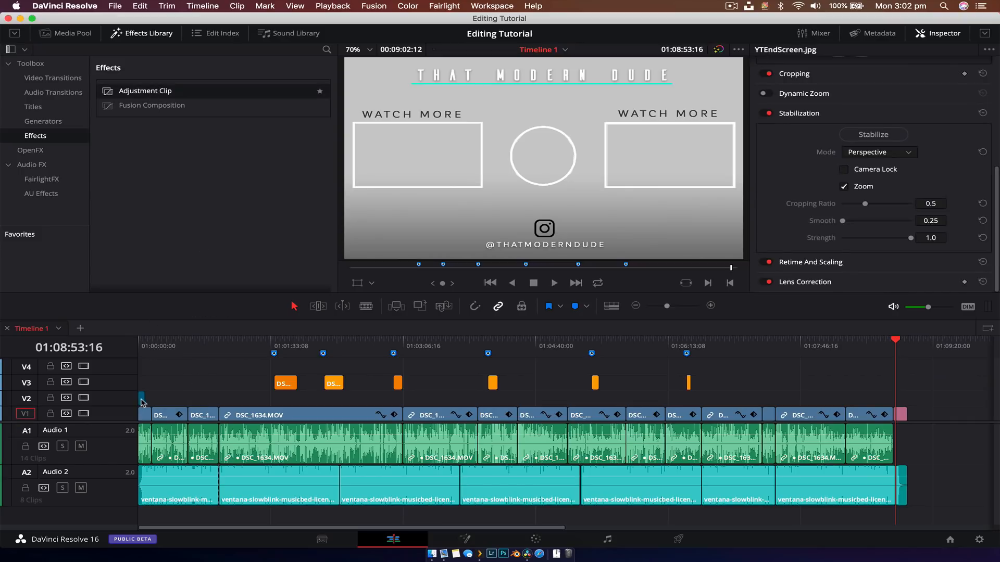
key("super+equal")
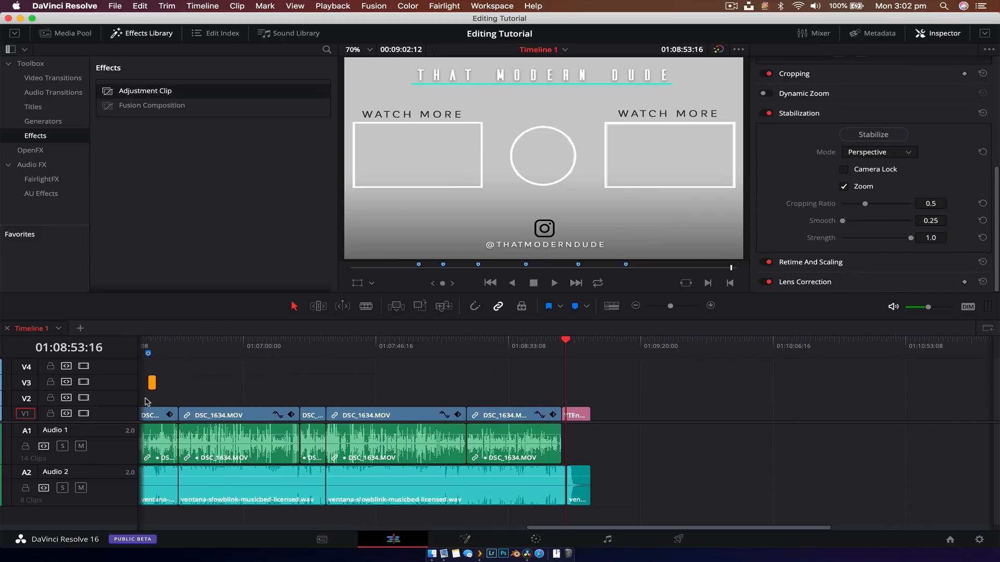
key("super+minus")
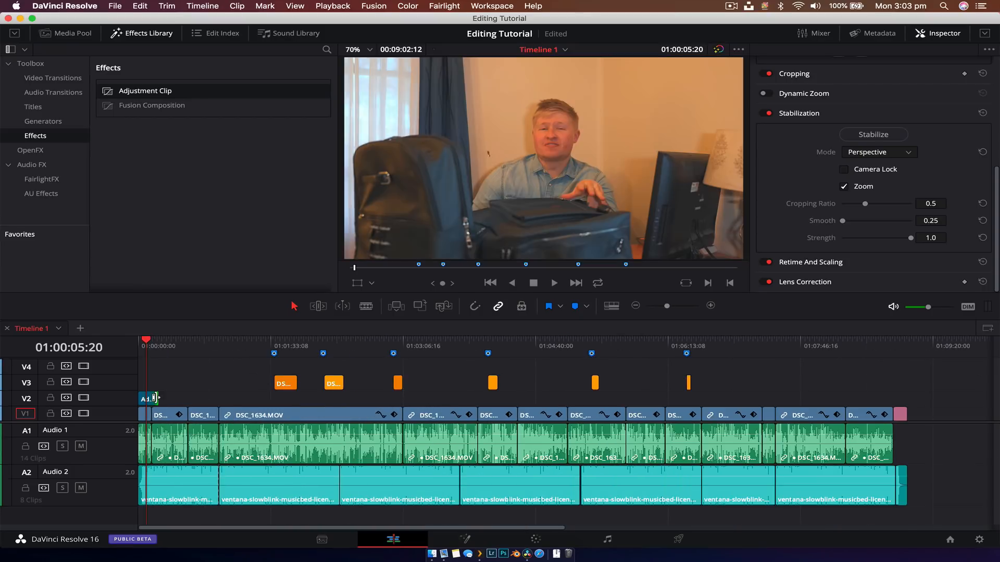
left_click_drag(157, 400, 889, 392)
Turn off snapping, park the playhead at 01:01:52:09 just past the first B-roll clip, and select the Adjustment Clip on V2
left_click_drag(849, 349, 255, 370)
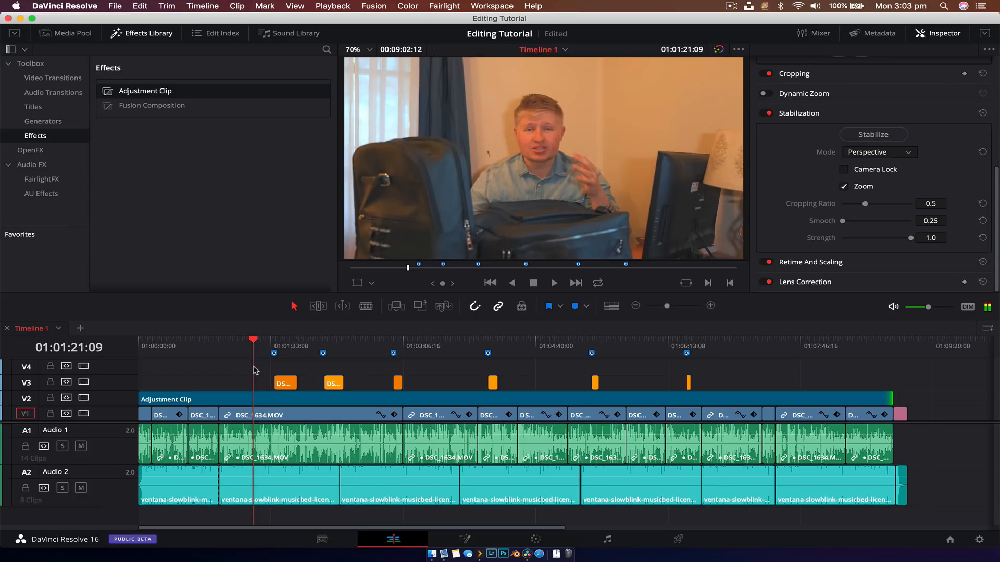
key("shift+Down")
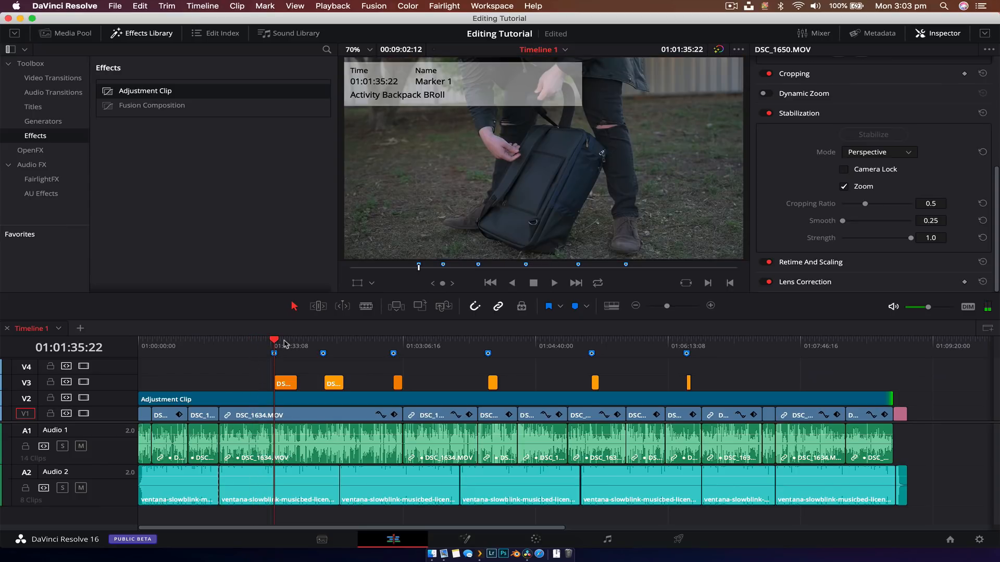
mouse_move(285, 344)
left_mouse_down()
mouse_move(297, 346)
mouse_move(280, 347)
left_mouse_up()
left_click_drag(283, 344, 288, 345)
key("n")
left_click(309, 397)
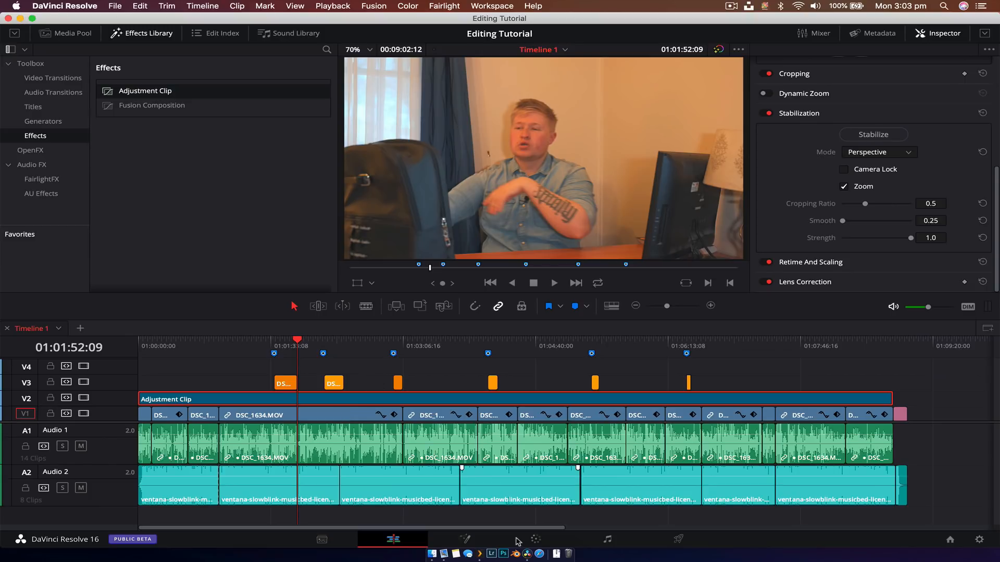
Open the Adjustment Clip for colour grading, search the effects library for "vign" and apply the ResolveFX Vignette to node 01
left_click(537, 539)
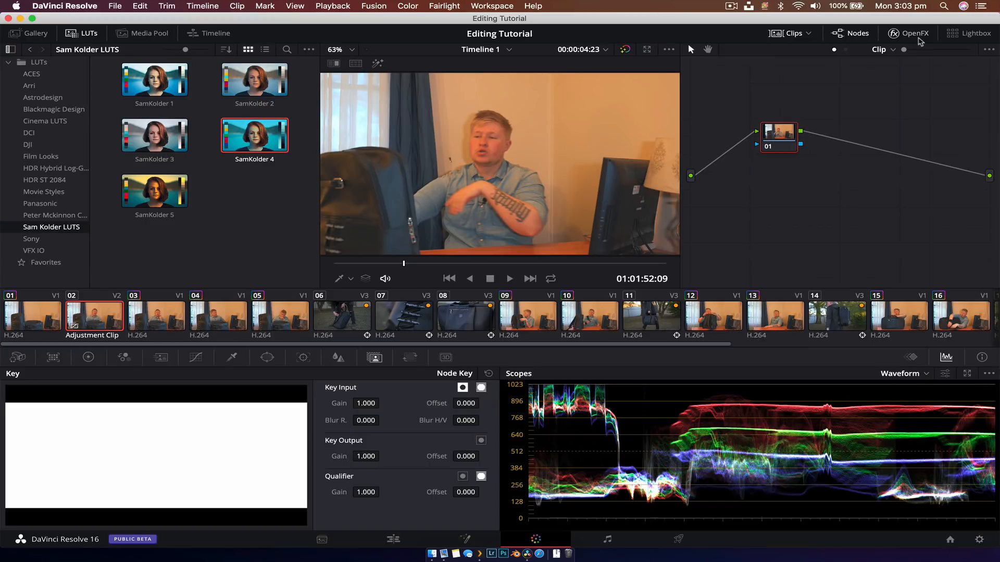
left_click(909, 33)
left_click(966, 50)
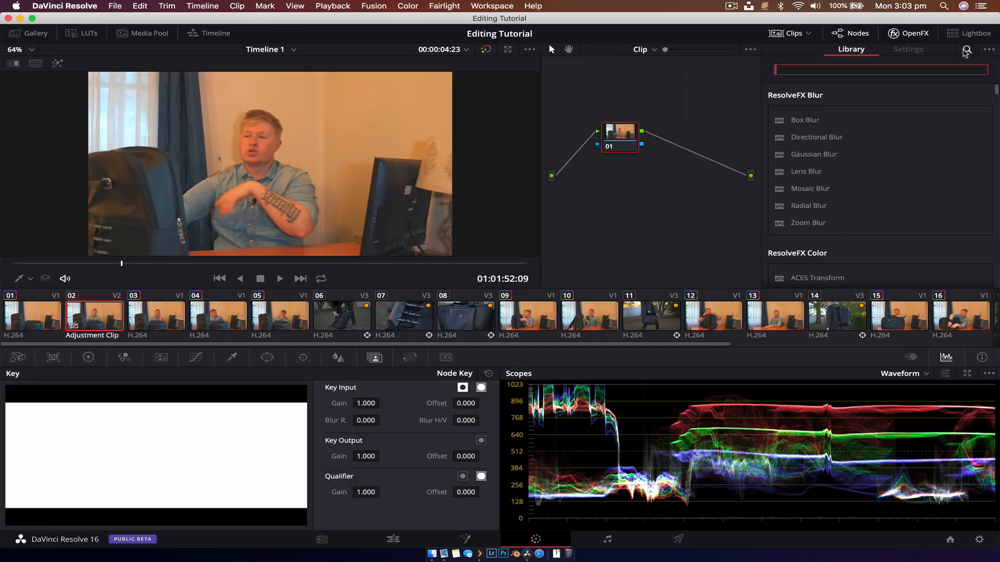
type("vign")
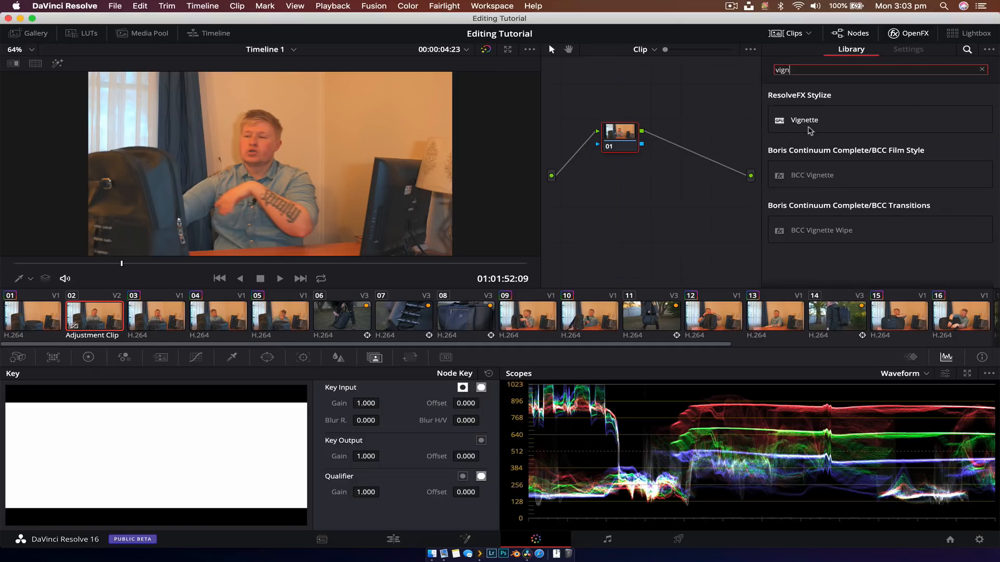
left_click_drag(808, 123, 625, 139)
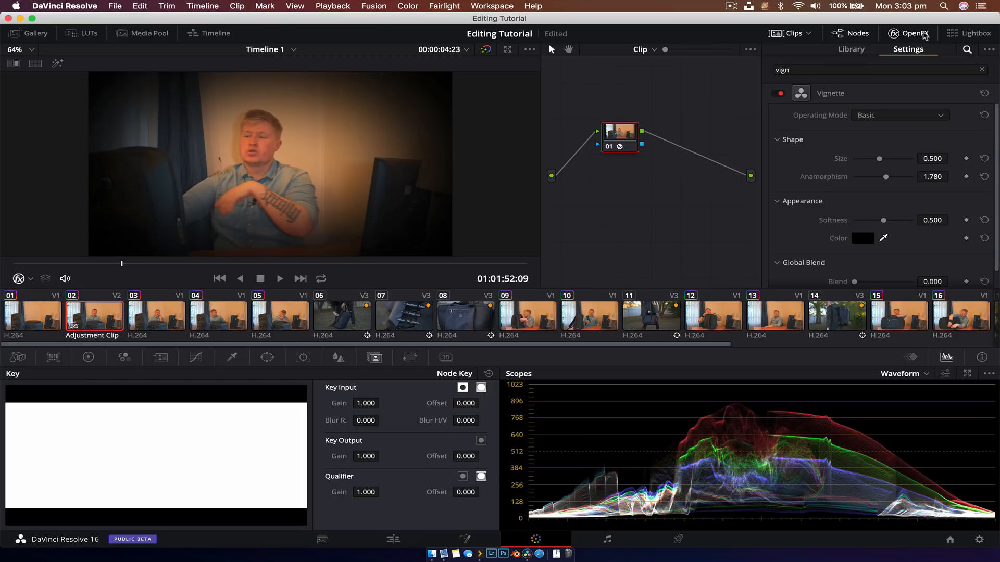
Set the vignette's size to 0.911, softness to 0.426 and blend to 0.347, compare it off and on, and close the effects library
left_click_drag(868, 160, 908, 165)
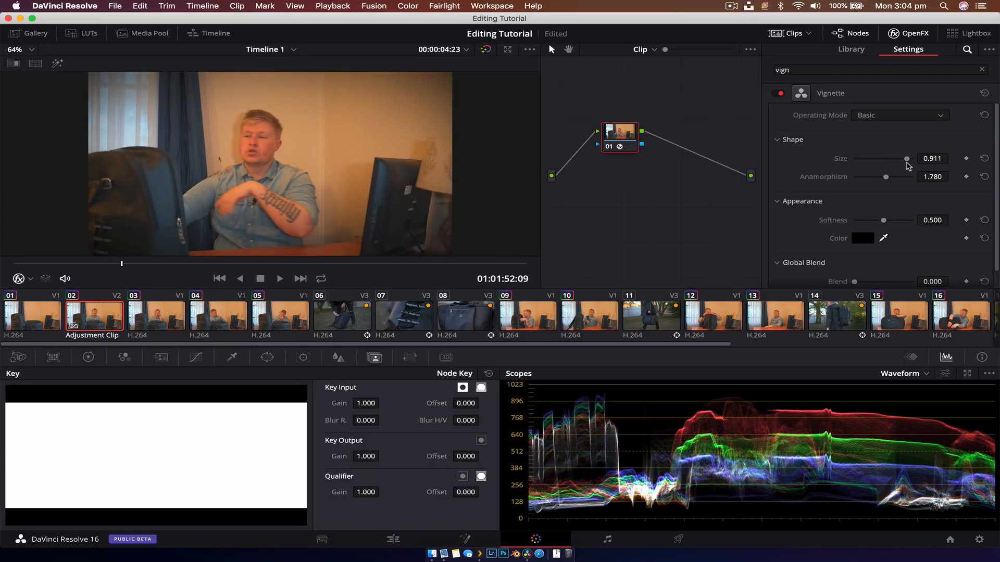
scroll(888, 211, "down", 1)
mouse_move(884, 208)
left_mouse_down()
mouse_move(860, 211)
mouse_move(880, 208)
left_mouse_up()
left_click_drag(857, 269, 875, 271)
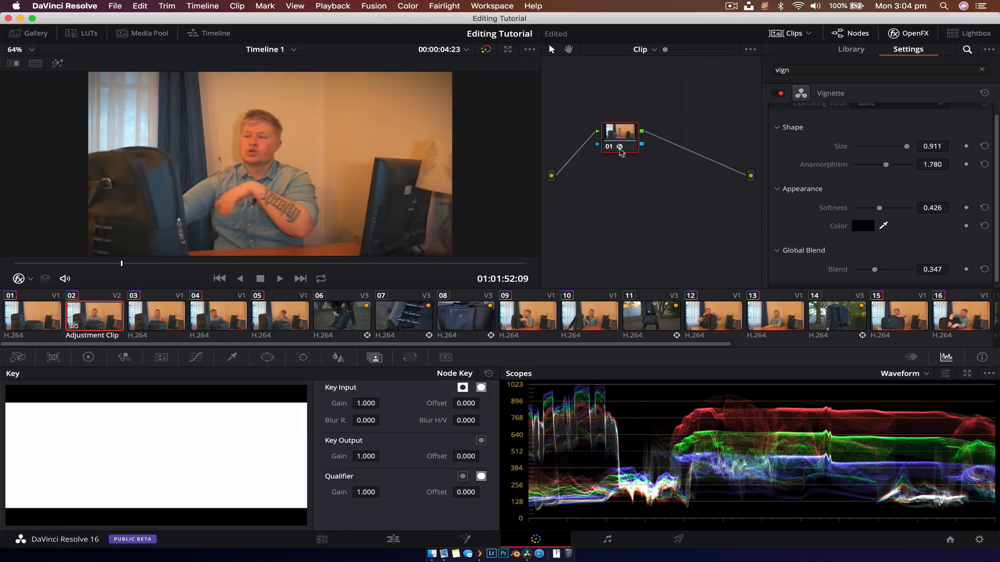
key("super+d")
key("super+d")
left_click(914, 34)
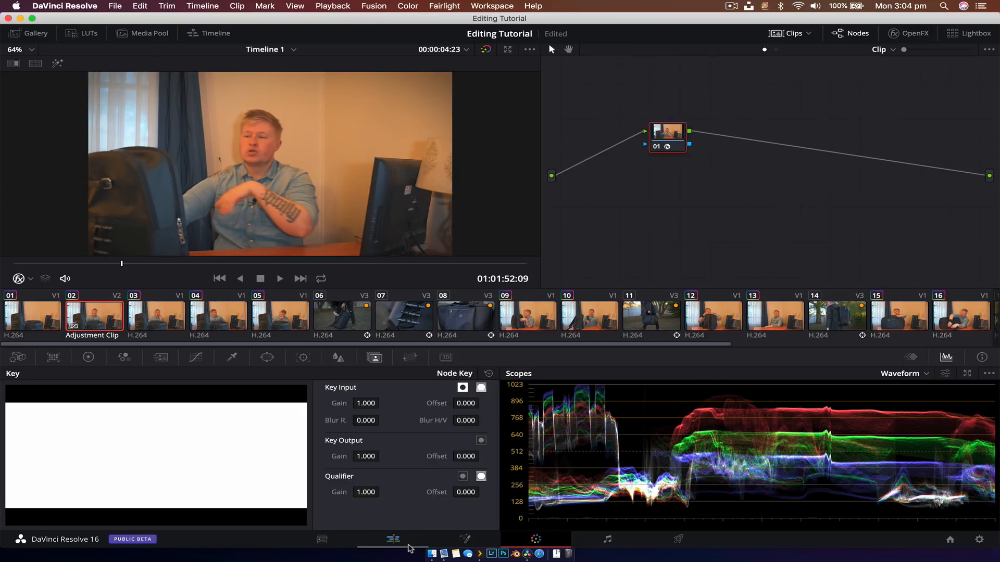
Return to the edit timeline and scrub through several talking-head sections to check the vignette across the video
left_click(393, 540)
left_click(324, 345)
left_click_drag(360, 348, 545, 341)
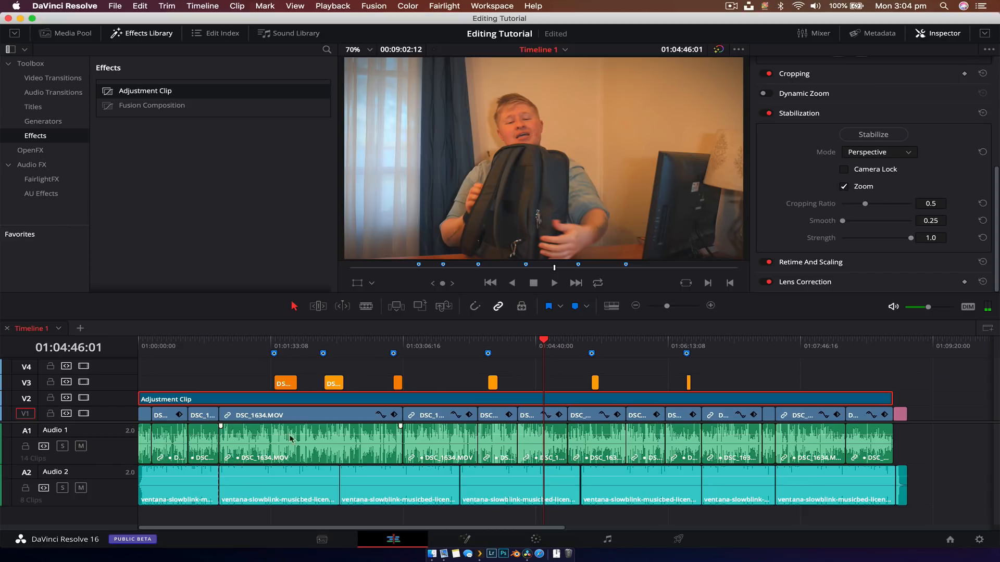
left_click(212, 348)
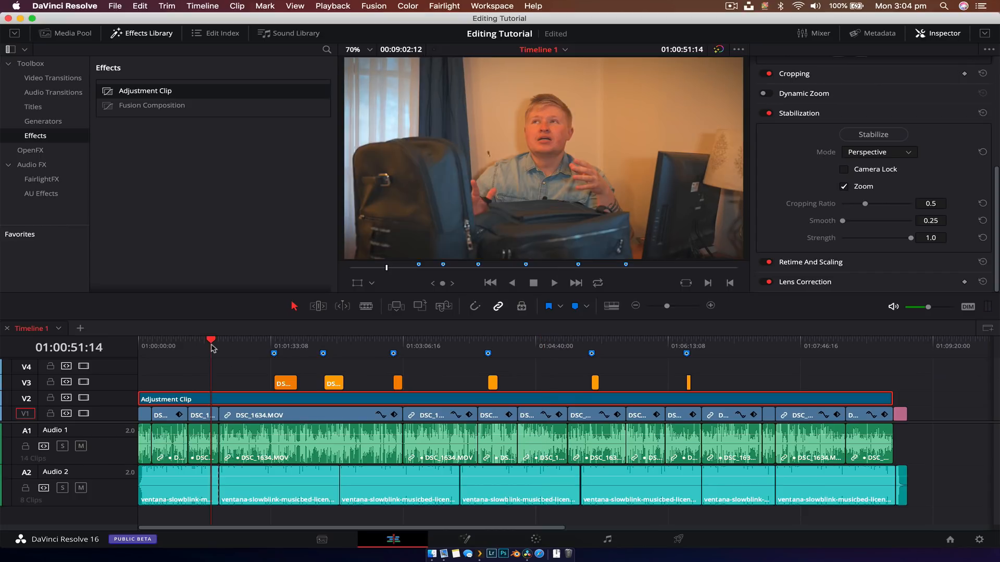
left_click(242, 353)
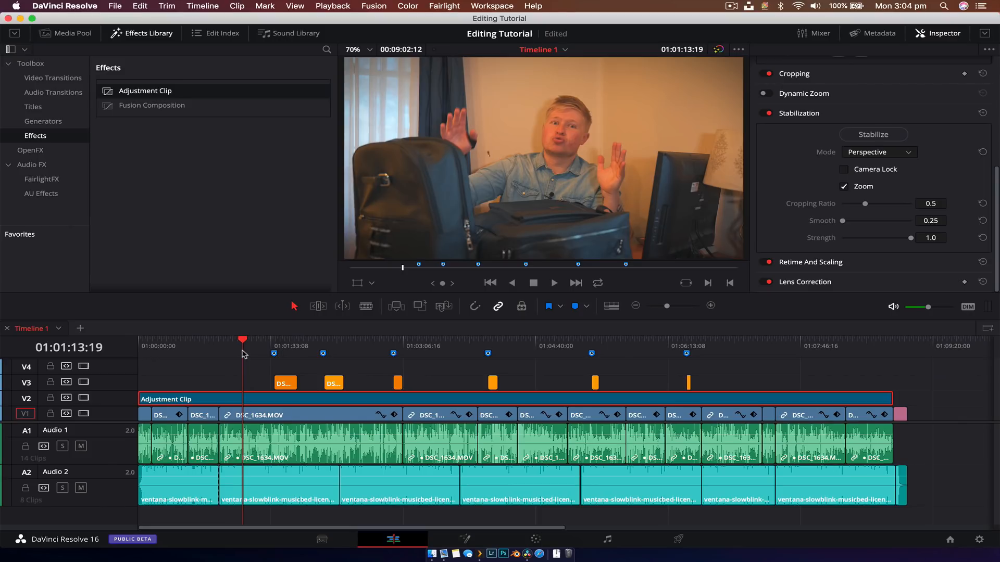
Park on the first B-roll clip at 01:01:44:10 and grade it with lift 0.01, slightly raised gamma and gain 1.12
mouse_move(273, 345)
left_mouse_down()
mouse_move(623, 359)
mouse_move(859, 353)
mouse_move(270, 341)
mouse_move(286, 343)
left_mouse_up()
left_click(539, 541)
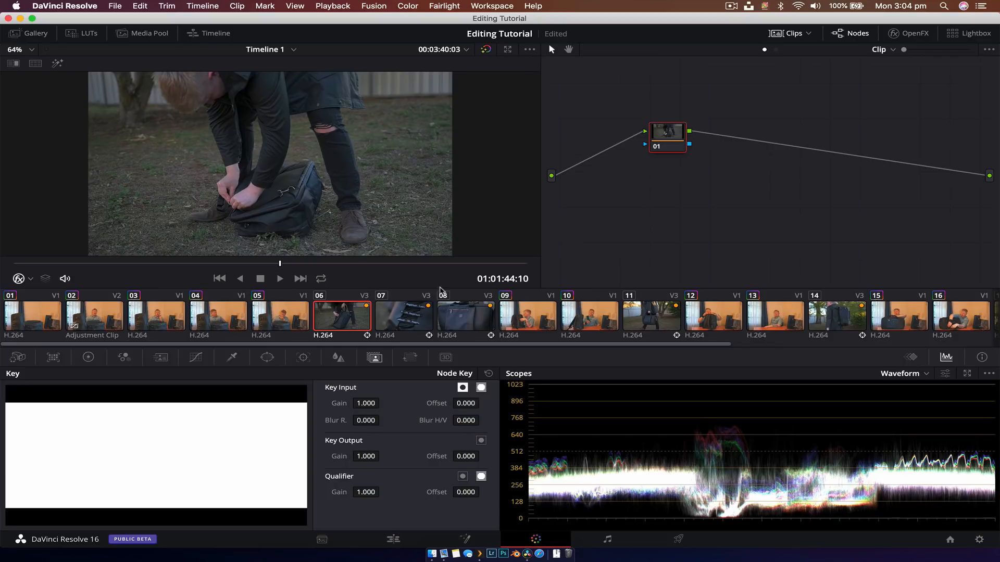
left_click(88, 357)
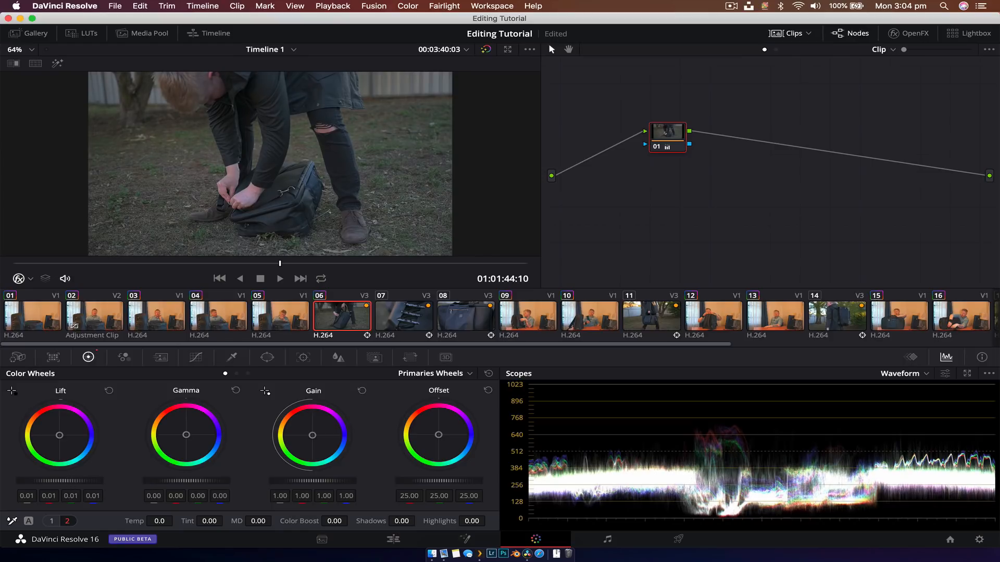
left_click_drag(175, 484, 182, 484)
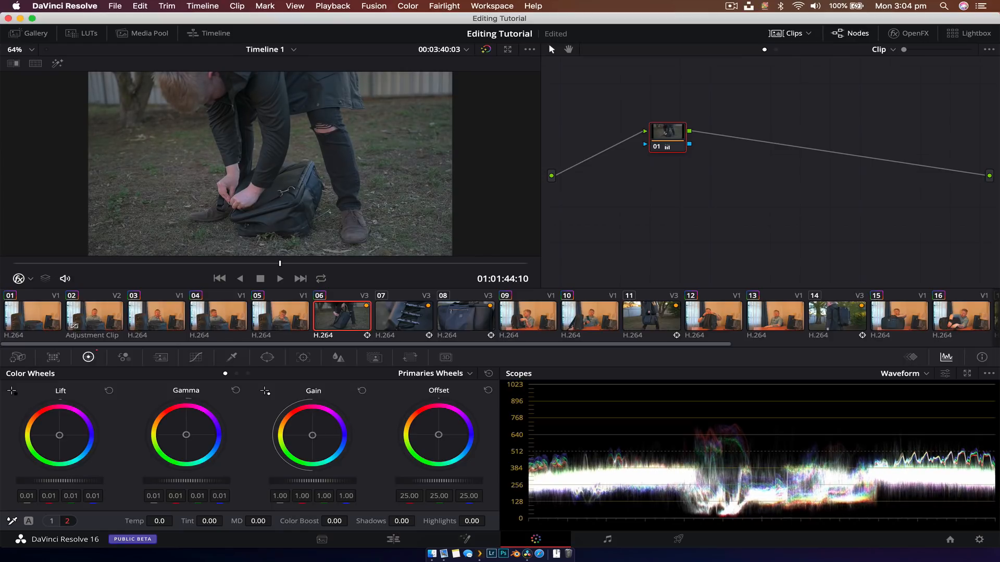
left_click_drag(318, 479, 337, 479)
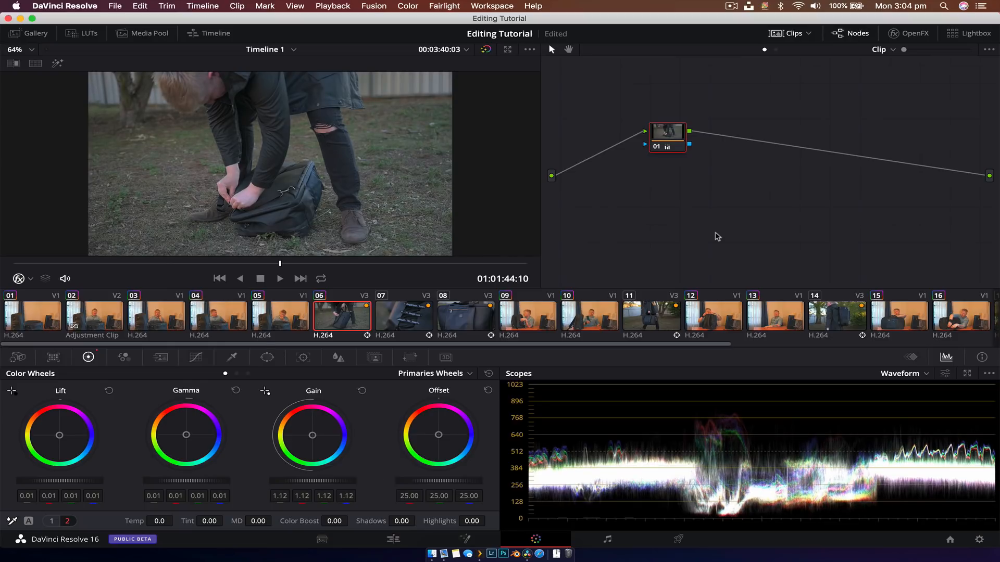
Add a second serial node and raise the black point of its custom curve, anchoring the curve with a point in the shadows
key("alt+s")
left_click(196, 359)
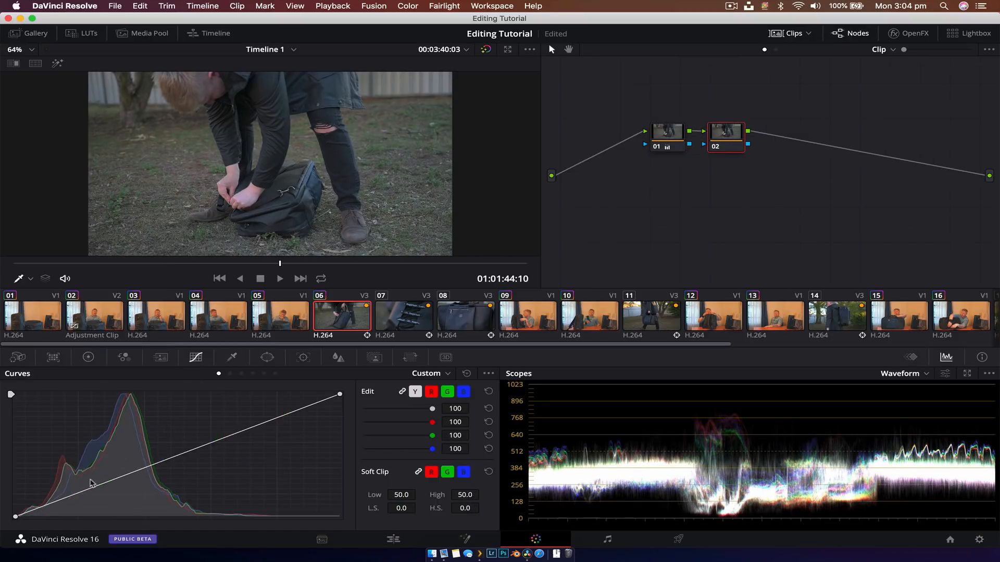
left_click_drag(13, 516, 59, 503)
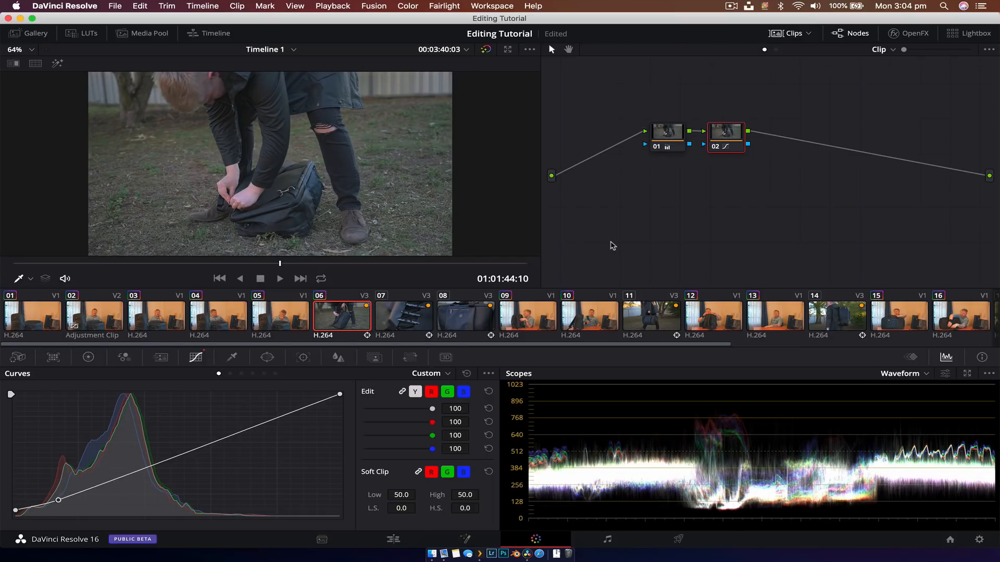
Add a third serial node, apply the SamKolder 4 LUT to it, and close the LUT browser
key("alt+s")
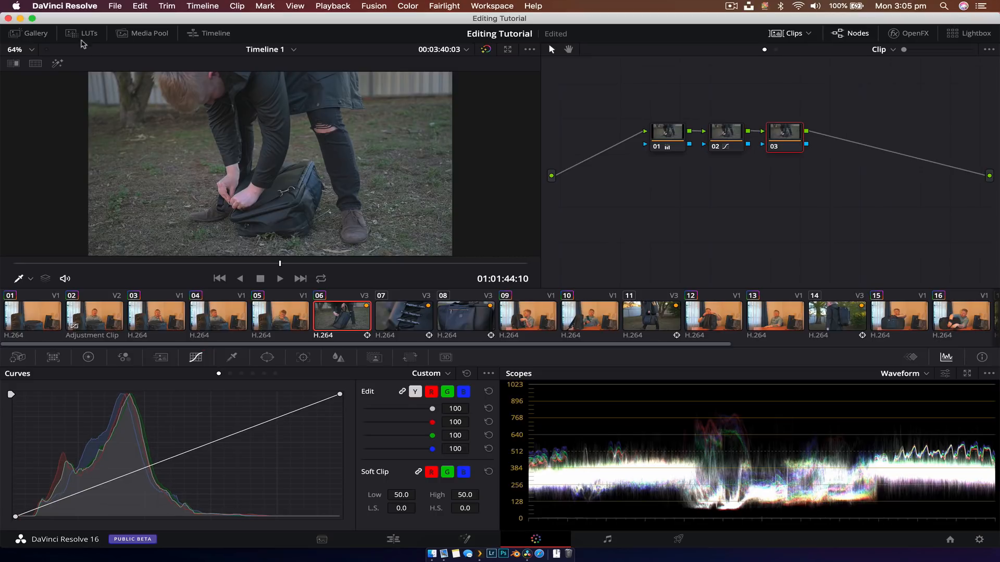
left_click(82, 33)
left_click_drag(167, 245, 809, 147)
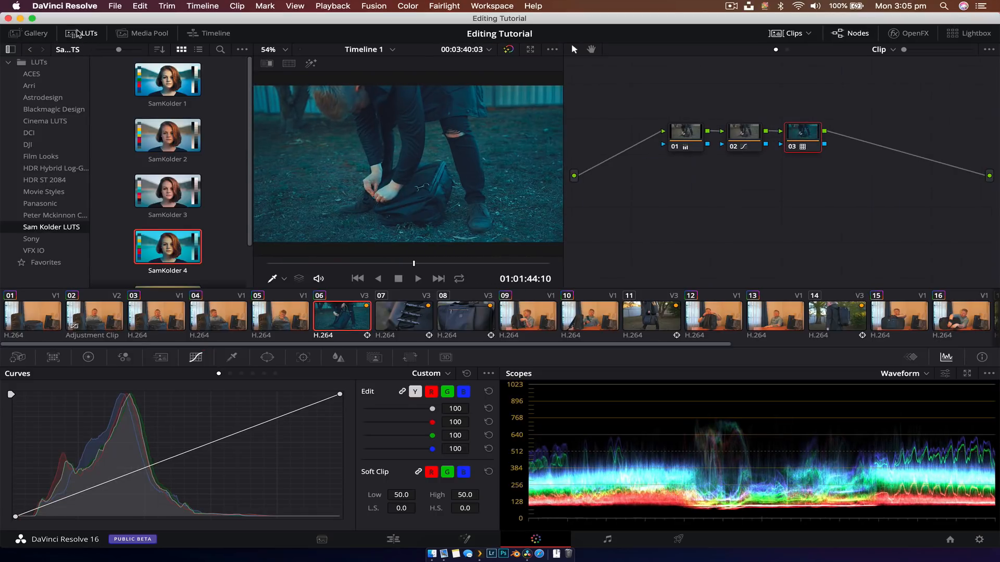
left_click(82, 34)
Reduce the LUT node's strength by setting its key output gain to 0.500
left_click(374, 357)
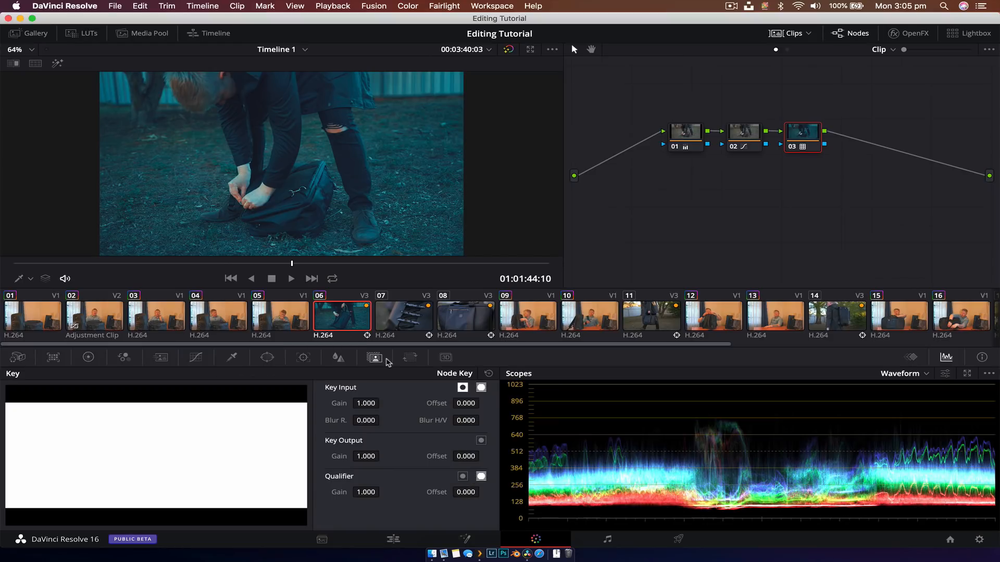
double_click(369, 456)
type(".5")
key("Return")
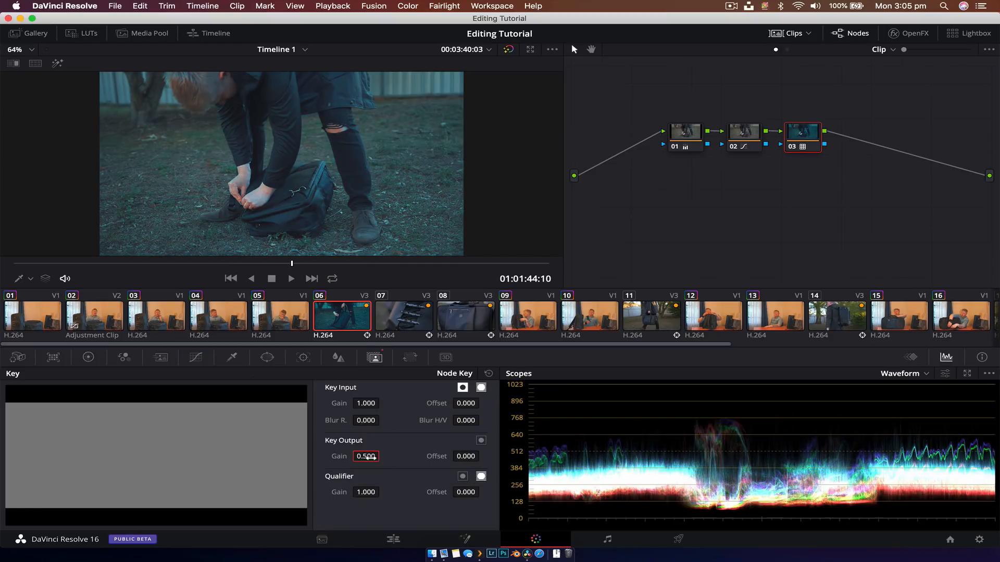
Toggle the LUT node off and on to compare the look, and play a short part of the graded clip
key("super+d")
key("super+d")
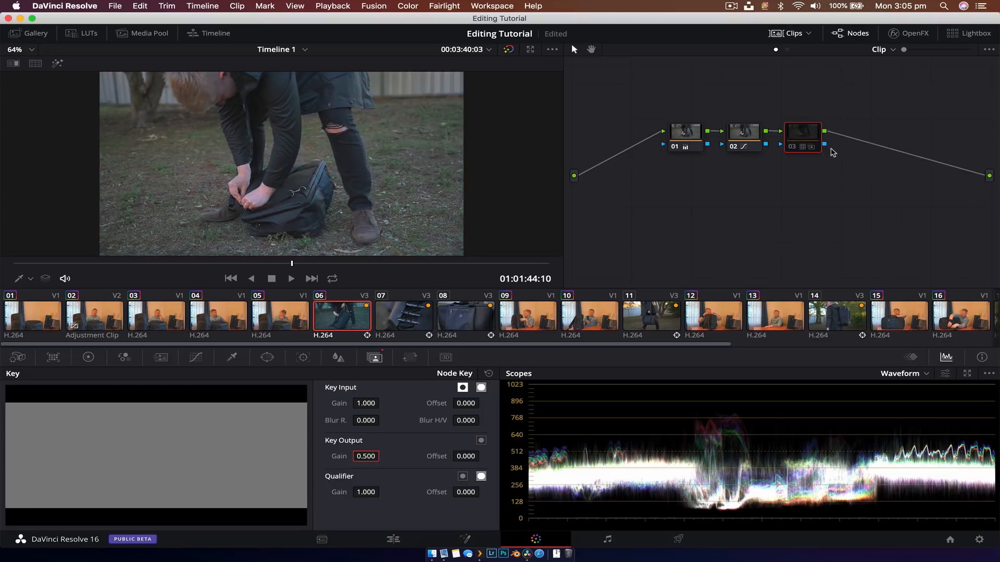
key("space")
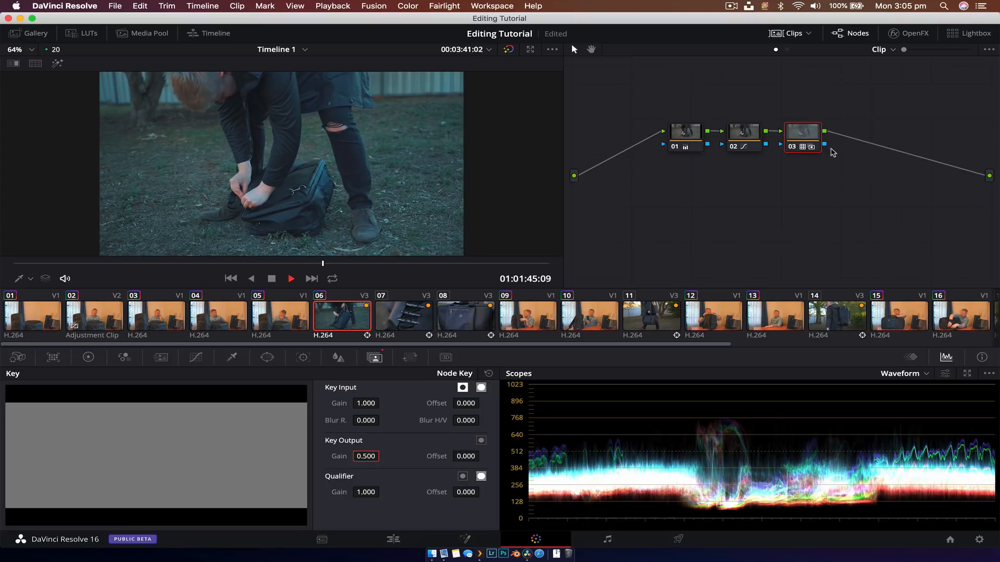
key("space")
left_click(774, 168)
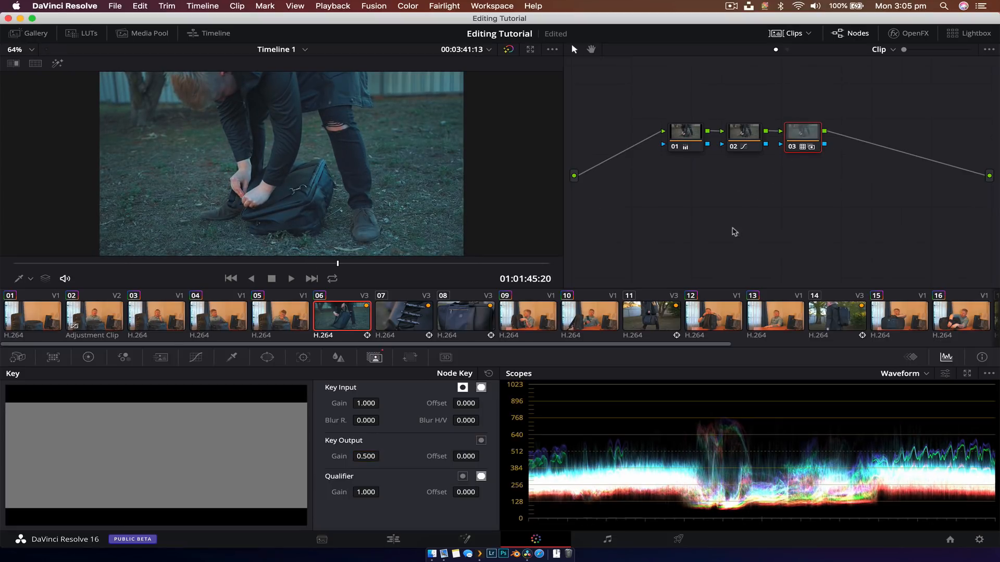
Select B-roll clips 07, 08, 11, 14 and 17 together and apply the grade from clip 06 to them
left_click(429, 319)
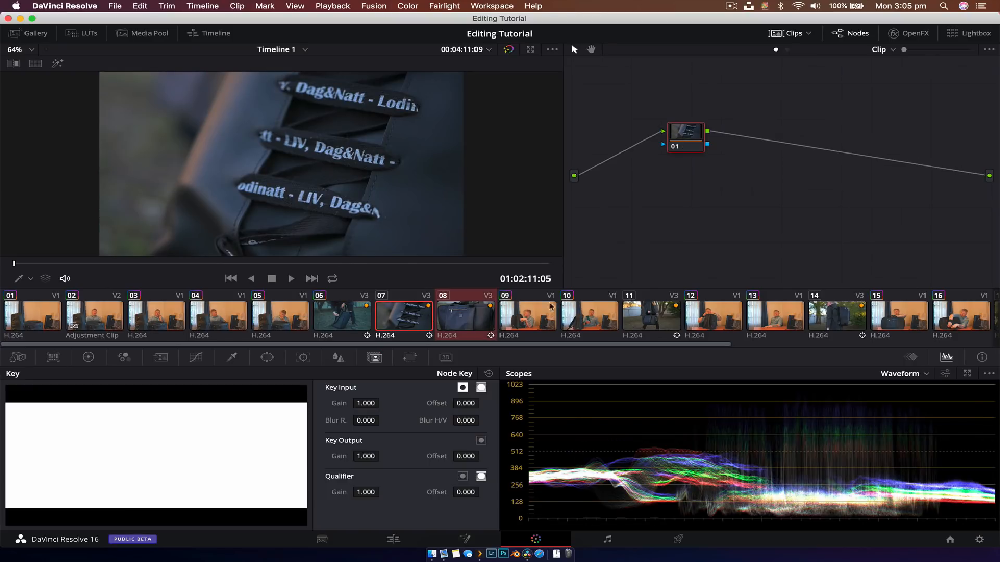
scroll(828, 319, "right", 5)
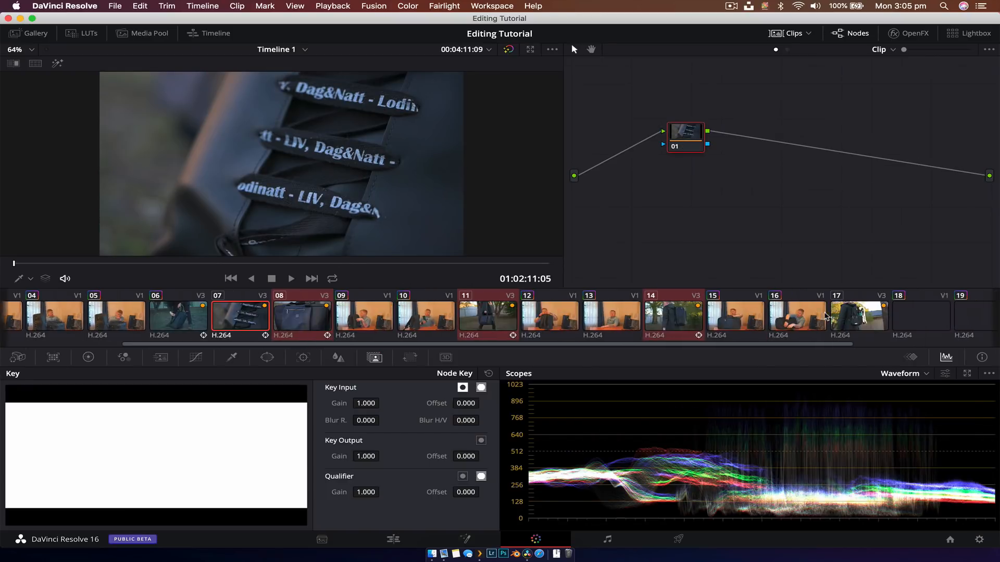
scroll(863, 319, "right", 6)
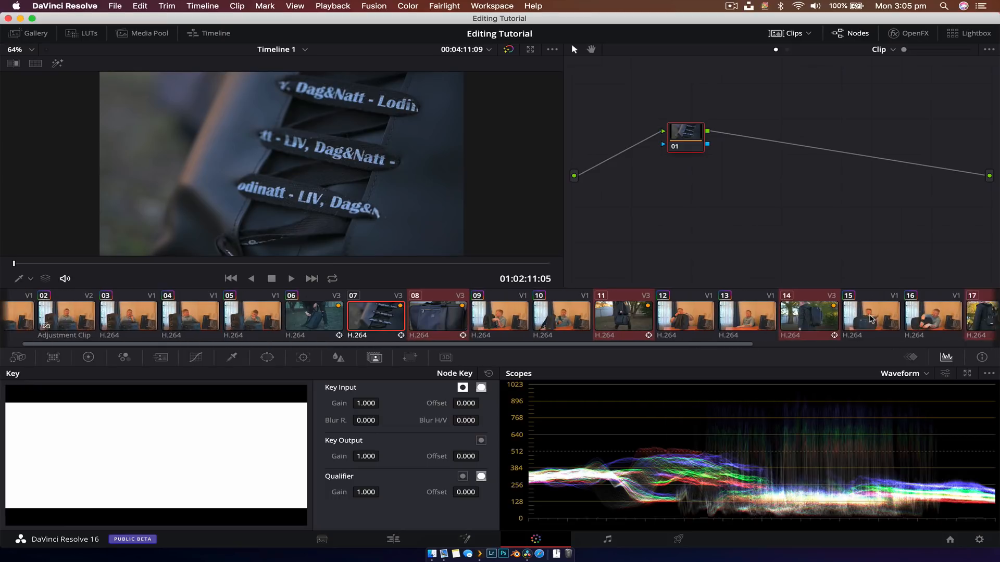
scroll(871, 318, "left", 11)
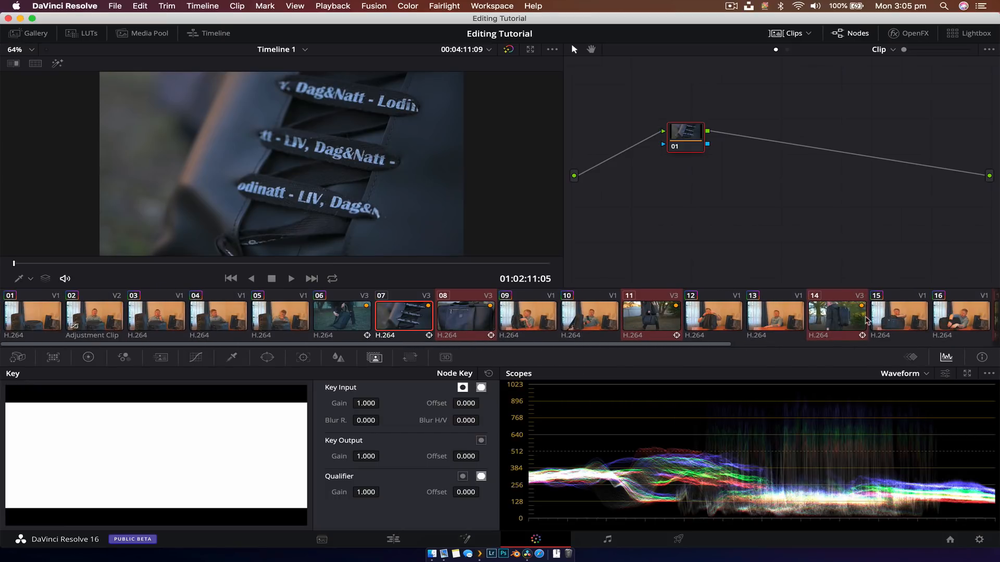
right_click(343, 312)
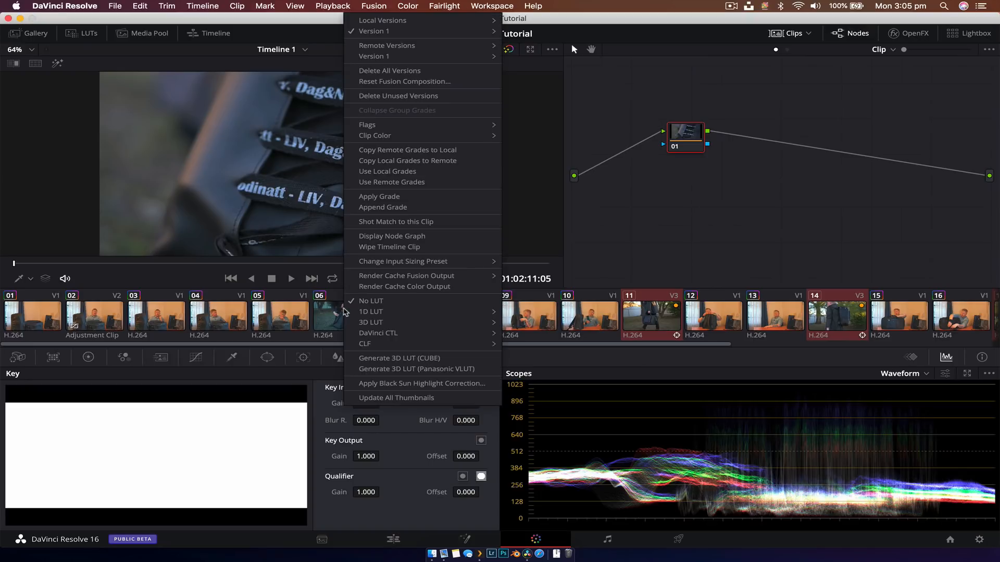
left_click(420, 199)
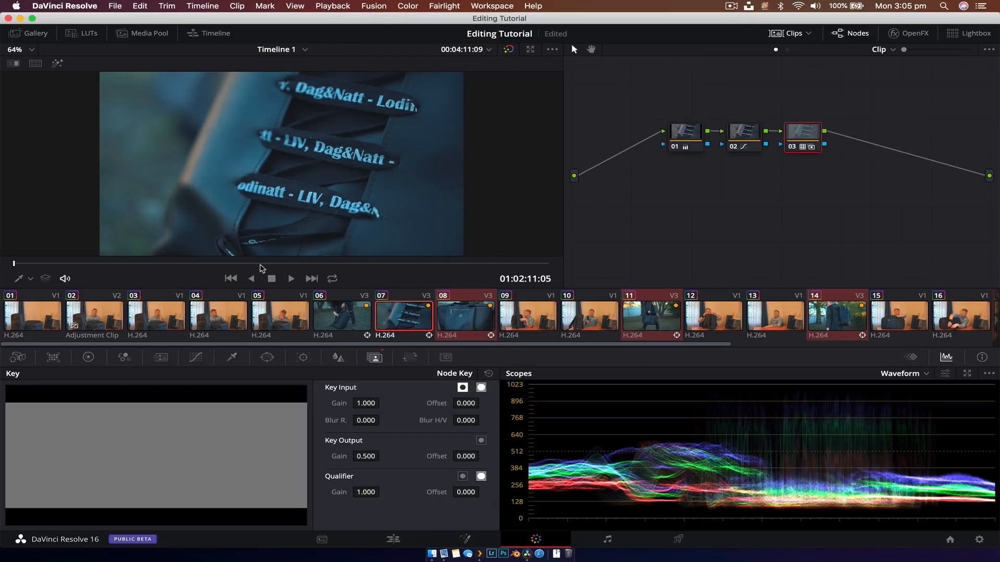
Scrub through clip 07 and open clip 08 to inspect the copied grade
left_click(314, 264)
left_click_drag(316, 265, 466, 264)
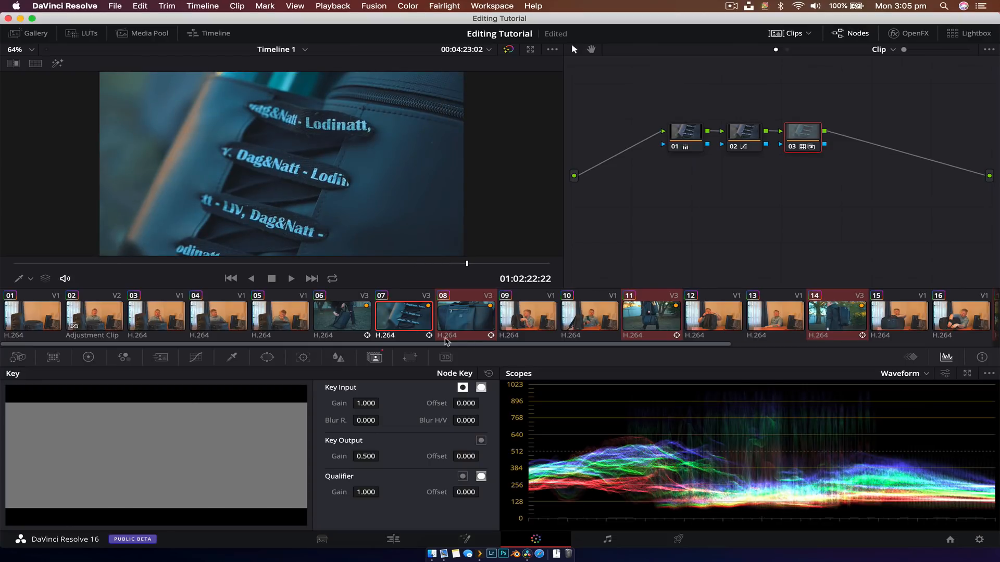
left_click(449, 327)
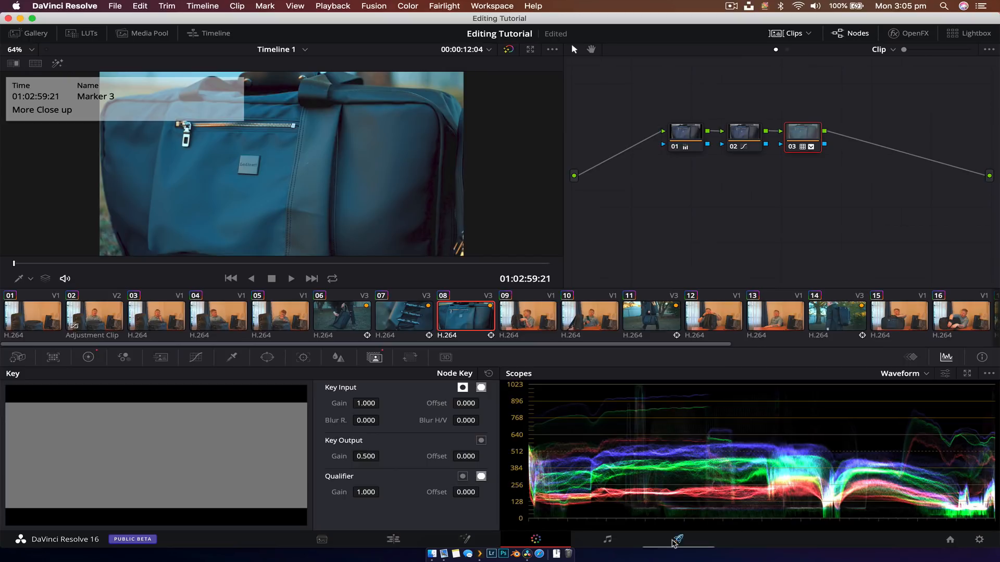
Open the delivery settings, choose the YouTube 1080p preset and name the output file "Lodinatt Bag Review"
left_click(674, 543)
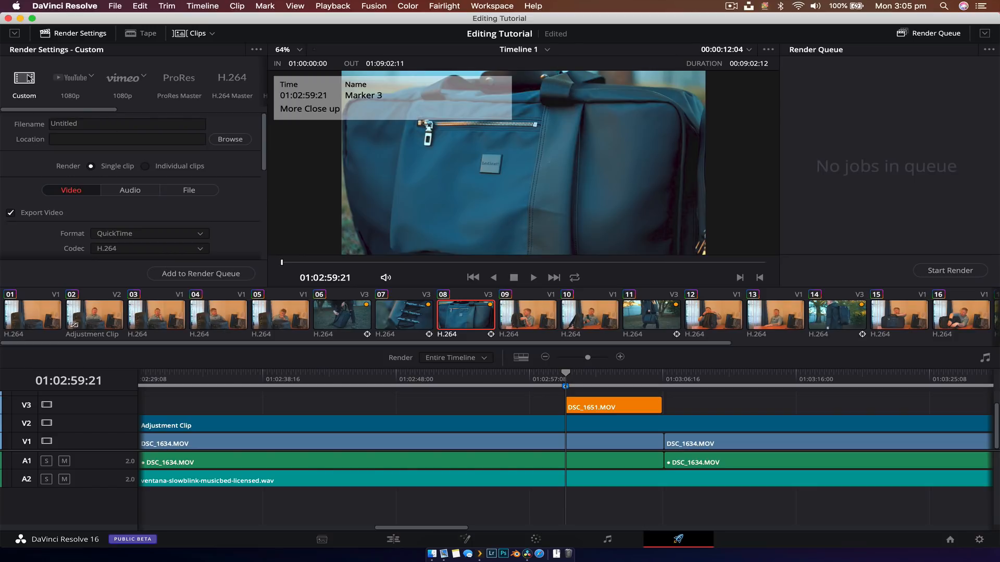
left_click(77, 81)
left_click(159, 124)
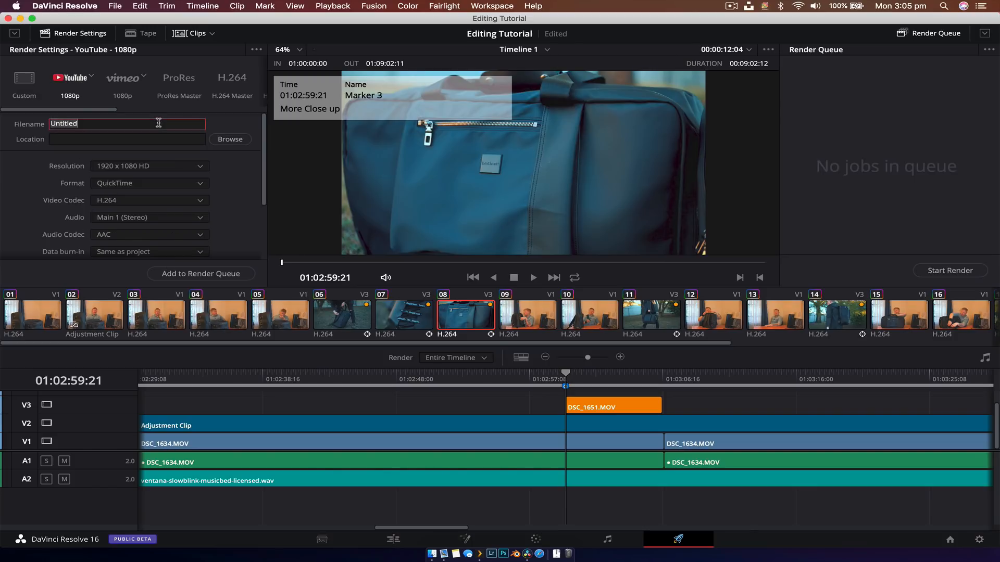
type("Lodinatt Bag Review")
Set the Desktop as the save location for the "Lodinatt Bag Review" output file
left_click(219, 139)
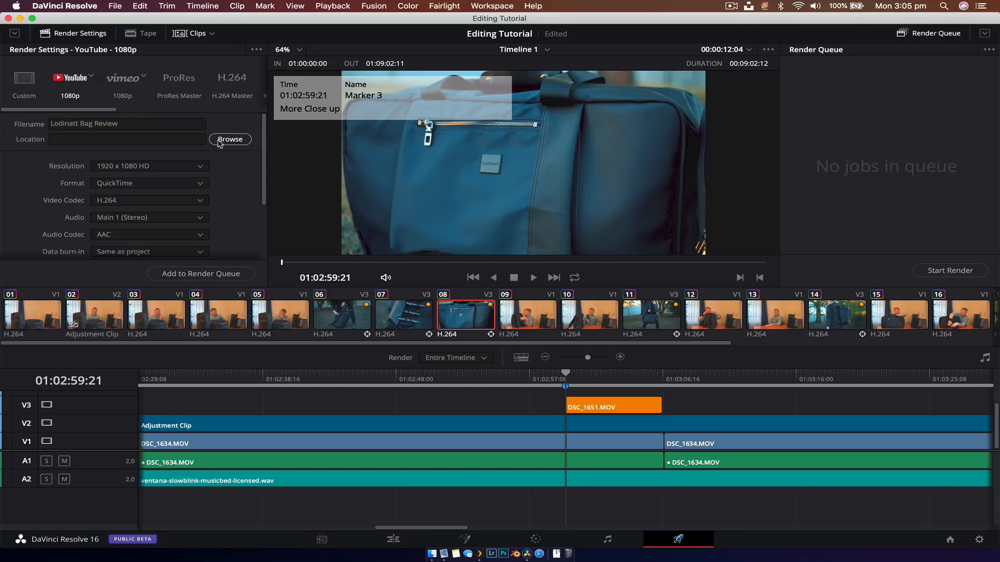
left_click(290, 181)
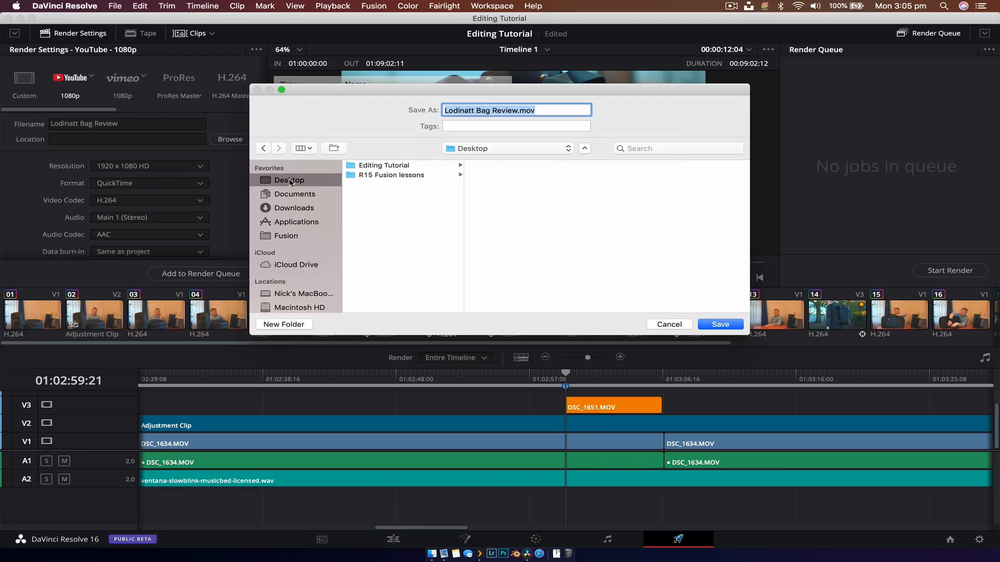
key("Return")
Review the direct YouTube upload options, including description and category, and add the timeline to the render queue
scroll(105, 210, "down", 4)
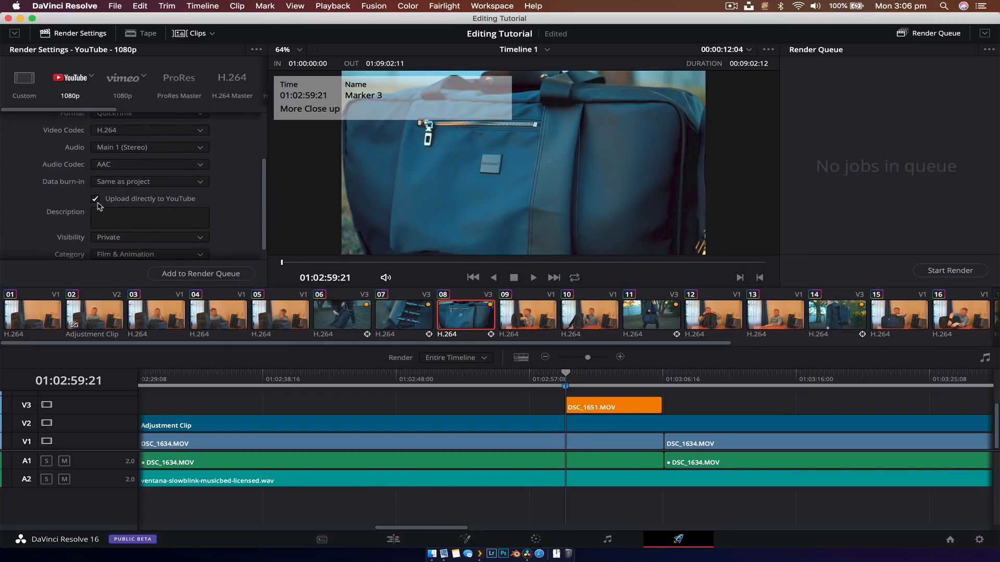
scroll(98, 203, "down", 1)
left_click(98, 202)
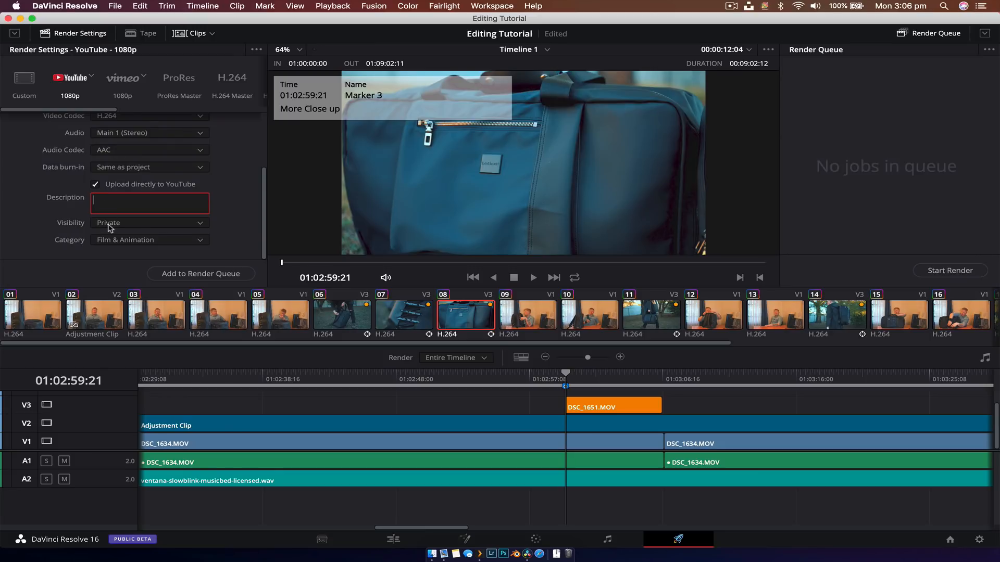
left_click(116, 242)
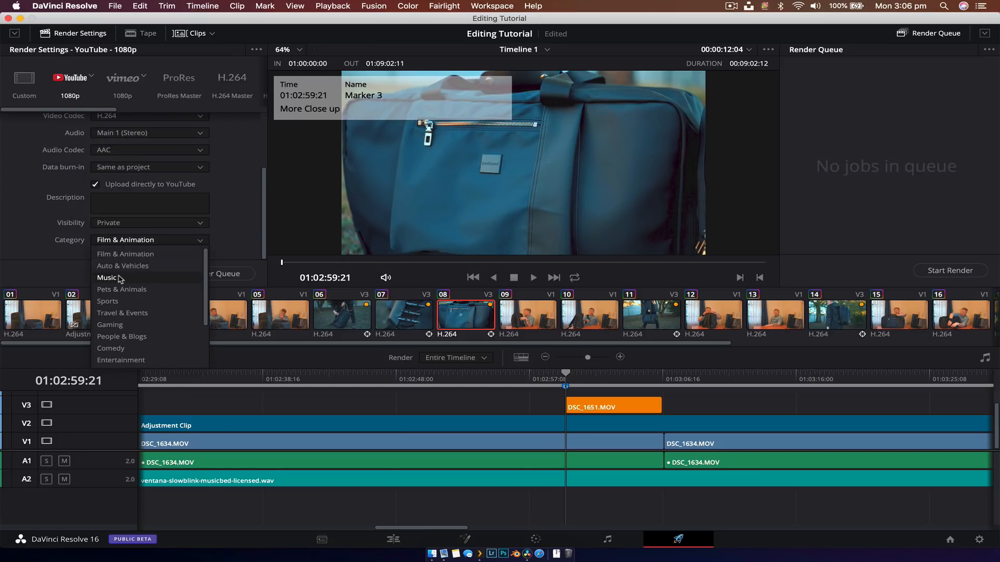
left_click(245, 236)
left_click(227, 273)
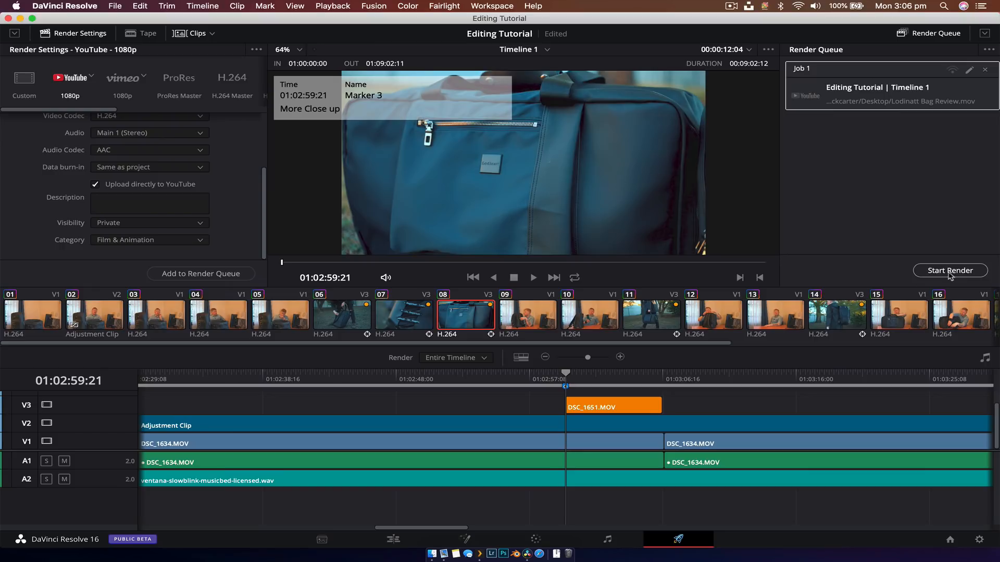
Look through the other render presets and switch the render settings to ProRes Master
scroll(185, 209, "up", 5)
mouse_move(101, 111)
left_mouse_down()
mouse_move(137, 111)
mouse_move(119, 116)
left_mouse_up()
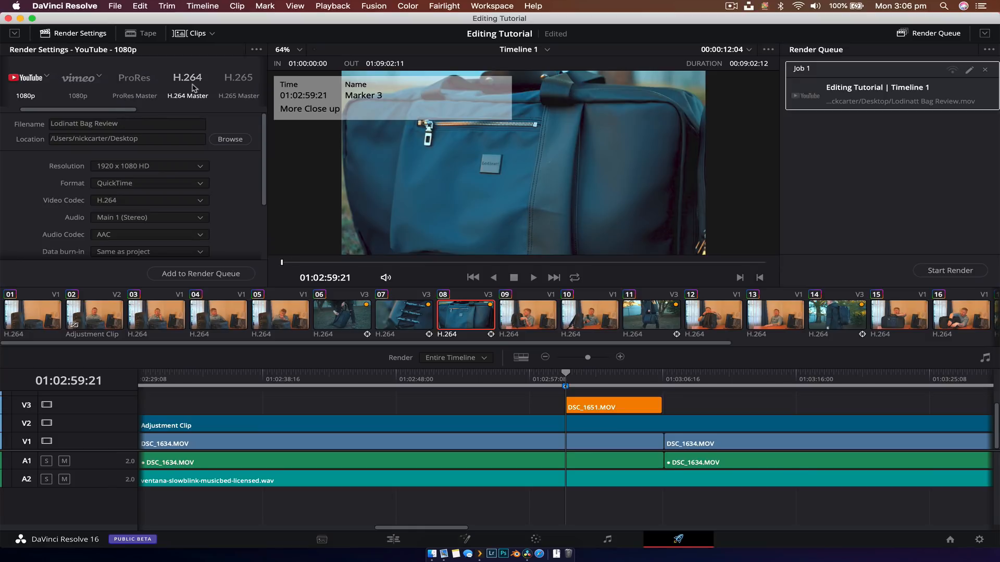
left_click(136, 84)
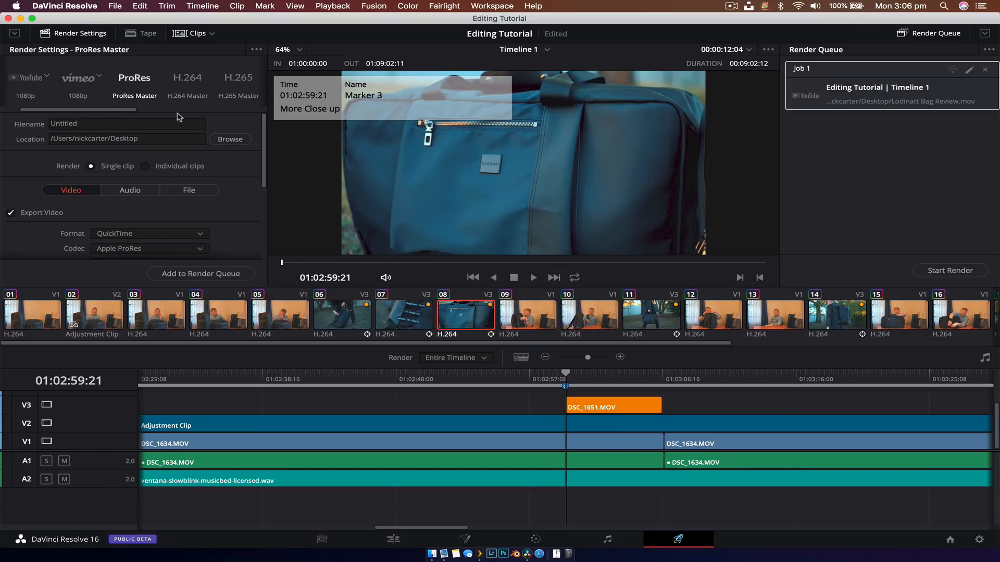
left_click_drag(123, 113, 41, 99)
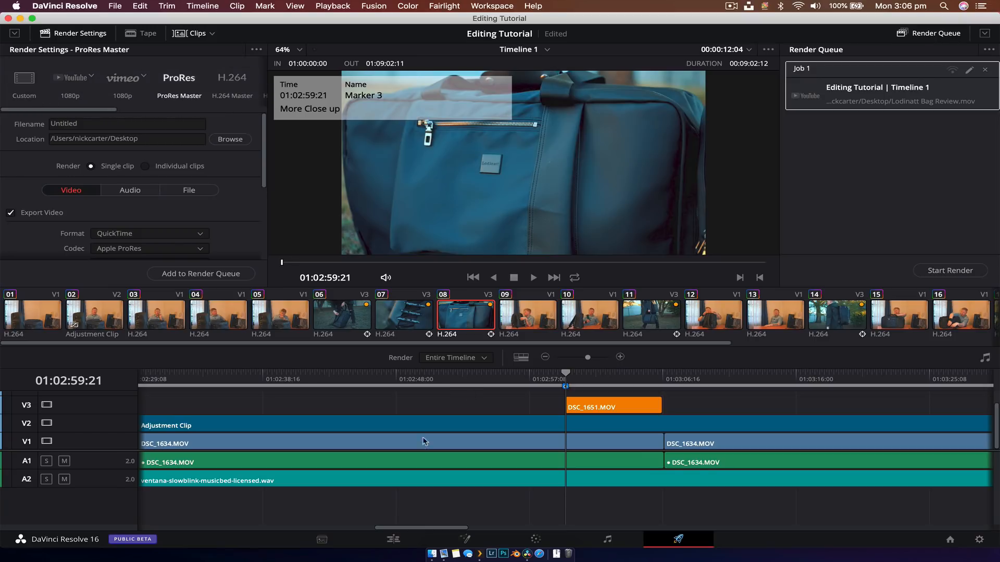
View the project's source media on the media page and return to the timeline on the edit page
left_click(336, 540)
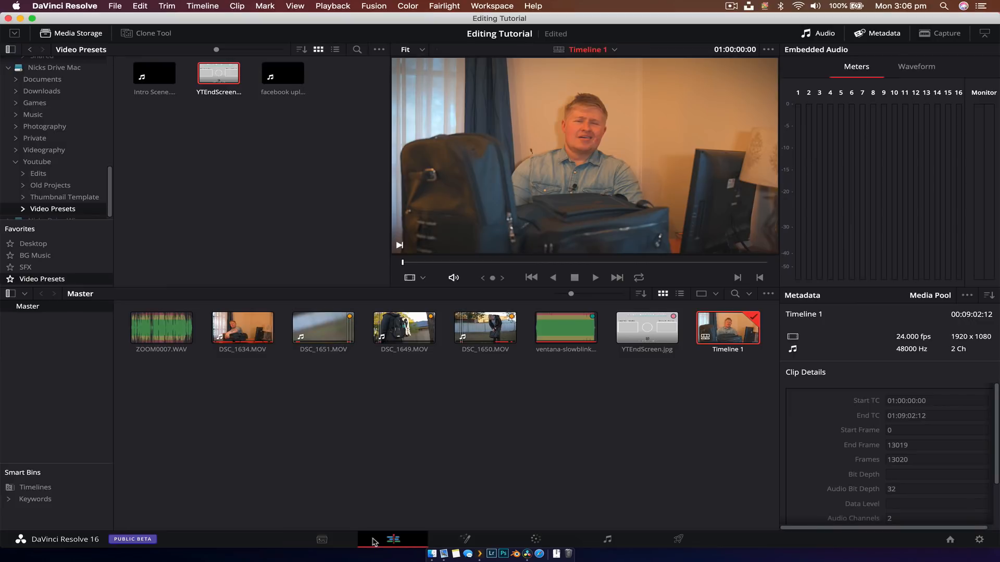
left_click(393, 540)
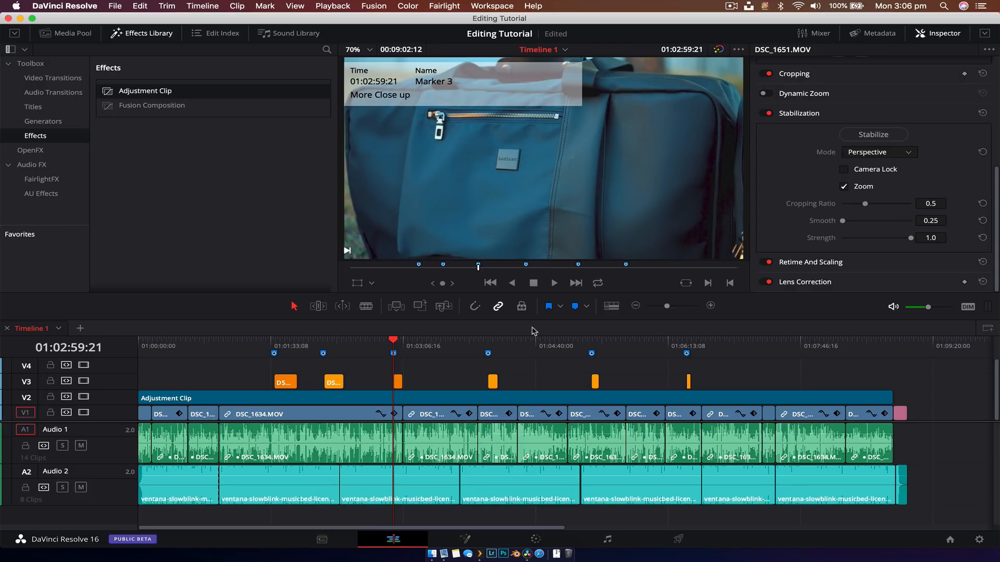
left_click(731, 5)
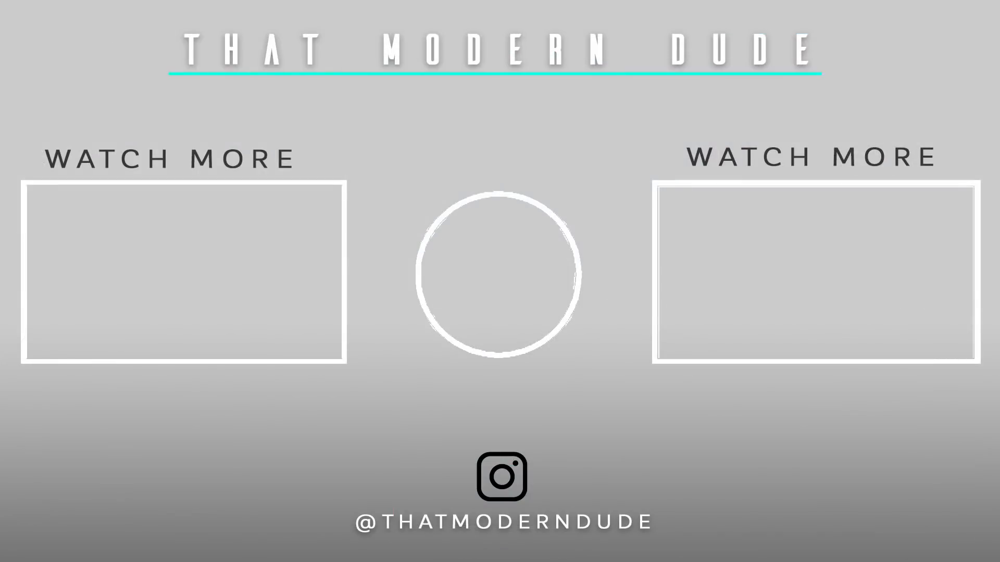